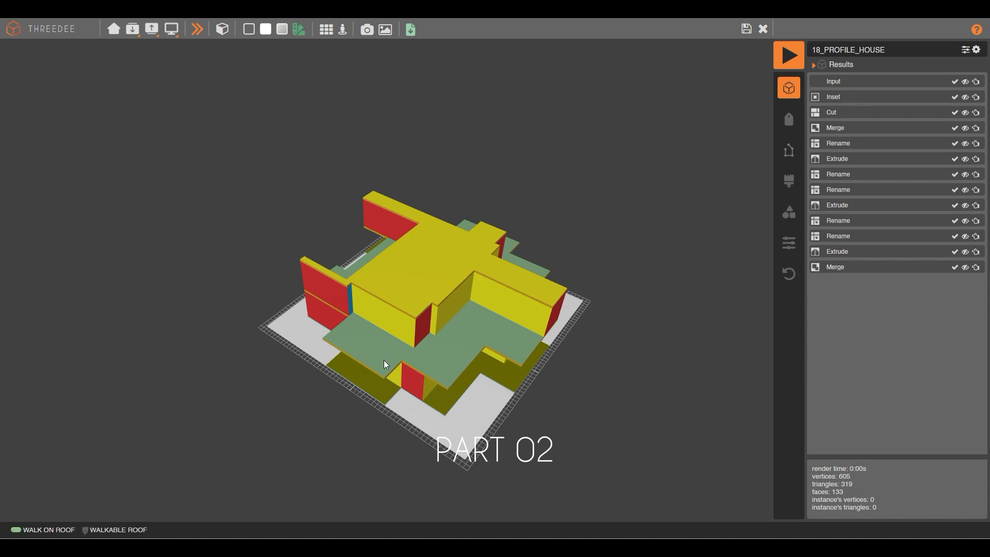
# Generate several alternative variants of the house model and look at the latest one from another side.
pyautogui.click(198, 30)
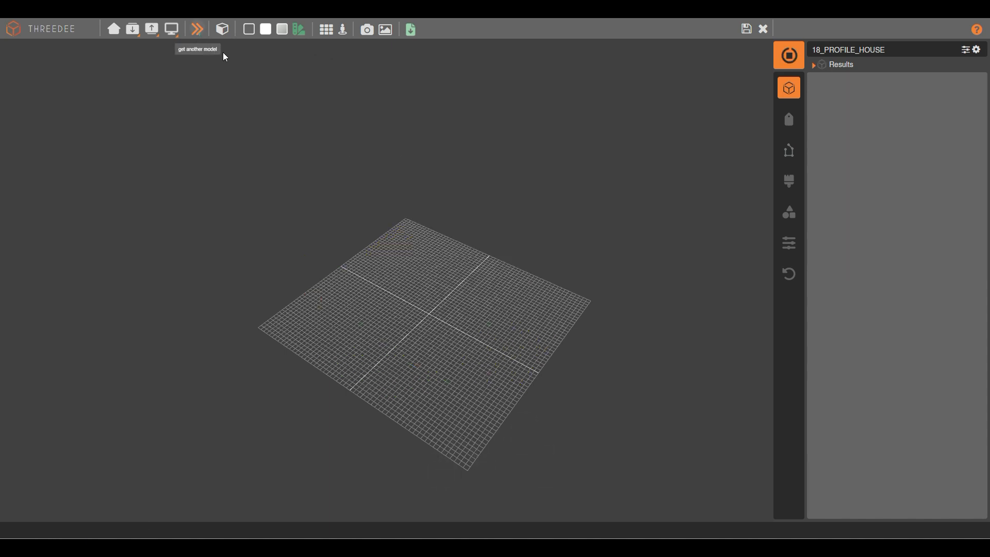
pyautogui.click(197, 30)
pyautogui.click(197, 31)
pyautogui.moveTo(305, 255); pyautogui.dragTo(258, 248)
pyautogui.moveTo(699, 279); pyautogui.dragTo(469, 326)
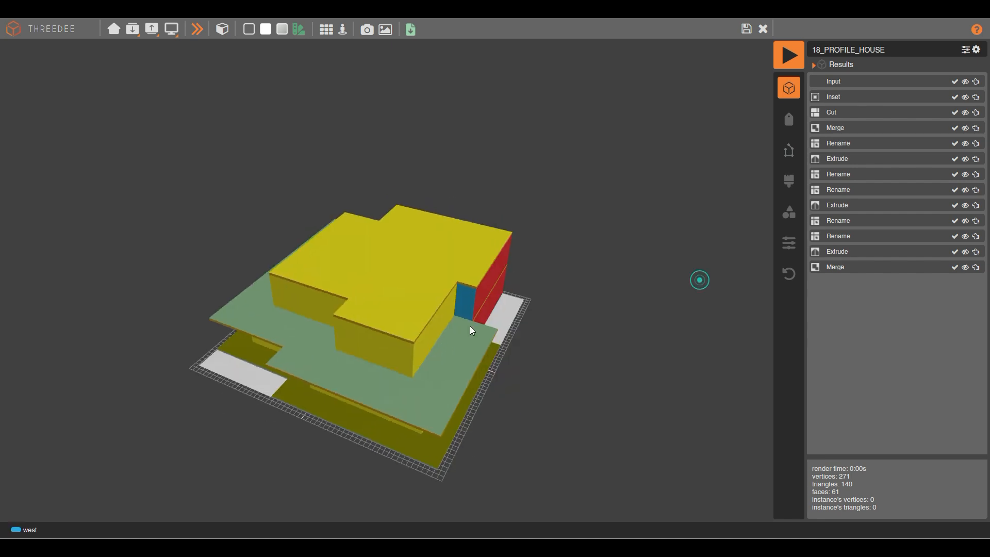
# Examine the edge labels around the WALK ON ROOF face, especially beside the upper-floor walls and at the slab's outer rim.
pyautogui.moveTo(545, 331); pyautogui.dragTo(484, 279)
pyautogui.scroll(5, 483, 275)
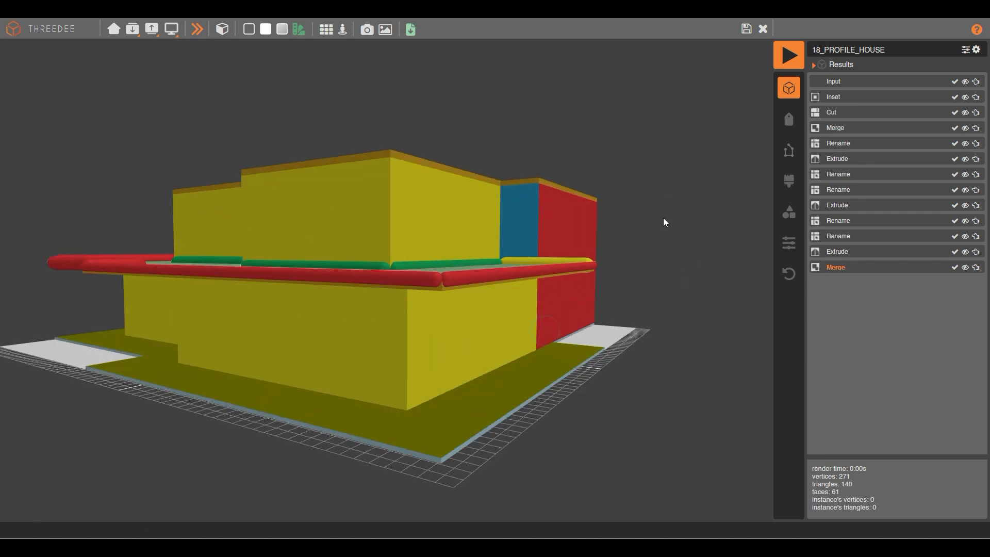
pyautogui.click(664, 194)
pyautogui.scroll(3, 498, 265)
pyautogui.moveTo(600, 262); pyautogui.dragTo(453, 276)
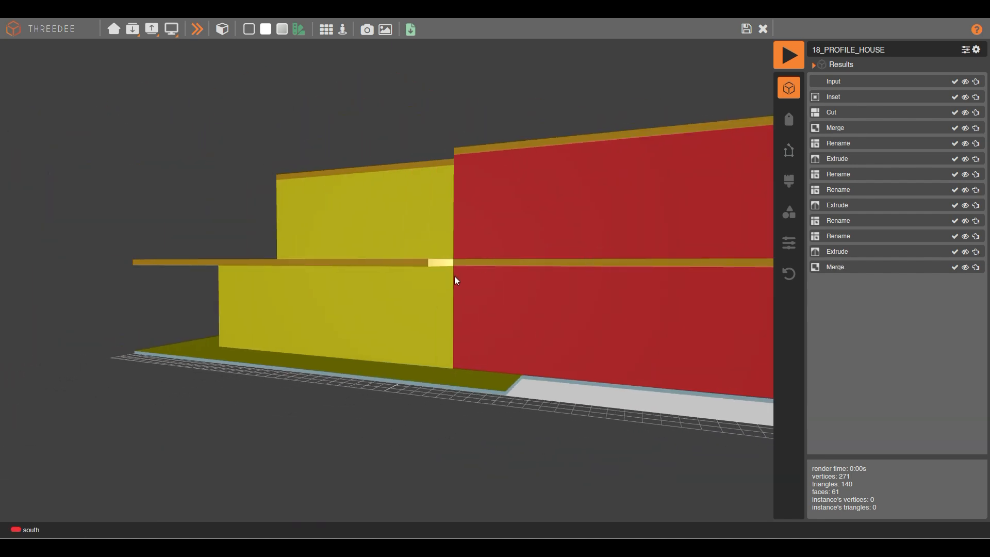
pyautogui.scroll(3, 514, 261)
pyautogui.moveTo(530, 237); pyautogui.dragTo(430, 236)
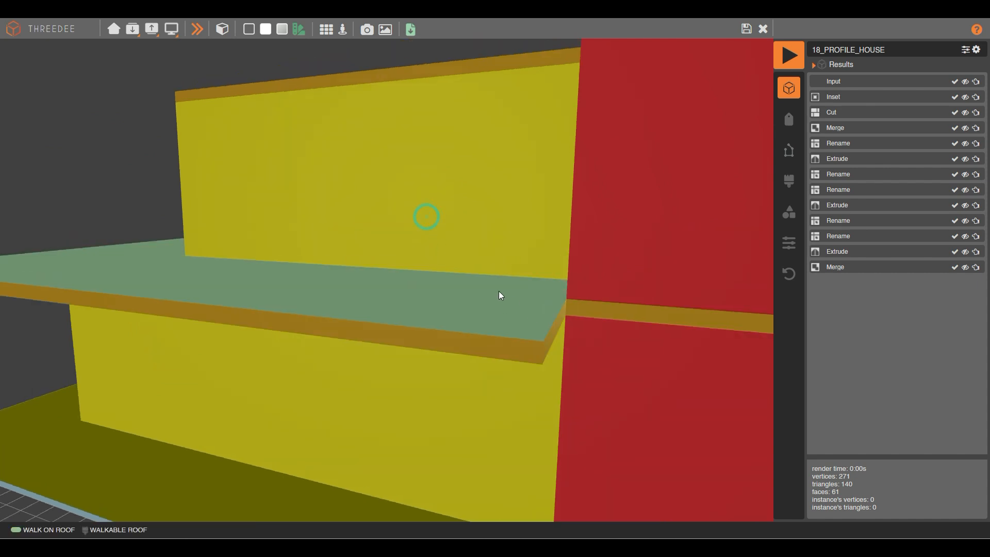
pyautogui.click(512, 289)
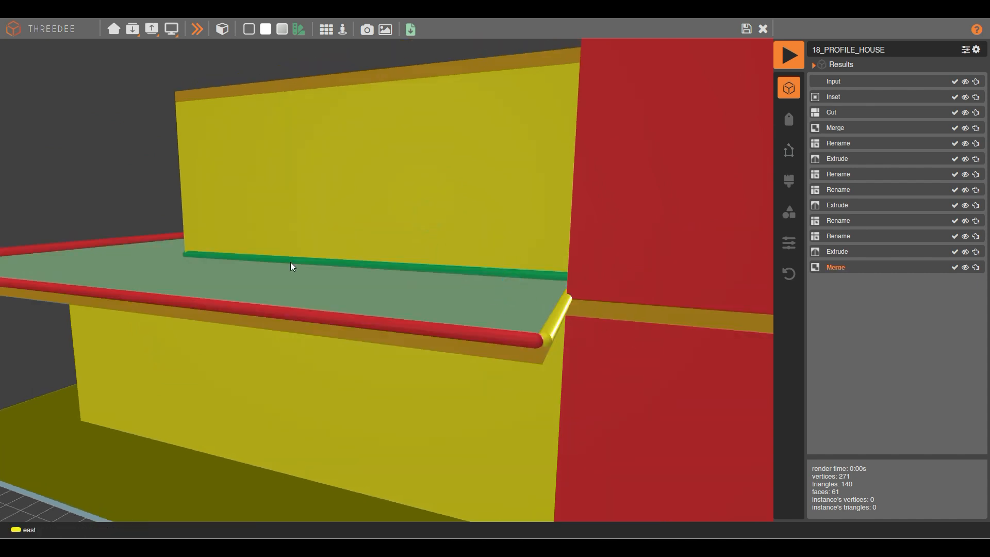
pyautogui.moveTo(453, 346); pyautogui.dragTo(460, 337)
# Compare the edge labels of the TRIM faces with those of the walkable roof, and return to the node graph.
pyautogui.click(483, 279)
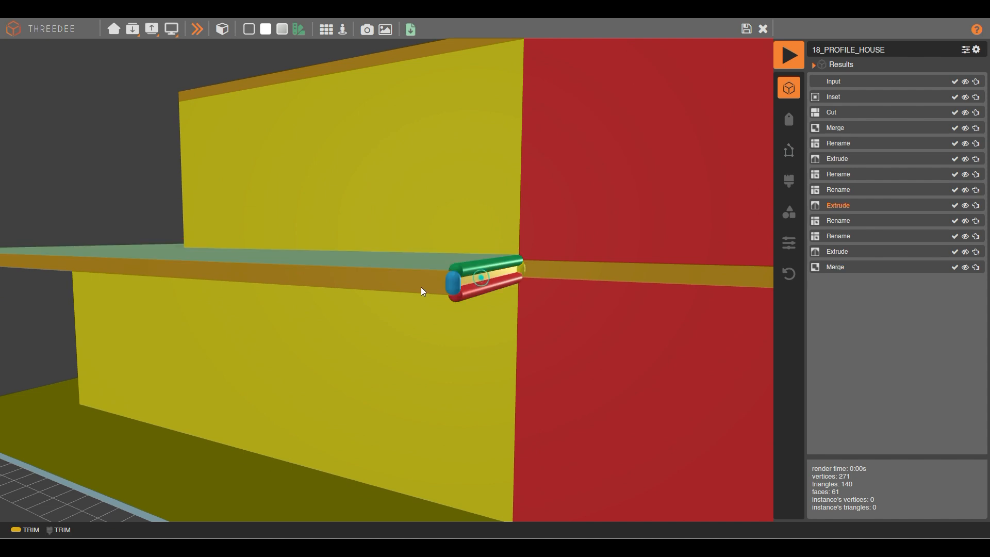
pyautogui.click(414, 283)
pyautogui.moveTo(290, 269); pyautogui.dragTo(577, 351)
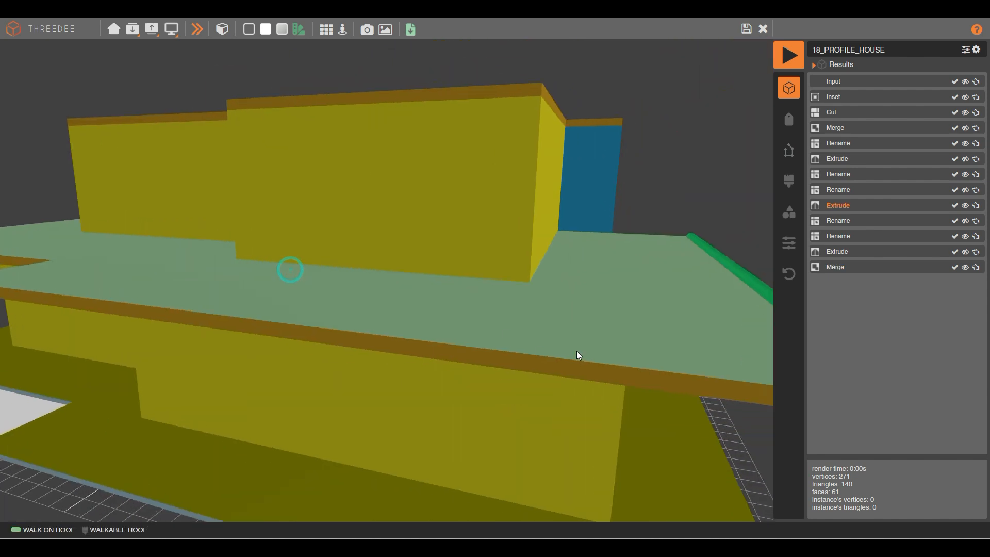
pyautogui.click(614, 369)
pyautogui.scroll(-3, 583, 352)
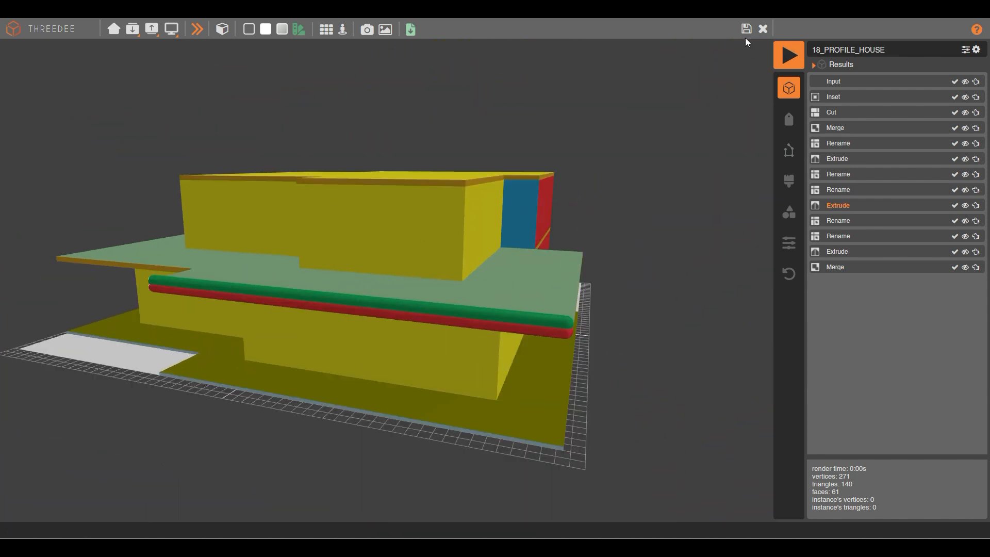
pyautogui.moveTo(385, 280); pyautogui.dragTo(385, 309)
pyautogui.click(510, 267)
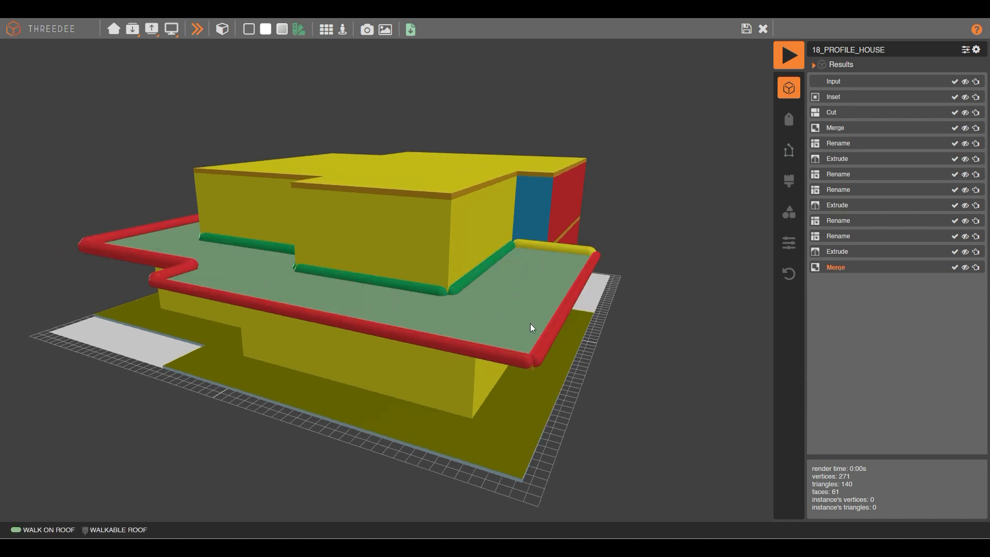
pyautogui.moveTo(615, 241); pyautogui.dragTo(679, 204)
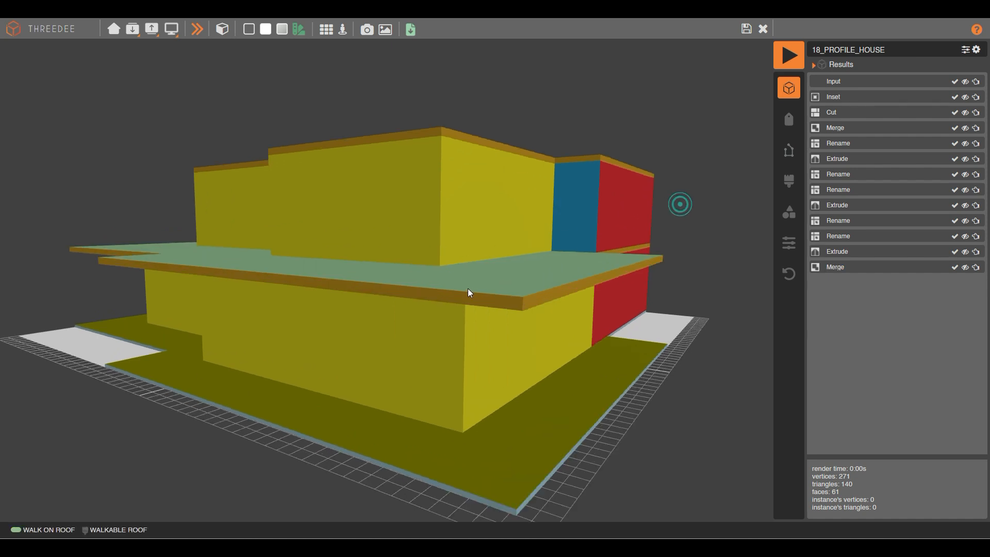
pyautogui.click(502, 303)
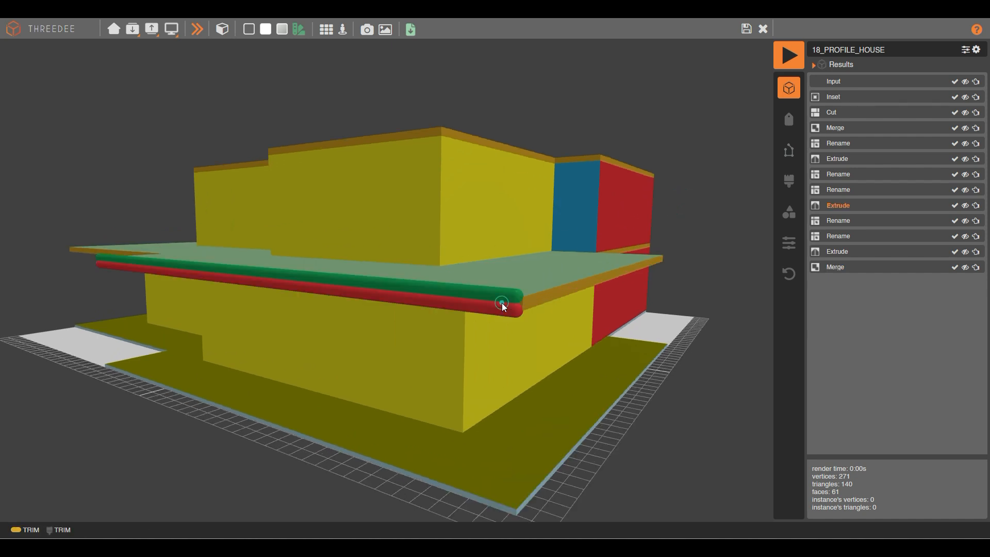
pyautogui.click(746, 29)
pyautogui.click(449, 220)
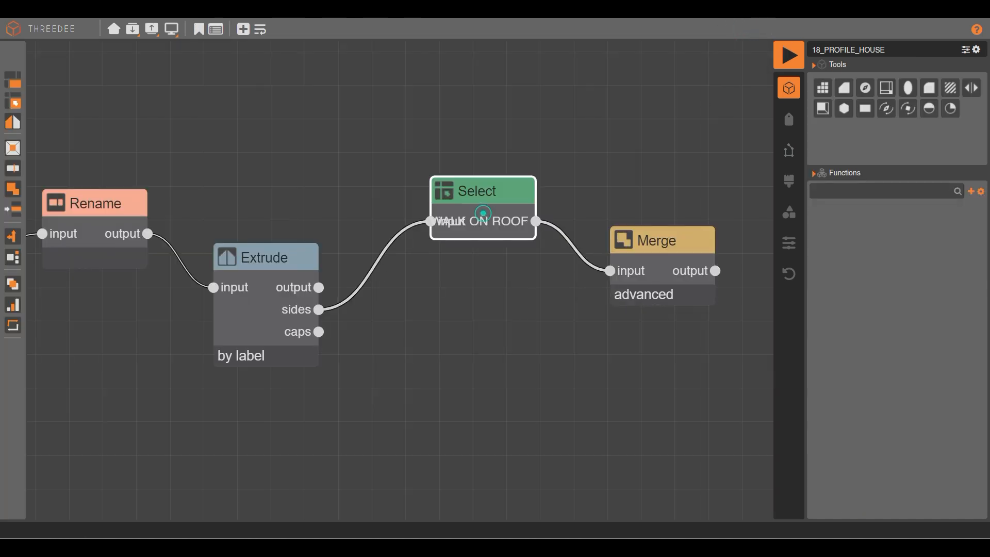
pyautogui.click(243, 29)
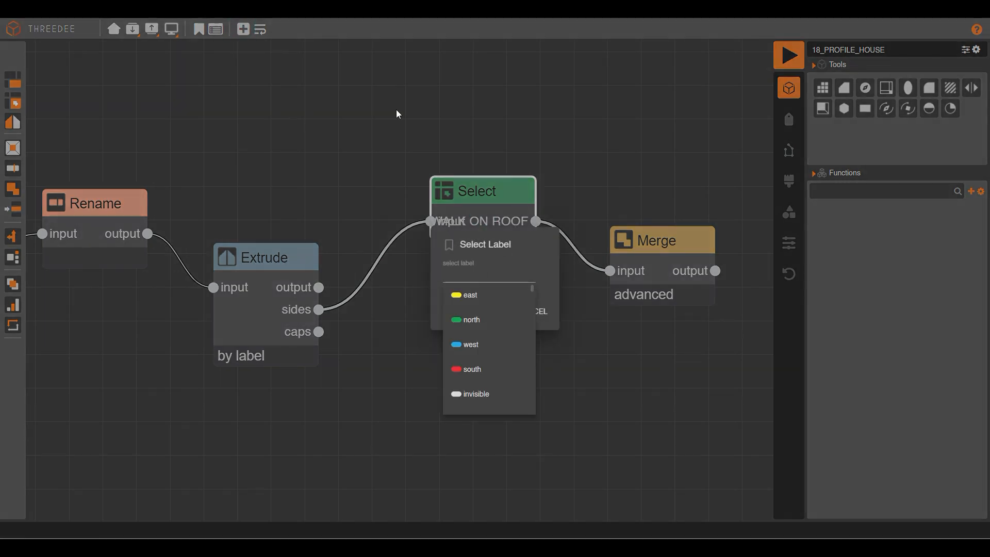
pyautogui.write('T')
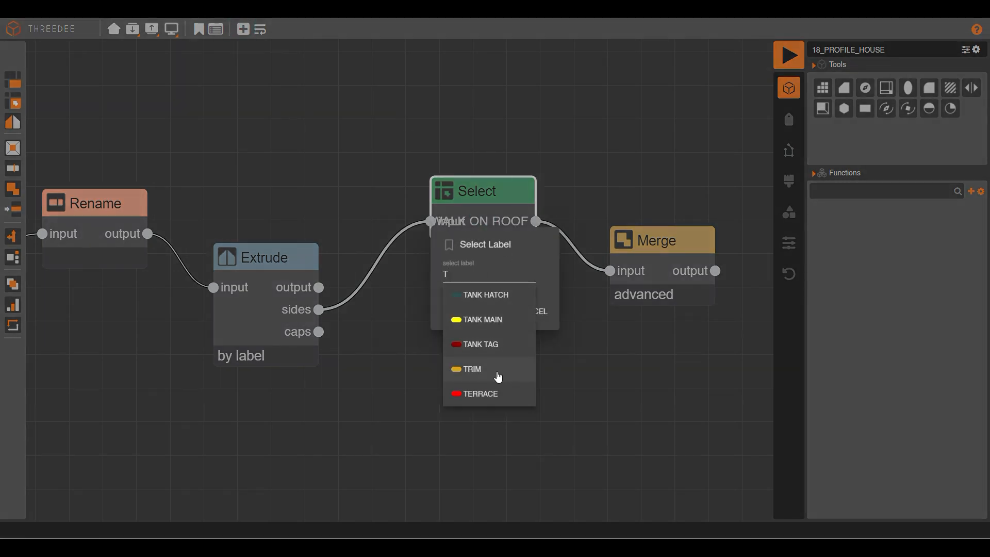
pyautogui.click(652, 362)
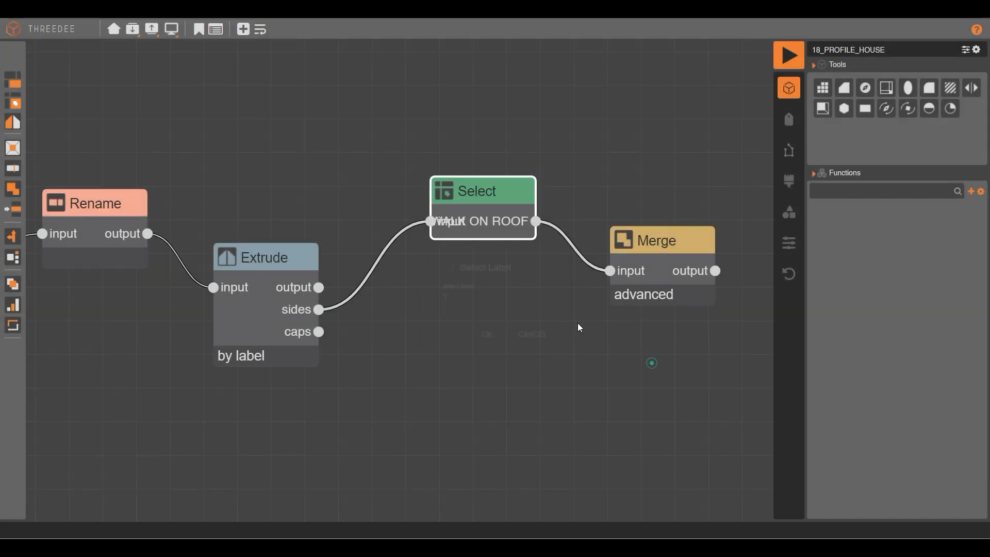
# Add a Select node by label TRIM fed from the sides output of the earlier Extrude node.
pyautogui.scroll(-5, 606, 343)
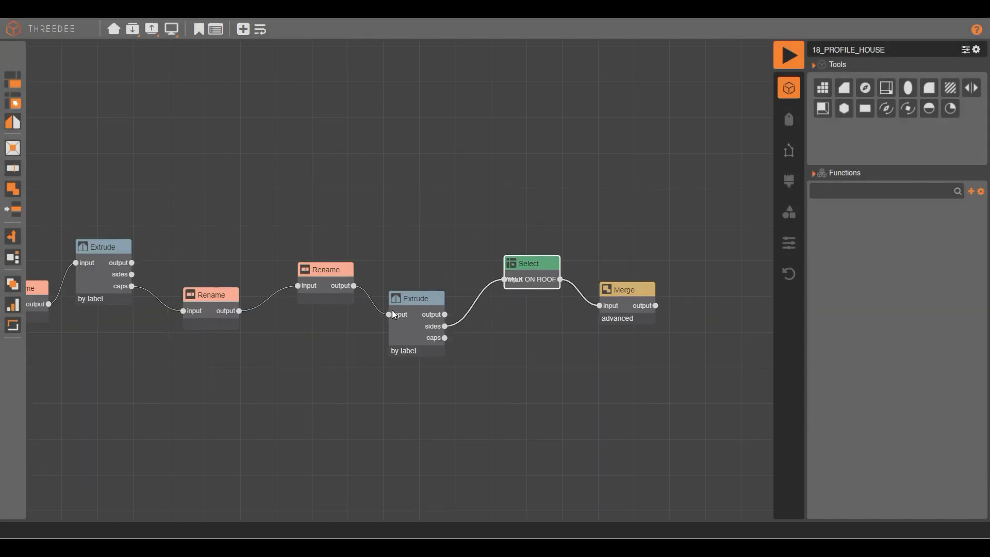
pyautogui.moveTo(132, 274); pyautogui.dragTo(360, 166)
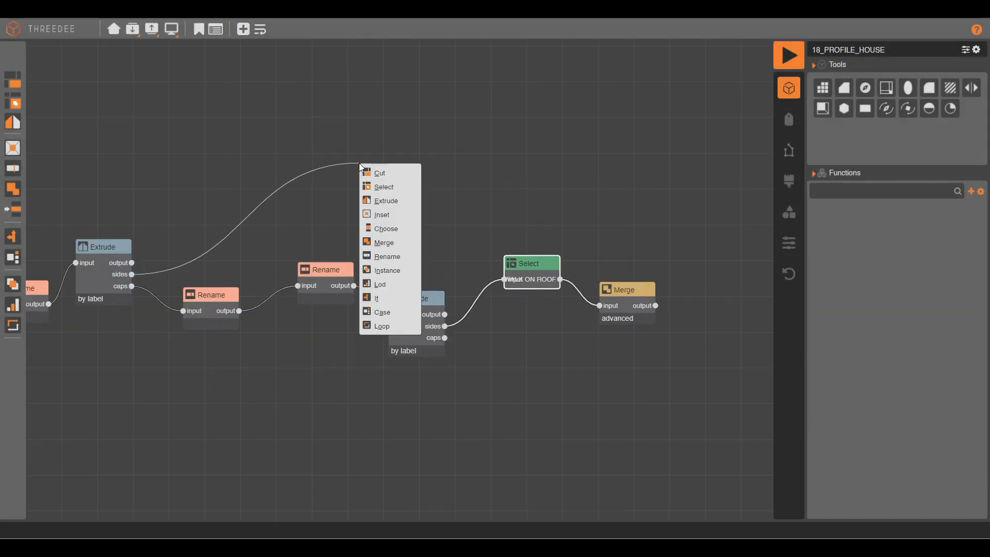
pyautogui.click(392, 187)
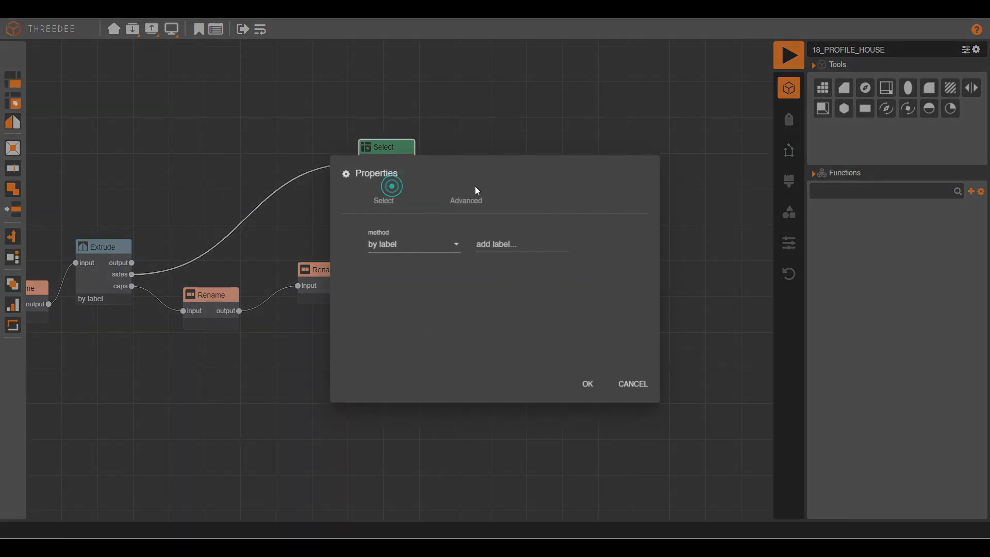
pyautogui.click(497, 244)
pyautogui.write('T')
pyautogui.click(530, 336)
pyautogui.click(587, 383)
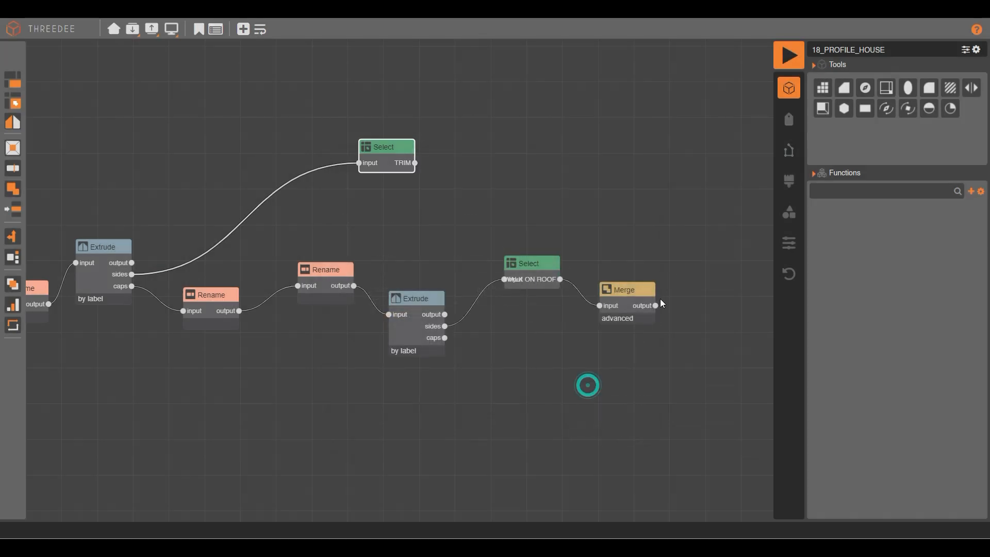
# Add an edges Merge after the advanced Merge, give it a second input, and connect the TRIM selection to it.
pyautogui.moveTo(655, 306); pyautogui.dragTo(687, 241)
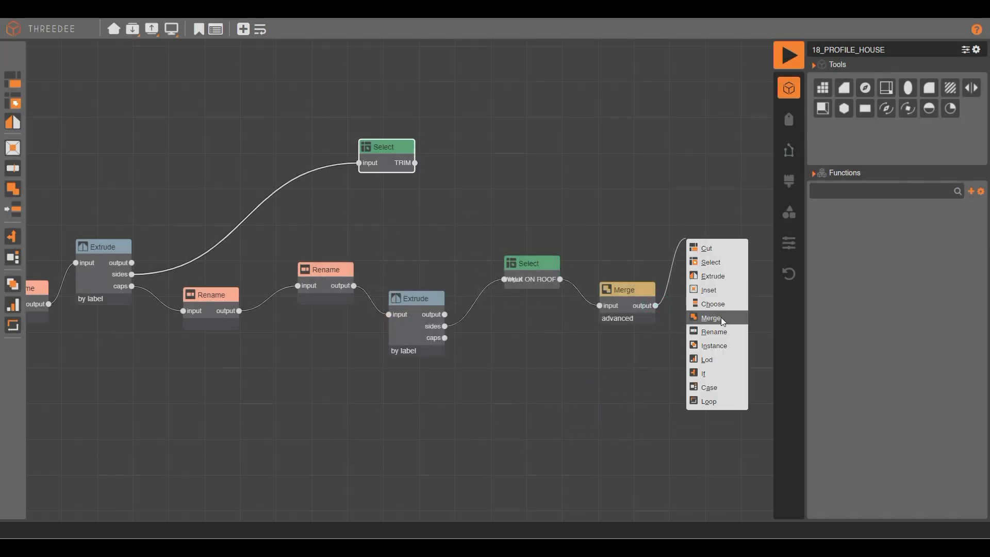
pyautogui.click(722, 318)
pyautogui.click(580, 386)
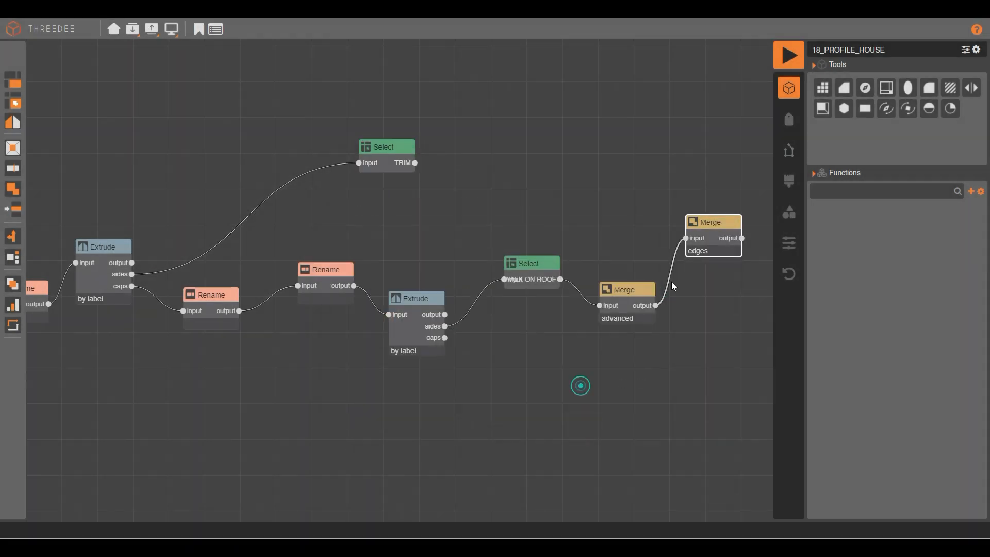
pyautogui.rightClick(702, 236)
pyautogui.click(723, 270)
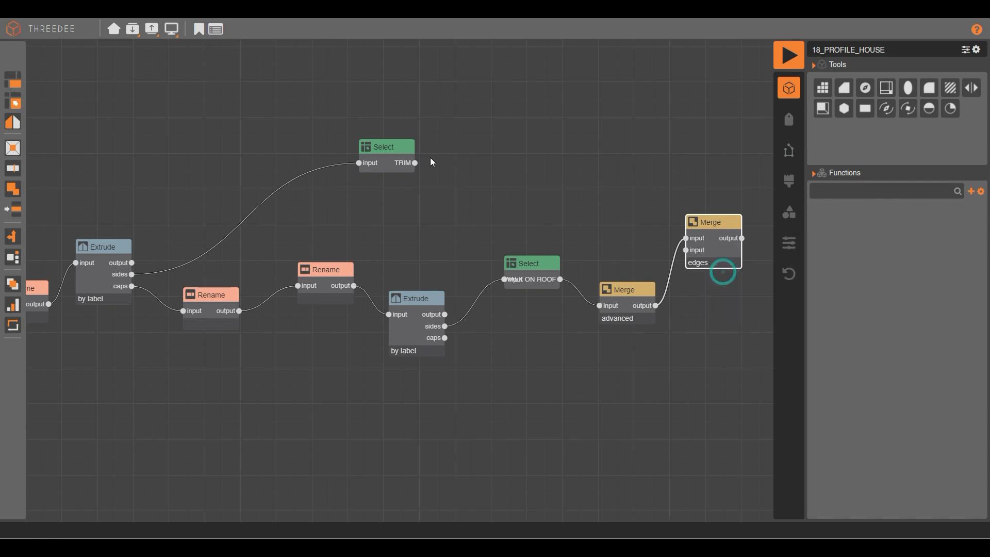
pyautogui.moveTo(415, 163); pyautogui.dragTo(686, 251)
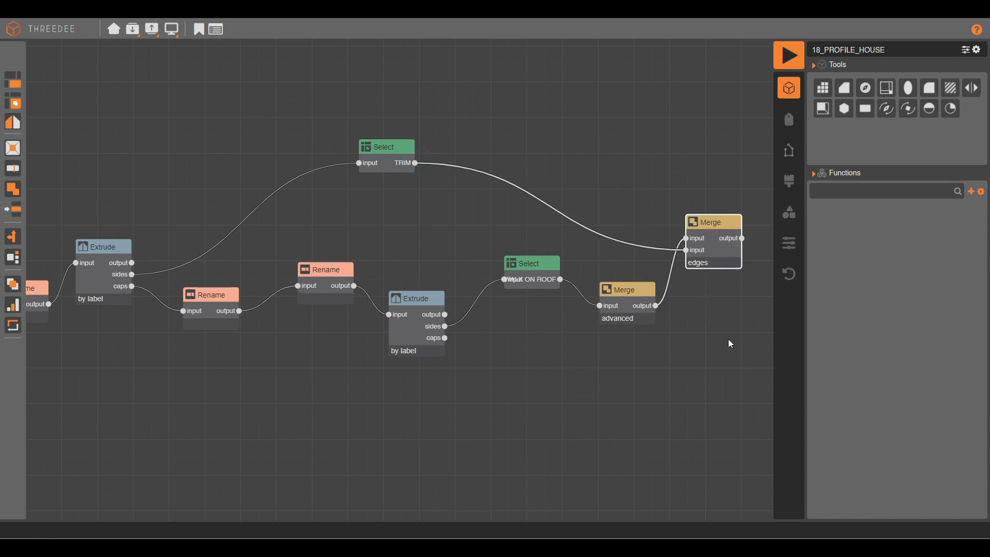
# Add a Rename node after the edges Merge, using the edges by condition method with a By Opposite condition.
pyautogui.moveTo(729, 341); pyautogui.dragTo(425, 346)
pyautogui.scroll(3, 411, 235)
pyautogui.moveTo(456, 250); pyautogui.dragTo(524, 184)
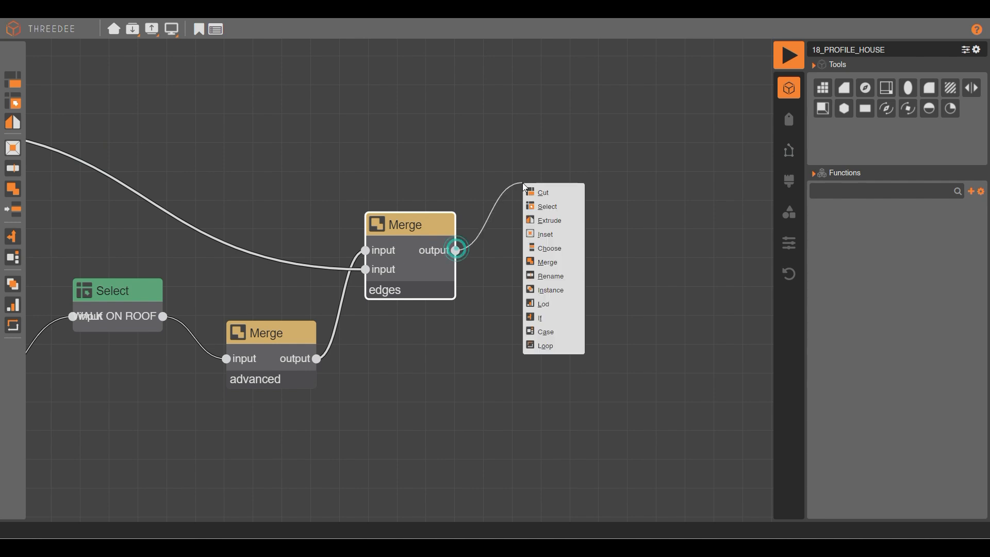
pyautogui.click(570, 272)
pyautogui.click(393, 247)
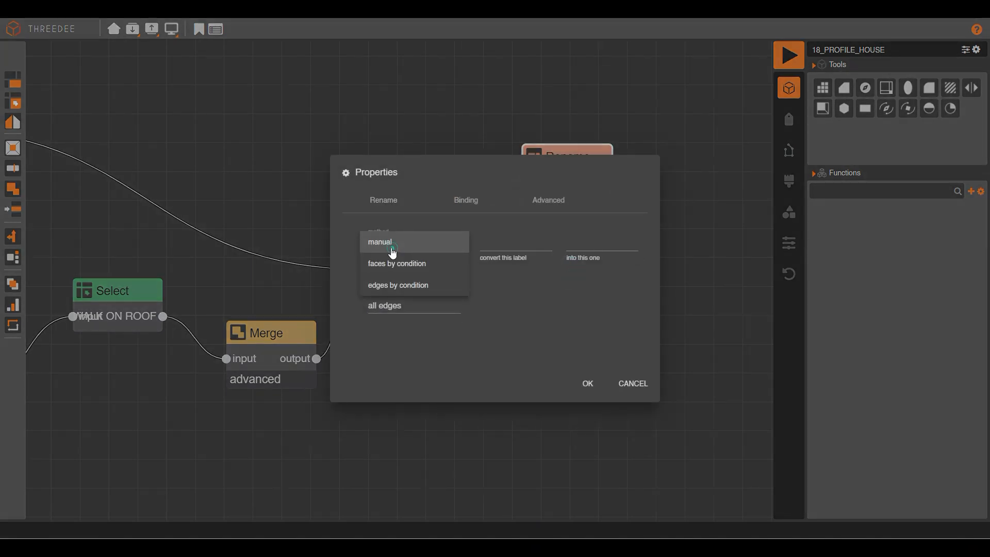
pyautogui.click(426, 285)
pyautogui.click(522, 243)
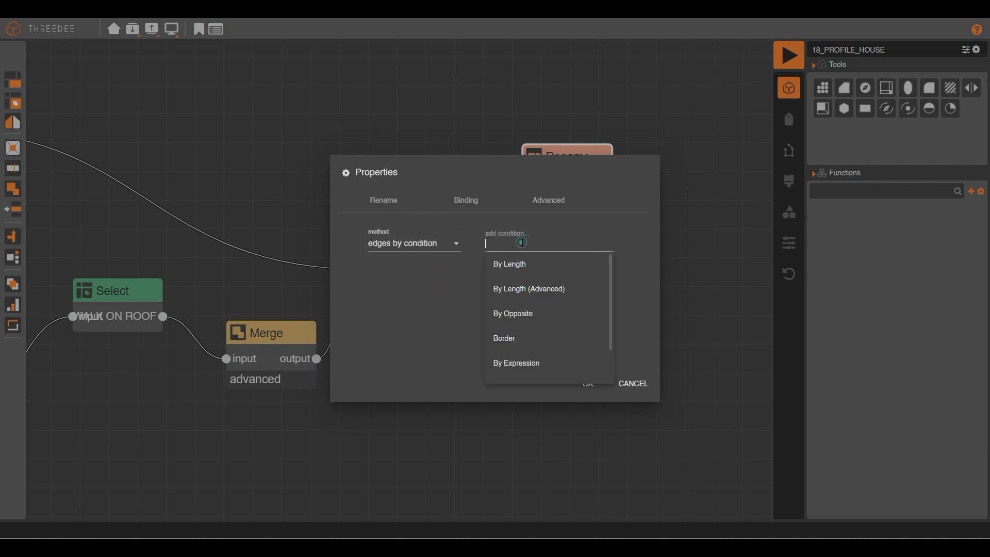
pyautogui.click(521, 313)
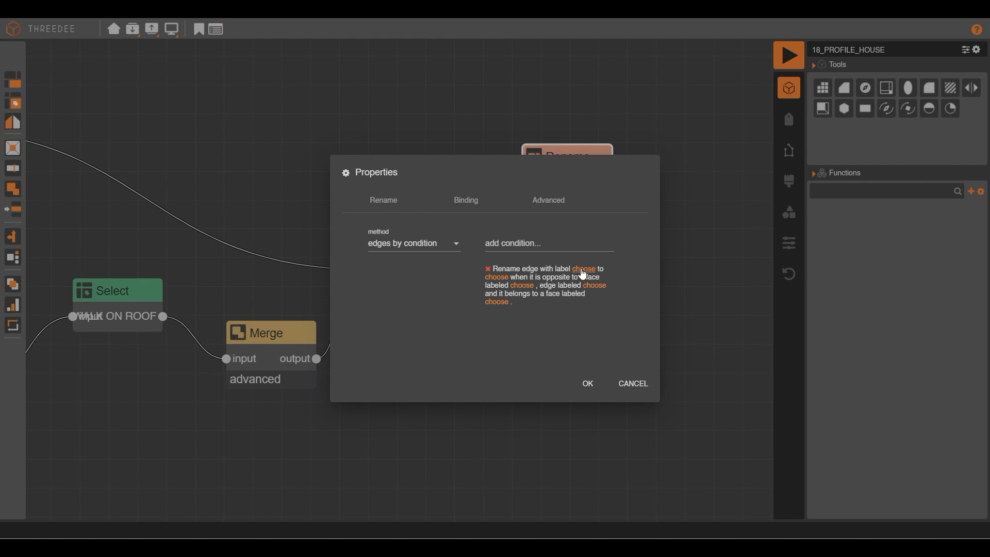
# Set BLACK METAL as the new edge label in the By Opposite condition.
pyautogui.click(494, 279)
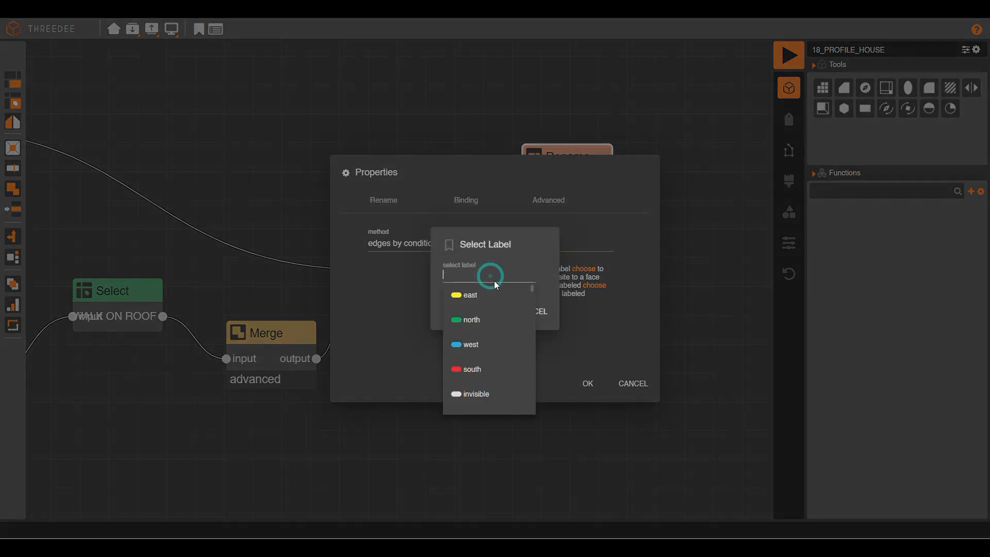
pyautogui.scroll(-1, 506, 349)
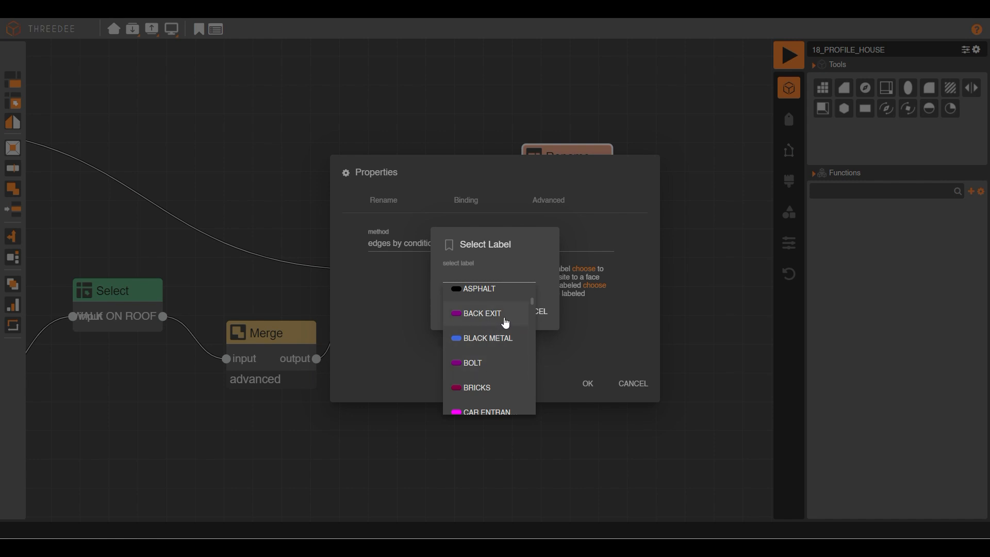
pyautogui.click(504, 338)
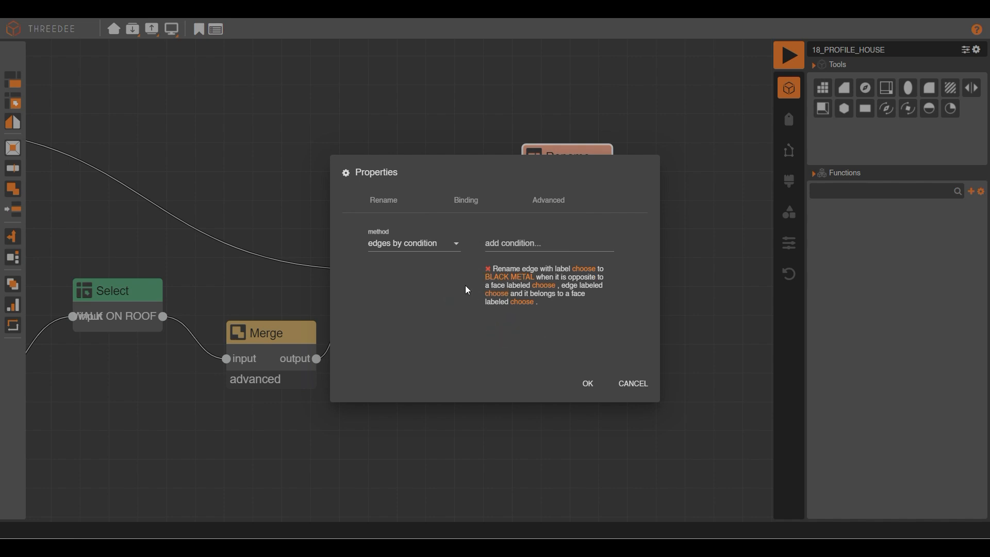
# Set the condition's opposite face label to TRIM and its opposite edge label to north.
pyautogui.click(544, 286)
pyautogui.write('T')
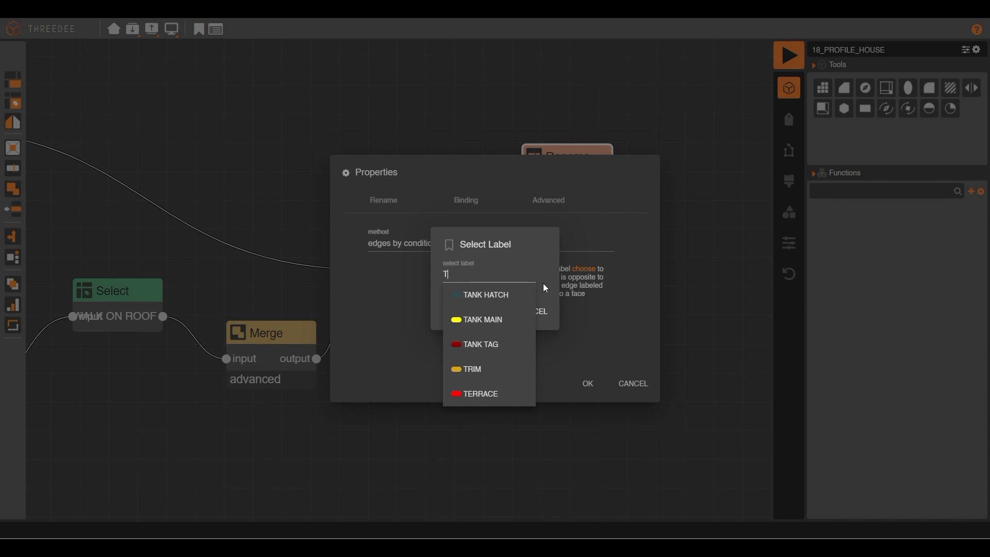
pyautogui.click(501, 367)
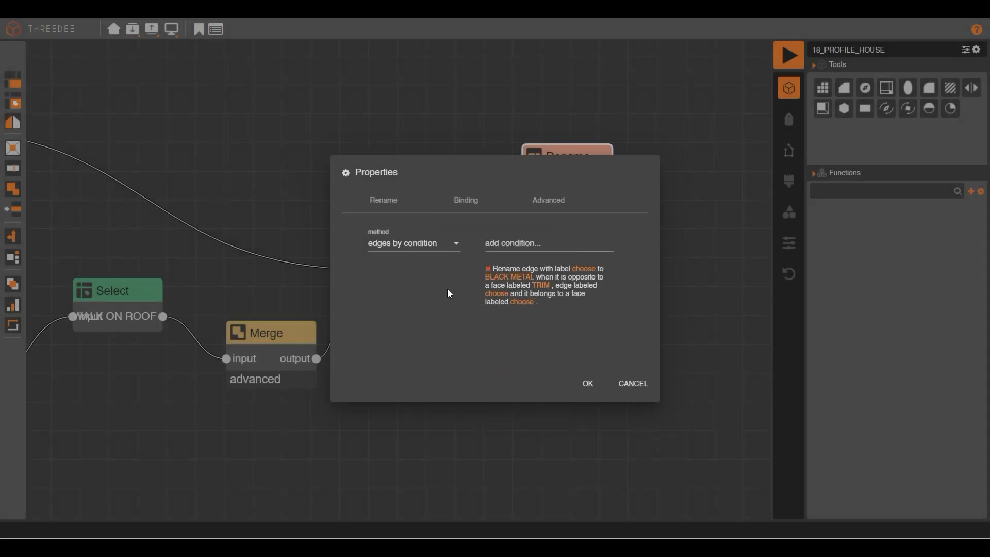
pyautogui.click(500, 298)
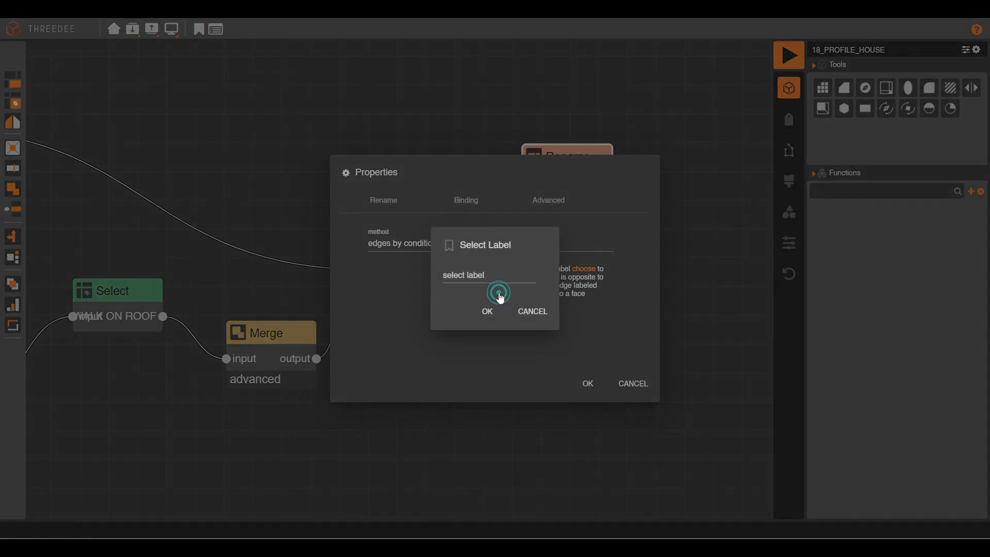
pyautogui.click(492, 321)
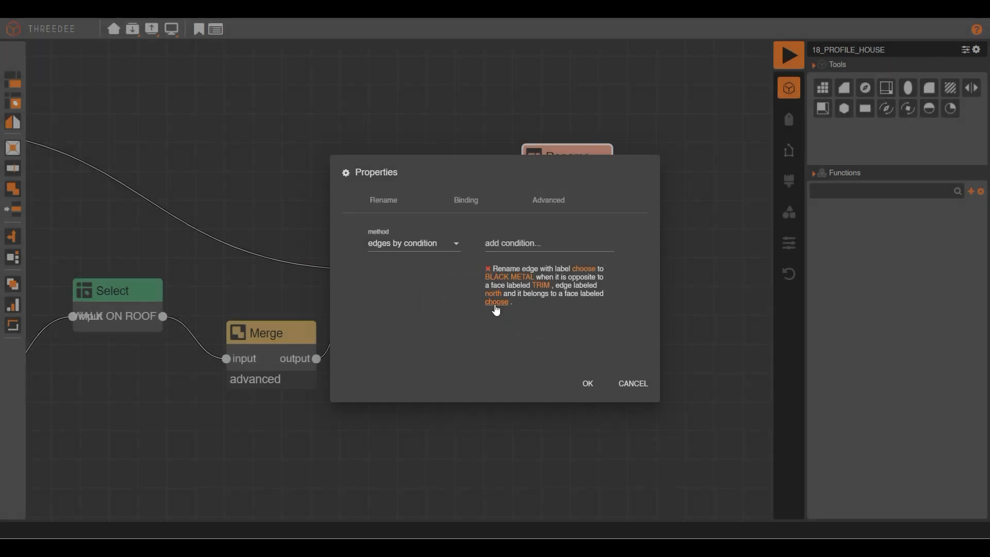
# Set the label of the face the edge belongs to as WALK ON ROOF in the By Opposite condition and apply the Rename settings.
pyautogui.click(496, 307)
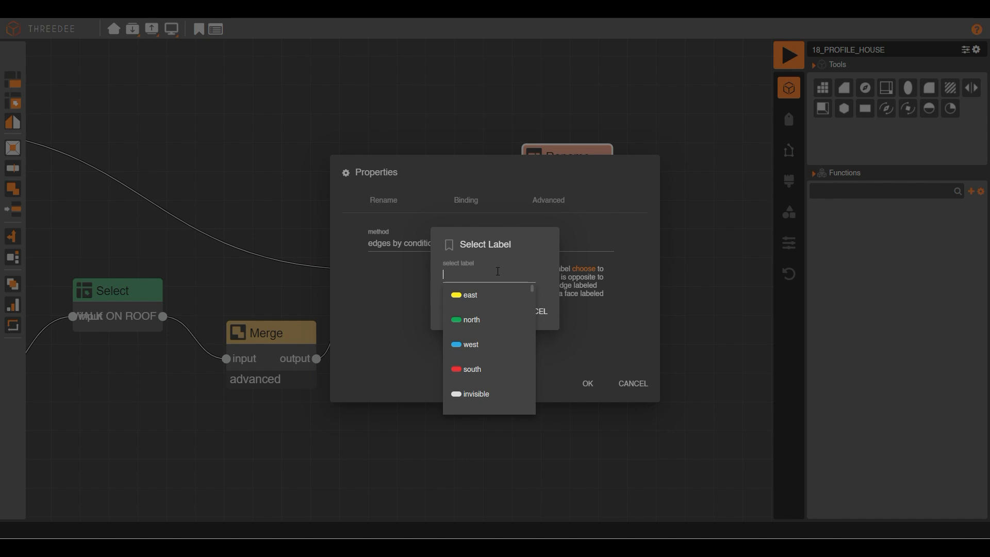
pyautogui.write('W')
pyautogui.click(488, 324)
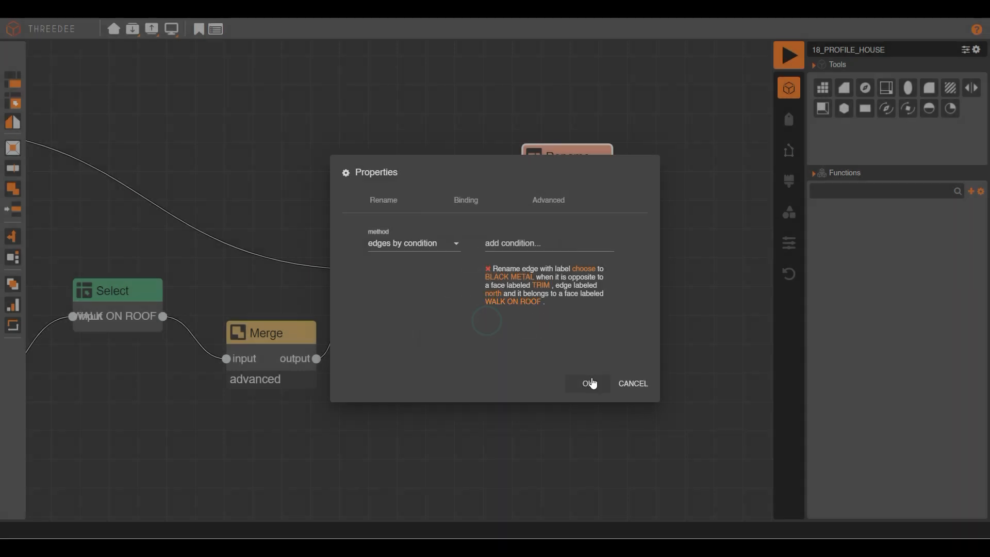
pyautogui.click(589, 380)
# Render the model and examine the edge labels around the walkable roof, including the short end edges beside the walls.
pyautogui.click(789, 55)
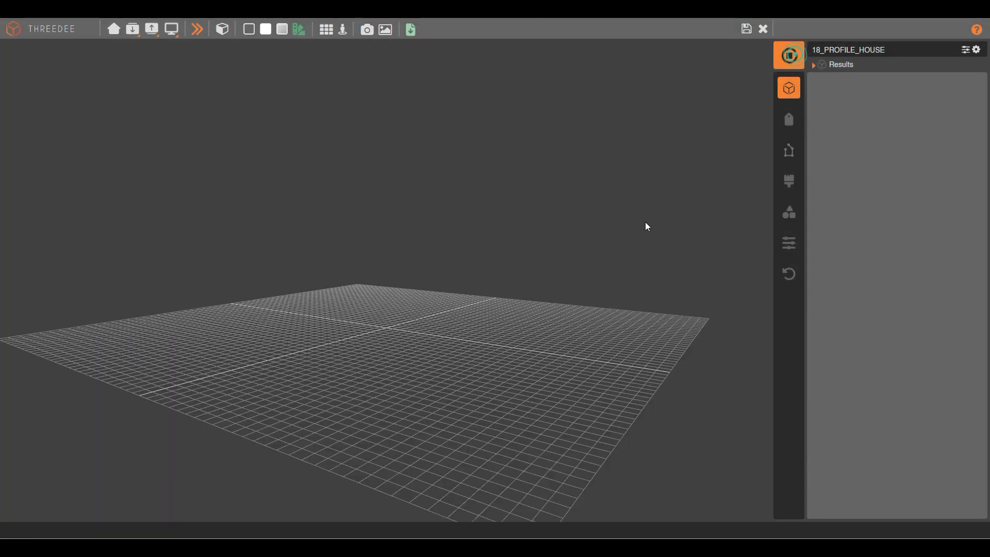
pyautogui.scroll(-3, 542, 344)
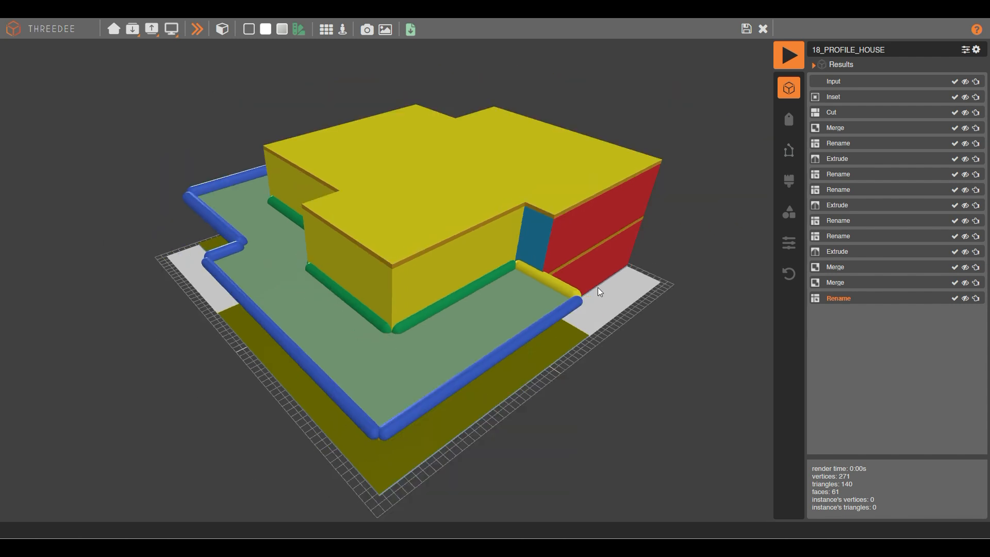
pyautogui.moveTo(597, 287); pyautogui.dragTo(549, 289)
pyautogui.scroll(3, 557, 340)
pyautogui.moveTo(567, 324); pyautogui.dragTo(411, 327)
pyautogui.moveTo(245, 244); pyautogui.dragTo(516, 276)
pyautogui.moveTo(201, 285); pyautogui.dragTo(342, 286)
pyautogui.moveTo(167, 324); pyautogui.dragTo(367, 258)
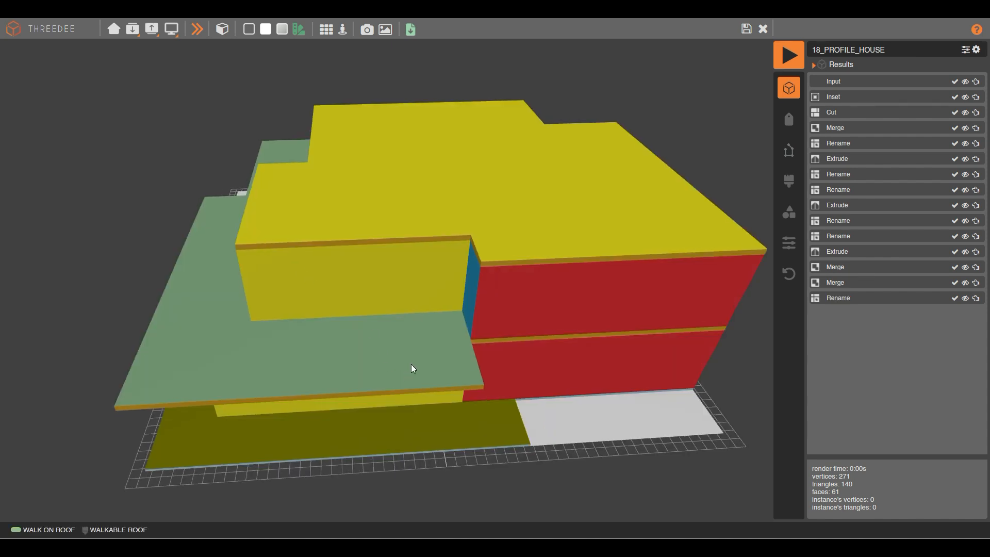
pyautogui.click(409, 353)
pyautogui.moveTo(545, 355); pyautogui.dragTo(479, 320)
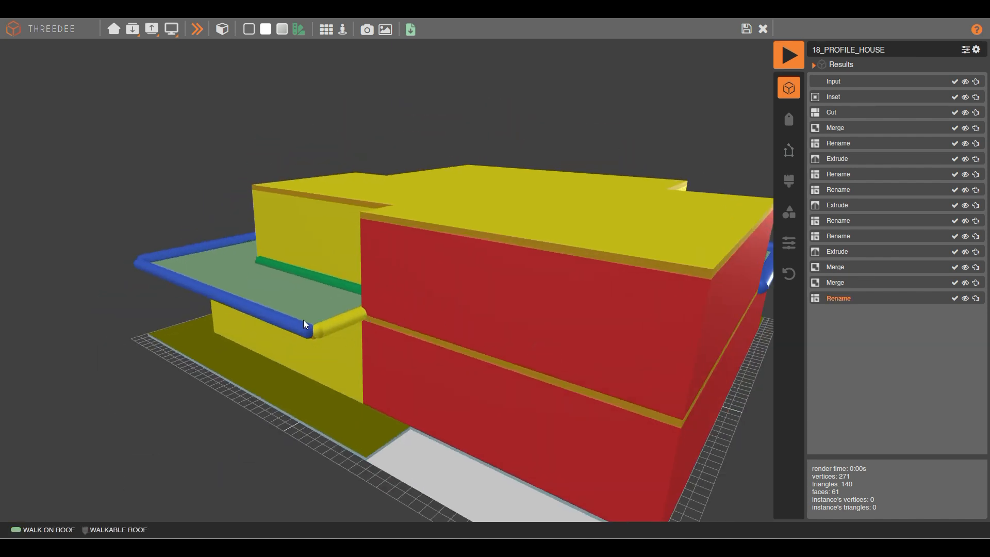
pyautogui.scroll(3, 303, 320)
pyautogui.moveTo(320, 292); pyautogui.dragTo(349, 275)
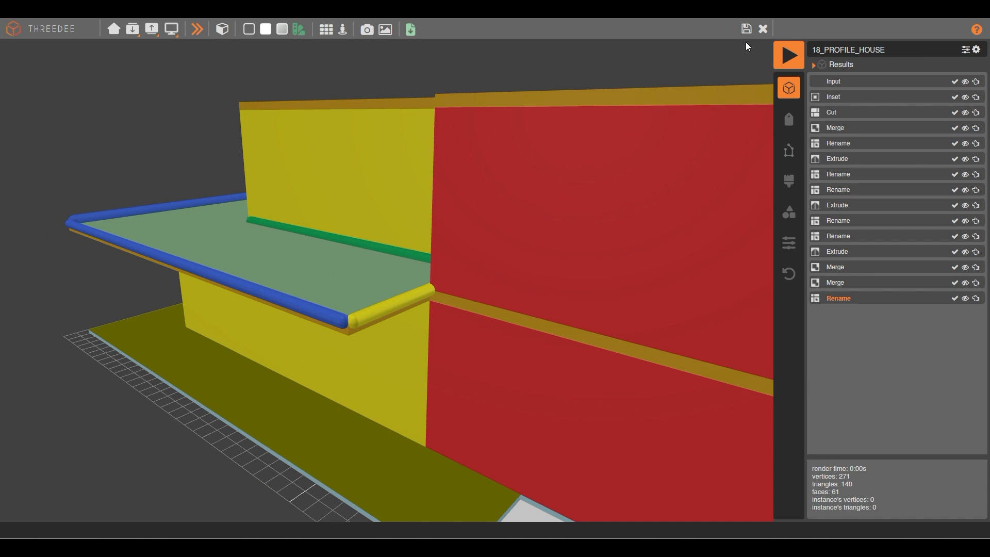
pyautogui.click(745, 28)
# Feed the WALK ON ROOF selection straight into the edges Merge and move the detached advanced Merge past the Rename node.
pyautogui.scroll(1, 439, 313)
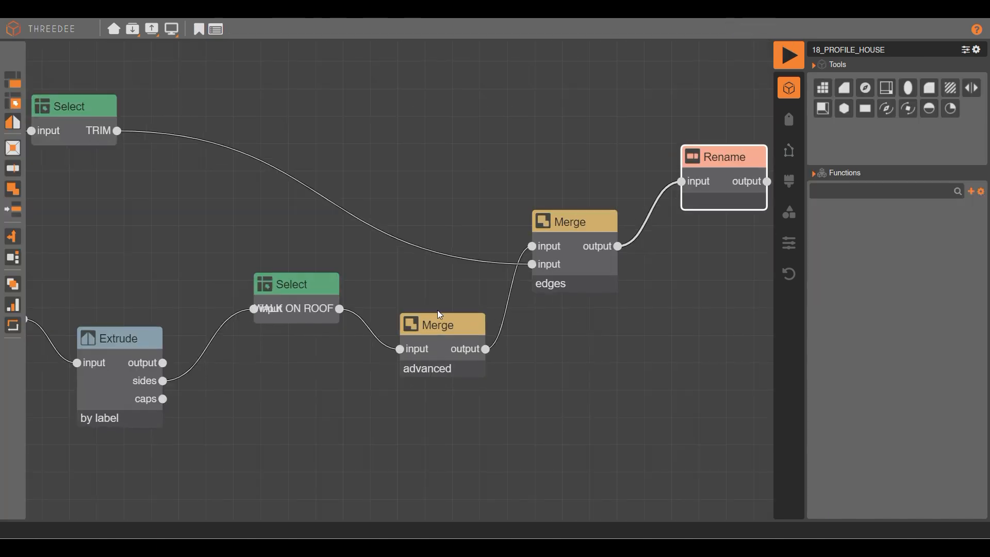
pyautogui.moveTo(400, 349); pyautogui.dragTo(532, 246)
pyautogui.click(488, 348)
pyautogui.moveTo(551, 325); pyautogui.dragTo(356, 310)
pyautogui.moveTo(279, 351); pyautogui.dragTo(521, 333)
pyautogui.click(329, 281)
pyautogui.moveTo(245, 334); pyautogui.dragTo(682, 313)
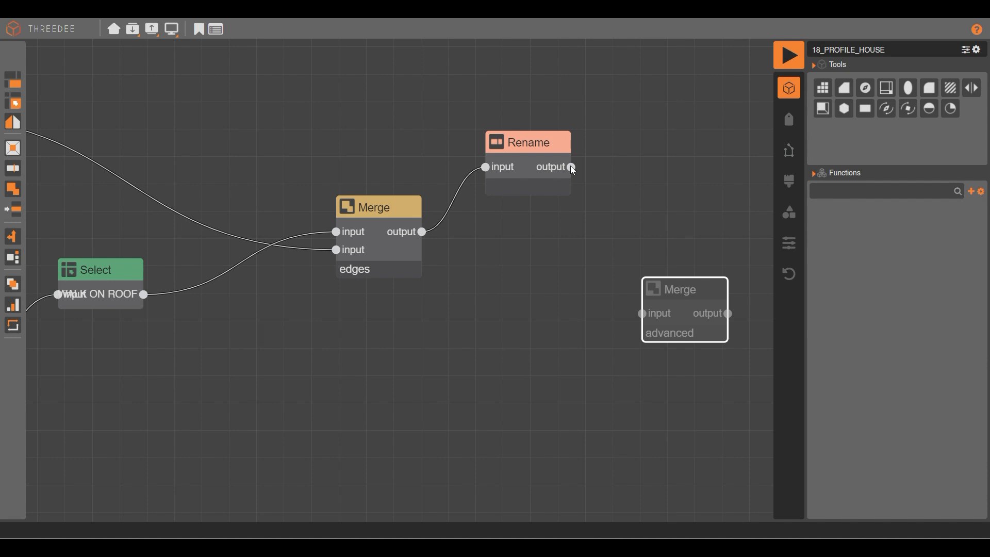
# Add a by label Select for WALK ON ROOF after the Rename node and connect it to the advanced Merge.
pyautogui.moveTo(571, 167); pyautogui.dragTo(586, 201)
pyautogui.click(618, 223)
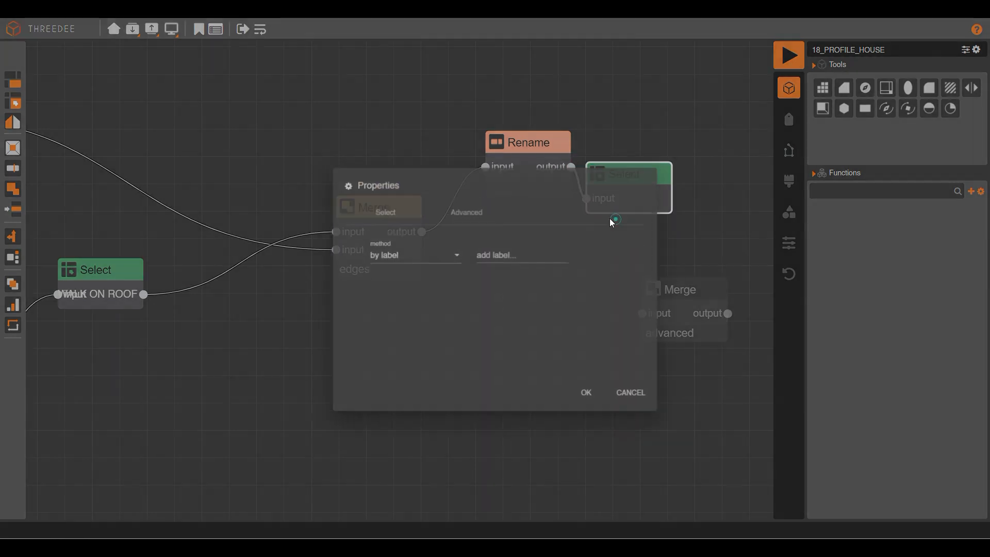
pyautogui.click(509, 244)
pyautogui.write('W')
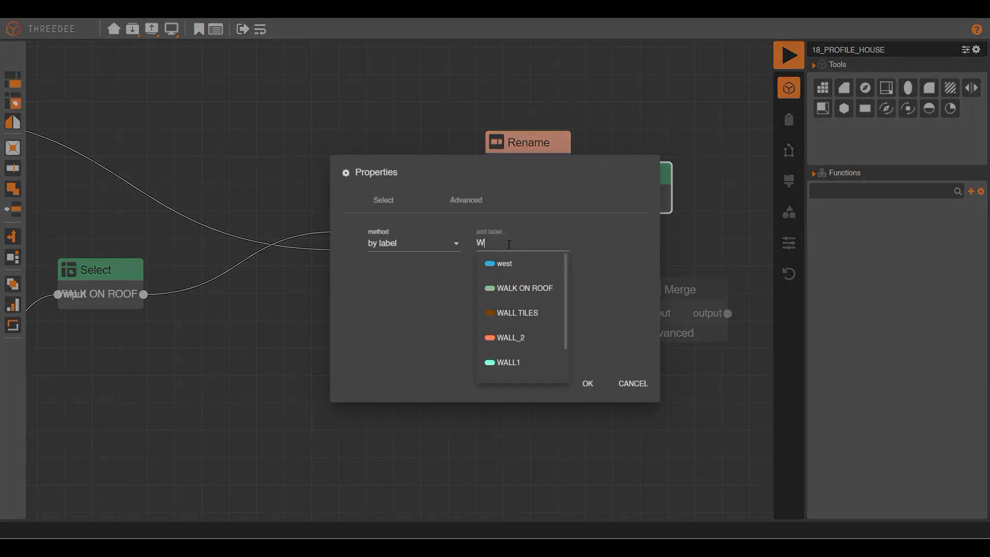
pyautogui.click(502, 290)
pyautogui.click(588, 383)
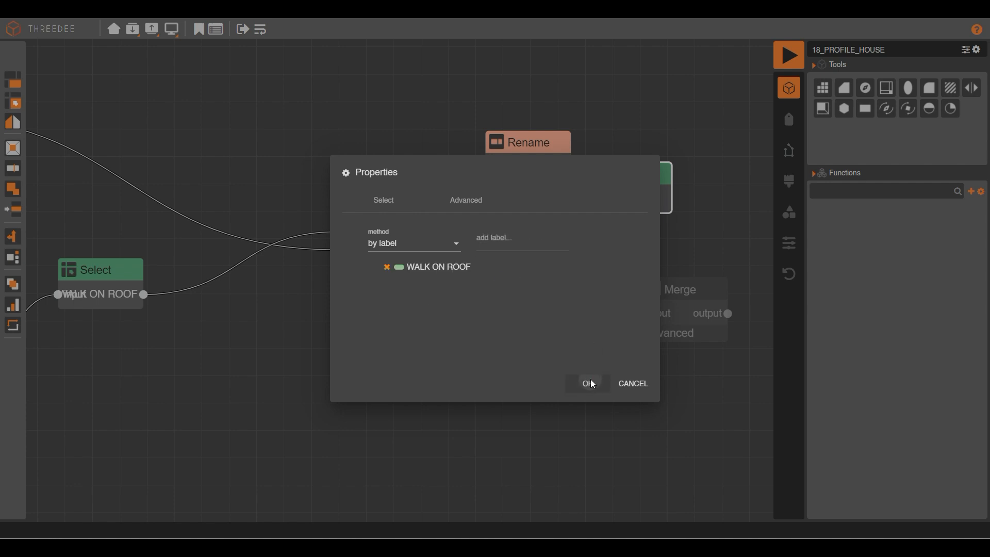
pyautogui.moveTo(542, 278); pyautogui.dragTo(522, 316)
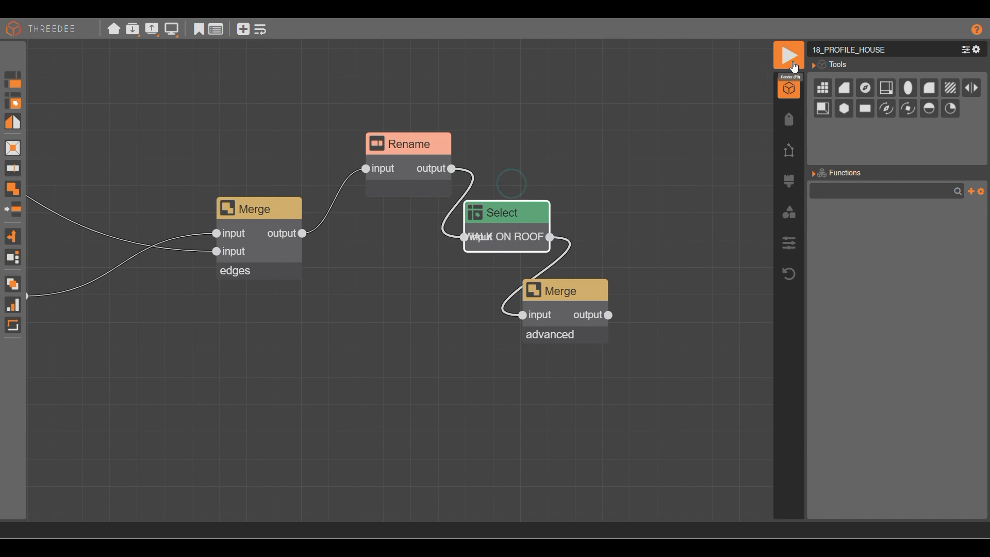
# Render the model and examine the edge labels on all sides of the merged walkable roof.
pyautogui.click(789, 55)
pyautogui.click(364, 273)
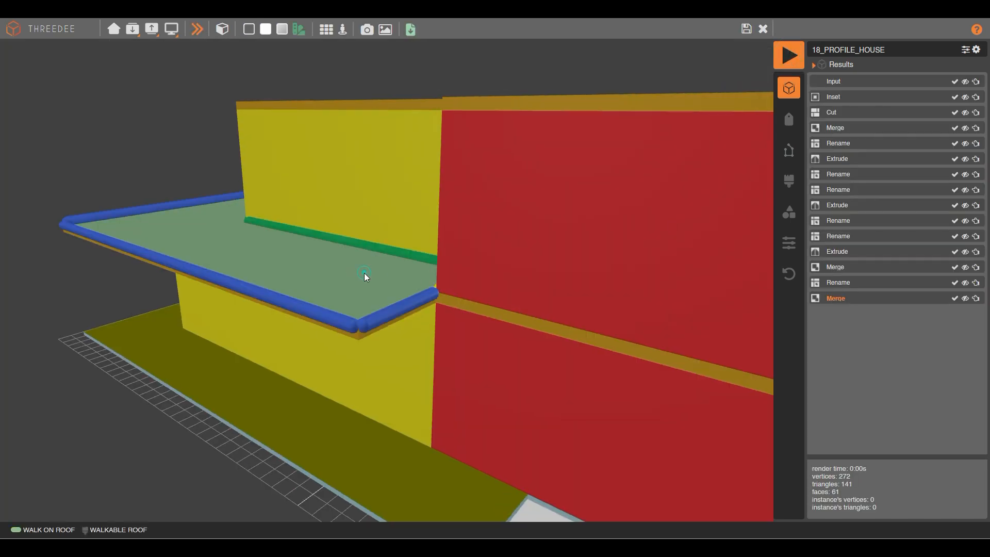
pyautogui.moveTo(396, 266); pyautogui.dragTo(497, 306)
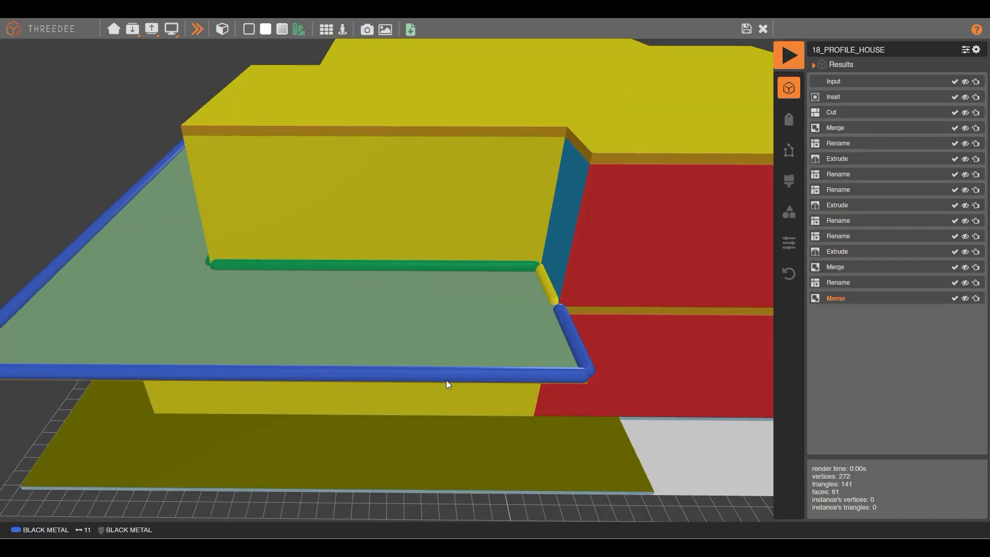
pyautogui.scroll(-5, 271, 238)
pyautogui.moveTo(271, 237); pyautogui.dragTo(513, 242)
pyautogui.moveTo(283, 314); pyautogui.dragTo(363, 318)
pyautogui.moveTo(139, 374); pyautogui.dragTo(380, 276, button='right')
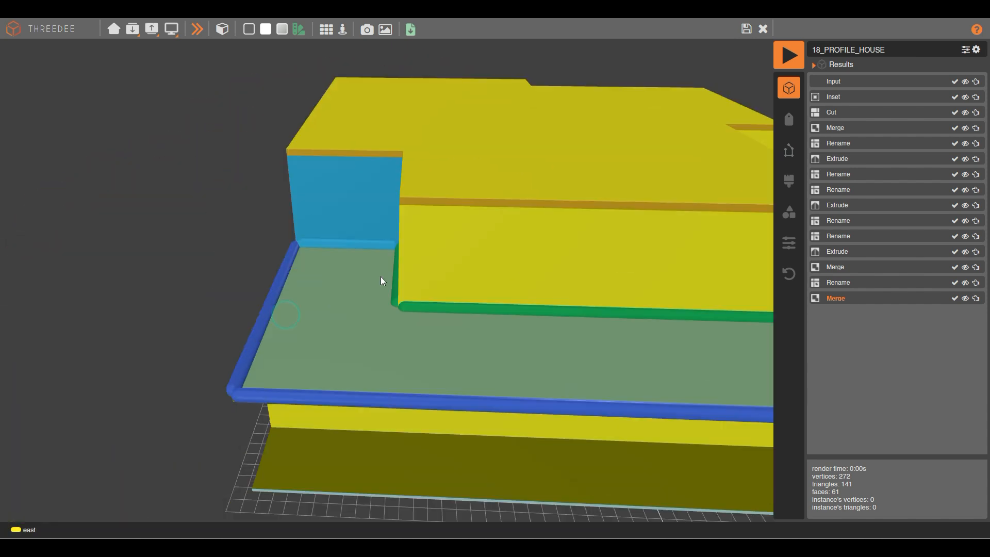
pyautogui.scroll(-5, 380, 276)
pyautogui.moveTo(295, 295); pyautogui.dragTo(494, 282)
pyautogui.moveTo(579, 201); pyautogui.dragTo(439, 207)
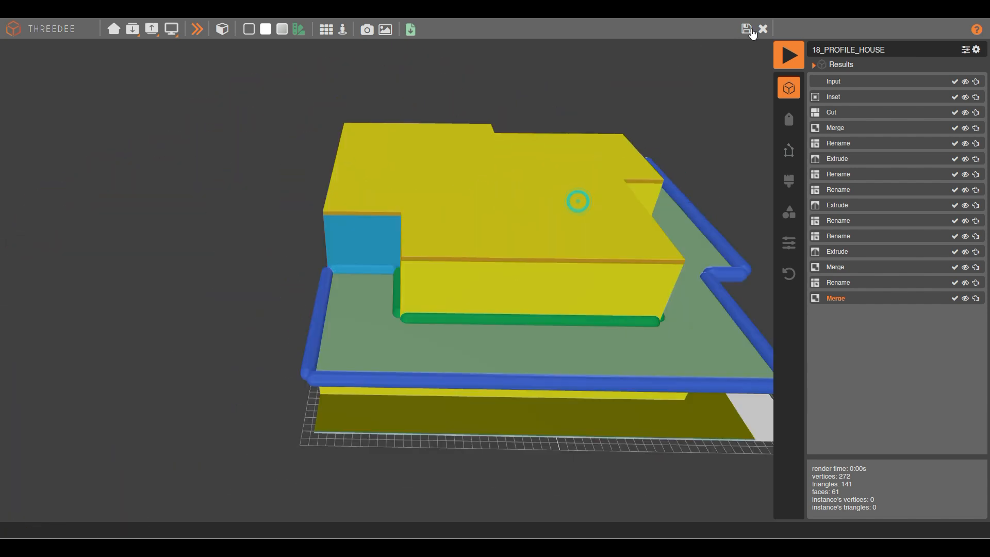
pyautogui.click(742, 28)
# Add a manual Rename node after the advanced Merge and set all edges to north.
pyautogui.scroll(4, 490, 273)
pyautogui.moveTo(566, 297); pyautogui.dragTo(494, 306)
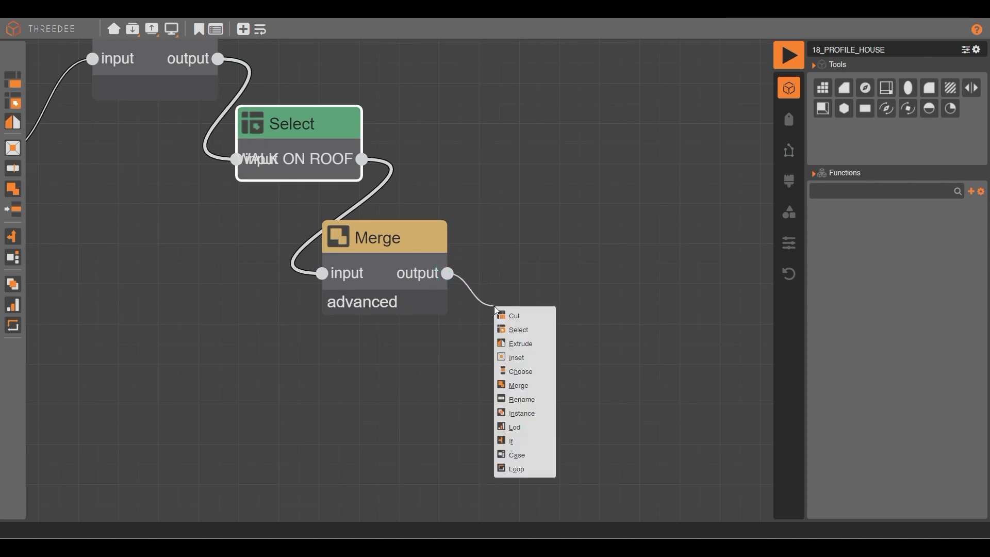
pyautogui.click(528, 400)
pyautogui.click(422, 304)
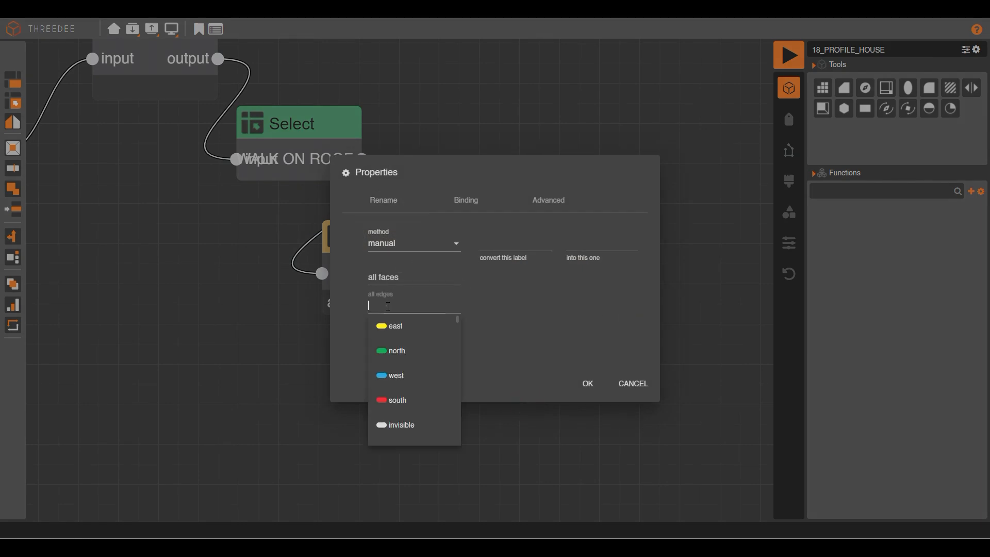
pyautogui.click(406, 346)
# Convert the BLACK METAL label into south in the new Rename node and apply its settings.
pyautogui.click(499, 243)
pyautogui.write('B')
pyautogui.click(519, 287)
pyautogui.click(576, 244)
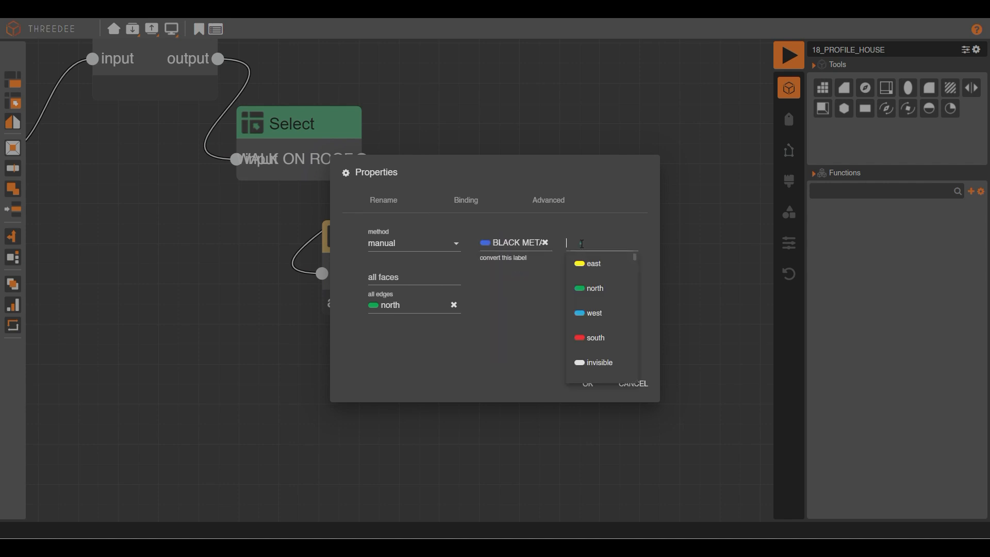
pyautogui.write('S')
pyautogui.click(610, 272)
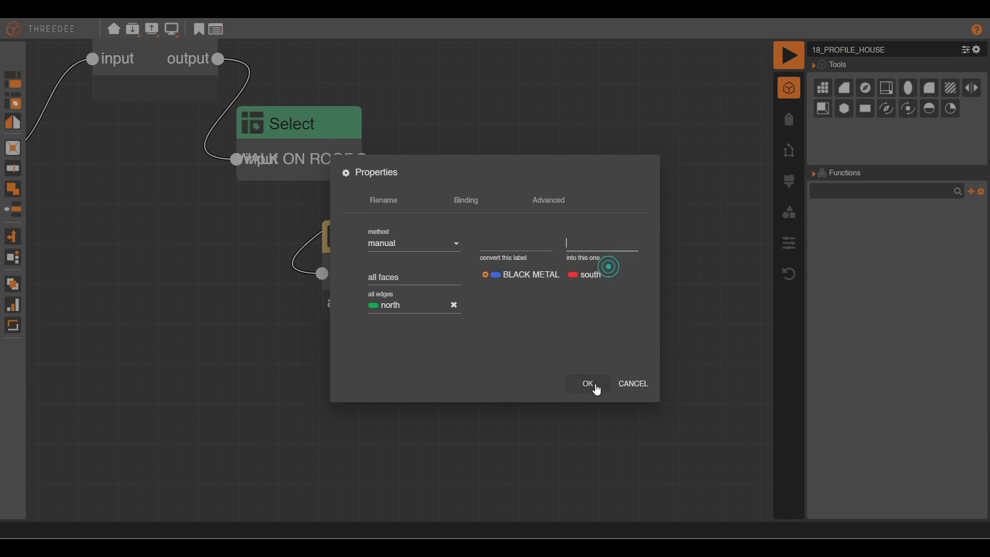
pyautogui.click(588, 384)
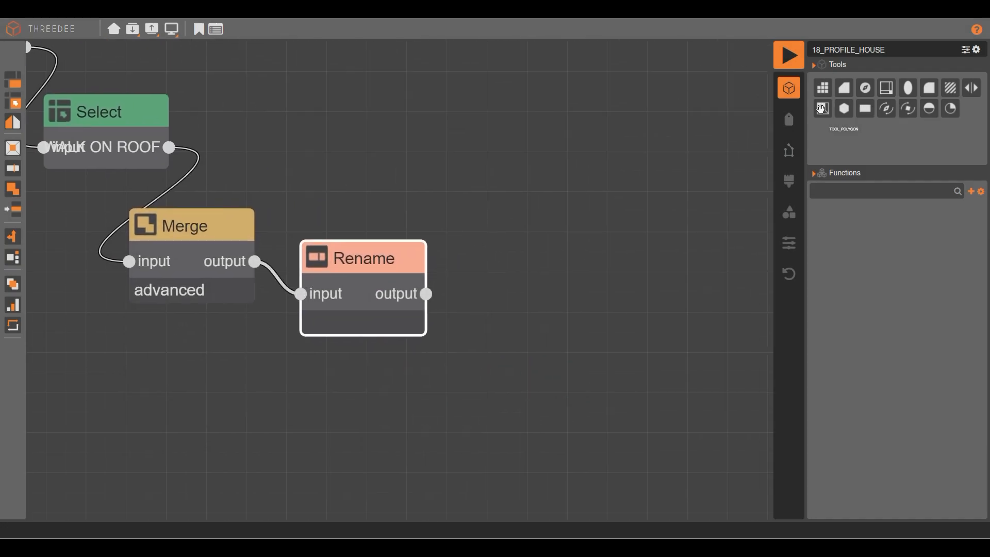
# Add a TOOL_OFFSET node after the last Rename and set its SOUTH_DISTANCE variable to .2.
pyautogui.moveTo(821, 108); pyautogui.dragTo(503, 304)
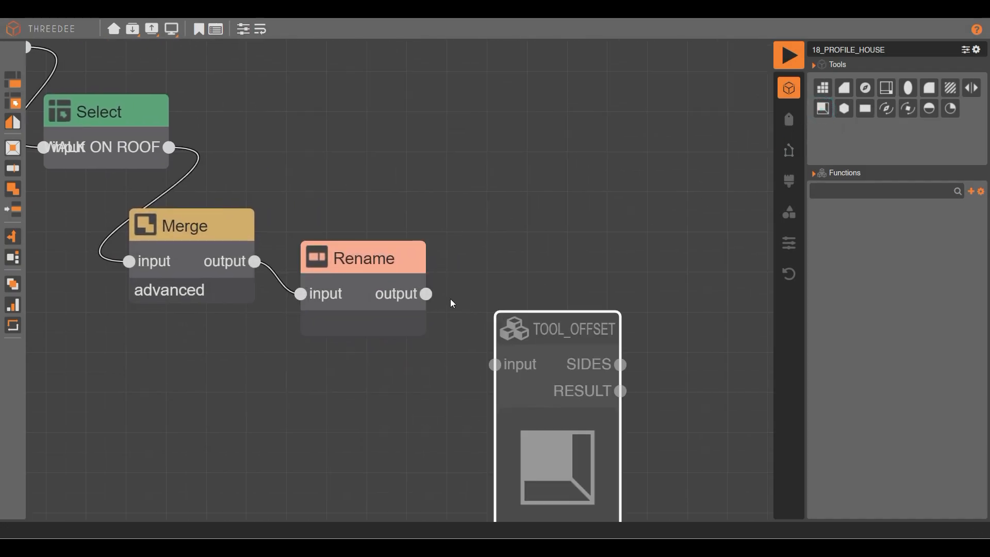
pyautogui.moveTo(426, 295); pyautogui.dragTo(494, 364)
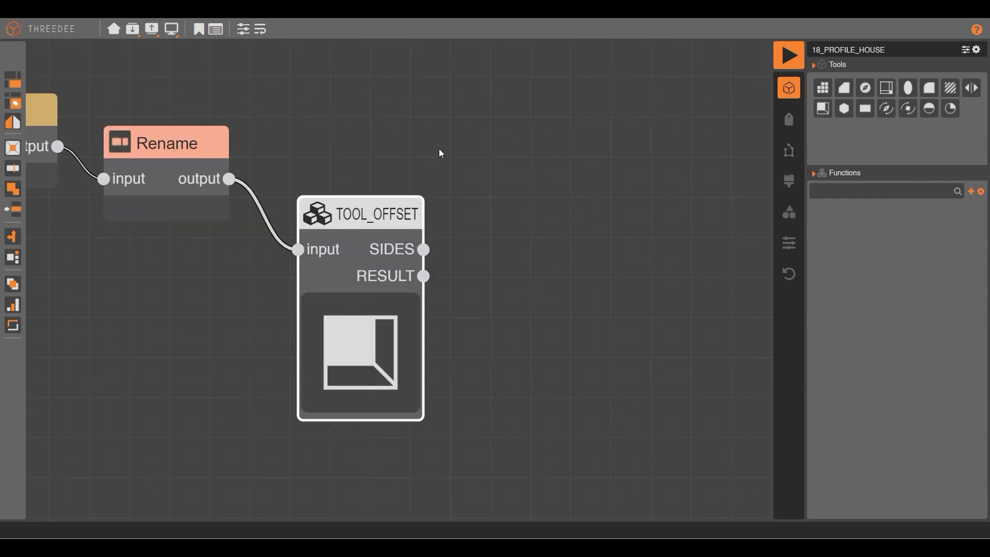
pyautogui.doubleClick(382, 218)
pyautogui.click(466, 201)
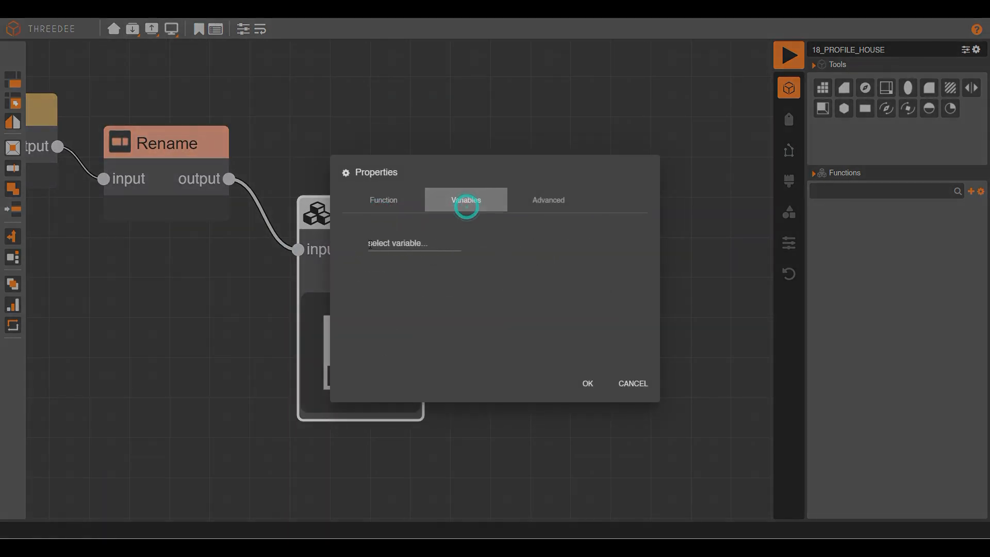
pyautogui.click(405, 240)
pyautogui.click(429, 290)
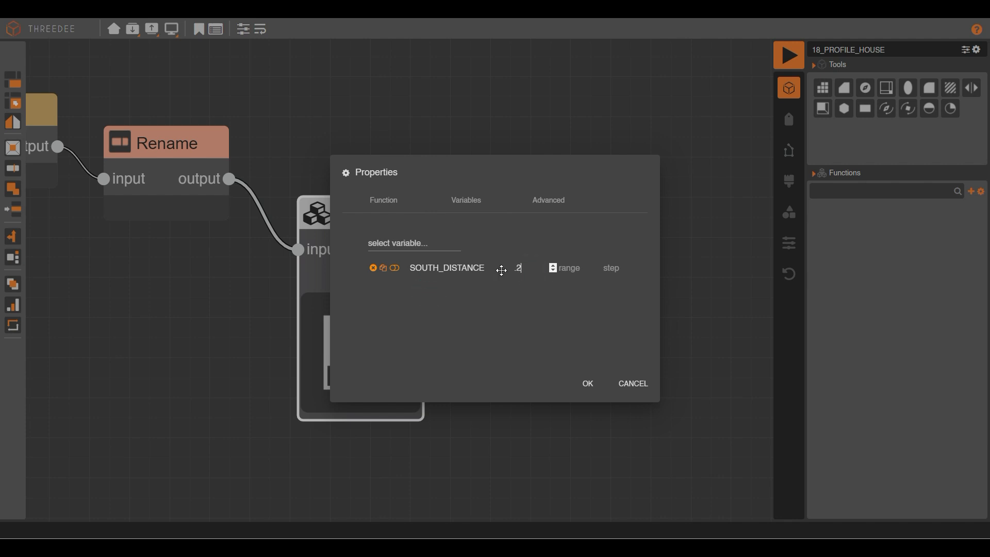
pyautogui.click(598, 391)
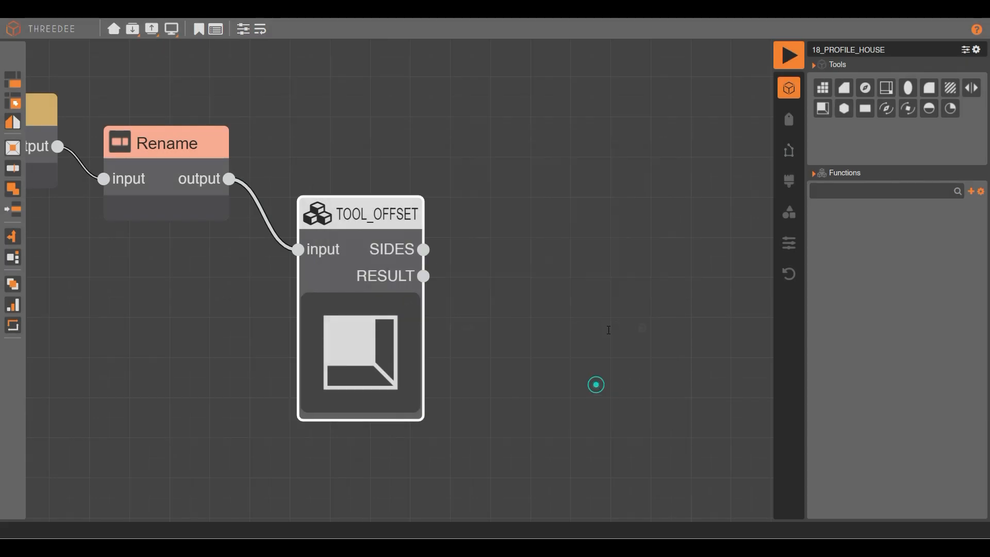
# Render the model and examine the offset strips along the walkable roof's outer edges.
pyautogui.click(789, 55)
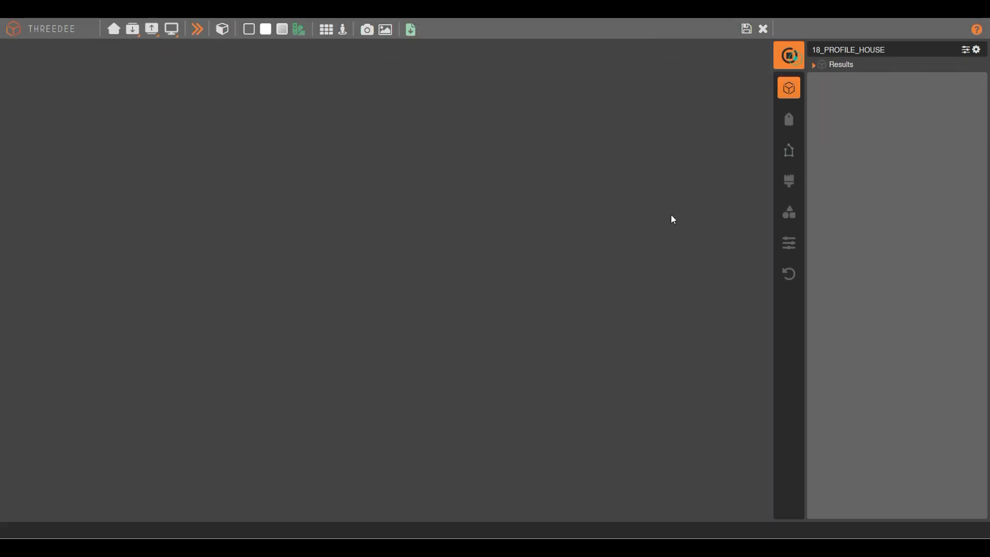
pyautogui.moveTo(539, 310); pyautogui.dragTo(288, 306, button='right')
pyautogui.moveTo(643, 292); pyautogui.dragTo(445, 294)
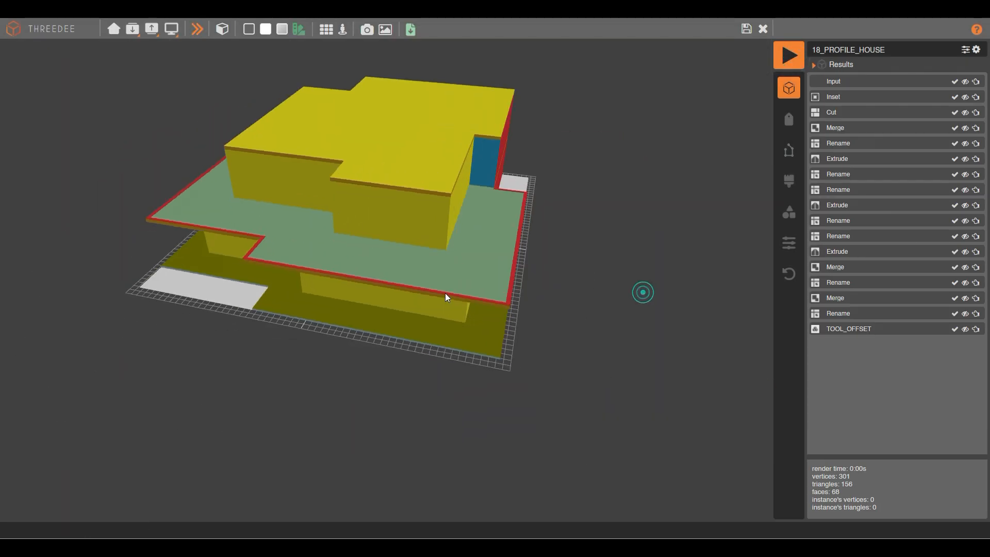
pyautogui.scroll(4, 522, 188)
pyautogui.moveTo(602, 192); pyautogui.dragTo(474, 199)
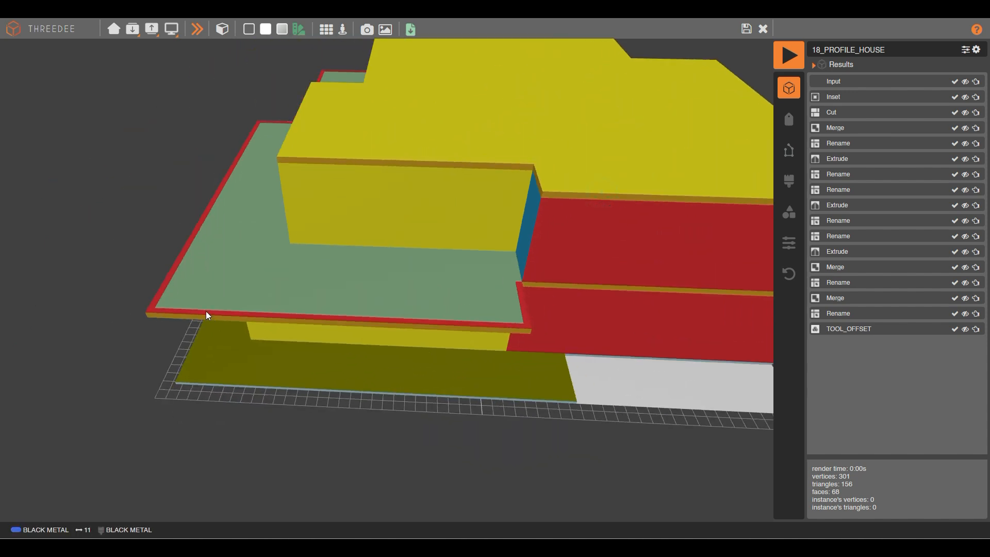
pyautogui.moveTo(206, 310); pyautogui.dragTo(599, 120)
pyautogui.click(746, 29)
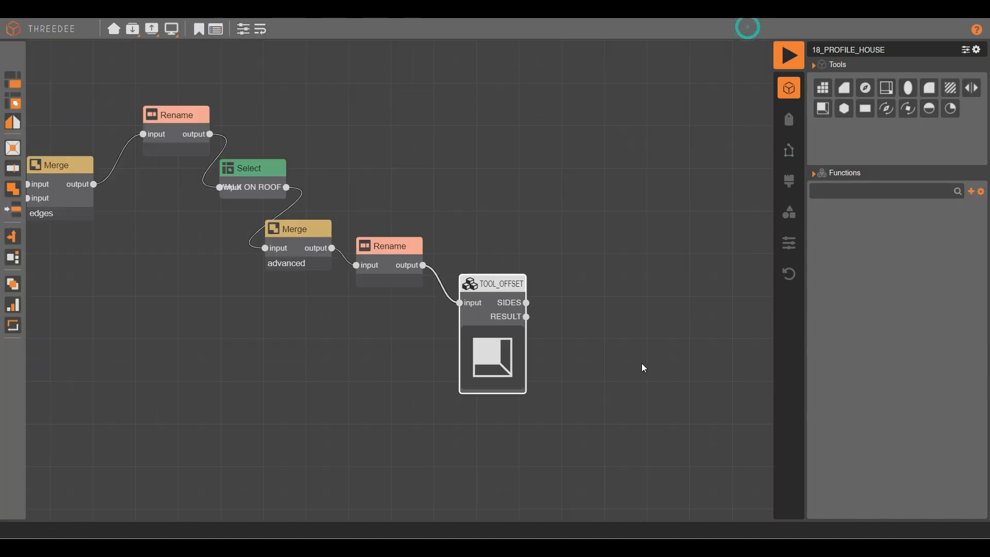
# Search the function library for "FEN" and import the METAL FENCE 2.0 function.
pyautogui.click(133, 28)
pyautogui.click(161, 53)
pyautogui.click(158, 106)
pyautogui.write('FEN')
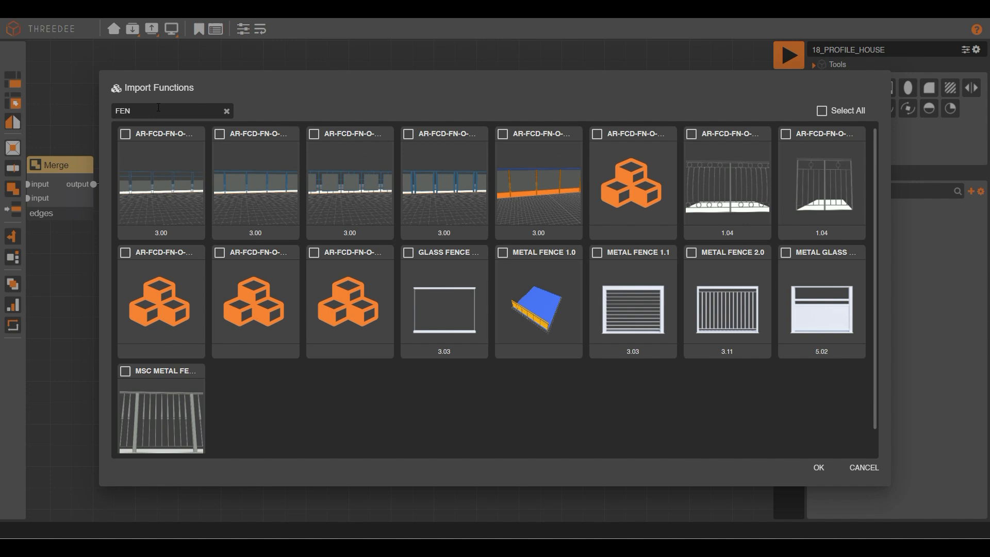
pyautogui.click(818, 467)
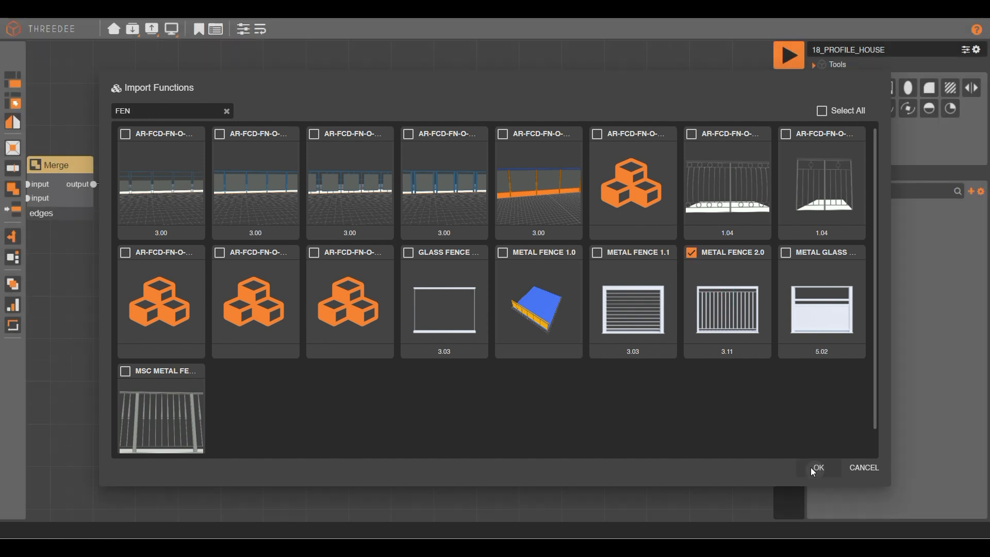
# Connect the SIDES output of TOOL_OFFSET to a METAL FENCE 2.0 node and render the model.
pyautogui.moveTo(517, 298); pyautogui.dragTo(571, 216)
pyautogui.click(670, 220)
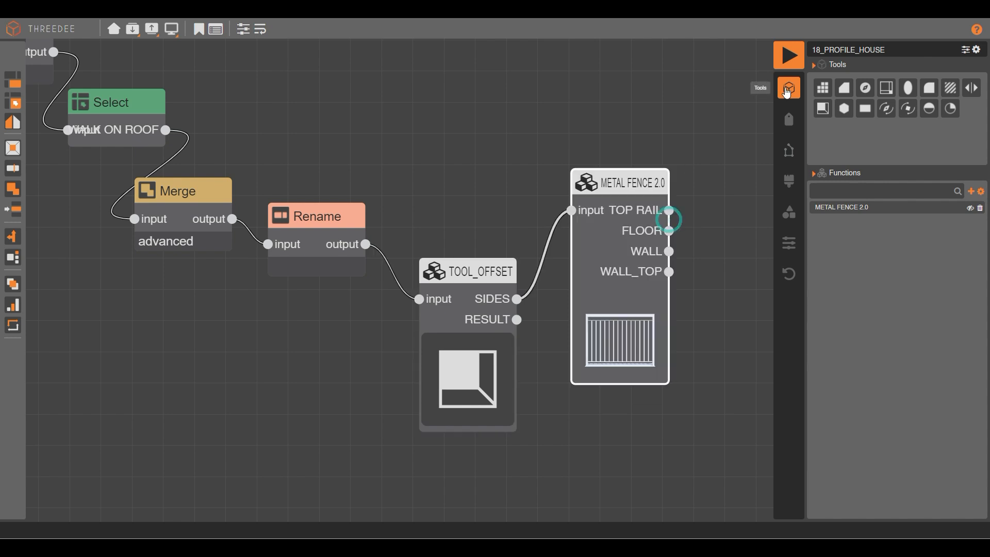
pyautogui.click(788, 56)
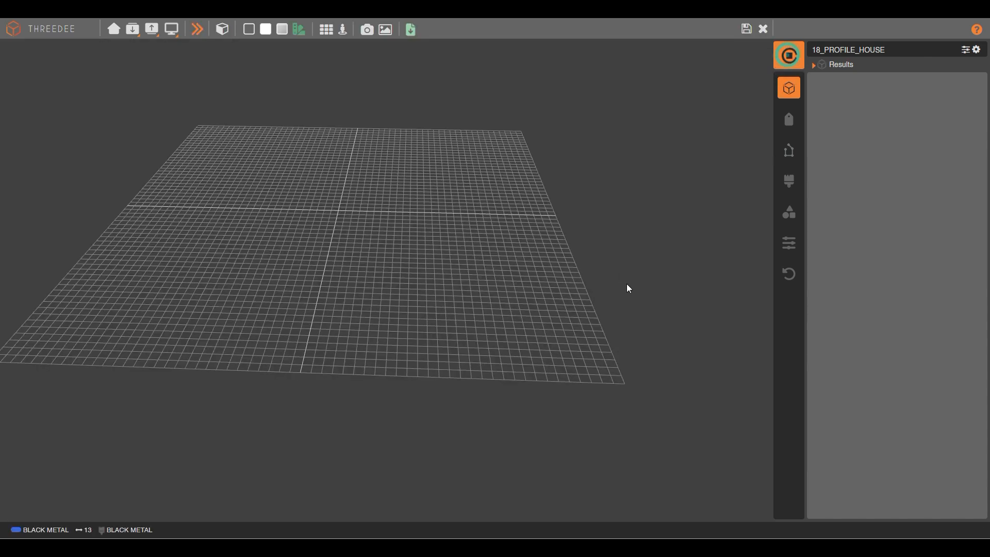
# Raise the level of detail in the project options, render the model and examine the fence's bars around the walkable roof.
pyautogui.moveTo(630, 295); pyautogui.dragTo(569, 229, button='middle')
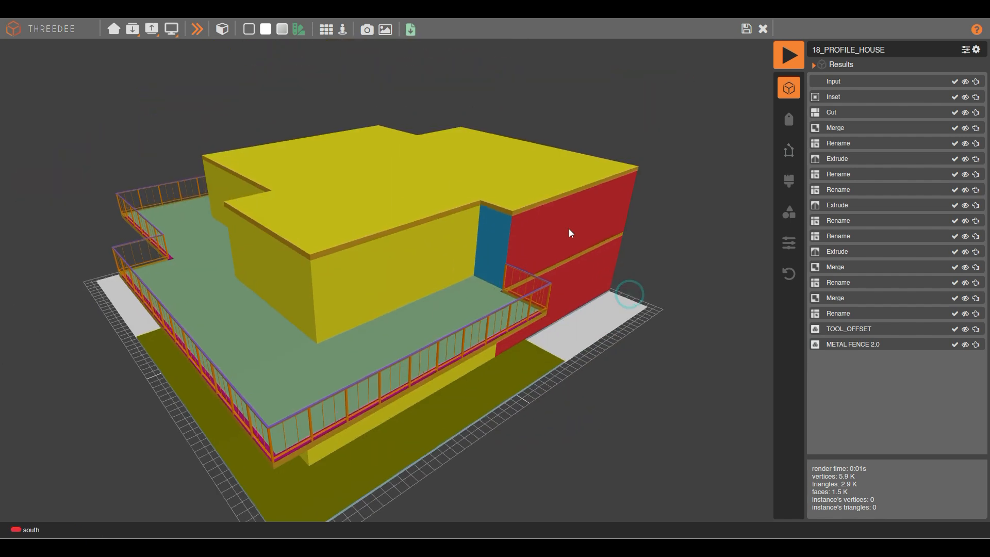
pyautogui.click(745, 28)
pyautogui.click(976, 49)
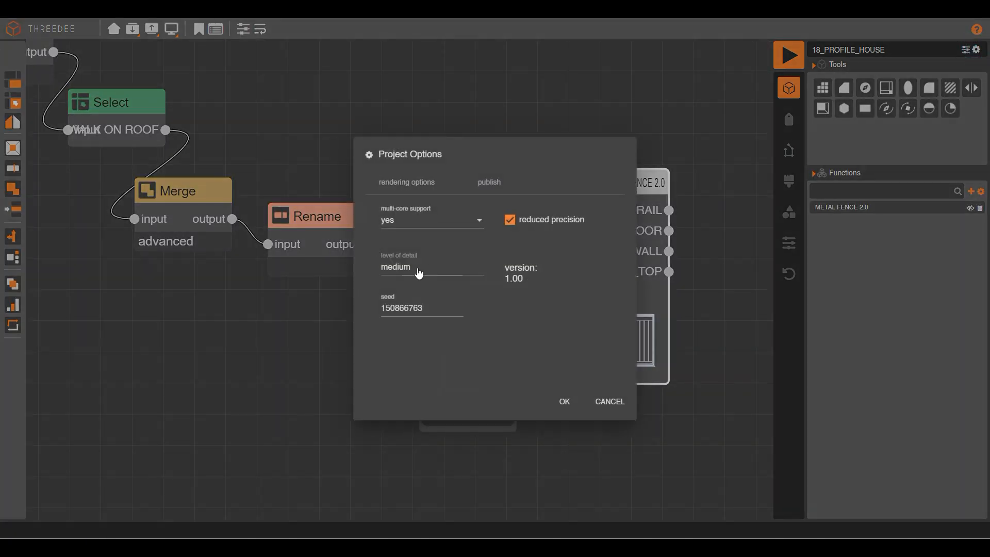
pyautogui.click(416, 267)
pyautogui.click(409, 284)
pyautogui.click(564, 401)
pyautogui.click(789, 55)
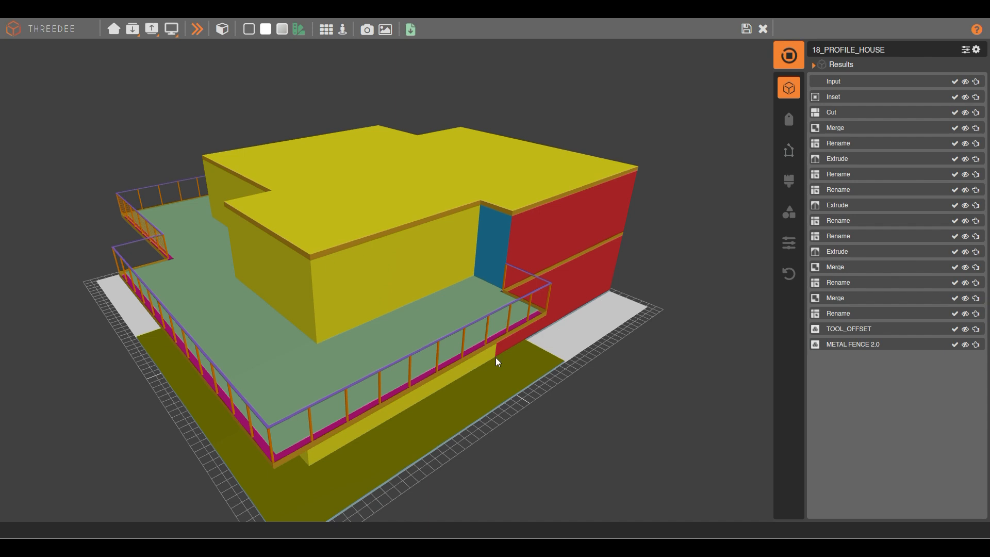
pyautogui.moveTo(422, 376); pyautogui.dragTo(448, 348)
pyautogui.moveTo(276, 304); pyautogui.dragTo(447, 299)
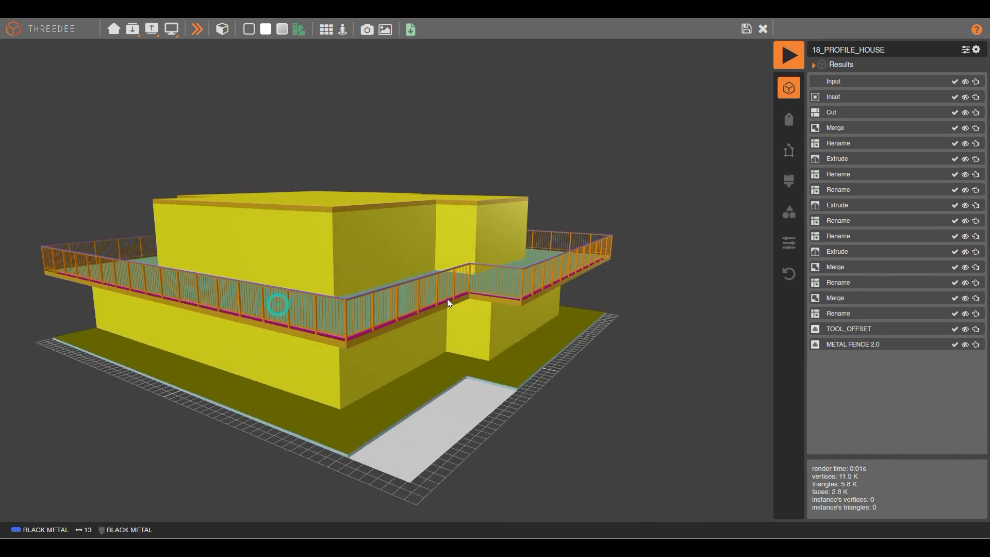
pyautogui.scroll(-3, 318, 221)
pyautogui.moveTo(290, 207); pyautogui.dragTo(411, 279)
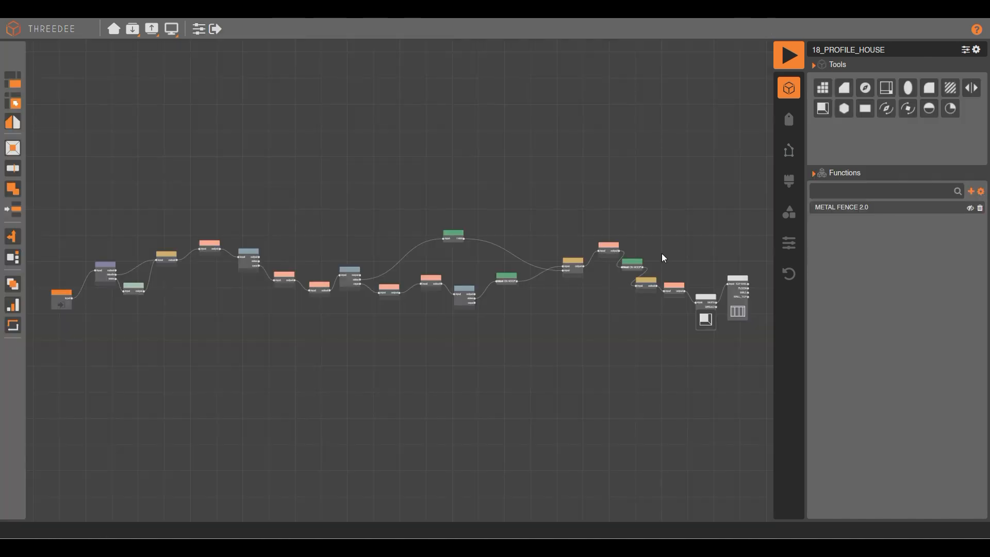
# Render the house again, generate a random variation and check the fence placement from several sides.
pyautogui.click(793, 58)
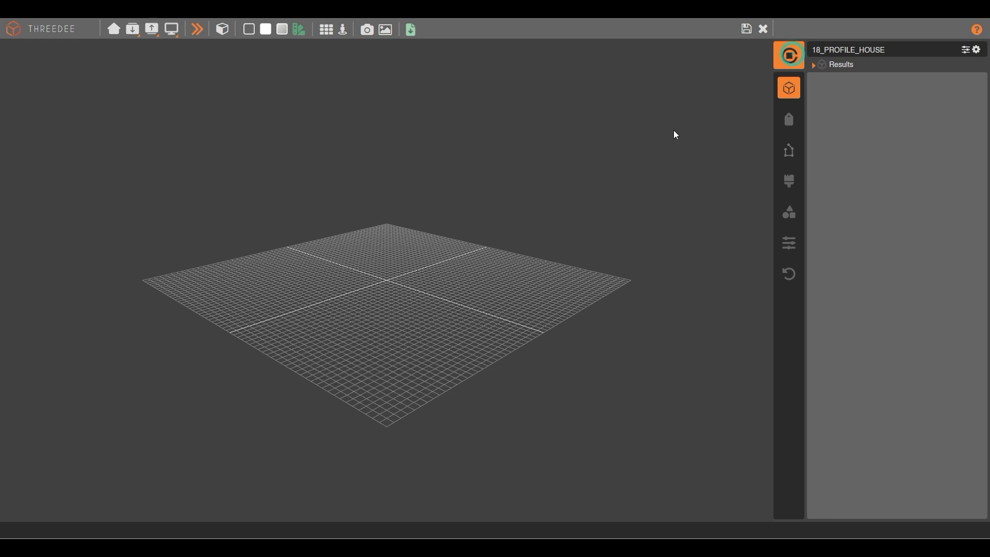
pyautogui.moveTo(330, 185); pyautogui.dragTo(442, 219)
pyautogui.moveTo(371, 189); pyautogui.dragTo(492, 213)
pyautogui.scroll(-3, 423, 232)
pyautogui.moveTo(315, 257); pyautogui.dragTo(387, 203)
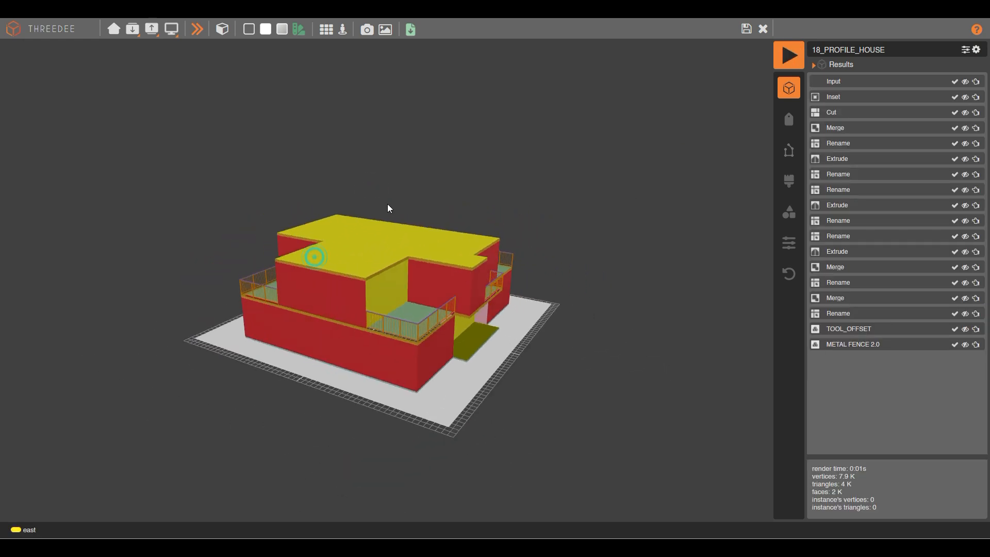
pyautogui.click(196, 29)
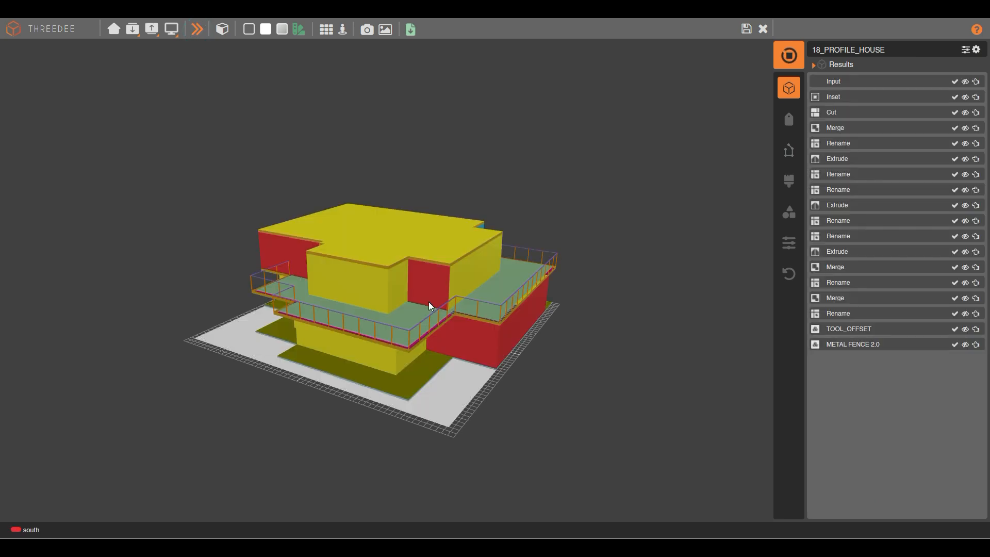
pyautogui.moveTo(361, 304); pyautogui.dragTo(475, 325)
pyautogui.moveTo(293, 303); pyautogui.dragTo(330, 288)
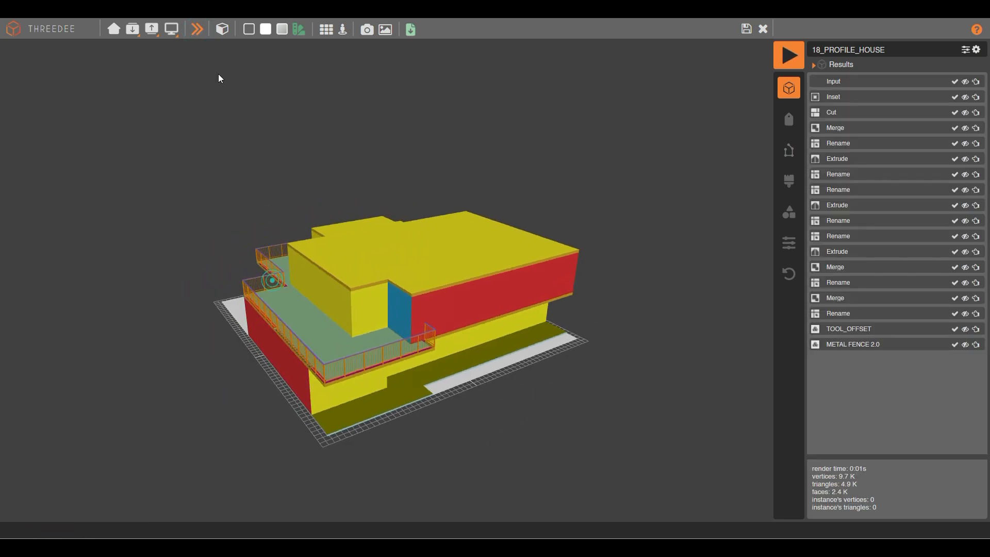
# Generate another variation of the house and examine the walkable roof's outer corner close up.
pyautogui.click(197, 30)
pyautogui.moveTo(523, 268); pyautogui.dragTo(448, 272)
pyautogui.scroll(5, 471, 332)
pyautogui.moveTo(550, 342); pyautogui.dragTo(302, 409)
pyautogui.moveTo(302, 409); pyautogui.dragTo(510, 329, button='right')
pyautogui.scroll(5, 509, 329)
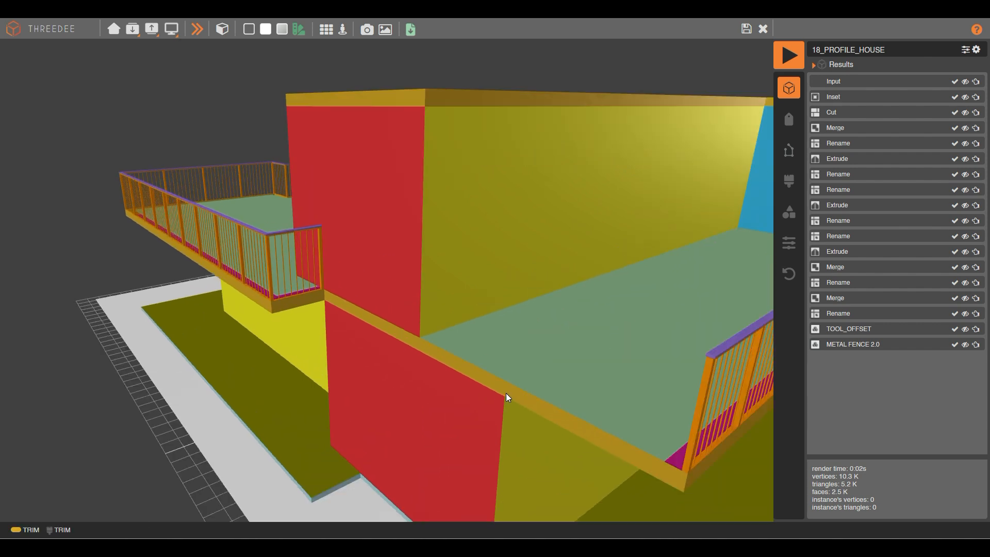
# Inspect the edge labels of the TRIM face and the adjoining WALK ON ROOF face along the walkable roof's unfenced side.
pyautogui.click(505, 393)
pyautogui.moveTo(505, 393); pyautogui.dragTo(380, 360)
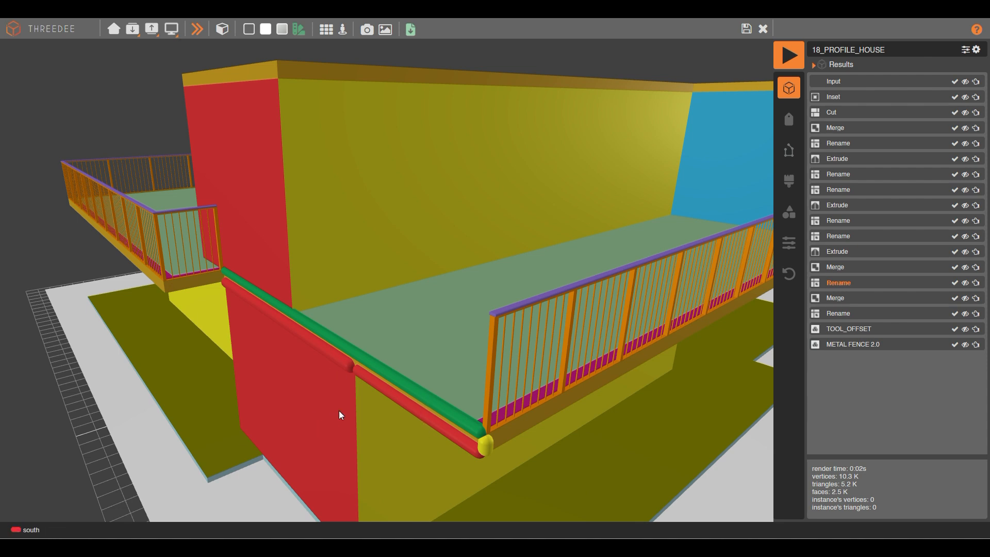
pyautogui.scroll(-5, 339, 411)
pyautogui.moveTo(392, 369); pyautogui.dragTo(391, 351)
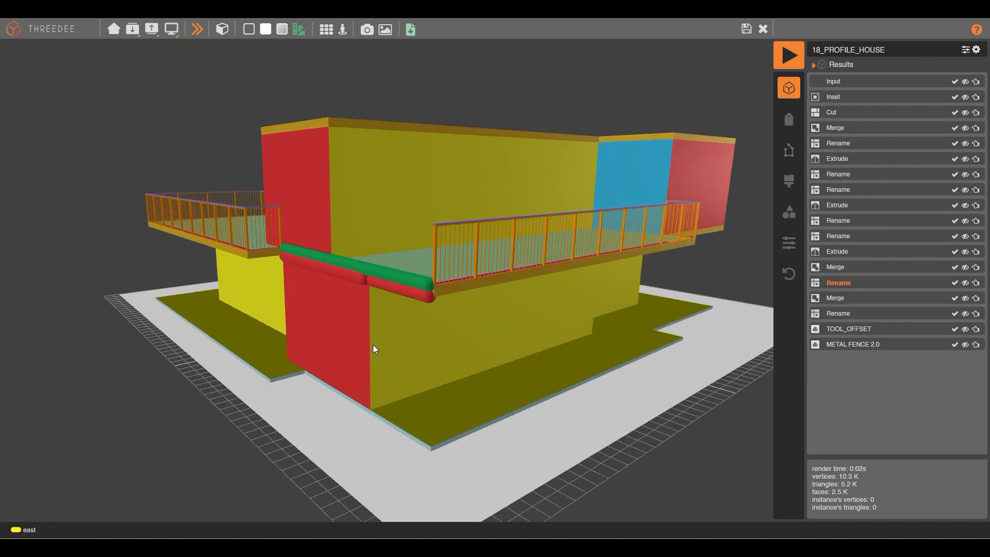
pyautogui.scroll(5, 456, 233)
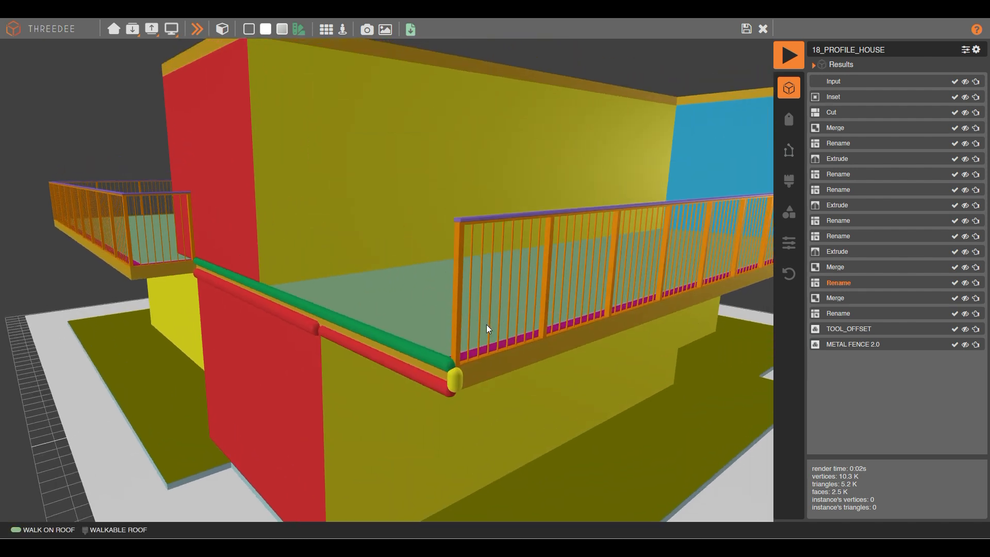
pyautogui.scroll(-2, 394, 312)
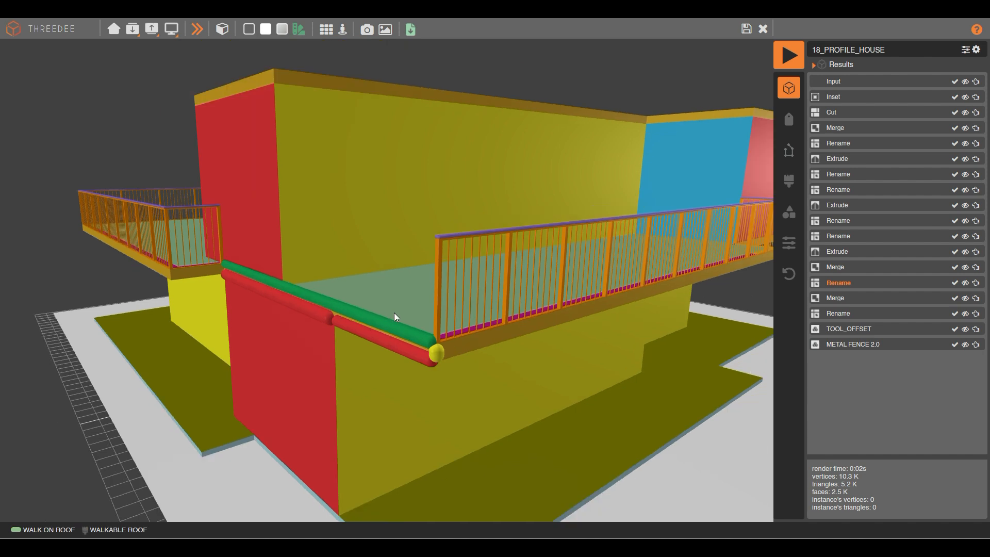
pyautogui.scroll(-4, 394, 312)
pyautogui.scroll(3, 394, 288)
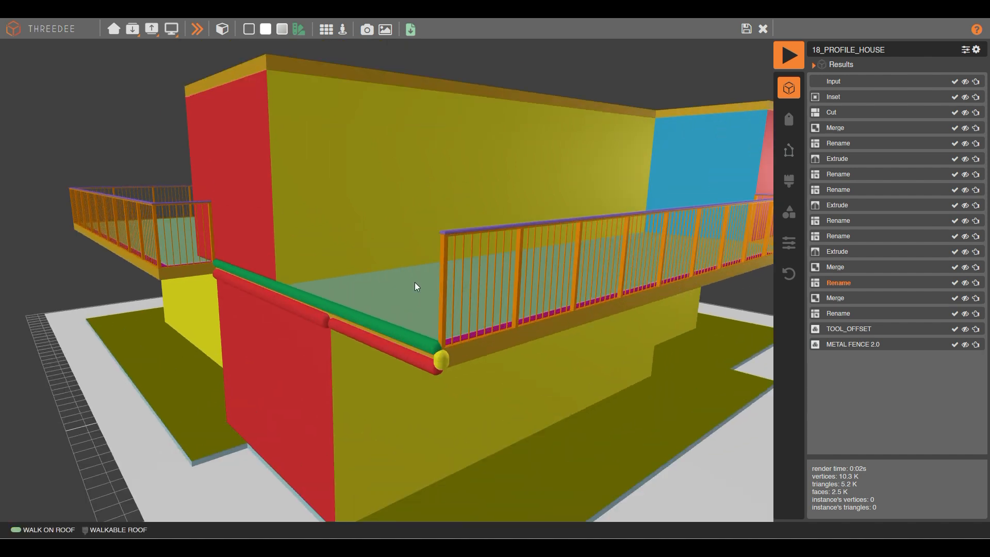
pyautogui.click(415, 282)
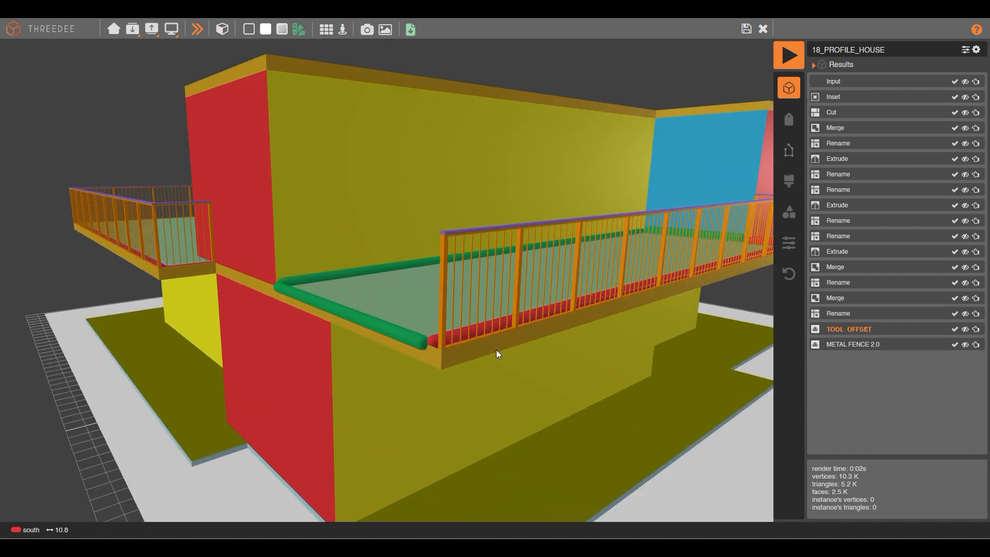
pyautogui.click(428, 354)
pyautogui.click(411, 298)
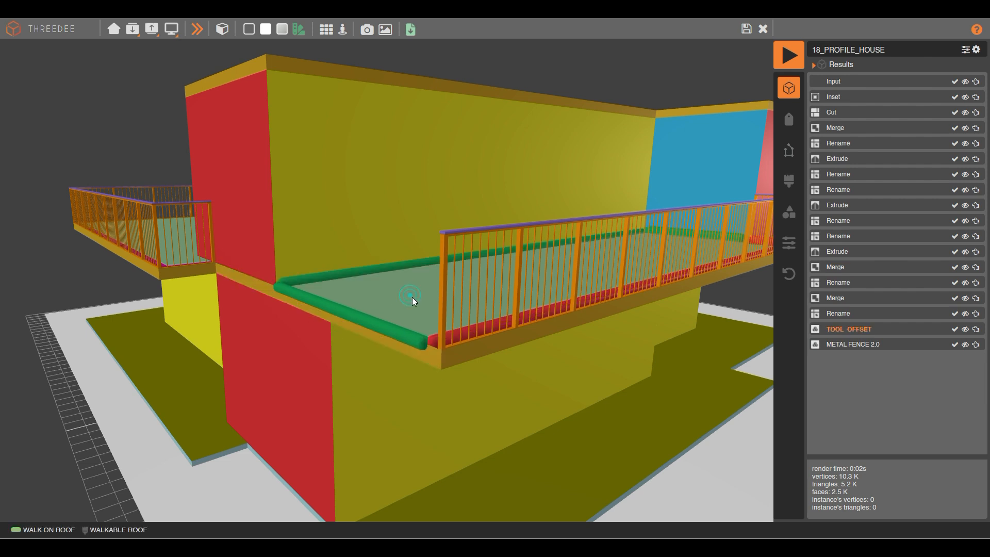
# Return to the graph and open the TERRACE profile for editing.
pyautogui.click(745, 31)
pyautogui.scroll(-3, 362, 188)
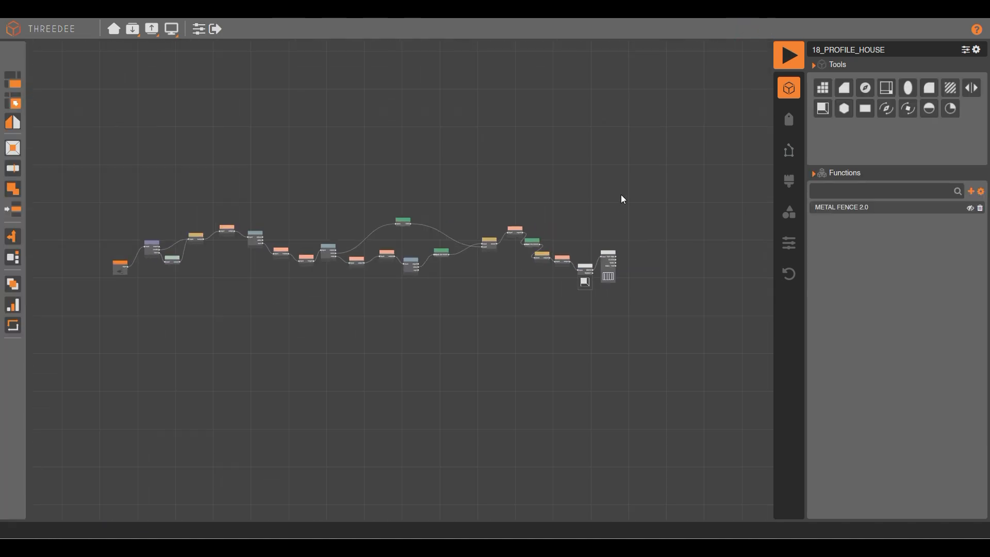
pyautogui.scroll(3, 614, 175)
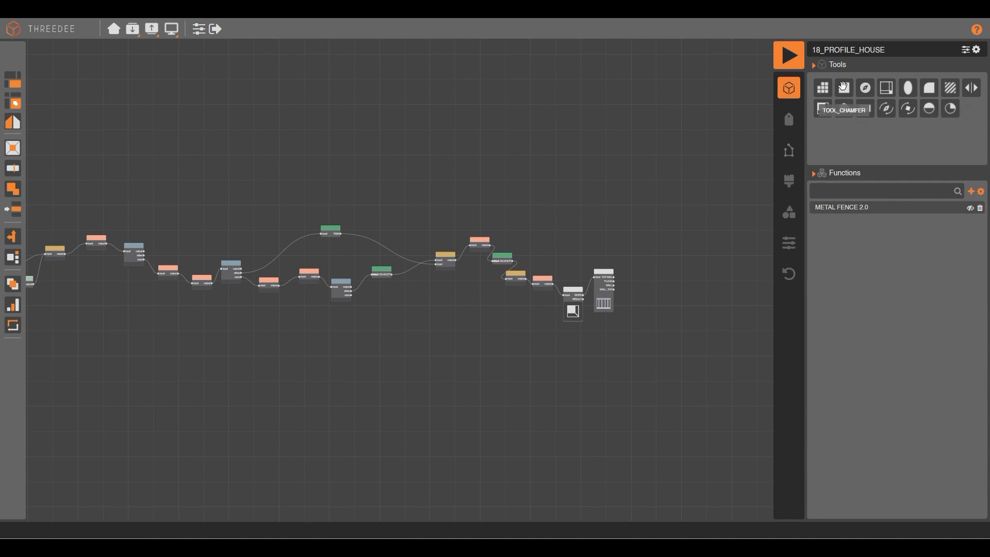
pyautogui.click(789, 149)
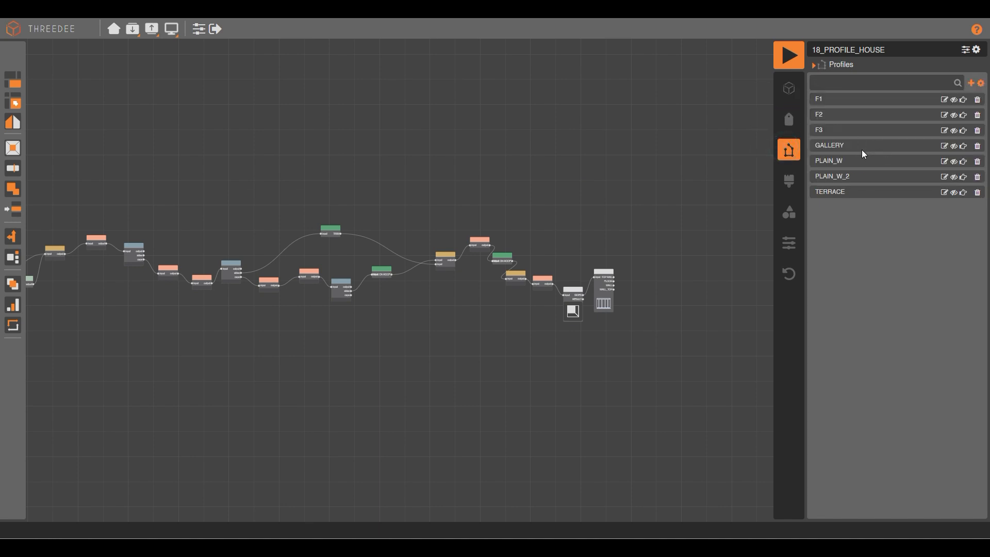
pyautogui.moveTo(869, 151); pyautogui.dragTo(897, 175)
pyautogui.click(944, 191)
# Split the TERRACE profile's WALK ON ROOF segment and move its points to form a vertical 0.05 drop at the outer end.
pyautogui.click(621, 463)
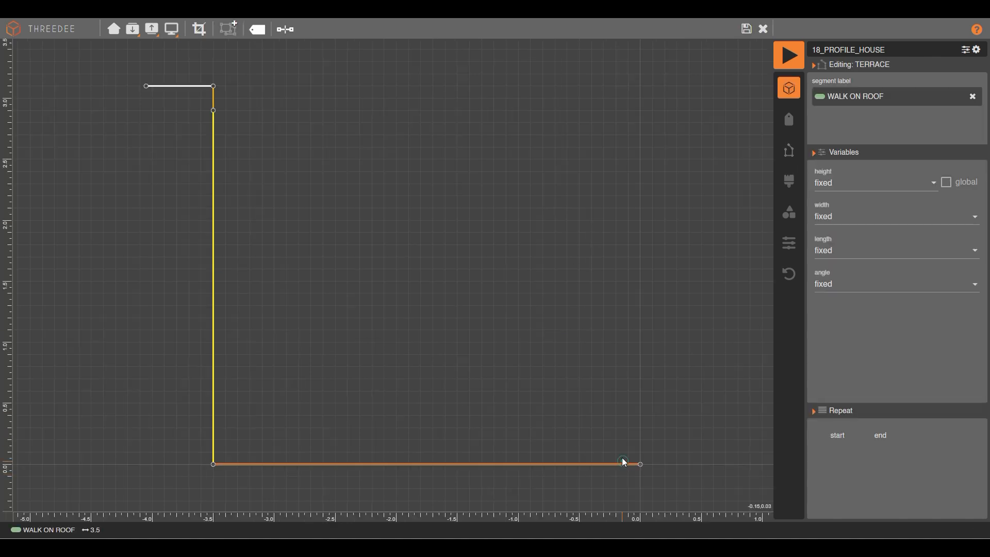
pyautogui.click(287, 27)
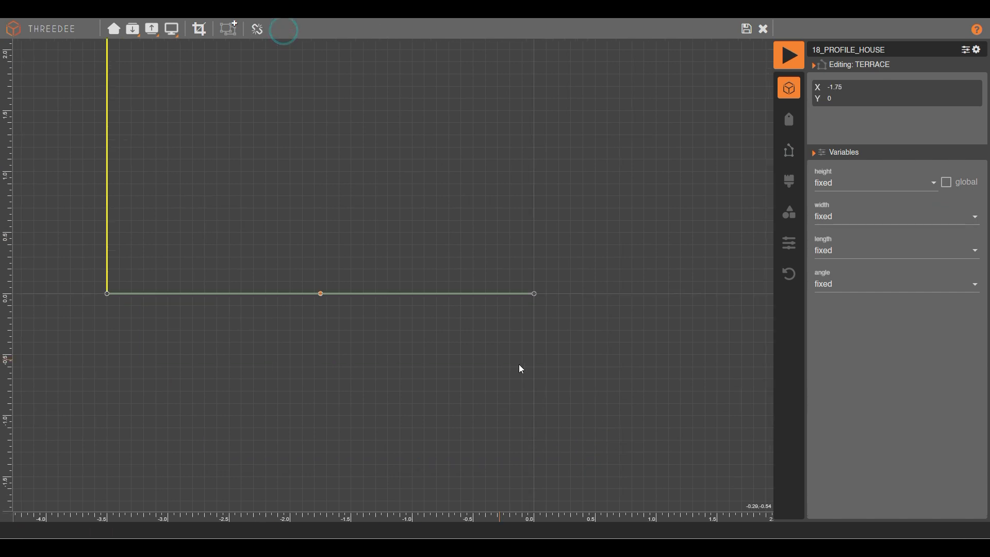
pyautogui.moveTo(534, 296); pyautogui.dragTo(533, 305)
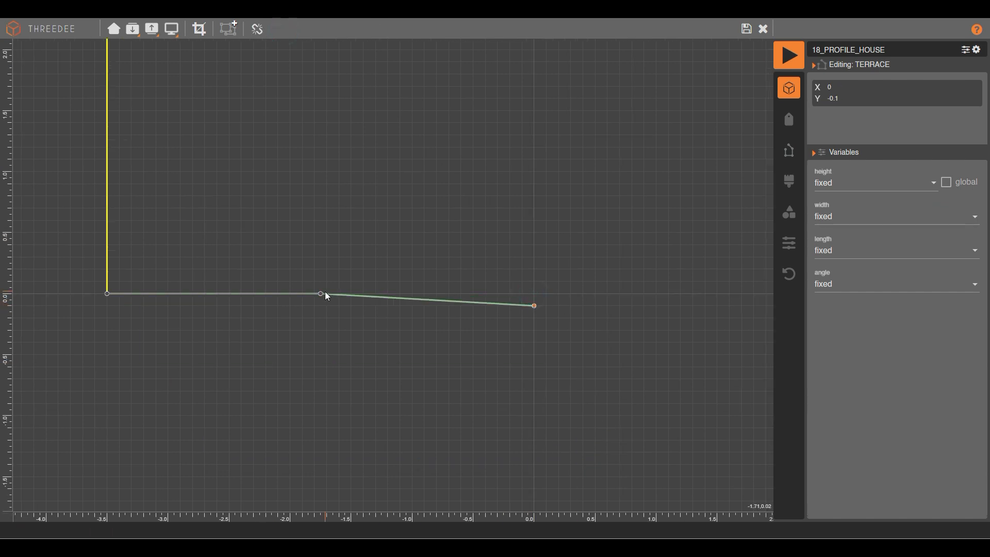
pyautogui.moveTo(323, 293); pyautogui.dragTo(537, 295)
pyautogui.scroll(5, 534, 304)
pyautogui.scroll(3, 520, 289)
pyautogui.click(540, 335)
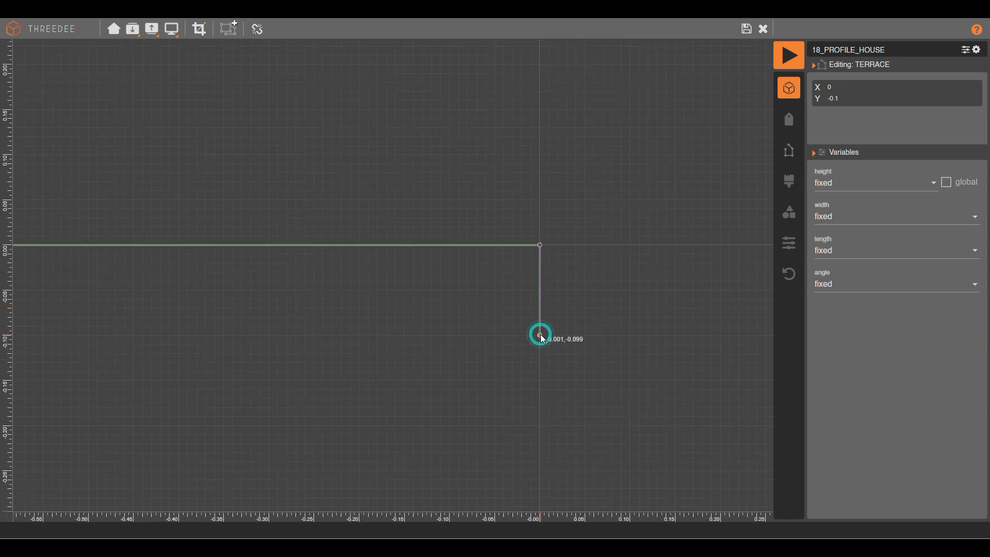
pyautogui.moveTo(540, 335); pyautogui.dragTo(540, 295)
# Find the TRIM label and assign it to the TERRACE profile's short vertical end segment.
pyautogui.click(539, 265)
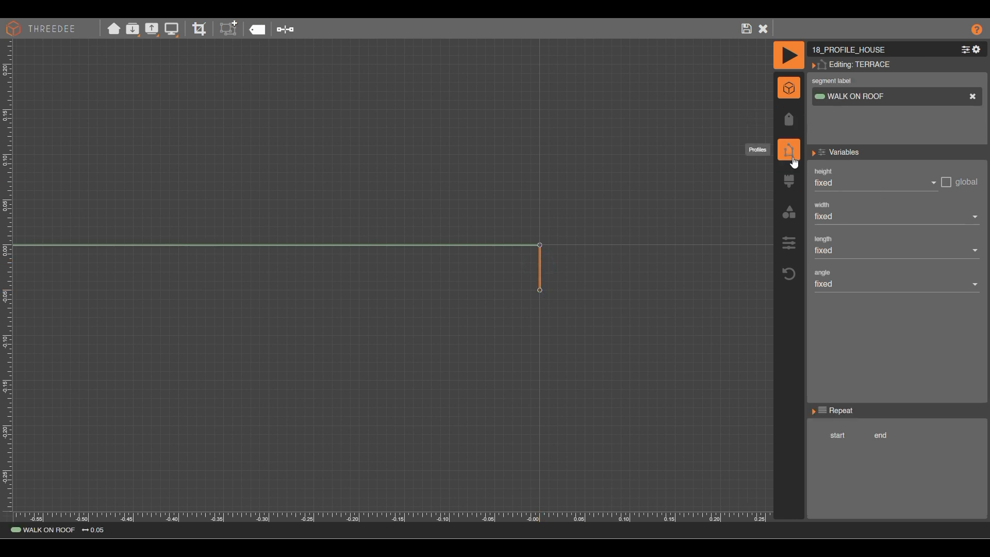
pyautogui.click(789, 150)
pyautogui.click(838, 84)
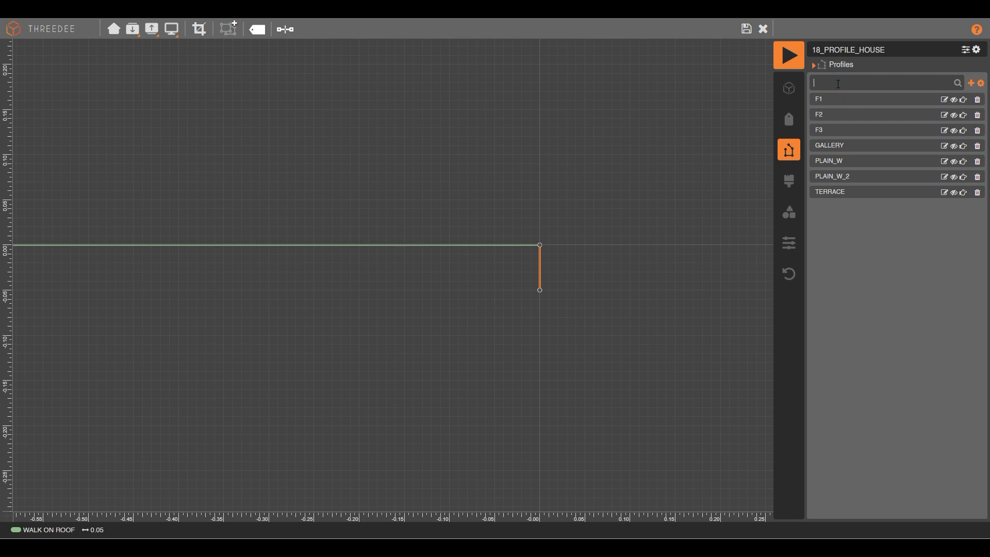
pyautogui.click(788, 119)
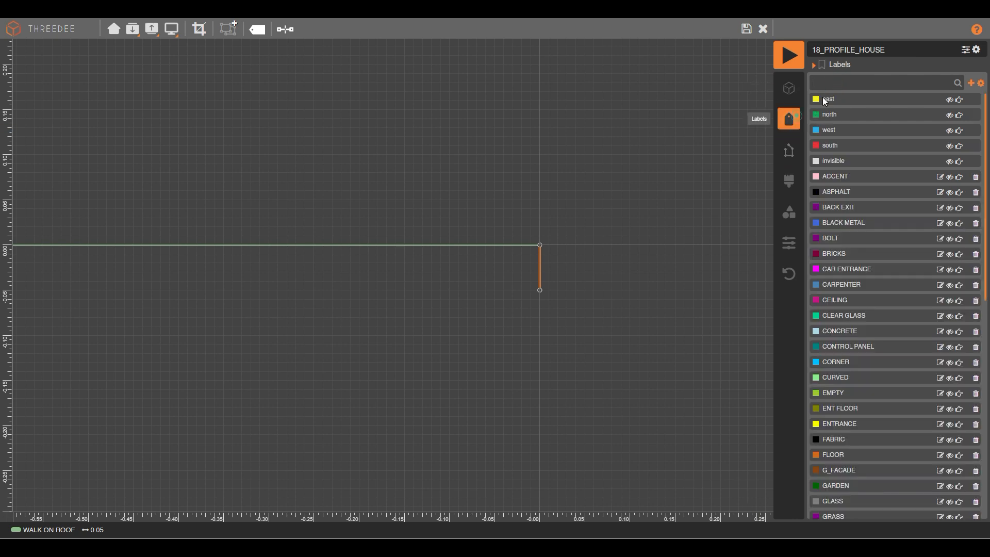
pyautogui.write('R')
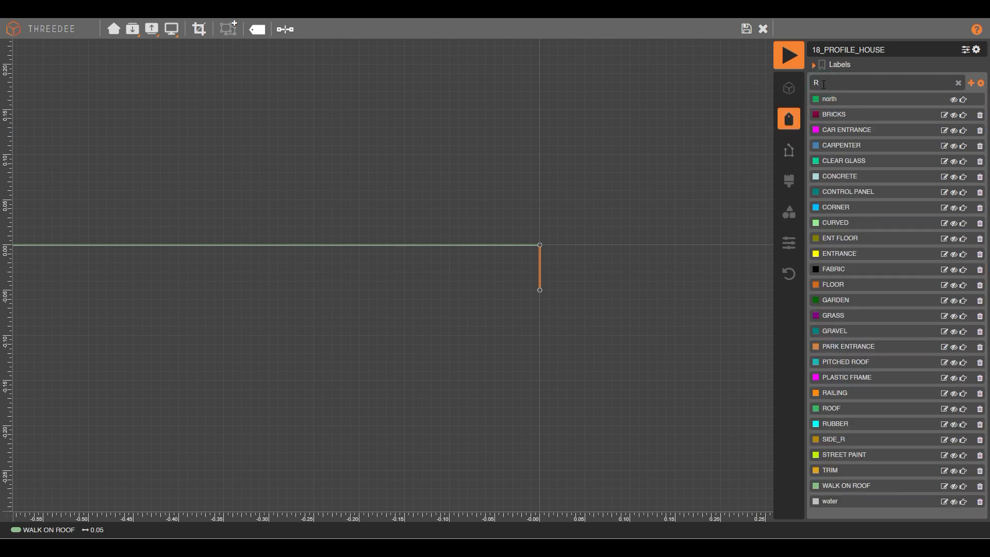
pyautogui.press('BackSpace')
pyautogui.write('T')
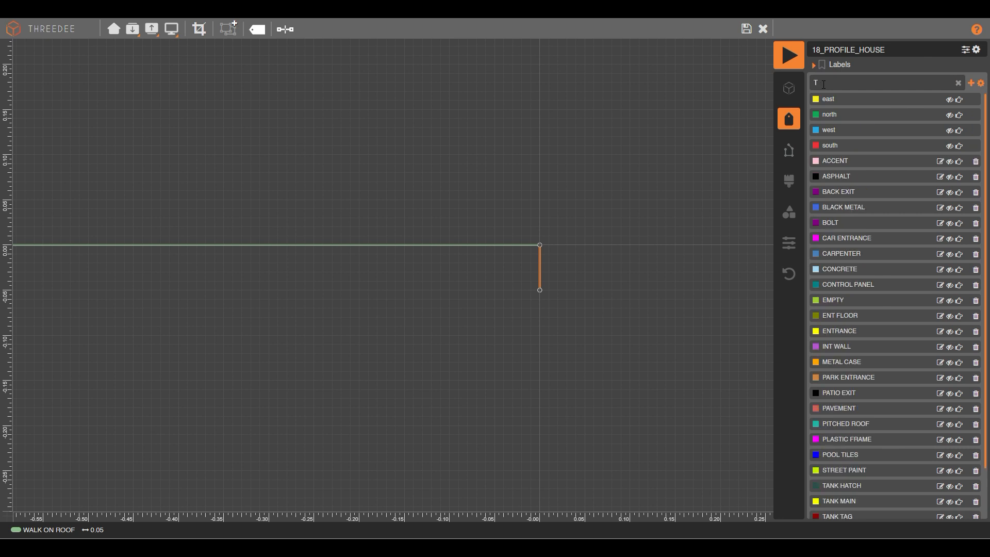
pyautogui.write('R')
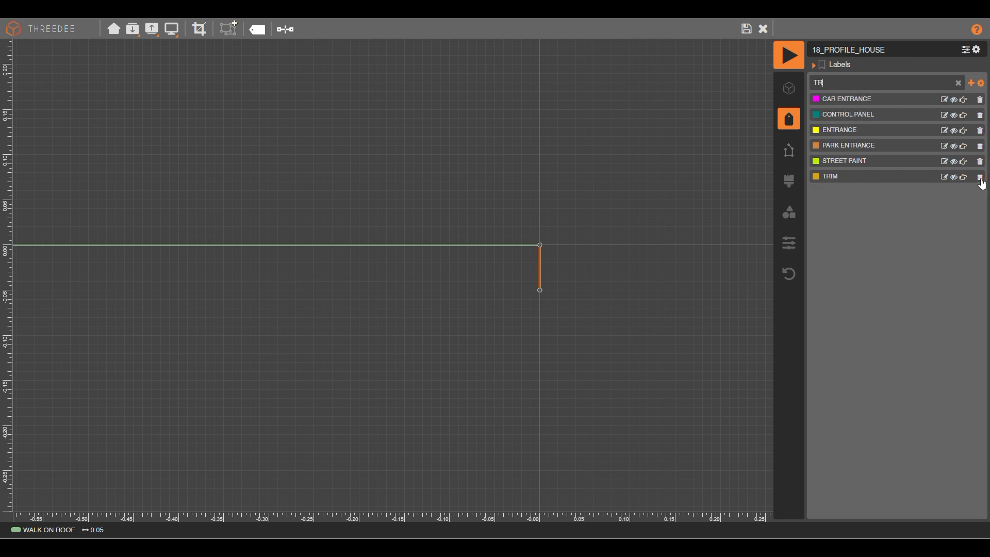
pyautogui.click(964, 178)
pyautogui.click(592, 287)
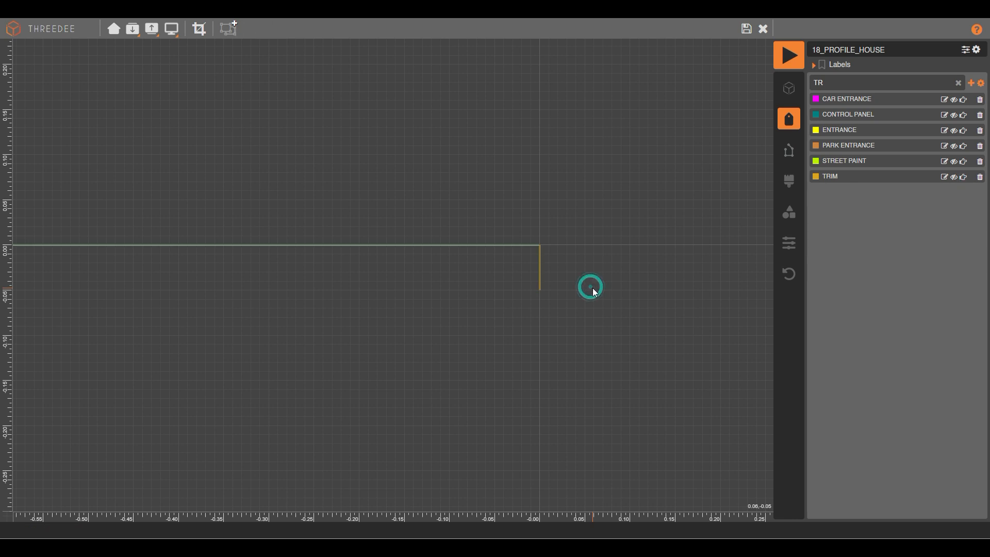
# Set the skirt label of the vertical end segment to TRIM and save the TERRACE profile.
pyautogui.click(539, 265)
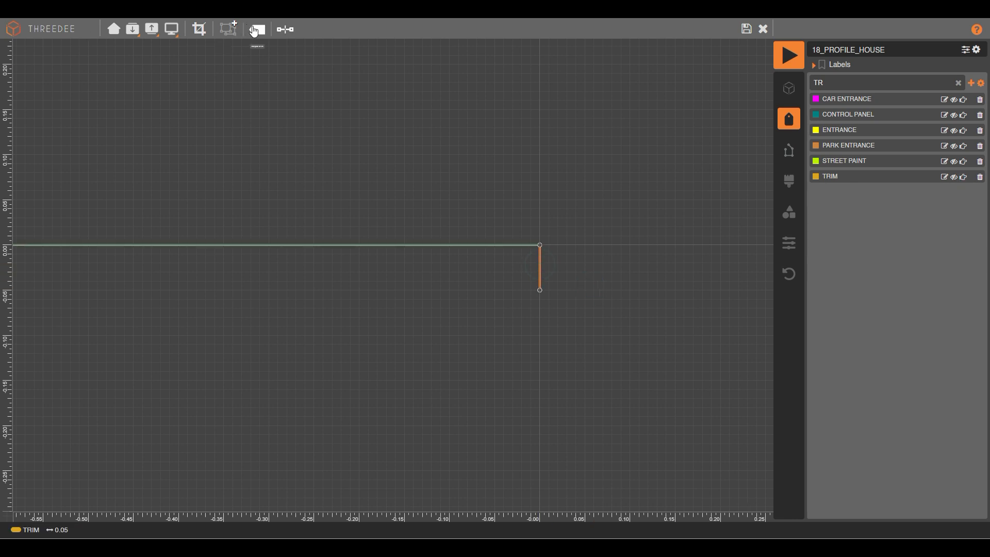
pyautogui.click(257, 29)
pyautogui.click(441, 246)
pyautogui.click(358, 240)
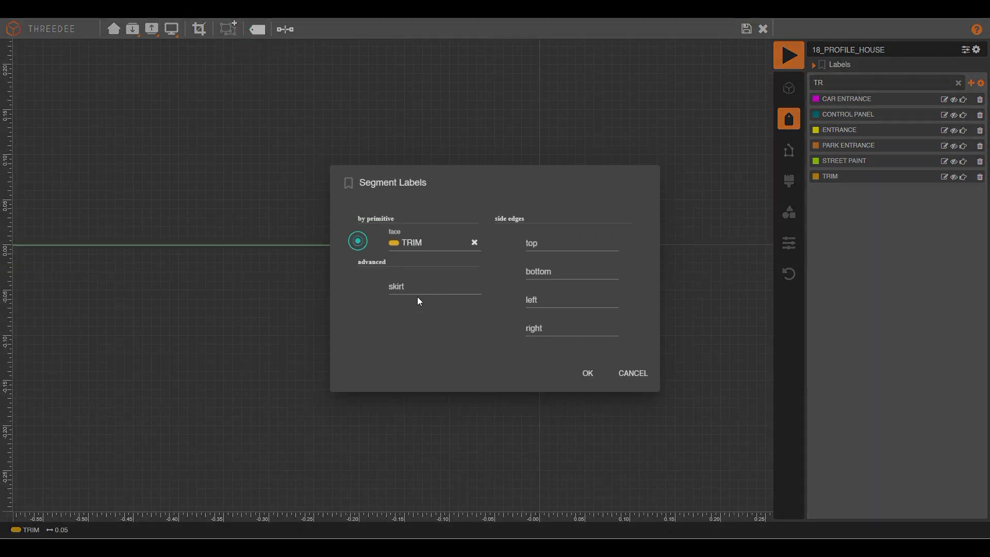
pyautogui.click(411, 288)
pyautogui.scroll(-5, 422, 361)
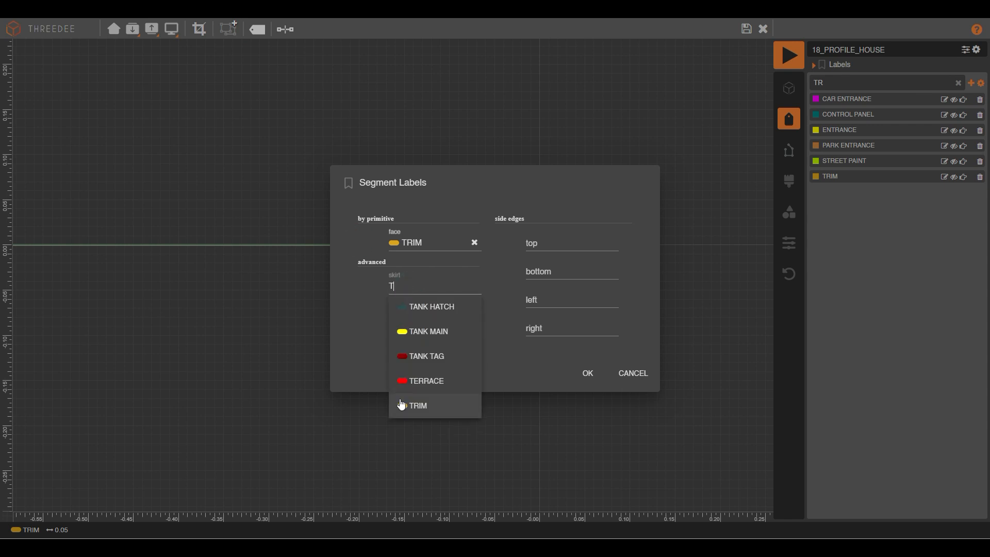
pyautogui.click(422, 406)
pyautogui.click(594, 374)
pyautogui.click(654, 302)
pyautogui.click(747, 30)
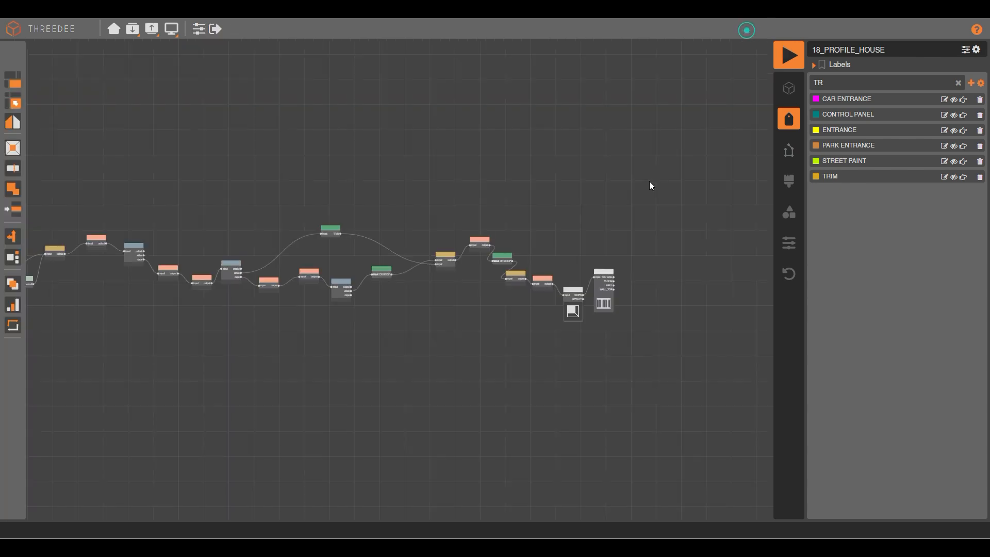
# Open the PLAIN_W_2 profile, split its vertical south segment, and lower the new point to a height of 0.05.
pyautogui.click(789, 150)
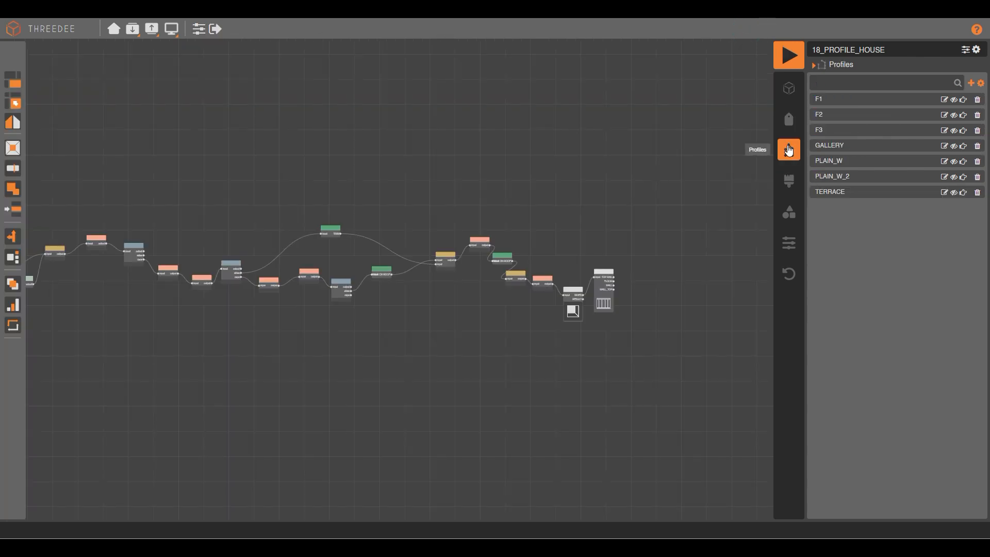
pyautogui.click(945, 177)
pyautogui.click(460, 385)
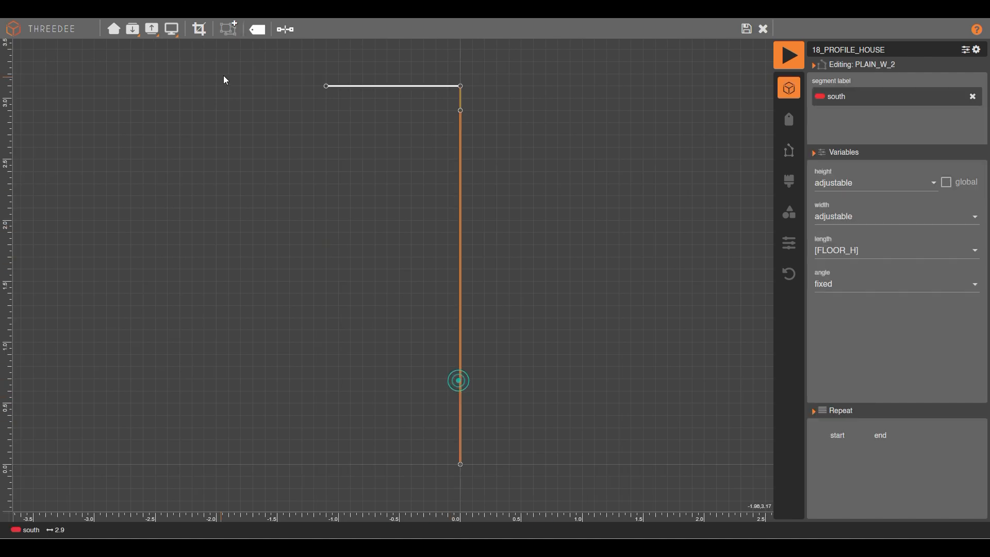
pyautogui.click(286, 30)
pyautogui.moveTo(599, 315); pyautogui.dragTo(605, 243, button='middle')
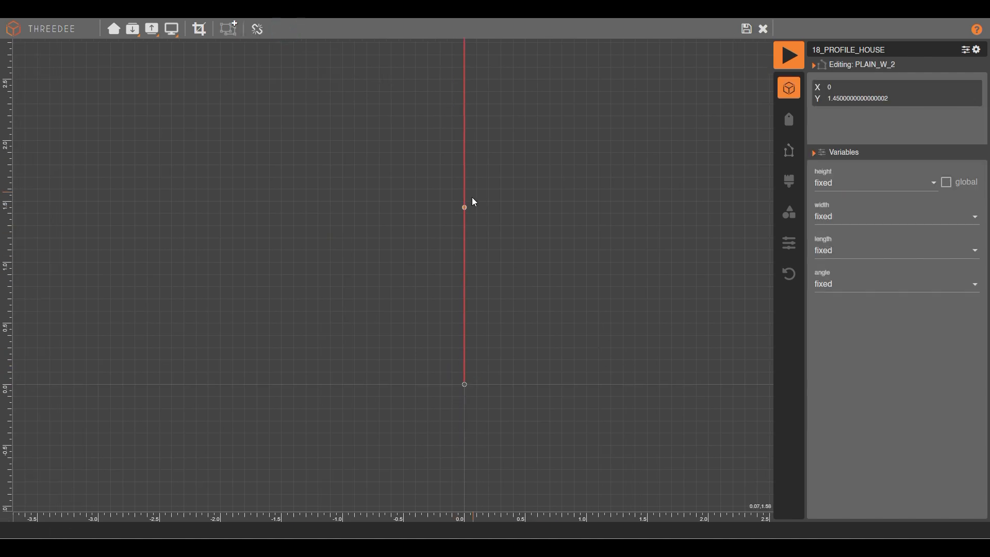
pyautogui.moveTo(465, 208); pyautogui.dragTo(465, 374)
pyautogui.scroll(10, 442, 394)
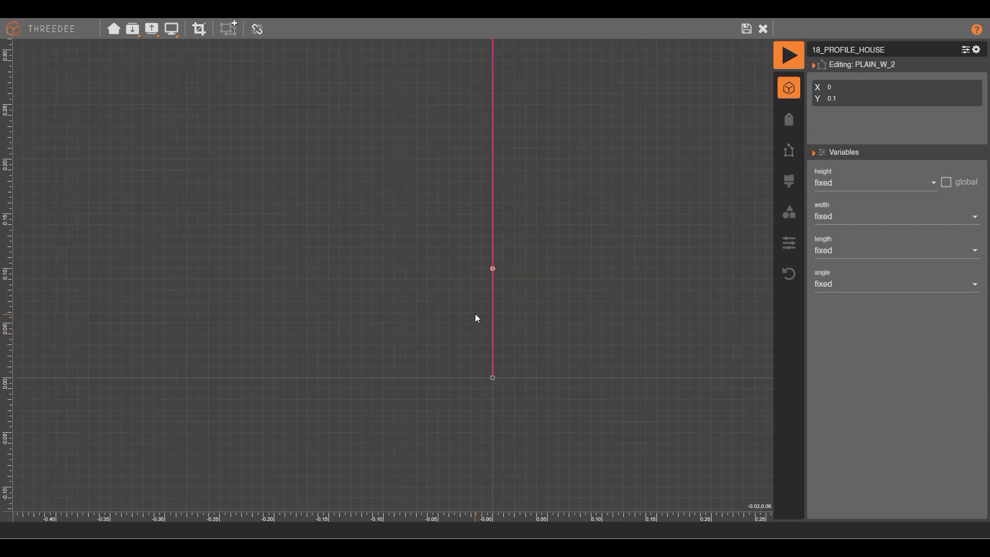
pyautogui.moveTo(497, 257); pyautogui.dragTo(496, 324)
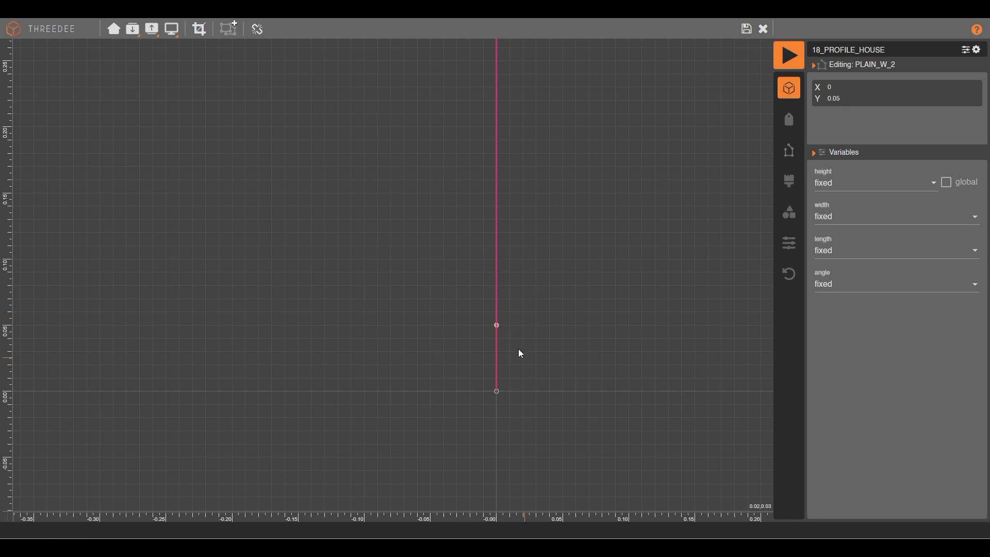
# Set the length variable of PLAIN_W_2's short 0.05 base segment to fixed.
pyautogui.click(496, 353)
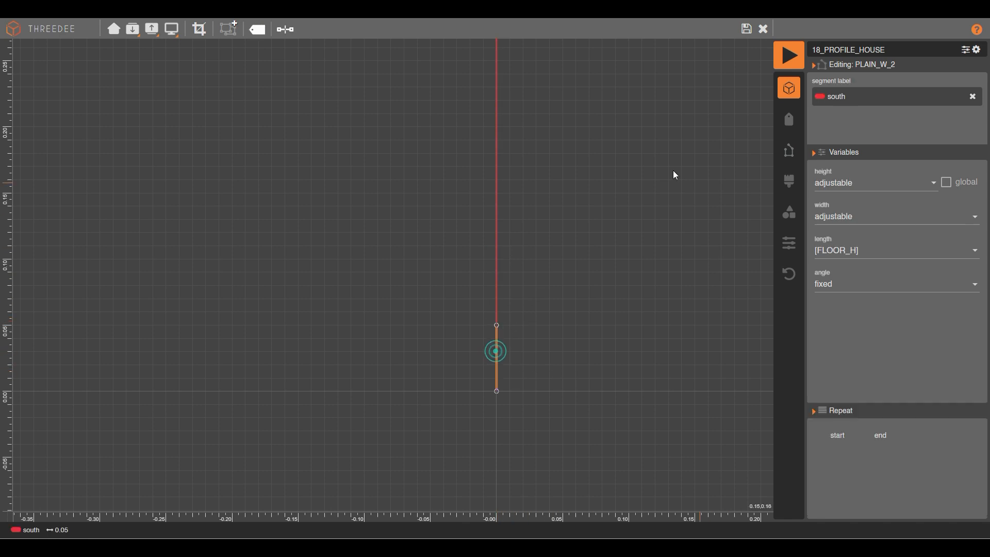
pyautogui.click(855, 252)
pyautogui.scroll(2, 840, 201)
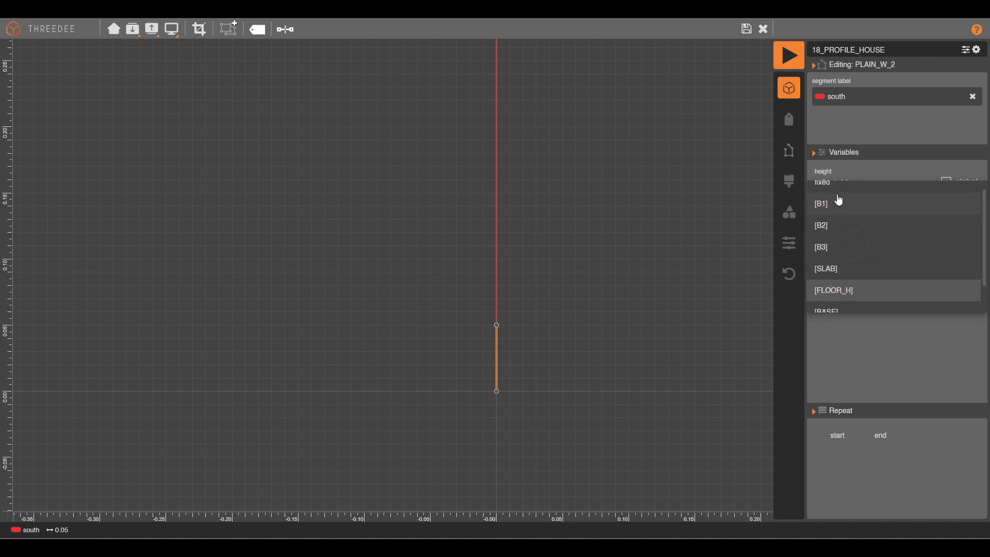
pyautogui.click(840, 194)
pyautogui.click(558, 351)
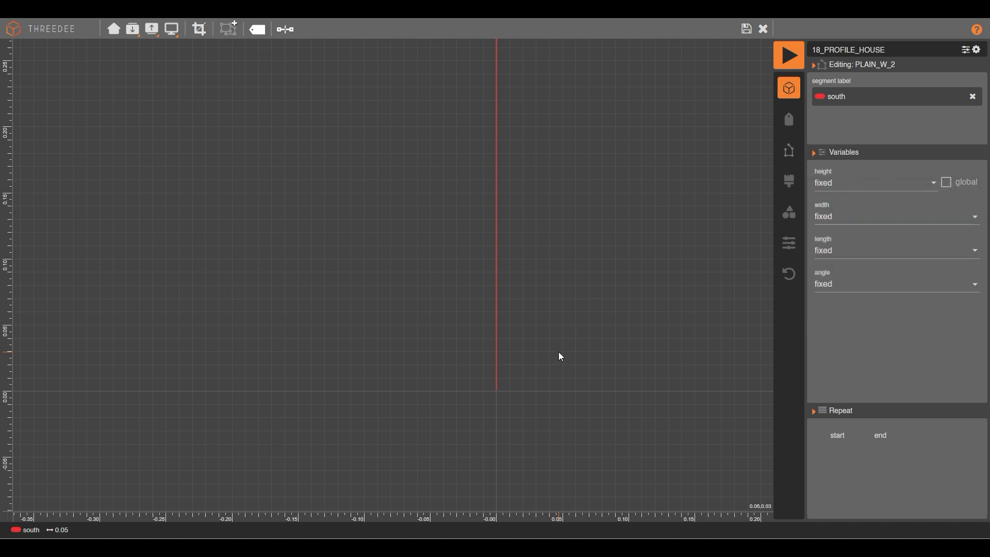
# Replace the segment label of PLAIN_W_2's short base segment with TRIM.
pyautogui.click(496, 345)
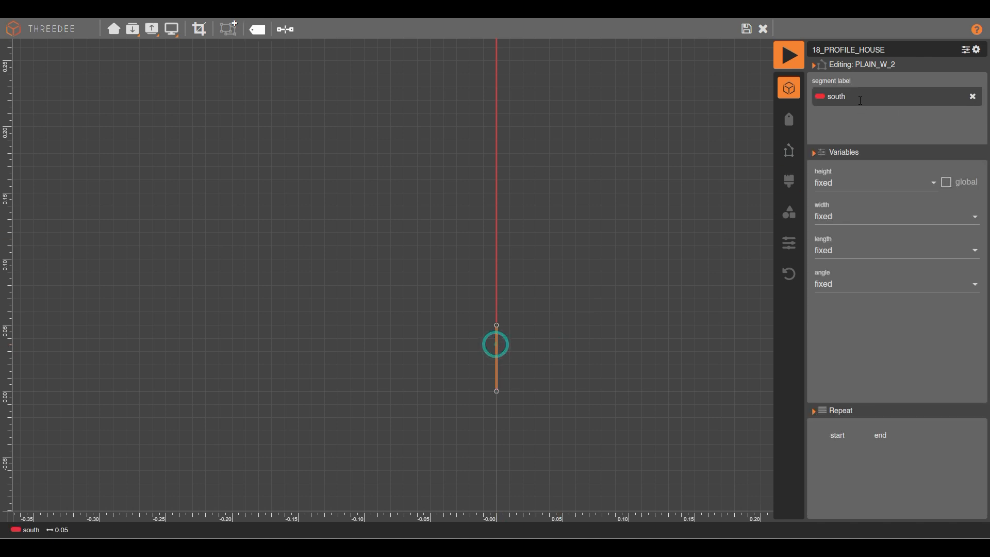
pyautogui.click(973, 97)
pyautogui.click(914, 95)
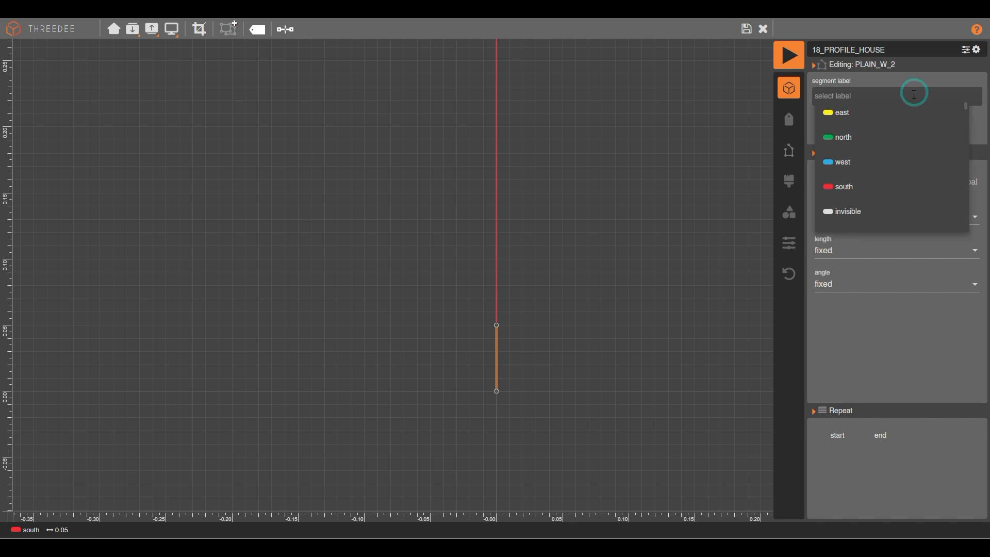
pyautogui.write('T')
pyautogui.click(850, 211)
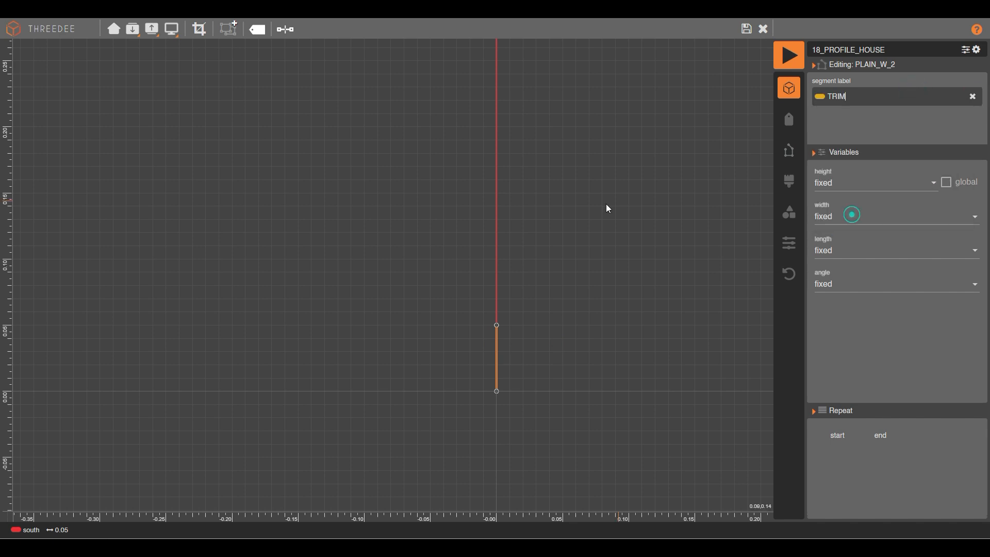
pyautogui.click(634, 204)
# Set the skirt label of PLAIN_W_2's short base segment to TRIM and save the profile.
pyautogui.click(497, 358)
pyautogui.click(258, 32)
pyautogui.click(354, 301)
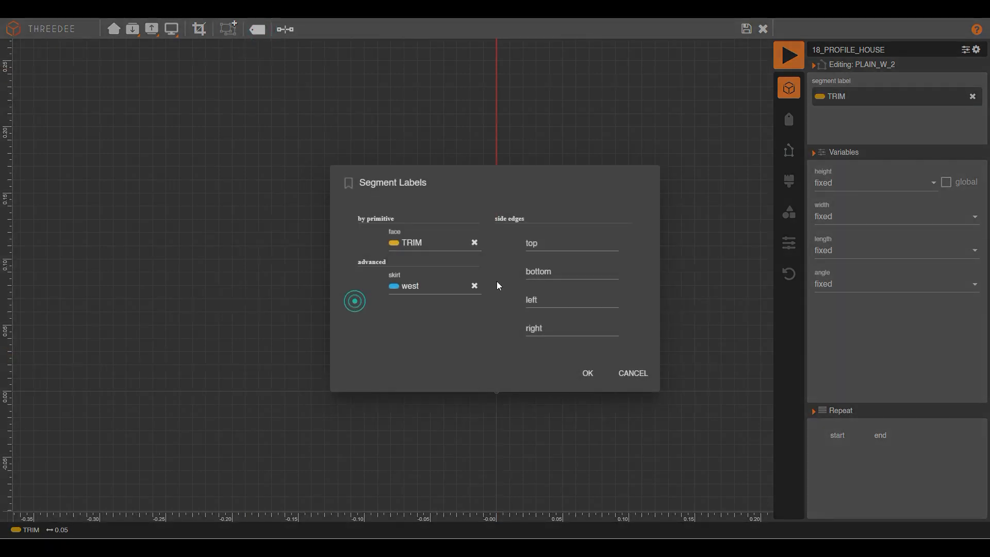
pyautogui.click(474, 287)
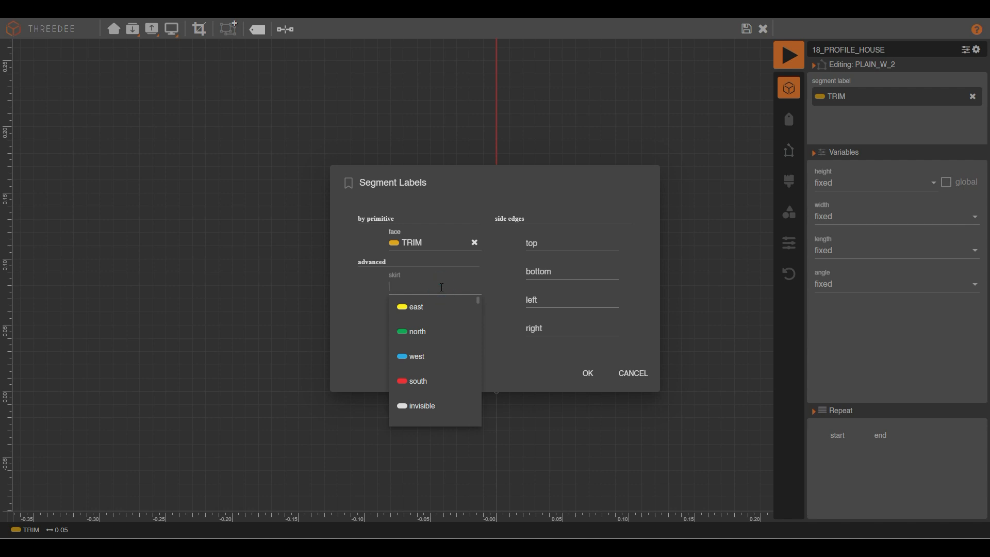
pyautogui.write('T')
pyautogui.click(434, 409)
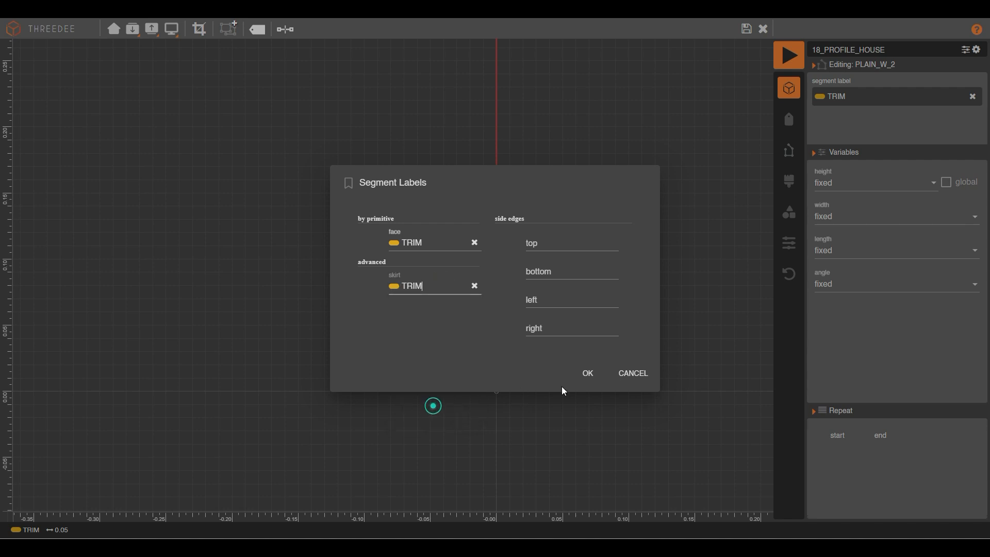
pyautogui.click(578, 376)
pyautogui.click(746, 29)
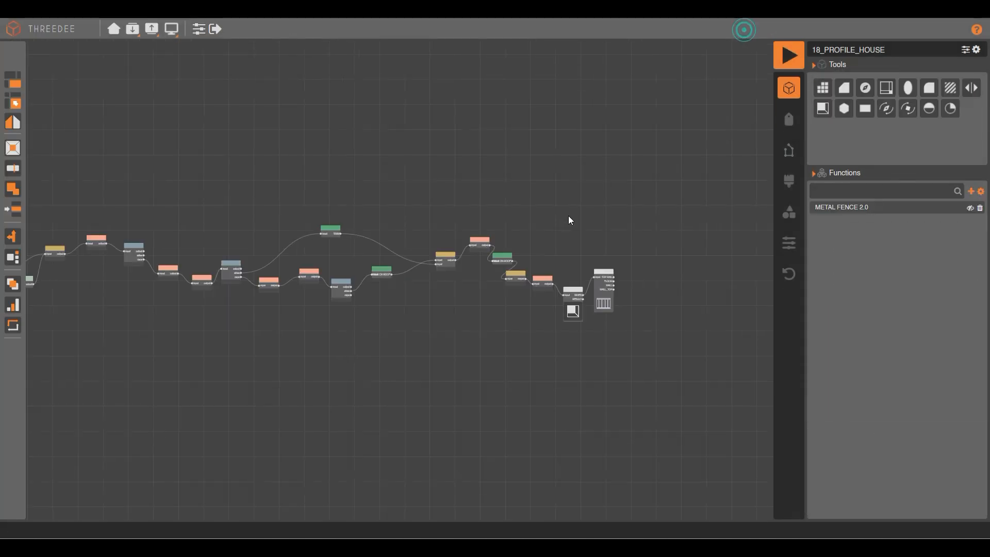
# Disconnect the TRIM Select node from the edges Merge and move it closer to its Extrude node.
pyautogui.scroll(3, 295, 240)
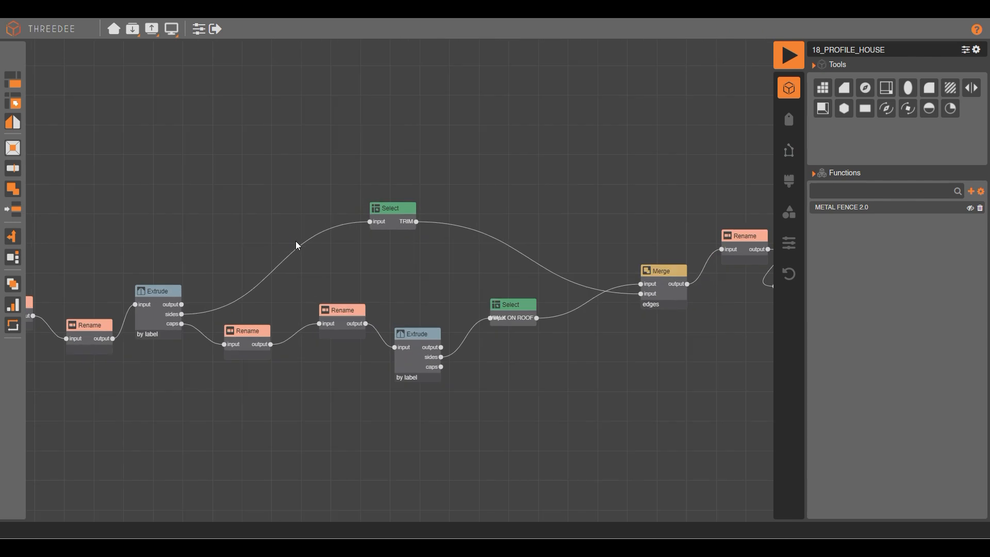
pyautogui.click(416, 221)
pyautogui.moveTo(402, 221); pyautogui.dragTo(324, 236)
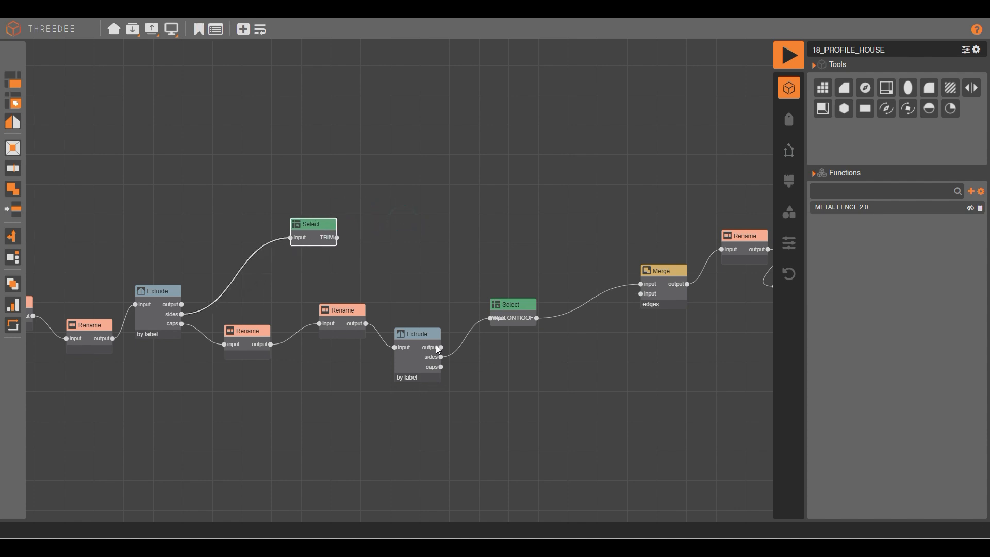
# Add a TRIM output to the WALK ON ROOF Select node and connect it to the Merge node's free second input.
pyautogui.click(526, 314)
pyautogui.click(247, 30)
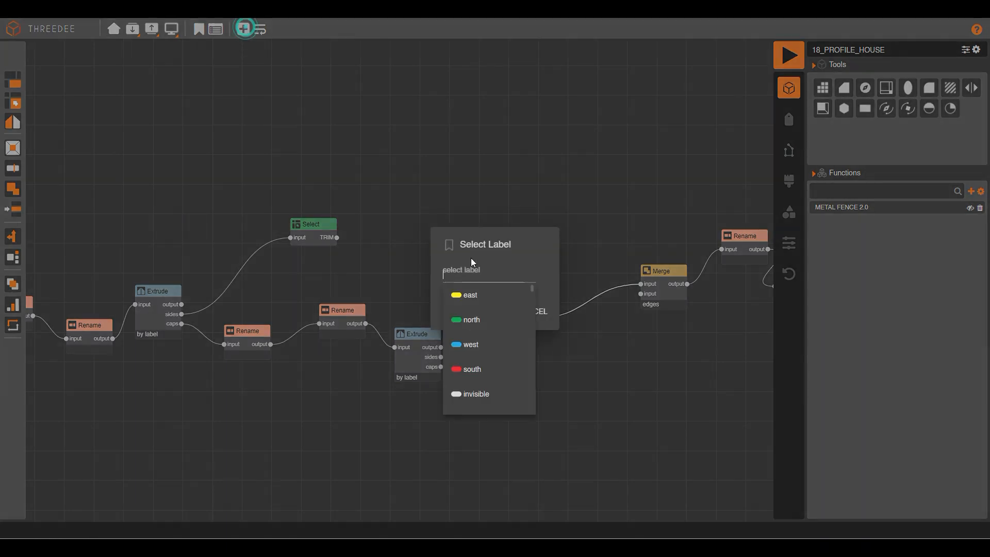
pyautogui.write('T')
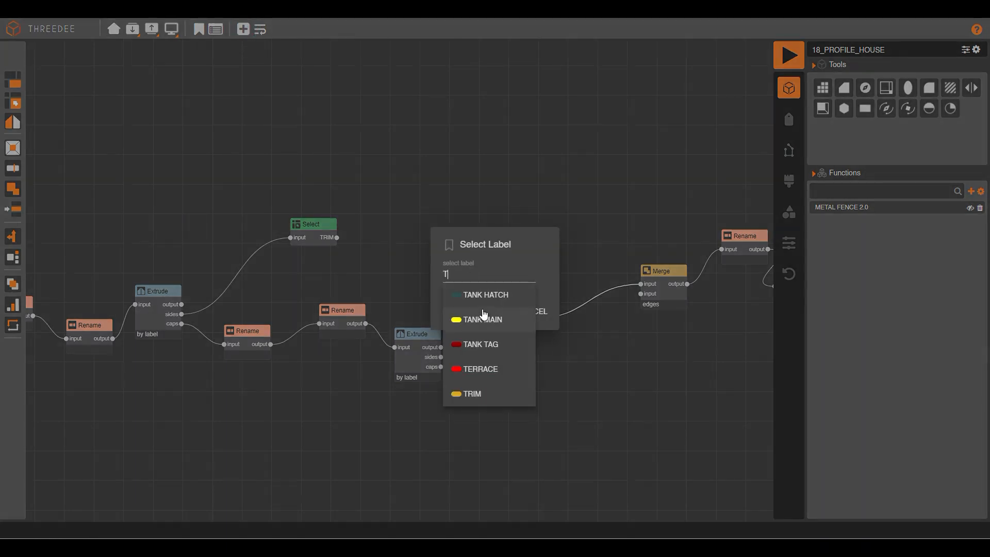
pyautogui.click(496, 394)
pyautogui.moveTo(536, 328); pyautogui.dragTo(641, 294)
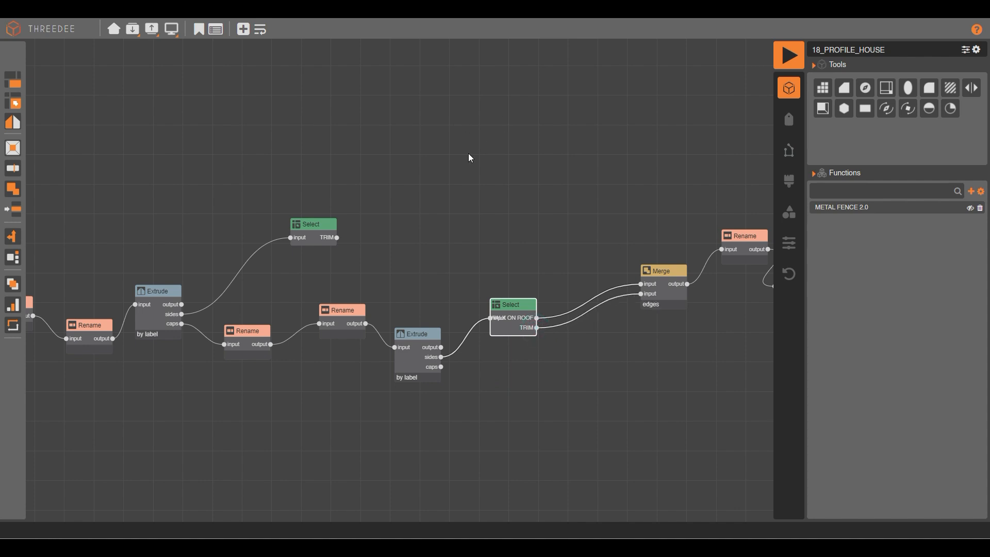
# Regenerate the model and examine the metal fence around the house's terraces from several angles in 3D.
pyautogui.click(174, 33)
pyautogui.click(216, 56)
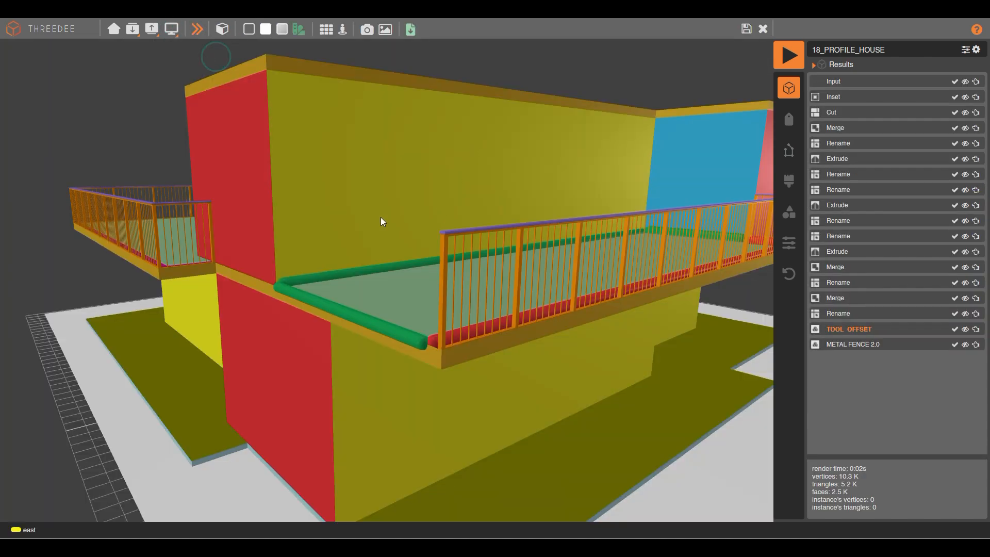
pyautogui.click(746, 30)
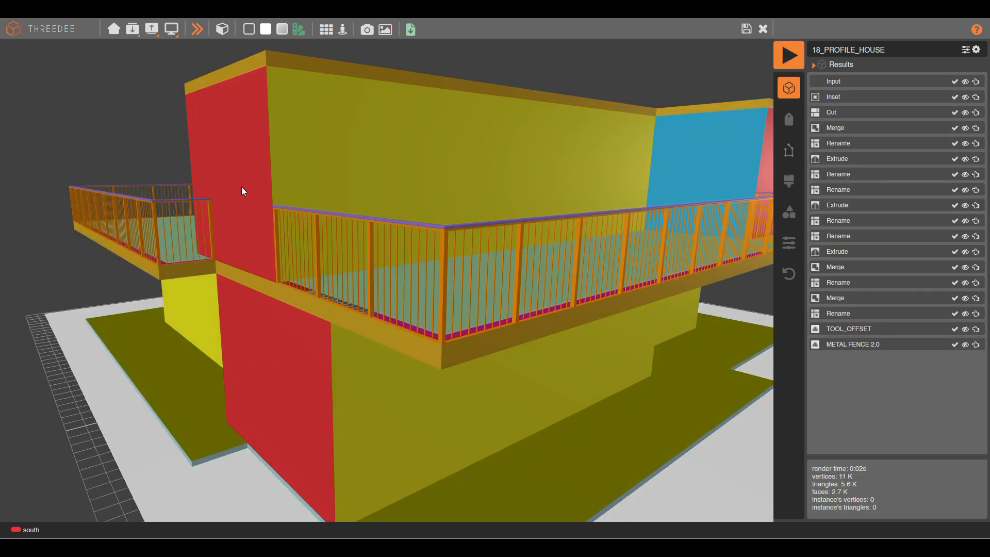
pyautogui.scroll(-5, 422, 292)
pyautogui.moveTo(435, 181); pyautogui.dragTo(466, 314)
pyautogui.scroll(5, 466, 315)
pyautogui.moveTo(540, 286); pyautogui.dragTo(456, 265, button='right')
pyautogui.scroll(5, 457, 264)
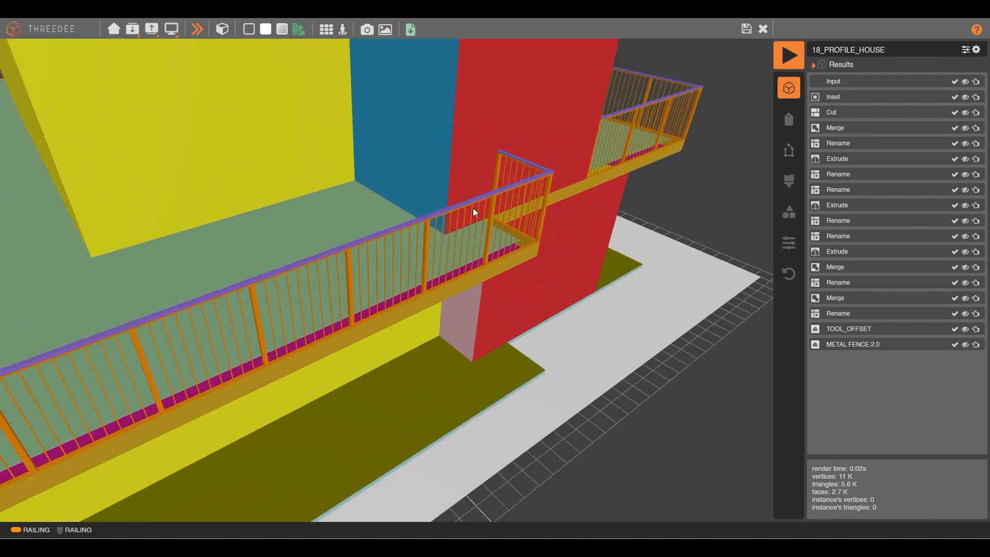
pyautogui.moveTo(707, 139); pyautogui.dragTo(633, 213)
# Locate the roof surface's TOOL_OFFSET node and add a Rename on METAL FENCE 2.0's FLOOR output, setting all faces to invisible.
pyautogui.click(626, 224)
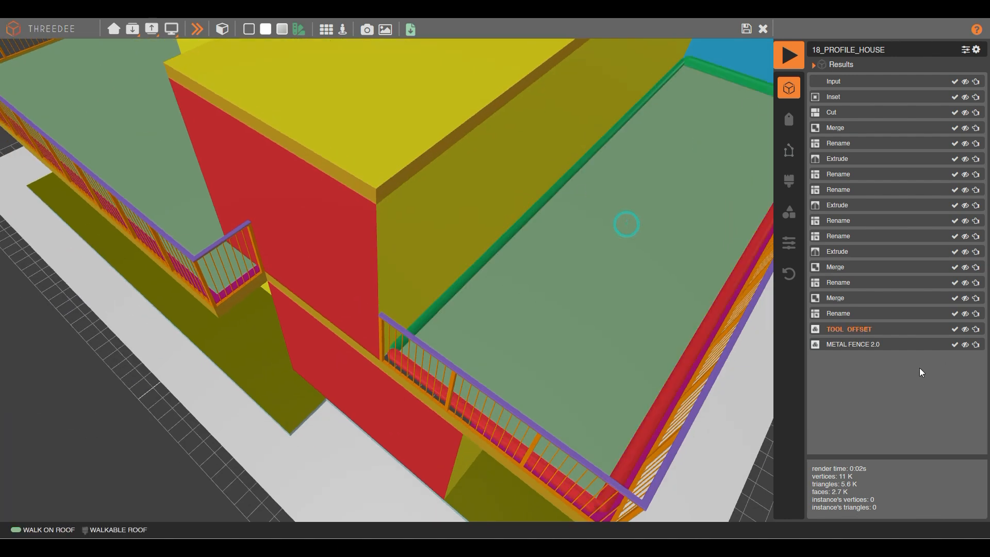
pyautogui.click(976, 329)
pyautogui.scroll(3, 490, 218)
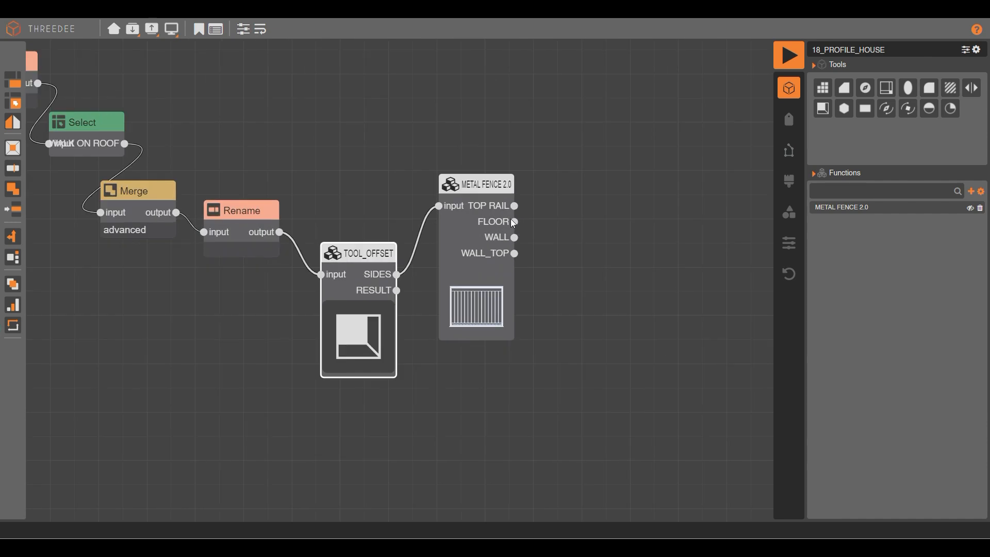
pyautogui.moveTo(515, 222); pyautogui.dragTo(583, 282)
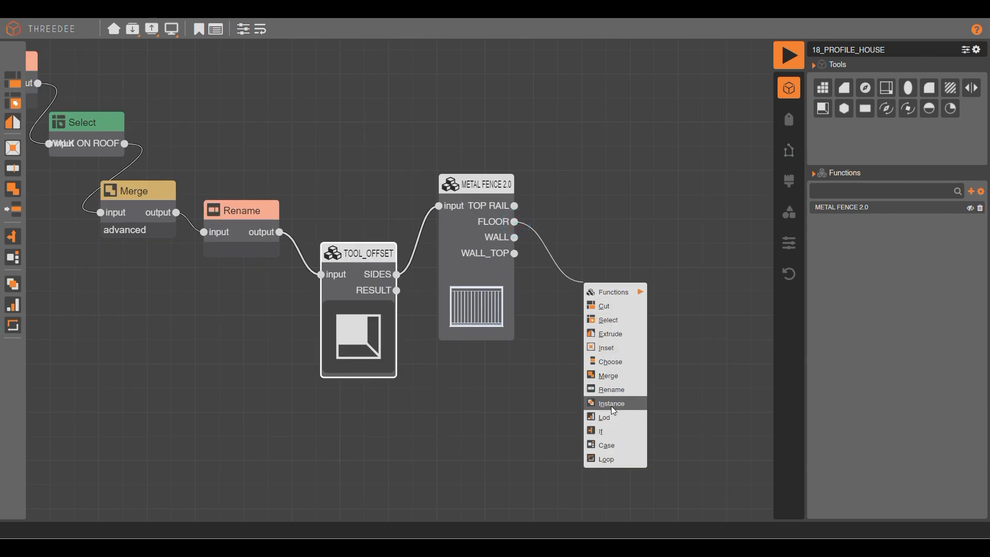
pyautogui.click(614, 389)
pyautogui.click(423, 276)
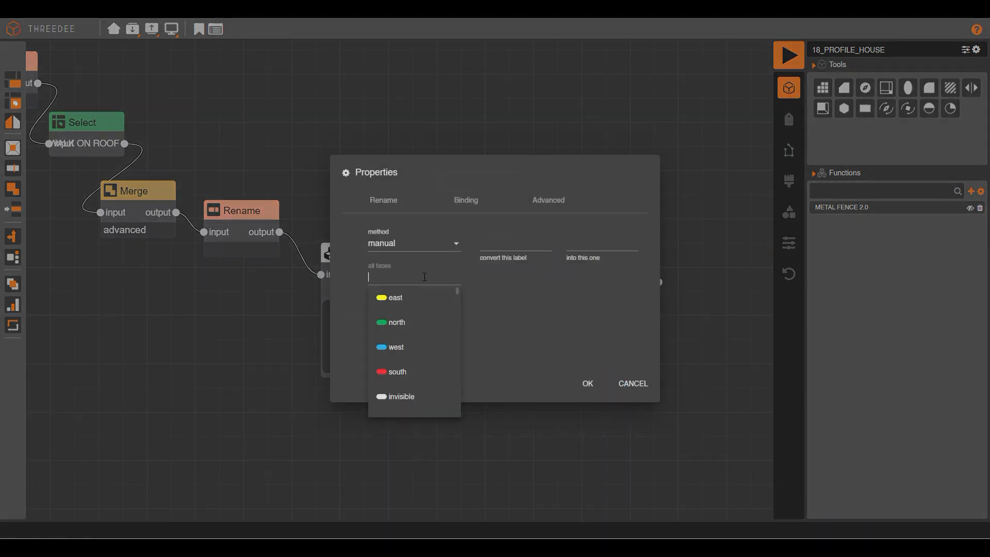
pyautogui.click(405, 395)
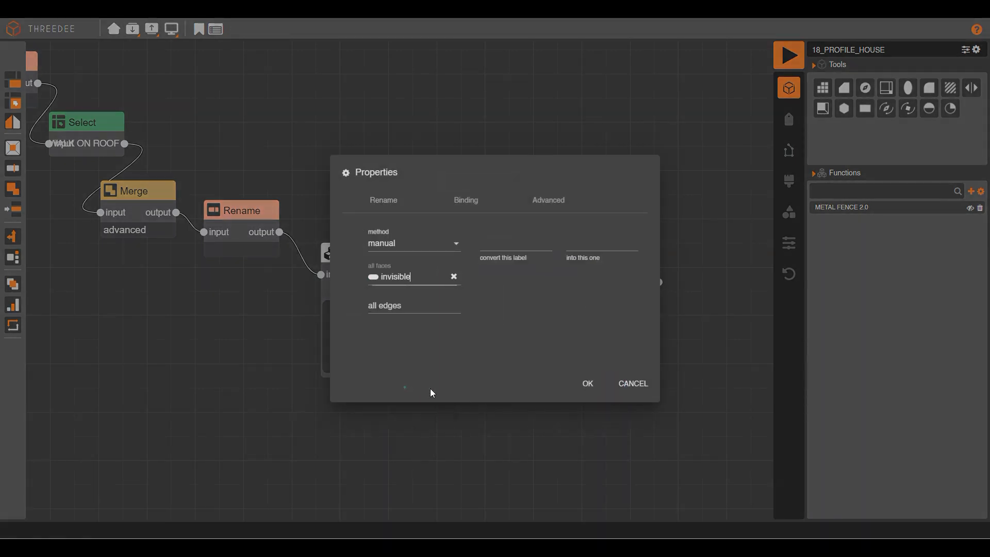
pyautogui.click(586, 383)
# Run the graph, inspect the terrace floor and pick its surface to identify its source node, and return to the graph.
pyautogui.click(788, 57)
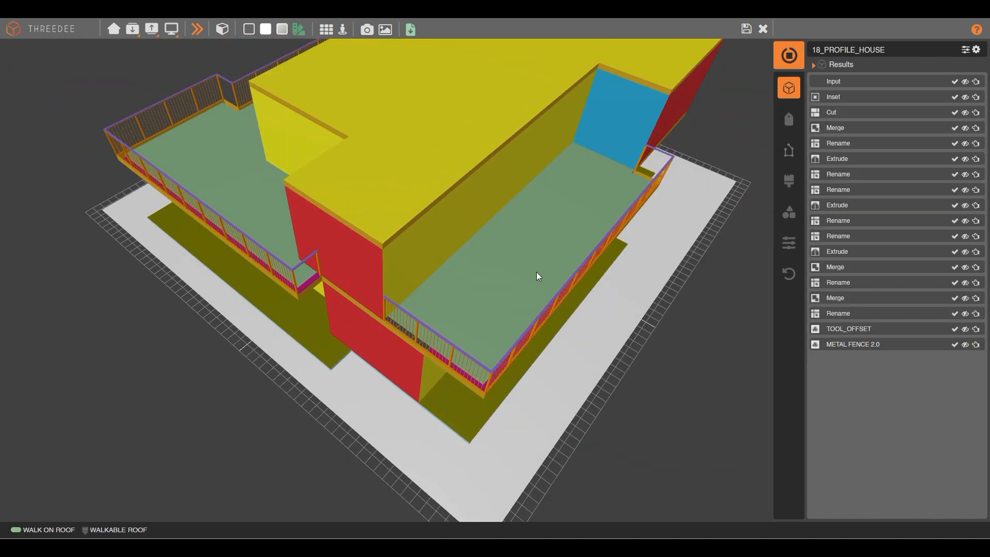
pyautogui.moveTo(545, 271); pyautogui.dragTo(545, 237)
pyautogui.scroll(4, 542, 217)
pyautogui.click(539, 233)
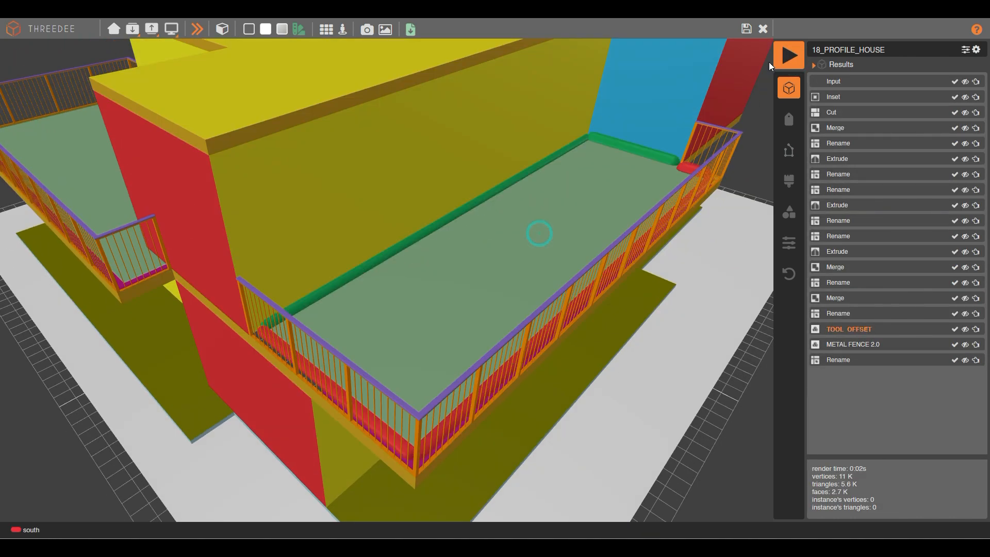
pyautogui.click(746, 29)
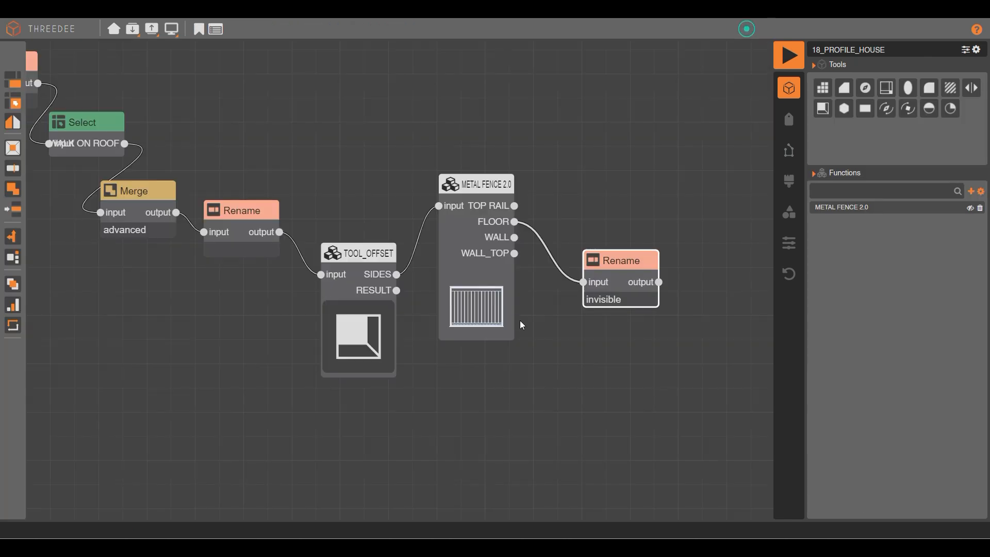
# Connect TOOL_OFFSET's RESULT output to the invisible Rename node, run the graph, and check the terrace floor before returning to the graph.
pyautogui.click(583, 282)
pyautogui.moveTo(398, 294); pyautogui.dragTo(581, 279)
pyautogui.click(788, 58)
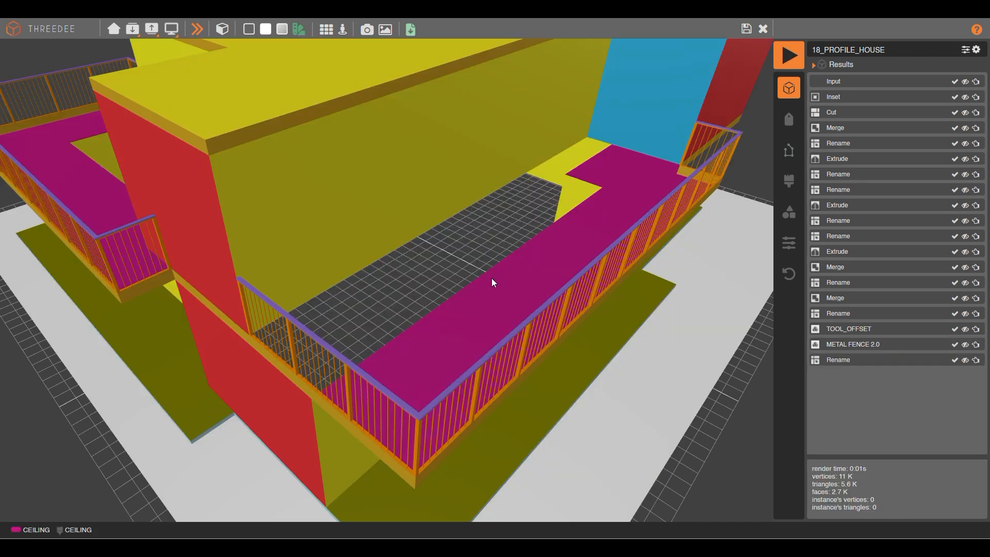
pyautogui.moveTo(504, 280); pyautogui.dragTo(571, 206, button='middle')
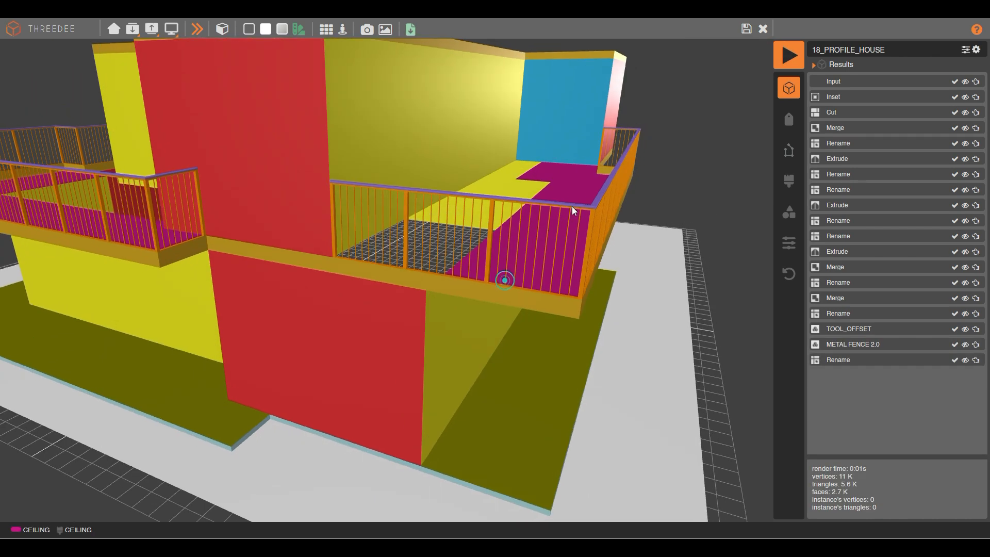
pyautogui.moveTo(618, 224); pyautogui.dragTo(626, 173)
pyautogui.click(747, 28)
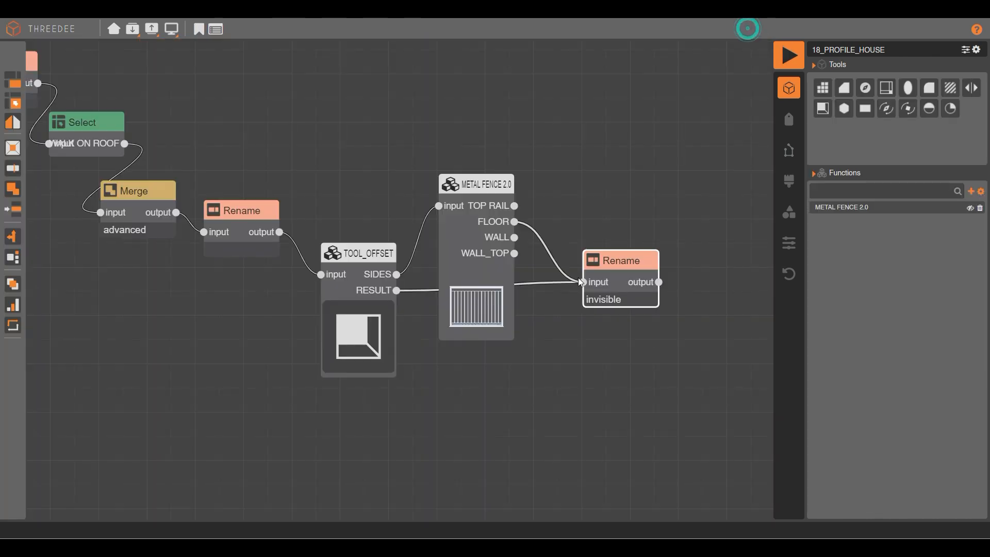
pyautogui.scroll(-3, 577, 277)
pyautogui.scroll(4, 383, 239)
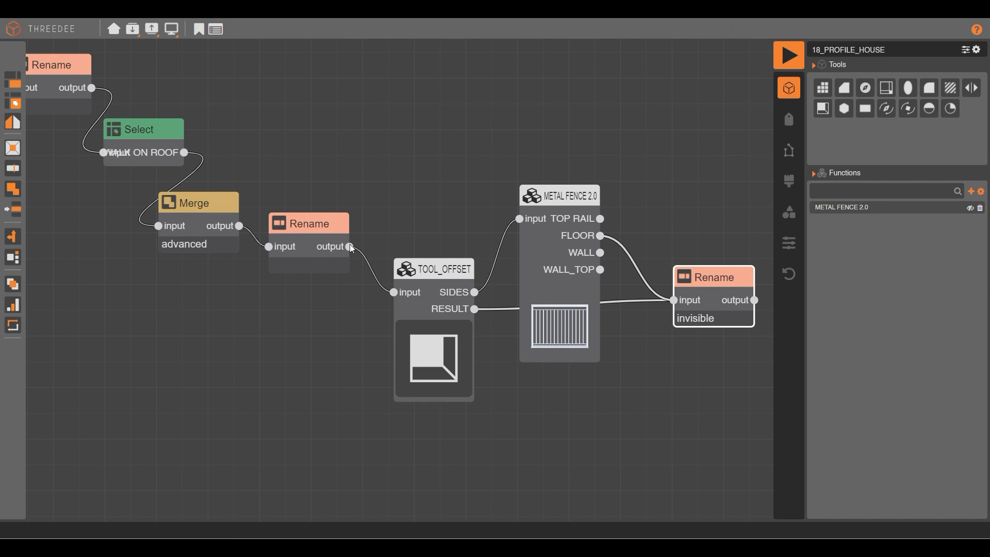
# Add a Rename on the output of the Rename feeding TOOL_OFFSET, setting all faces to FLOOR.
pyautogui.moveTo(350, 246); pyautogui.dragTo(455, 109)
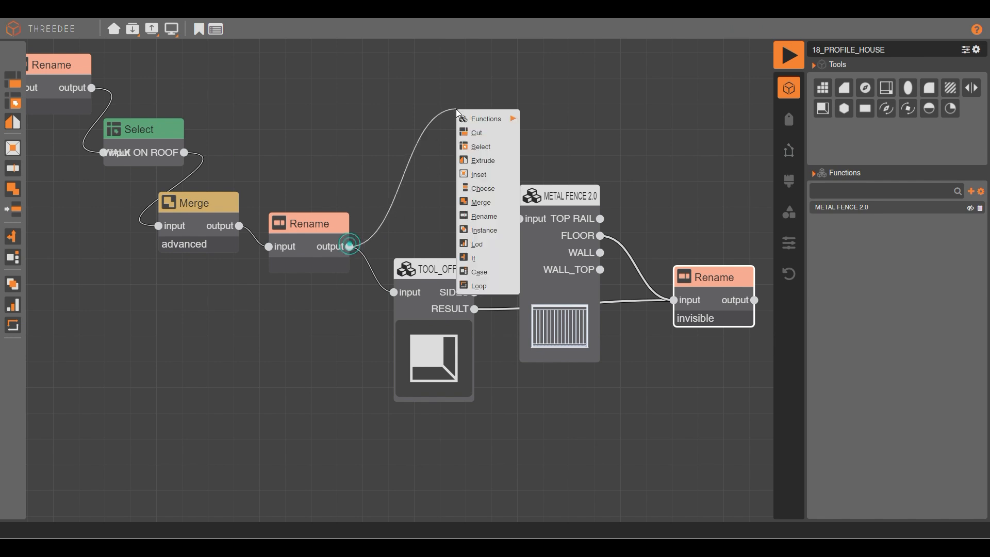
pyautogui.click(489, 217)
pyautogui.click(401, 274)
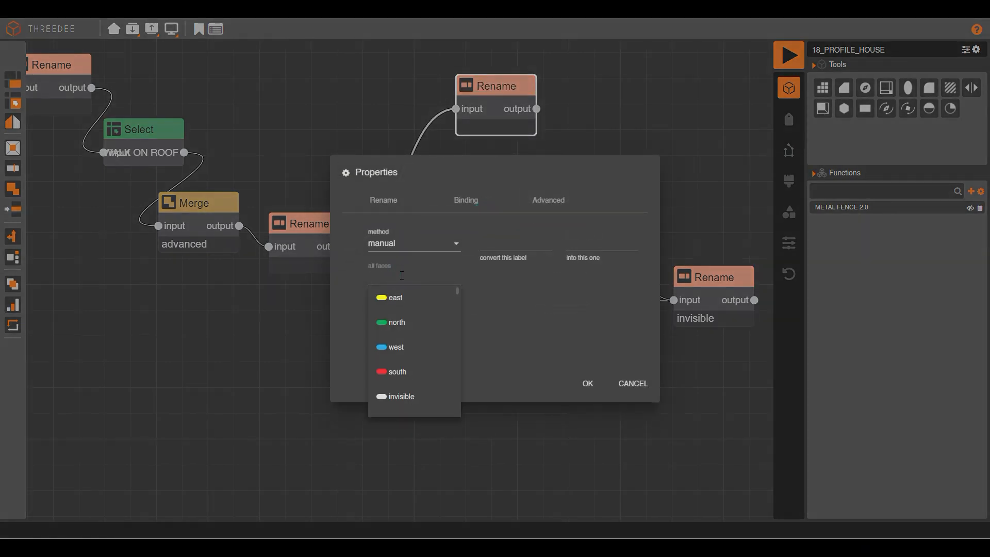
pyautogui.scroll(-3, 409, 366)
pyautogui.click(411, 398)
pyautogui.click(592, 391)
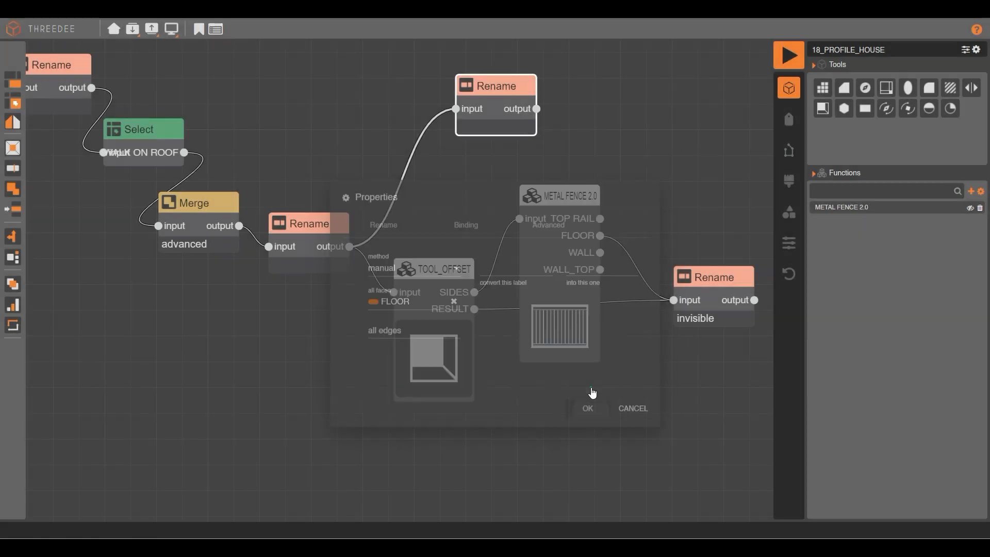
# Run the graph and examine the terrace floor and metal fence in 3D from near and far.
pyautogui.click(790, 55)
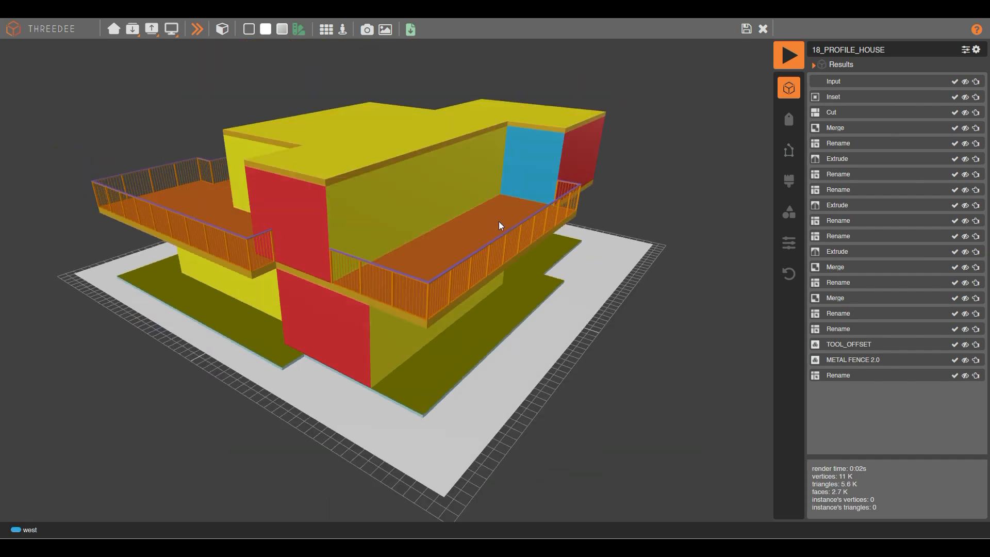
pyautogui.click(481, 237)
pyautogui.scroll(4, 480, 237)
pyautogui.moveTo(456, 253); pyautogui.dragTo(534, 253)
pyautogui.scroll(-5, 543, 273)
pyautogui.click(651, 227)
pyautogui.scroll(3, 410, 258)
pyautogui.moveTo(406, 205); pyautogui.dragTo(410, 221)
pyautogui.scroll(4, 414, 245)
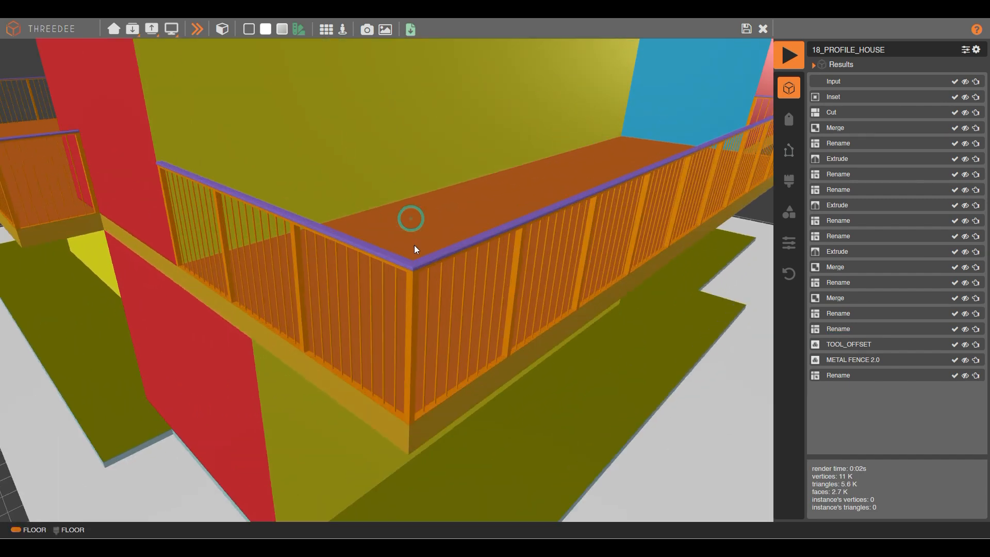
pyautogui.scroll(-5, 512, 278)
pyautogui.moveTo(387, 287); pyautogui.dragTo(345, 188)
pyautogui.scroll(-3, 455, 249)
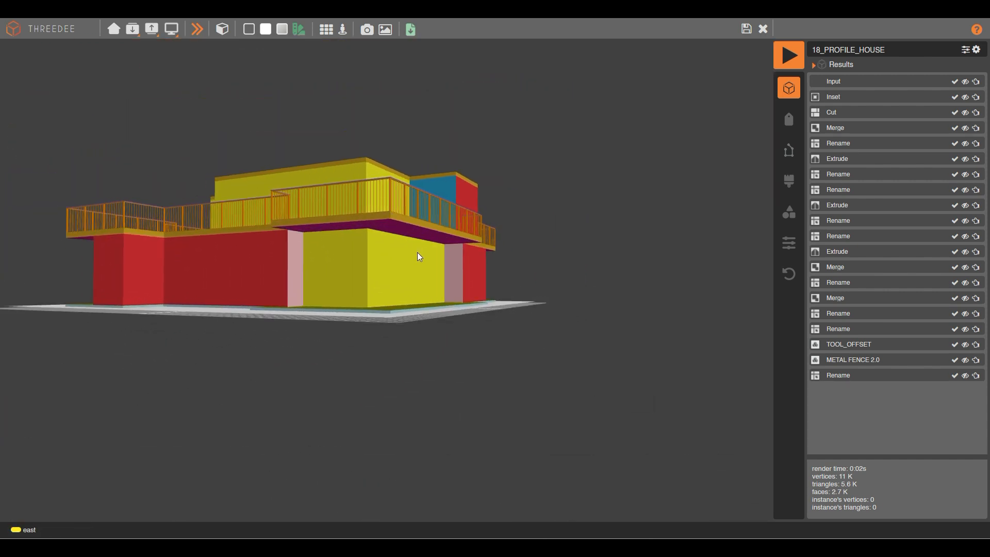
# Examine the overhanging terraces' ceiling undersides, trim and walls from low angles around the house.
pyautogui.scroll(4, 412, 249)
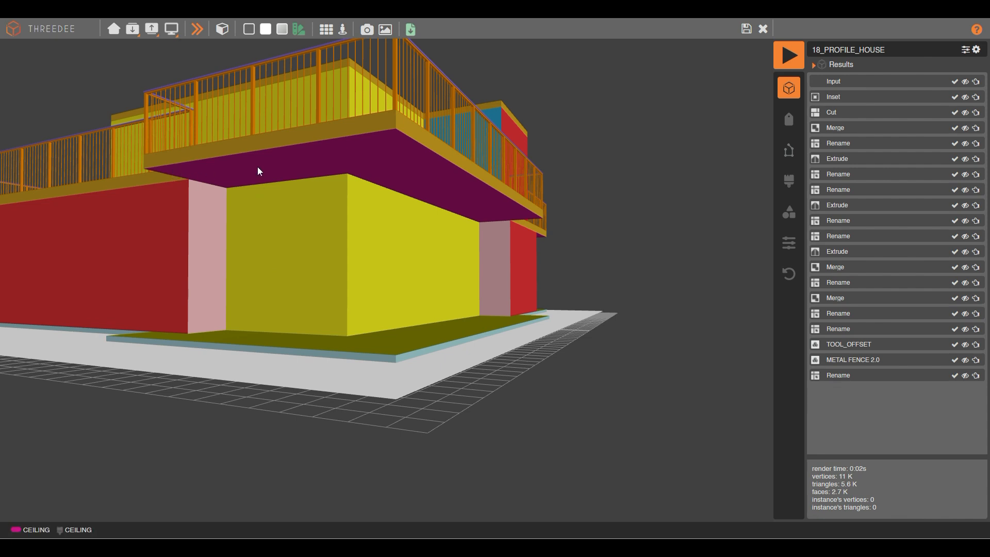
pyautogui.moveTo(573, 220); pyautogui.dragTo(465, 223)
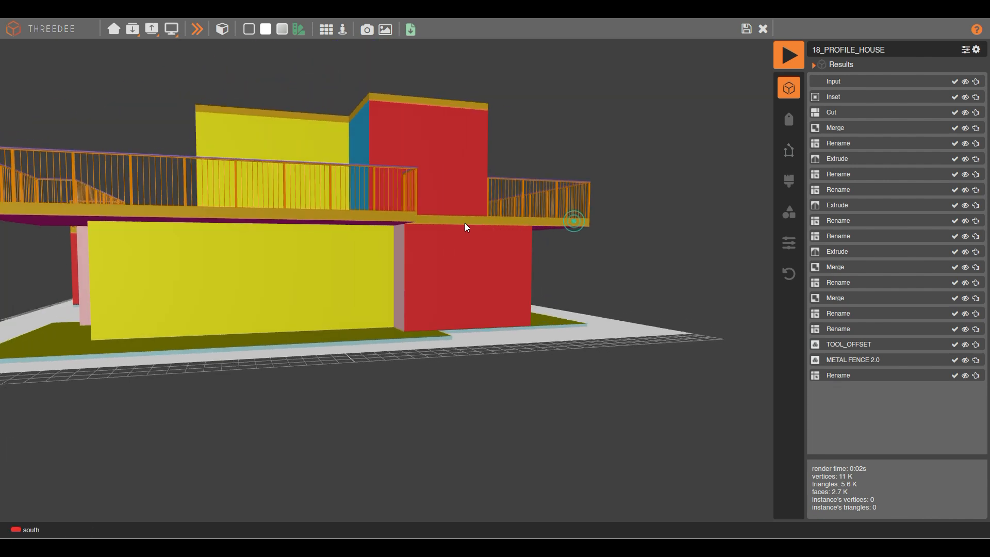
pyautogui.scroll(-4, 299, 156)
pyautogui.moveTo(299, 156); pyautogui.dragTo(351, 271)
pyautogui.scroll(5, 340, 202)
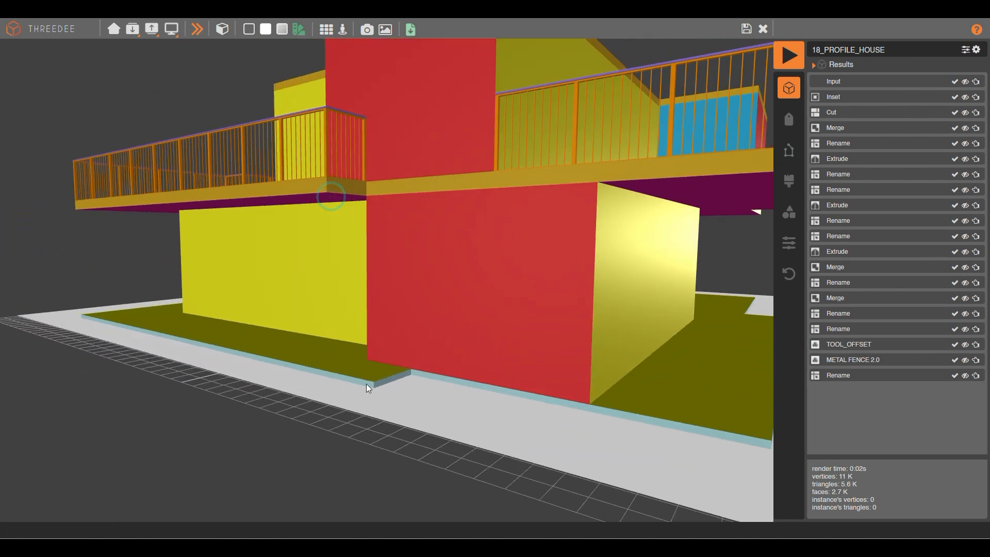
pyautogui.moveTo(359, 334); pyautogui.dragTo(388, 360)
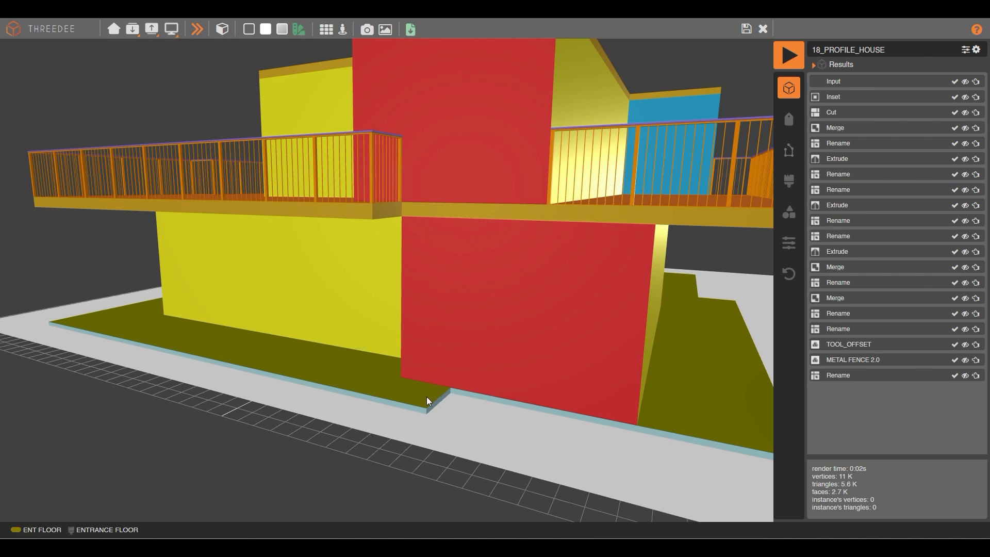
pyautogui.moveTo(432, 396); pyautogui.dragTo(367, 159)
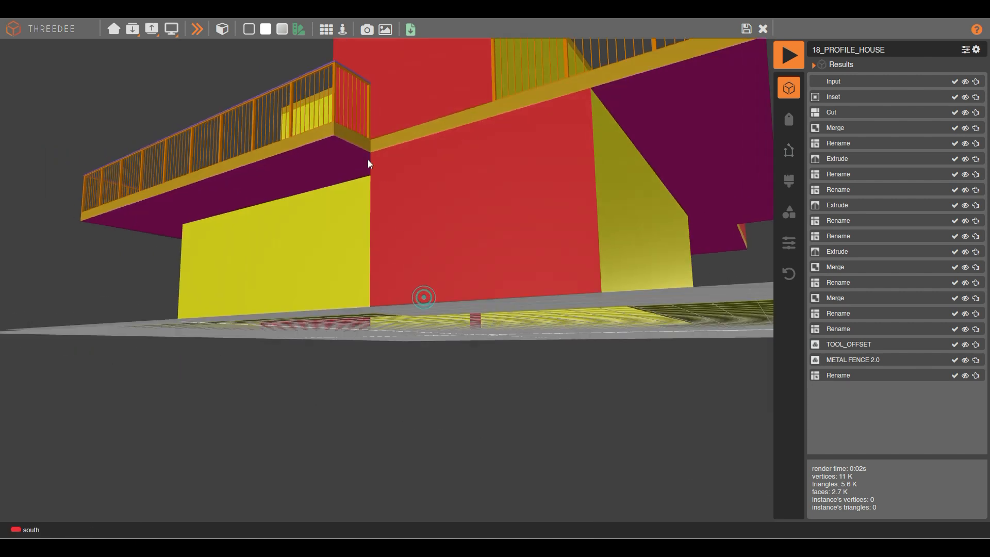
pyautogui.moveTo(444, 181); pyautogui.dragTo(413, 214)
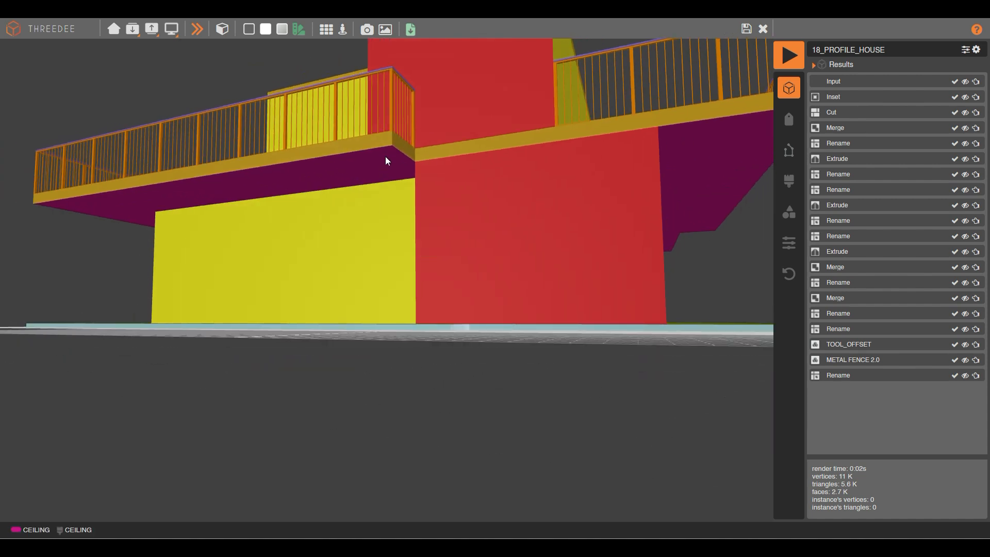
pyautogui.moveTo(295, 168); pyautogui.dragTo(459, 152)
pyautogui.scroll(-5, 443, 174)
pyautogui.scroll(4, 443, 174)
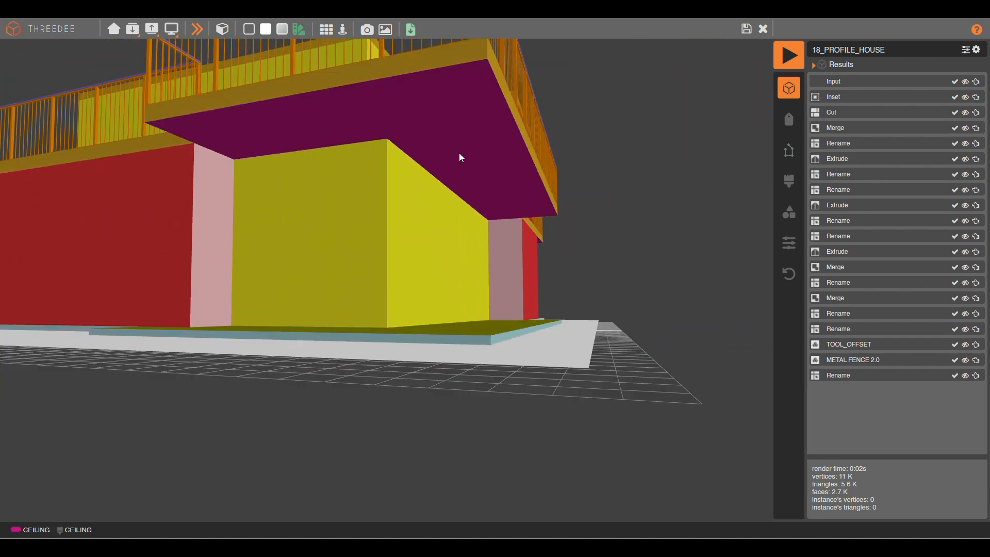
# Pick the terrace's ceiling surface to identify its source node, return to the graph, and locate that Extrude with its TRIM Select.
pyautogui.click(466, 84)
pyautogui.click(428, 73)
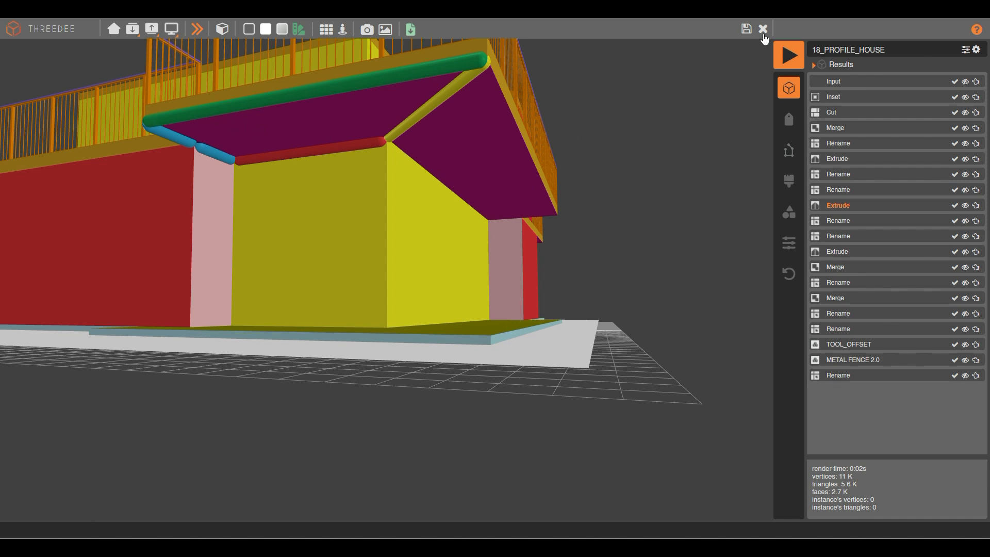
pyautogui.moveTo(508, 63); pyautogui.dragTo(479, 89)
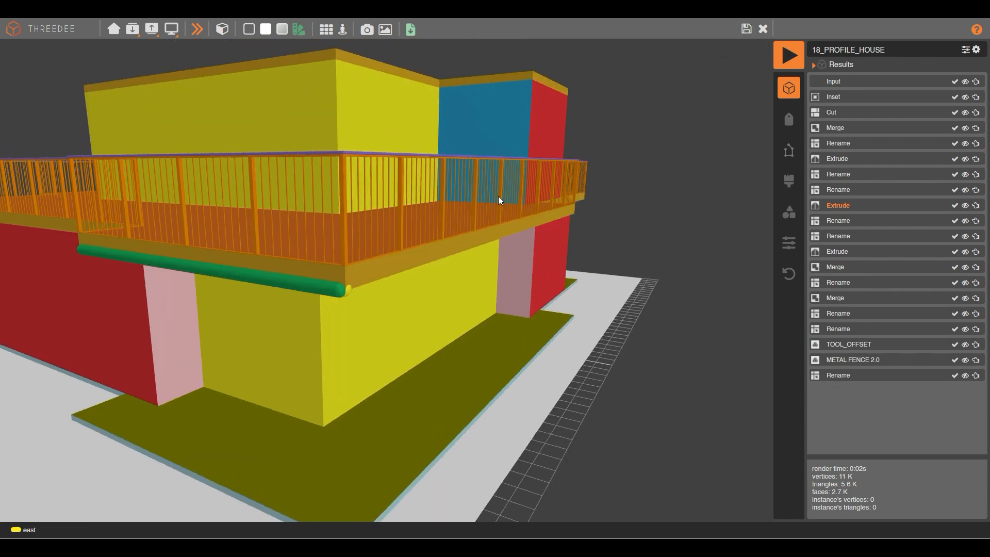
pyautogui.click(748, 30)
pyautogui.scroll(-3, 478, 177)
pyautogui.scroll(2, 367, 233)
pyautogui.scroll(2, 368, 236)
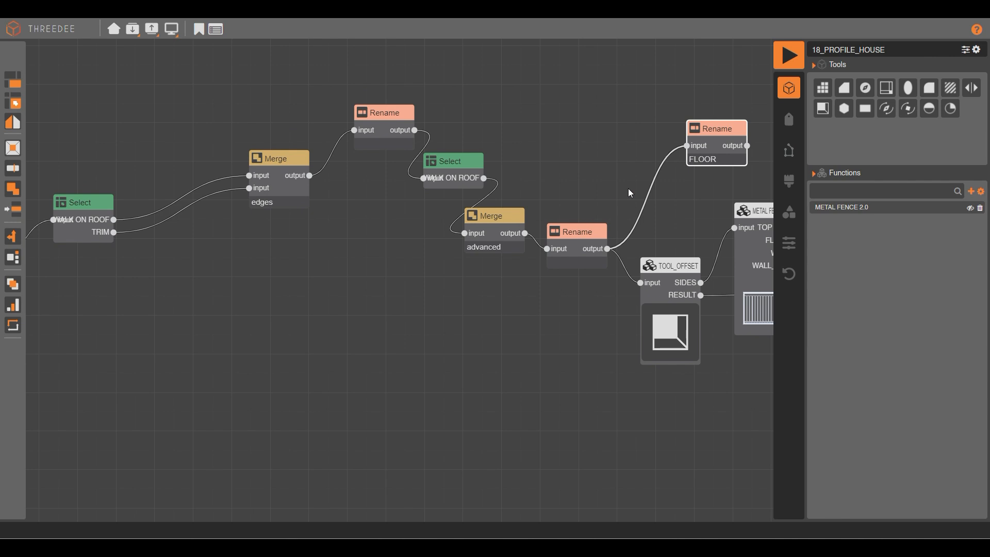
pyautogui.scroll(-4, 639, 212)
pyautogui.scroll(5, 276, 248)
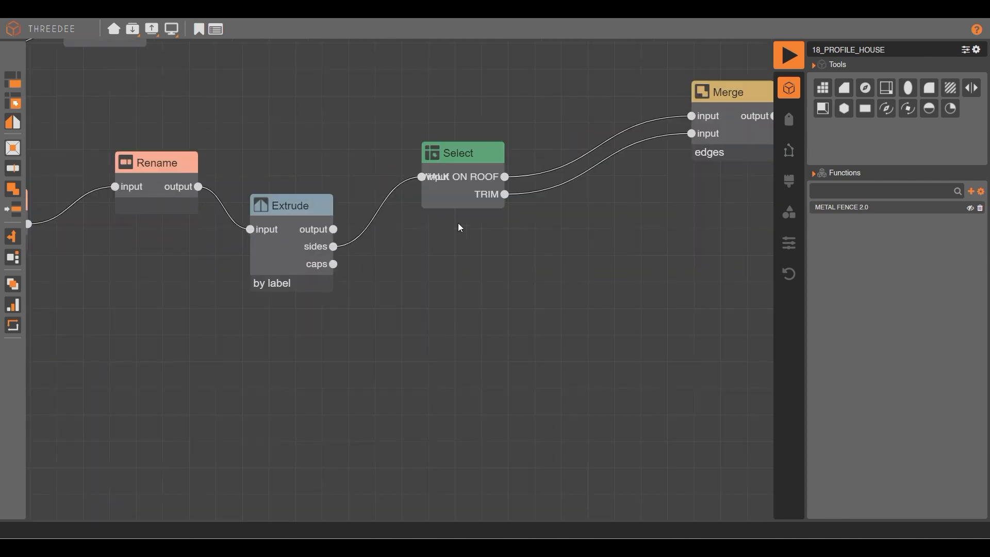
pyautogui.scroll(-4, 468, 193)
pyautogui.scroll(4, 311, 223)
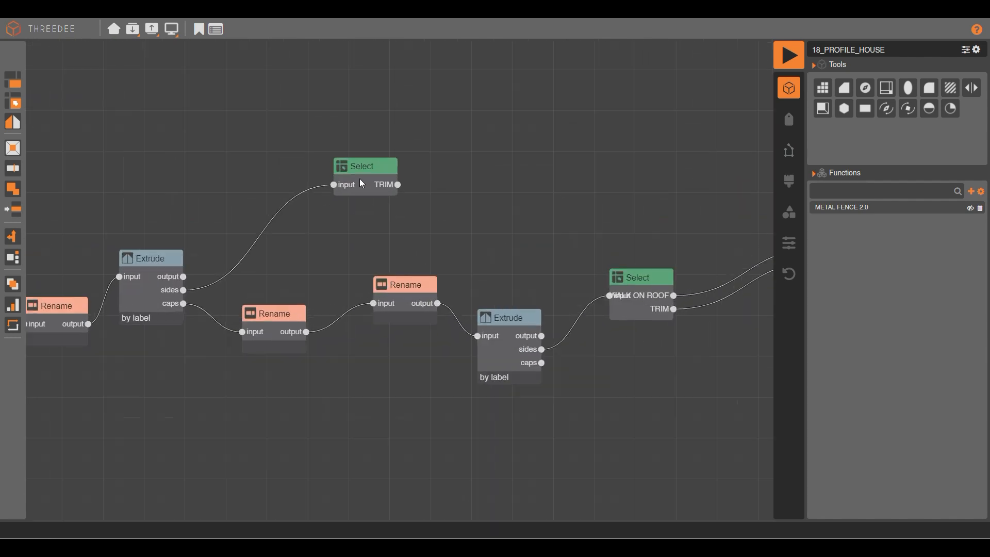
# Move the Extrude's TRIM Select node clear of its neighbours and add a CEILING output to it.
pyautogui.moveTo(365, 179); pyautogui.dragTo(317, 148)
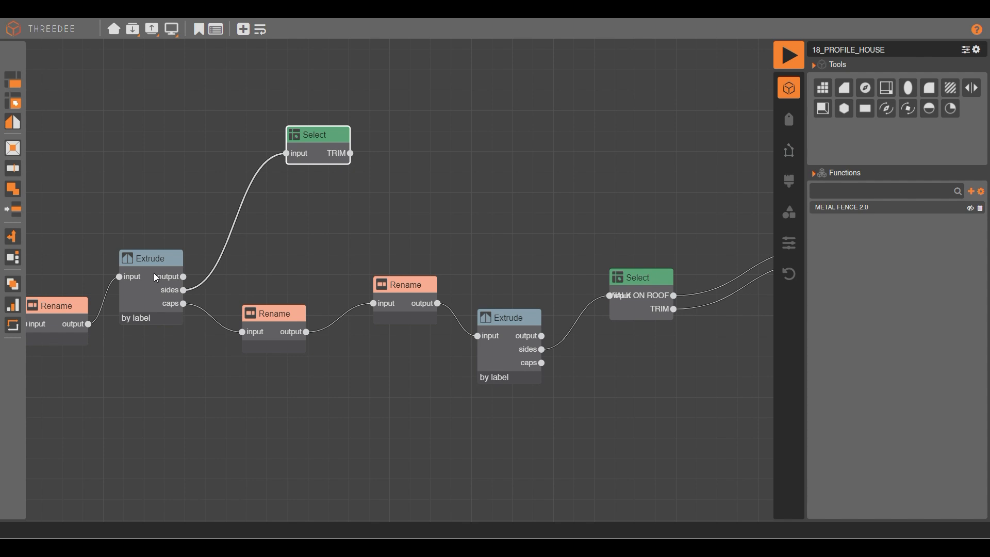
pyautogui.click(242, 29)
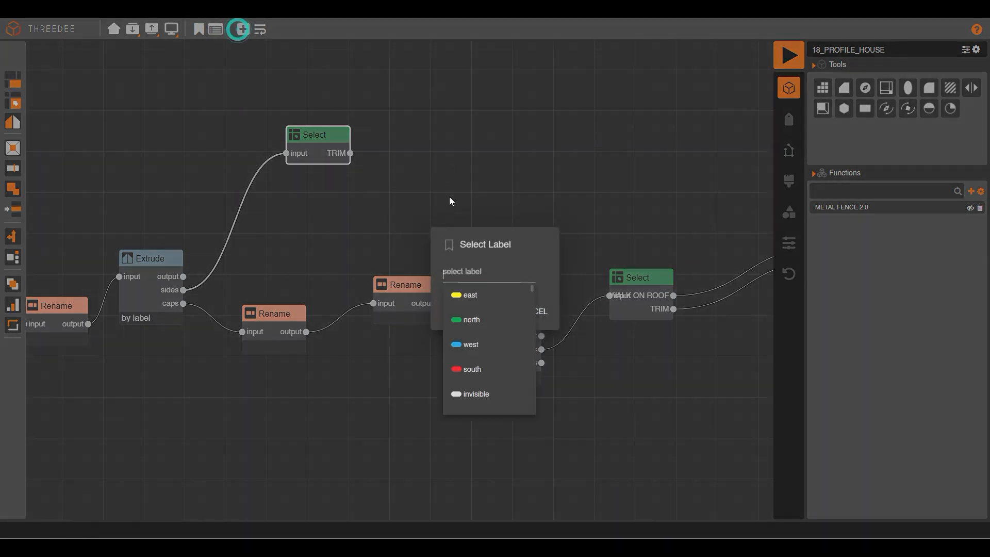
pyautogui.write('C')
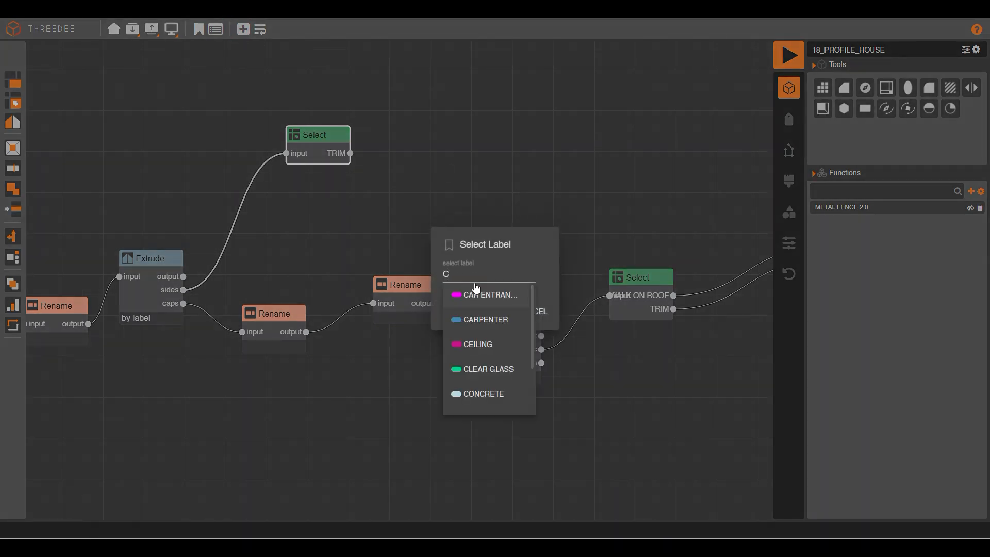
pyautogui.click(489, 344)
# Add an edges Merge with a second input after the Select, connecting its TRIM and CEILING outputs.
pyautogui.moveTo(333, 162); pyautogui.dragTo(357, 143)
pyautogui.click(396, 222)
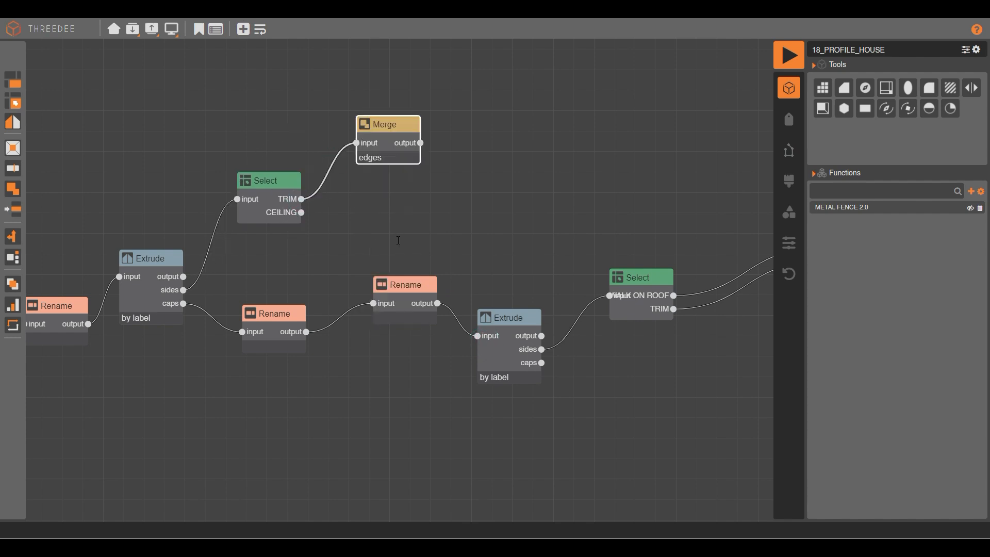
pyautogui.click(587, 383)
pyautogui.rightClick(379, 149)
pyautogui.click(414, 183)
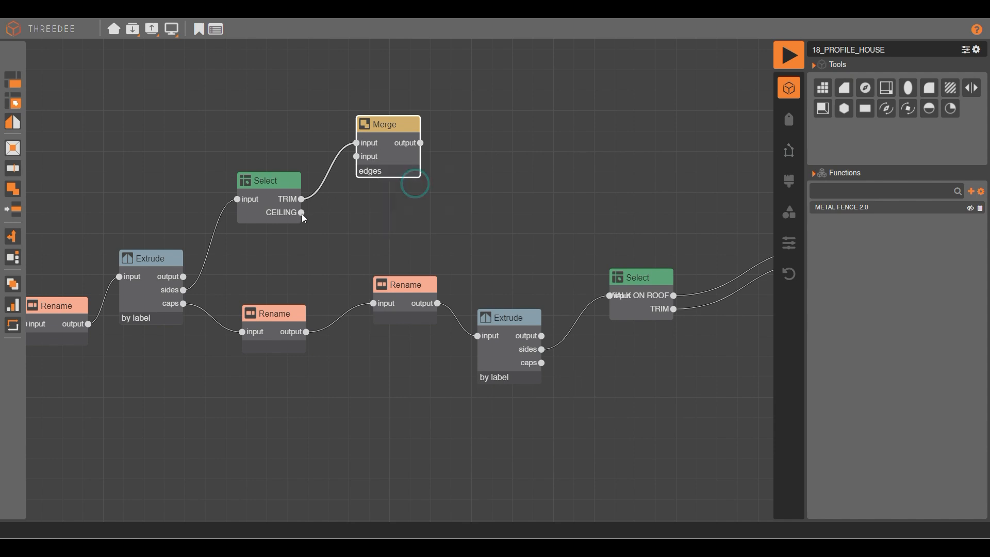
pyautogui.moveTo(302, 212); pyautogui.dragTo(357, 157)
# Add a Rename on the new Merge's output using edges by condition with a By Opposite condition.
pyautogui.moveTo(420, 143); pyautogui.dragTo(494, 168)
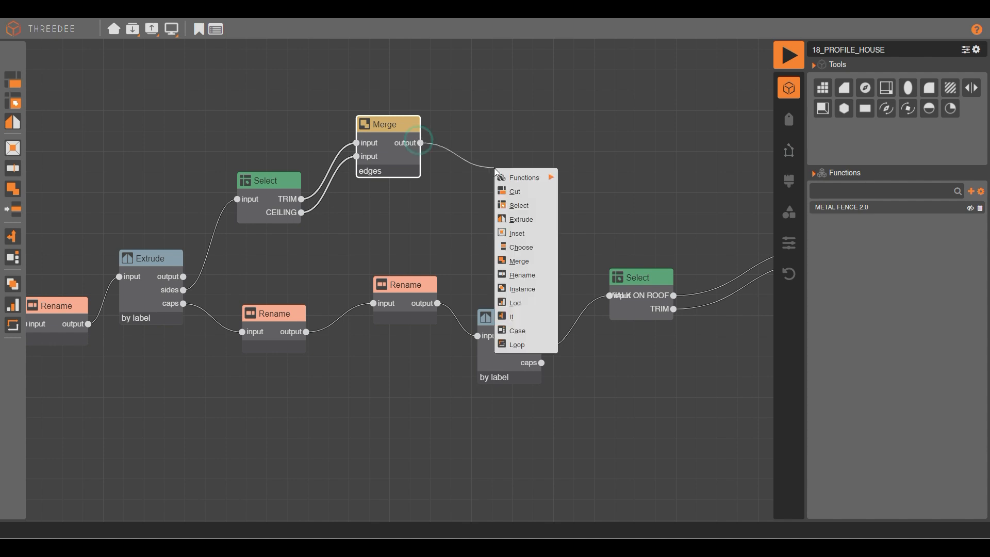
pyautogui.click(532, 274)
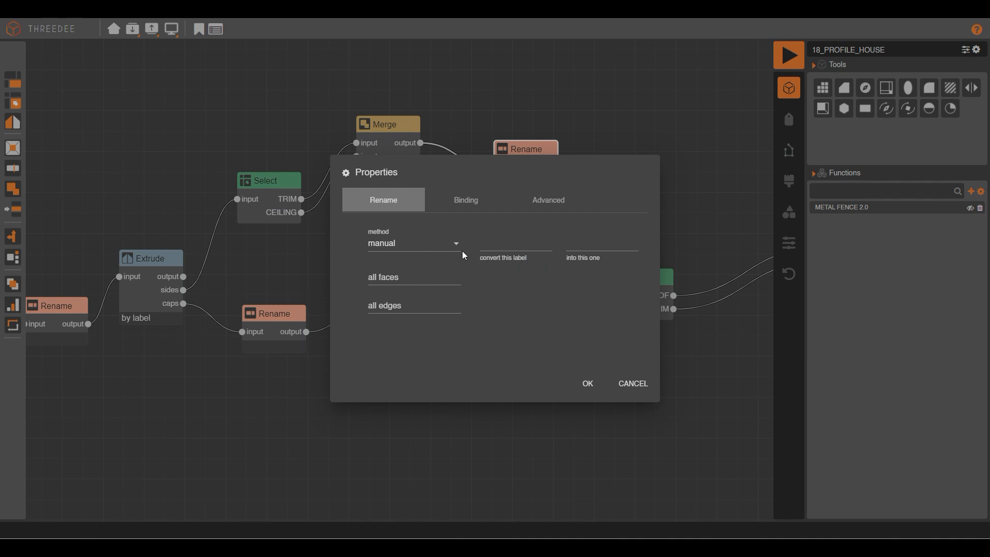
pyautogui.click(405, 247)
pyautogui.click(428, 284)
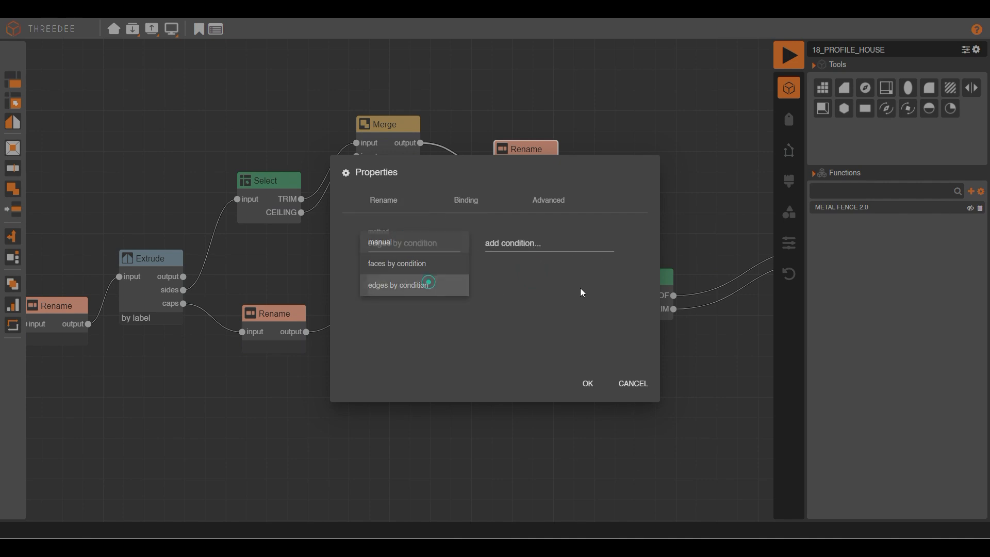
pyautogui.click(533, 241)
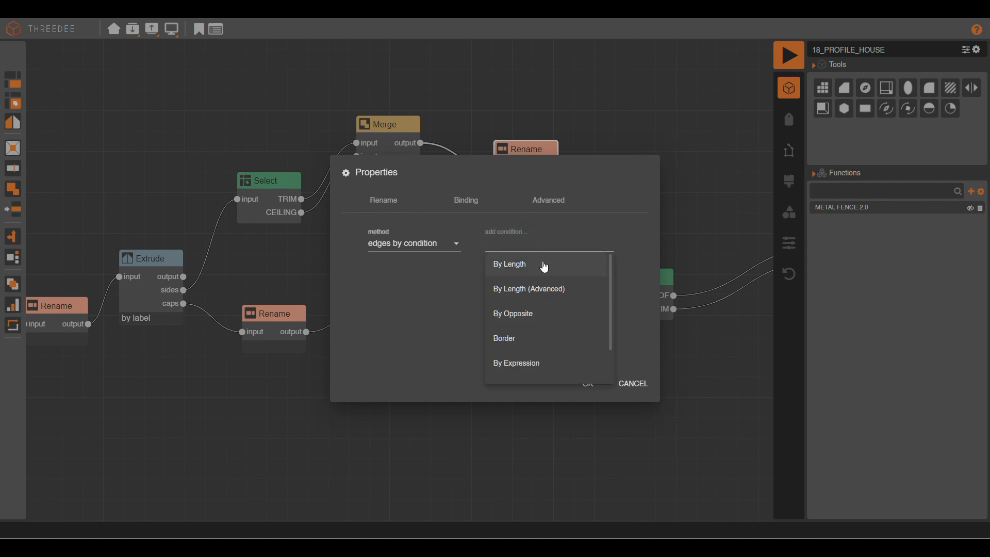
pyautogui.click(534, 314)
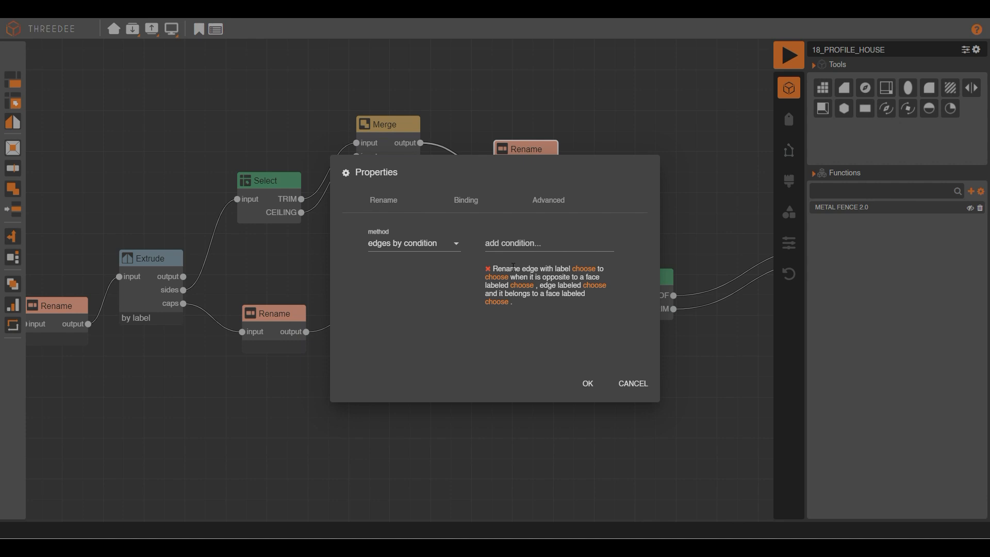
# Set the By Opposite condition's new edge label to BLACK METAL.
pyautogui.click(489, 282)
pyautogui.click(491, 274)
pyautogui.scroll(-3, 491, 353)
pyautogui.click(494, 388)
pyautogui.click(495, 383)
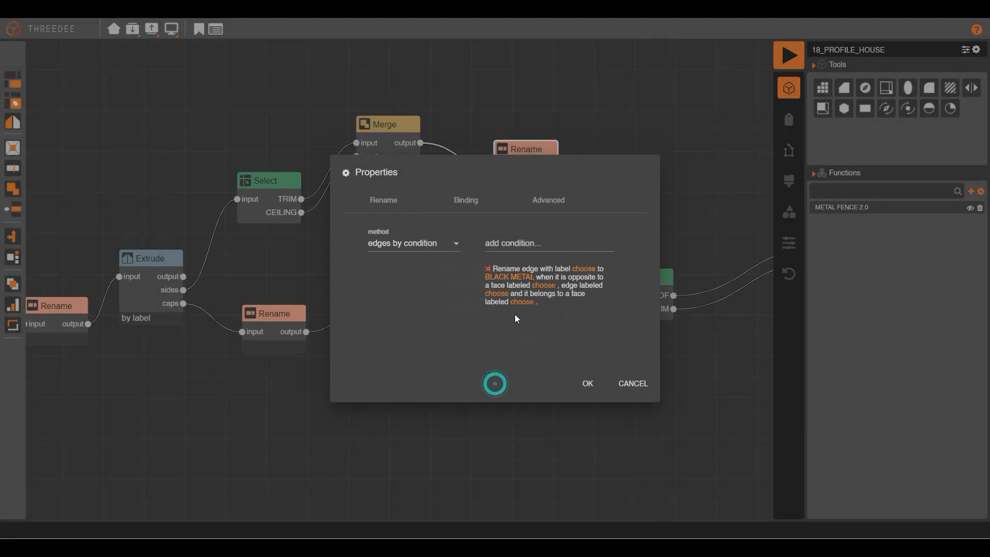
# Set the condition's opposite face to TRIM and owning face to CEILING, accept the Rename, and run the graph.
pyautogui.click(542, 290)
pyautogui.click(465, 273)
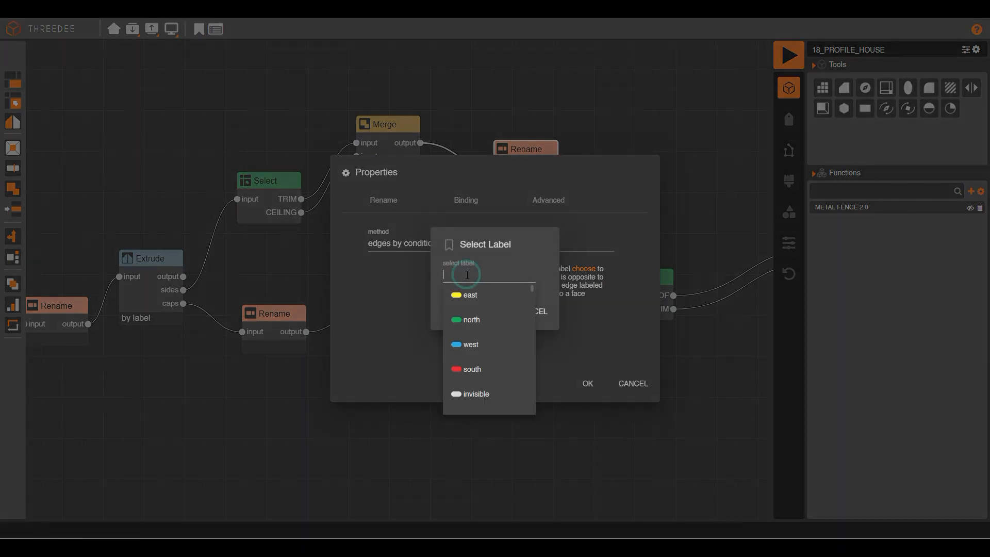
pyautogui.write('T')
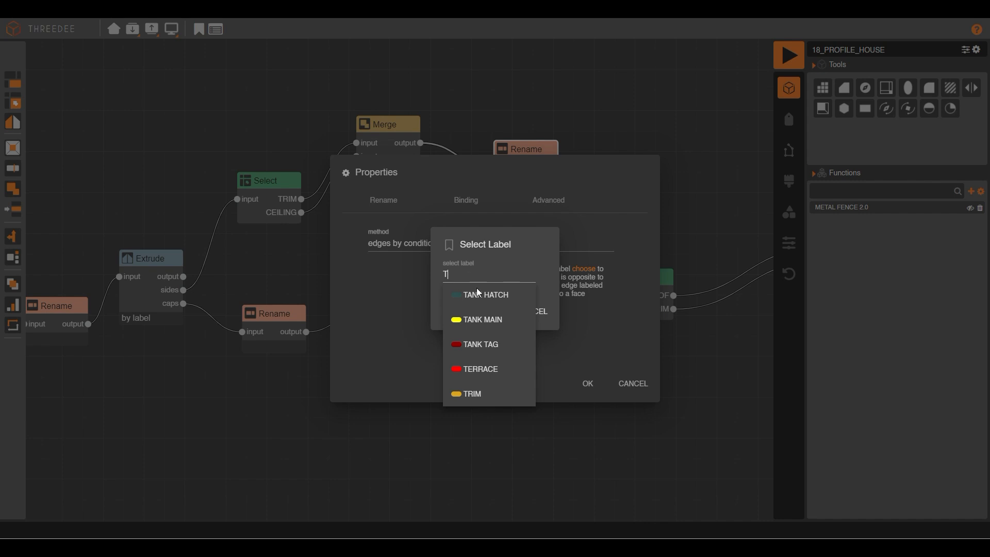
pyautogui.click(485, 394)
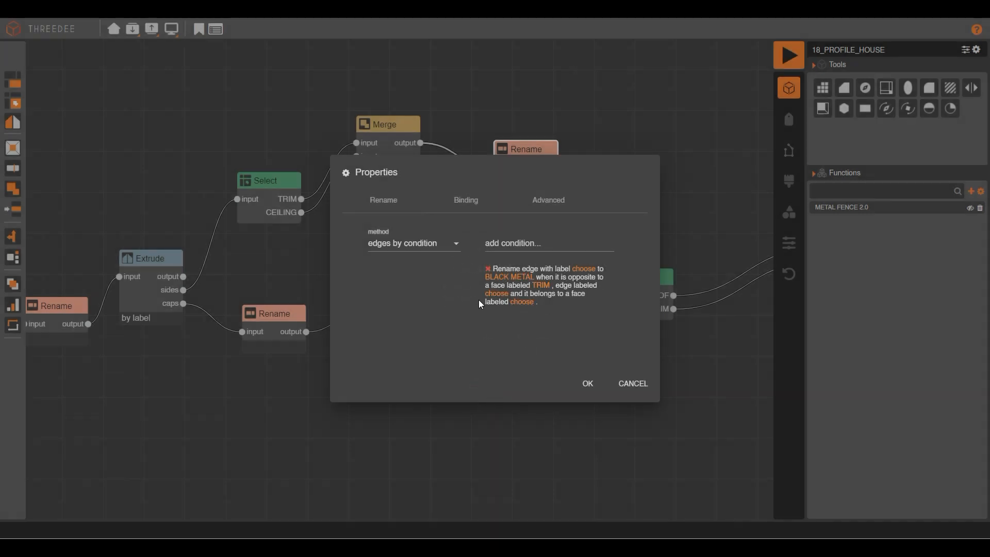
pyautogui.click(522, 304)
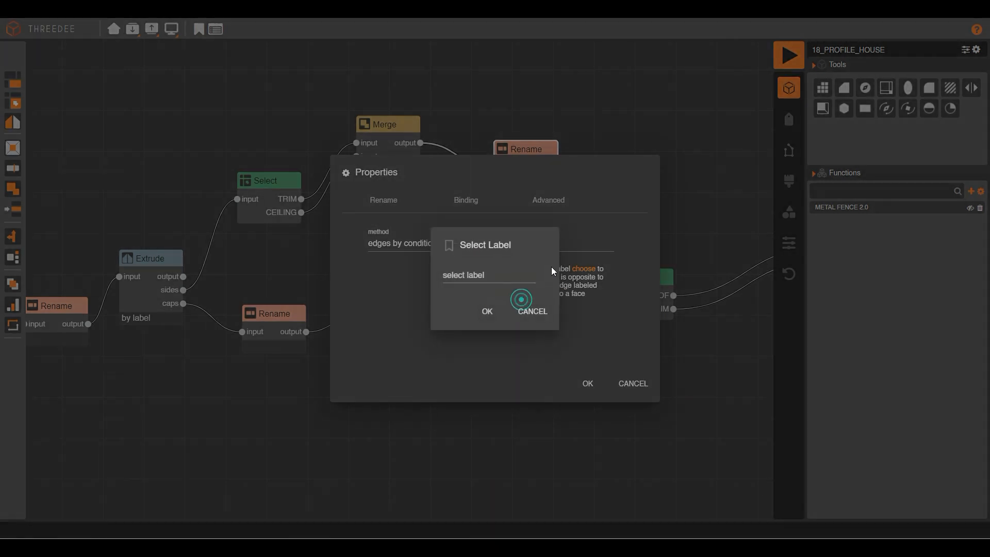
pyautogui.write('C')
pyautogui.click(471, 344)
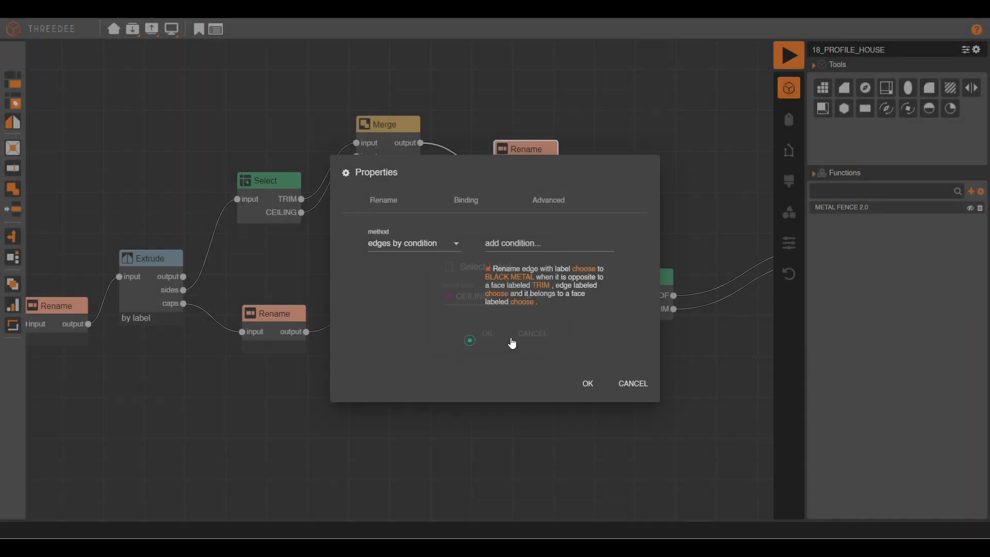
pyautogui.click(580, 383)
pyautogui.click(787, 58)
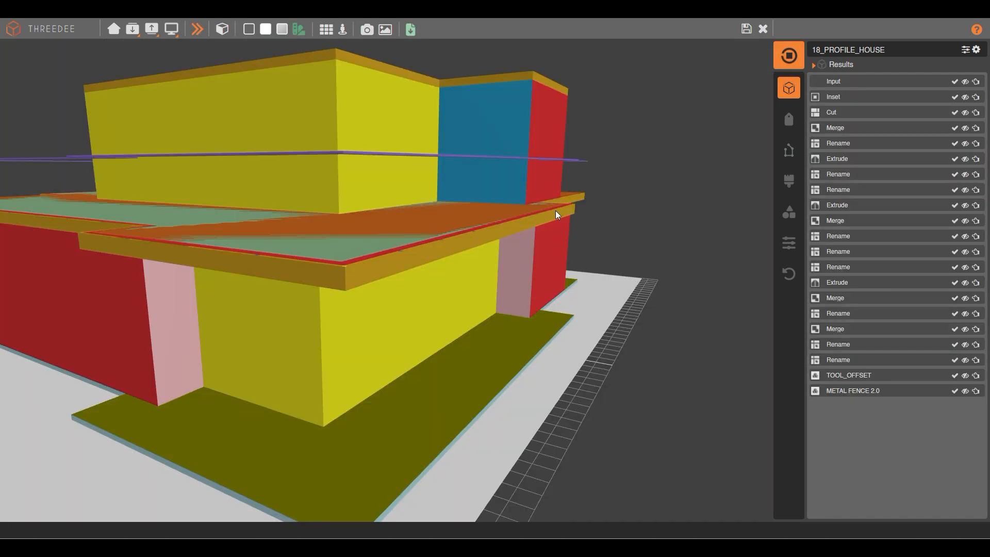
# Examine the labels on the ceiling face's edges under the overhangs, then return to the node graph.
pyautogui.moveTo(491, 239); pyautogui.dragTo(466, 134)
pyautogui.moveTo(407, 80); pyautogui.dragTo(385, 211)
pyautogui.click(370, 131)
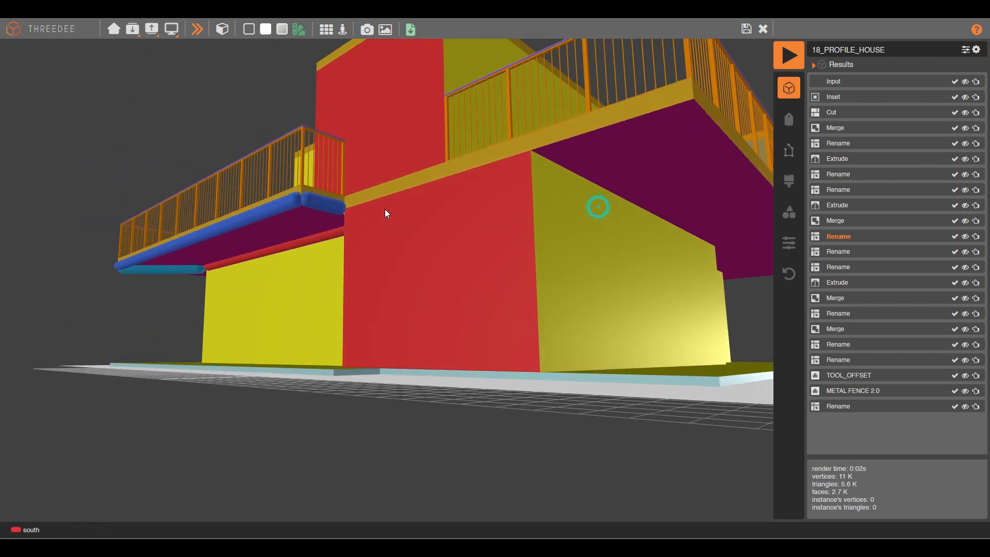
pyautogui.moveTo(231, 211); pyautogui.dragTo(466, 215)
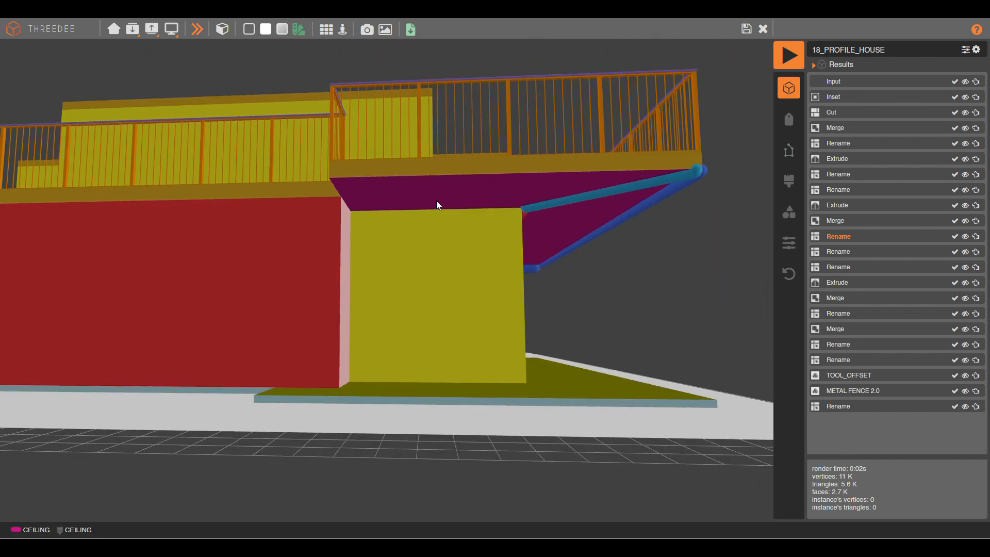
pyautogui.scroll(-5, 217, 221)
pyautogui.moveTo(217, 221); pyautogui.dragTo(373, 218)
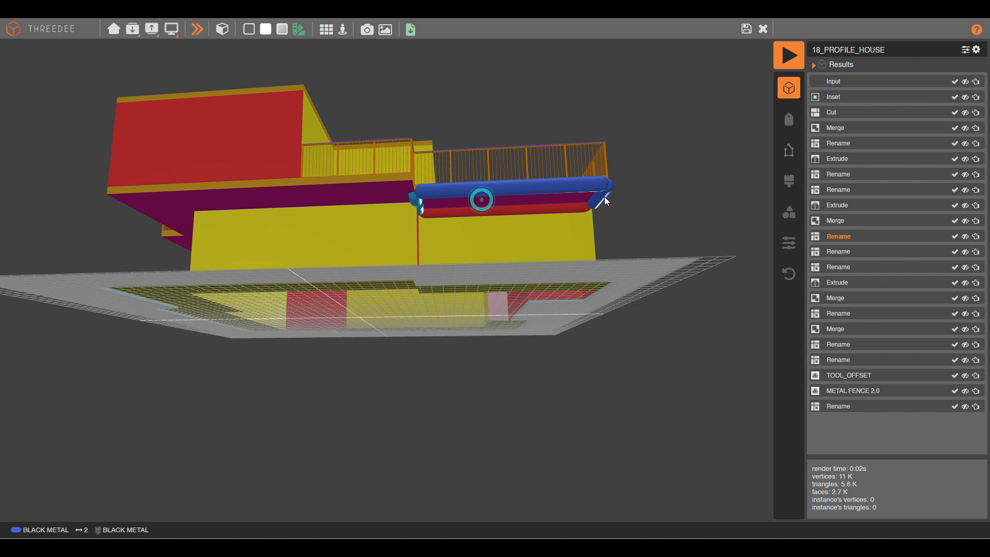
pyautogui.scroll(5, 604, 197)
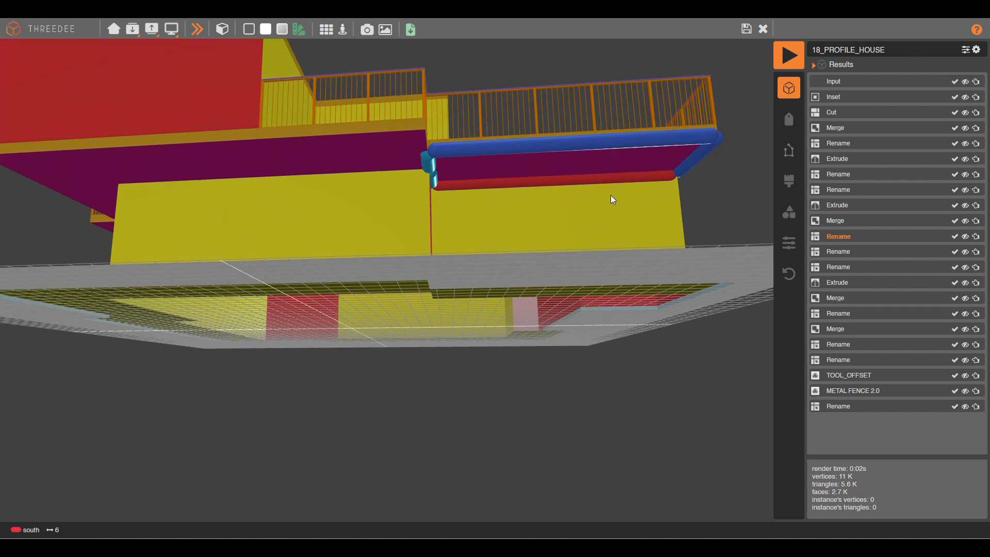
pyautogui.click(746, 29)
# Add a Select by label on the ceiling Rename's output, with CEILING as its label.
pyautogui.moveTo(470, 182); pyautogui.dragTo(516, 120)
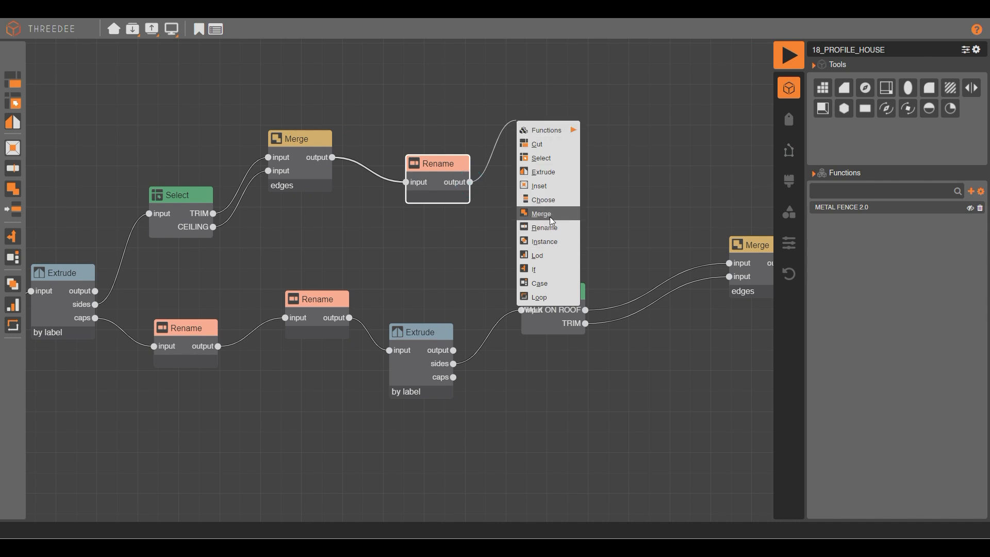
pyautogui.click(547, 151)
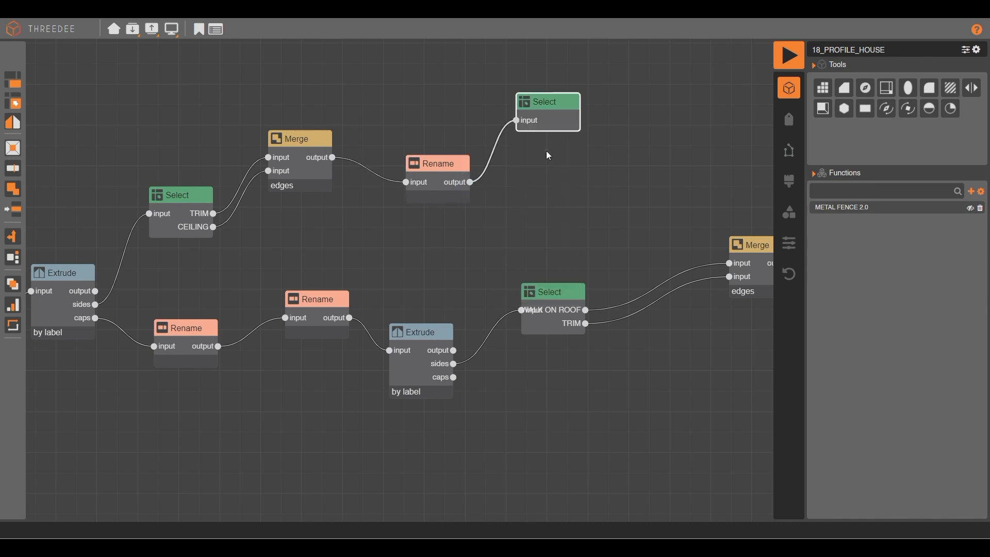
pyautogui.click(509, 241)
pyautogui.write('c')
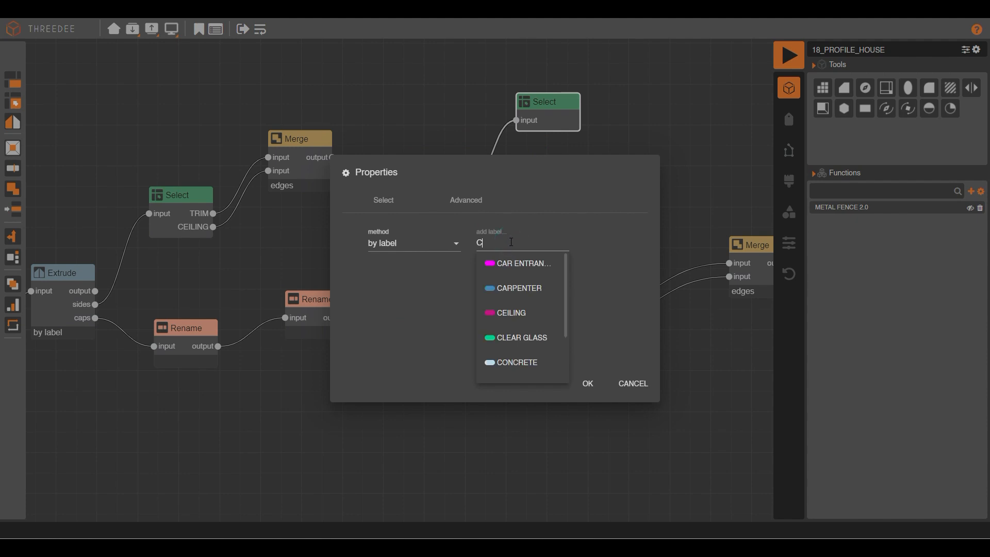
pyautogui.click(531, 314)
pyautogui.click(587, 383)
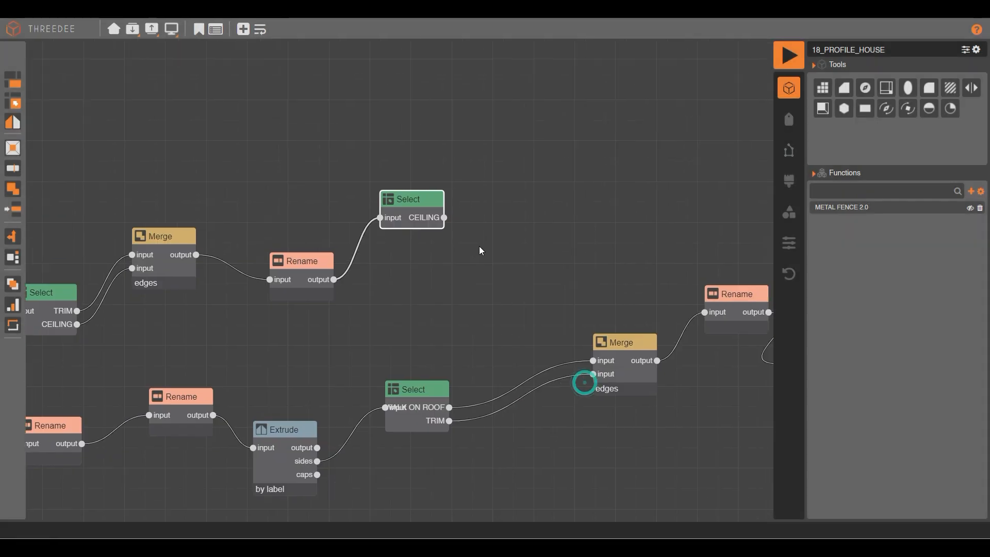
# Add a Merge on the Select's CEILING output using the advanced method with merge faces and join colinear segments enabled.
pyautogui.moveTo(501, 162); pyautogui.dragTo(501, 162)
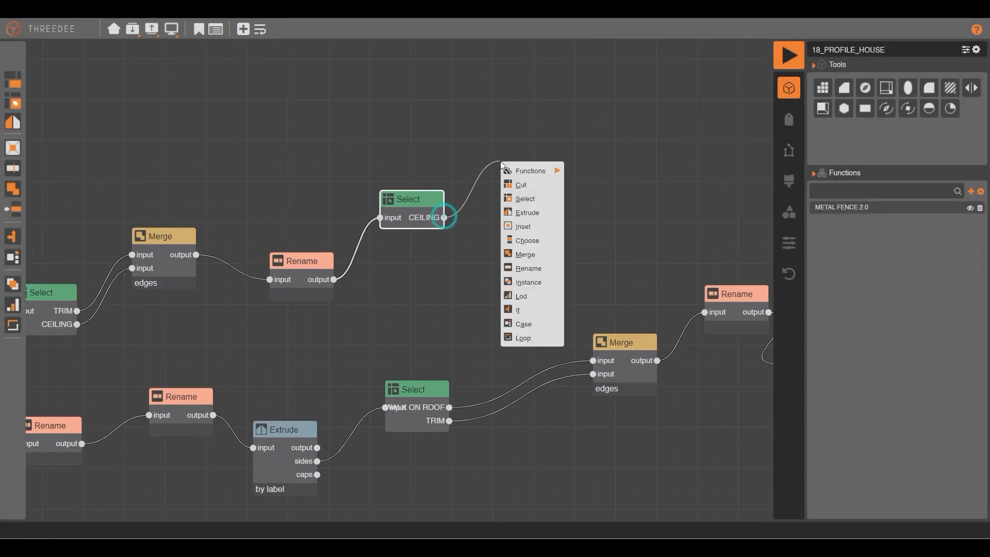
pyautogui.click(534, 254)
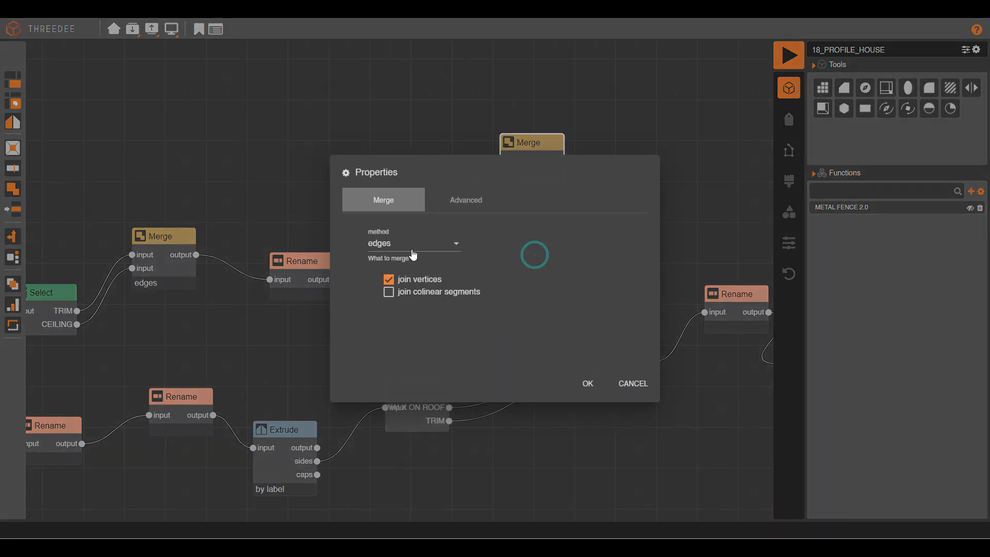
pyautogui.click(404, 247)
pyautogui.click(408, 286)
pyautogui.click(389, 303)
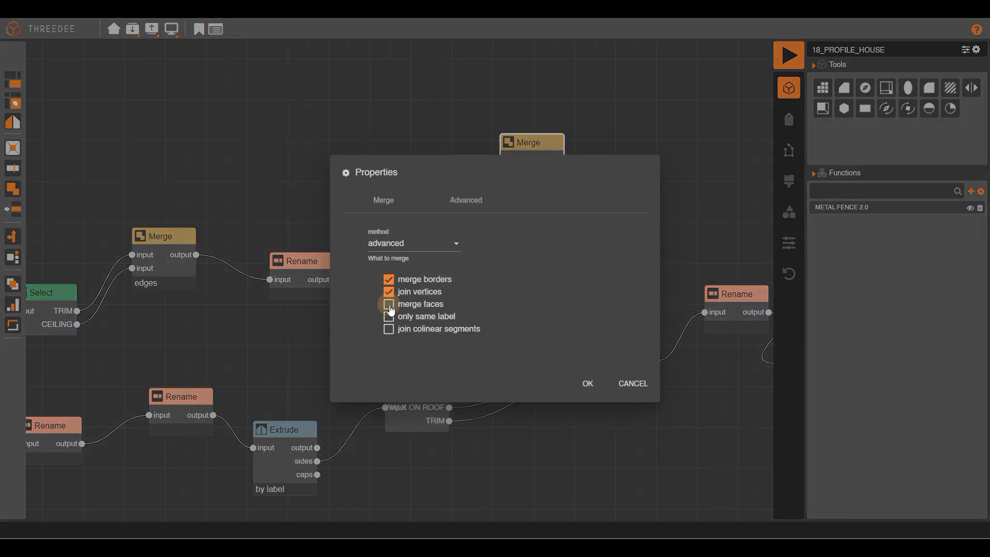
pyautogui.click(388, 330)
pyautogui.click(573, 384)
# Run the graph and examine the merged ceiling face and its edge labels from below, then return to the graph.
pyautogui.click(788, 55)
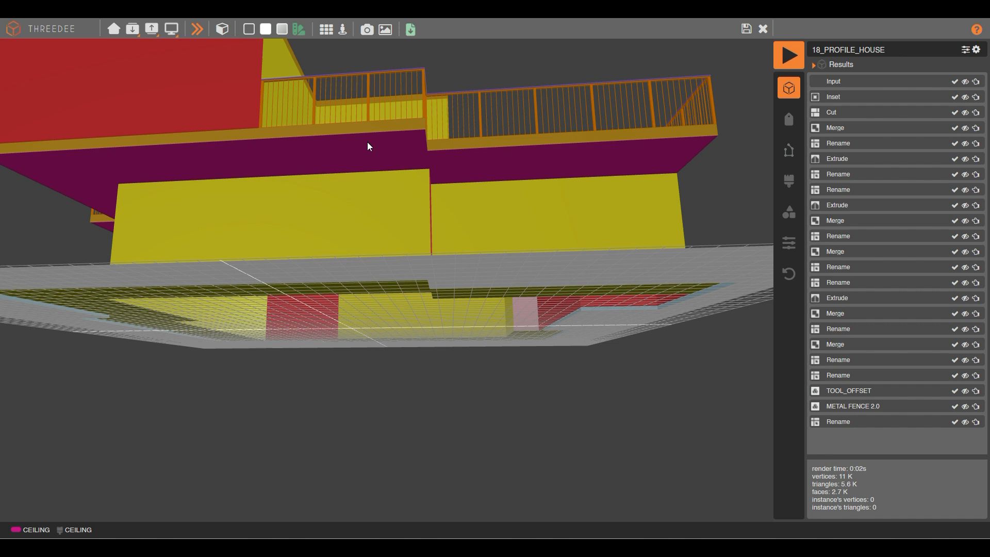
pyautogui.click(367, 141)
pyautogui.moveTo(305, 122); pyautogui.dragTo(404, 125)
pyautogui.scroll(-3, 388, 135)
pyautogui.scroll(4, 426, 153)
pyautogui.moveTo(468, 153); pyautogui.dragTo(441, 150)
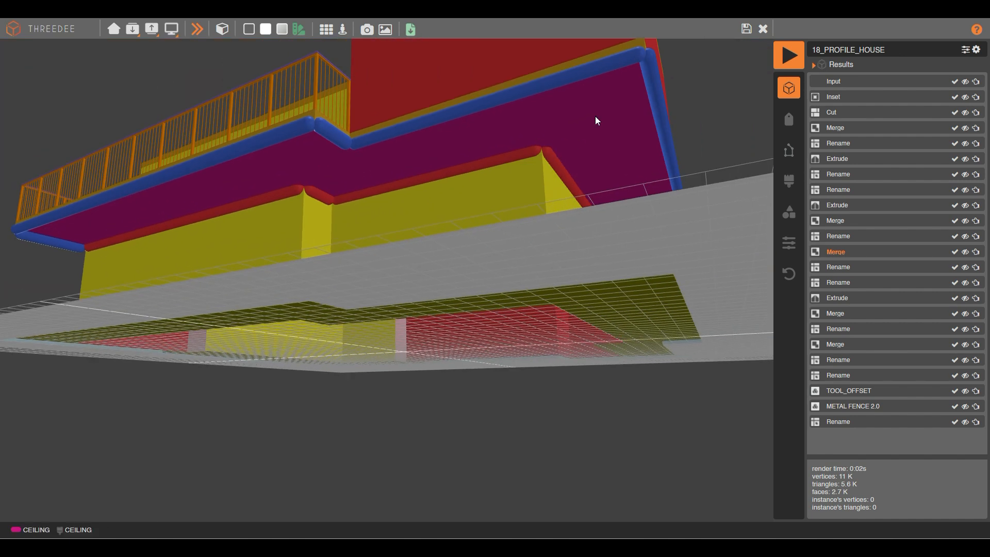
pyautogui.click(763, 28)
# Place a TOOL_OFFSET node near the advanced ceiling Merge and add a Rename on that Merge's output.
pyautogui.moveTo(528, 240); pyautogui.dragTo(402, 248)
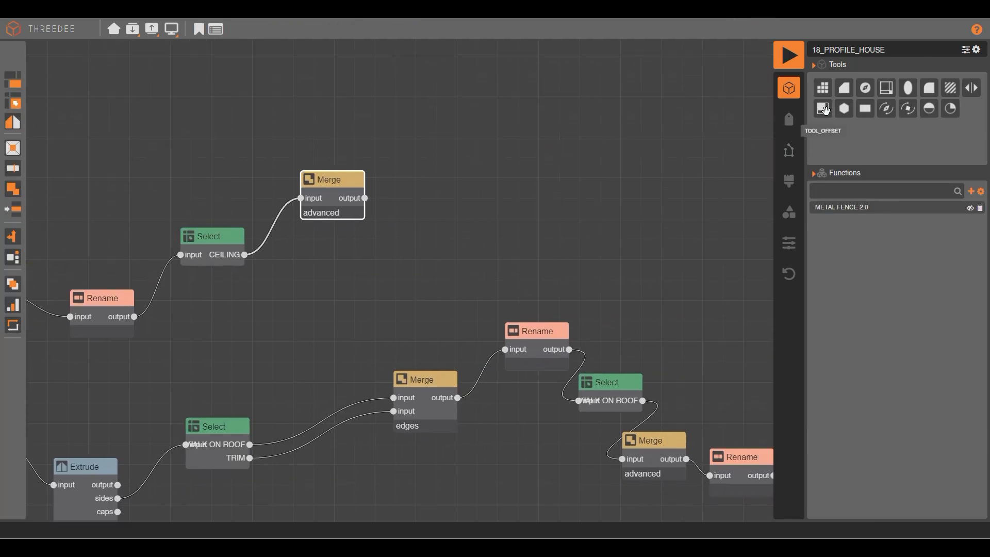
pyautogui.moveTo(823, 110); pyautogui.dragTo(467, 194)
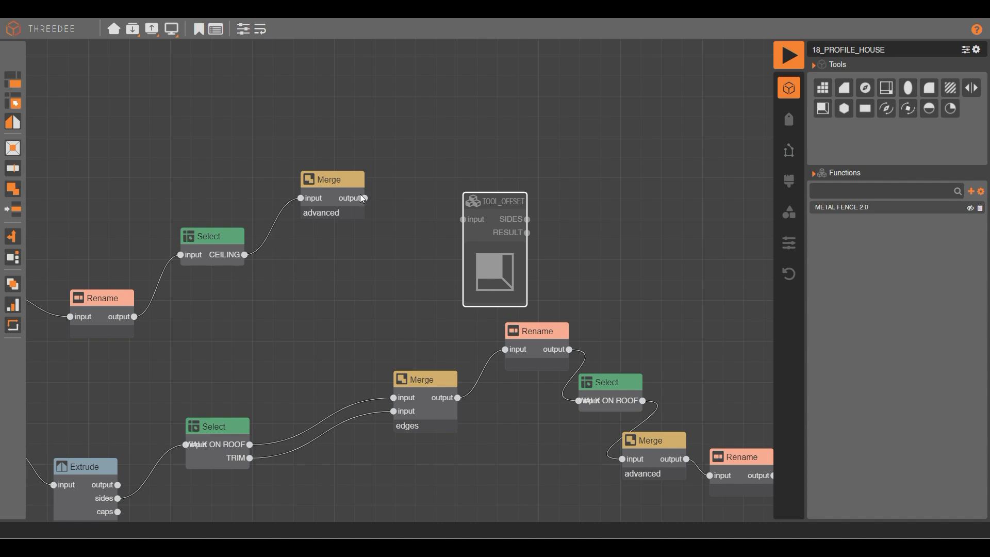
pyautogui.moveTo(364, 198); pyautogui.dragTo(409, 129)
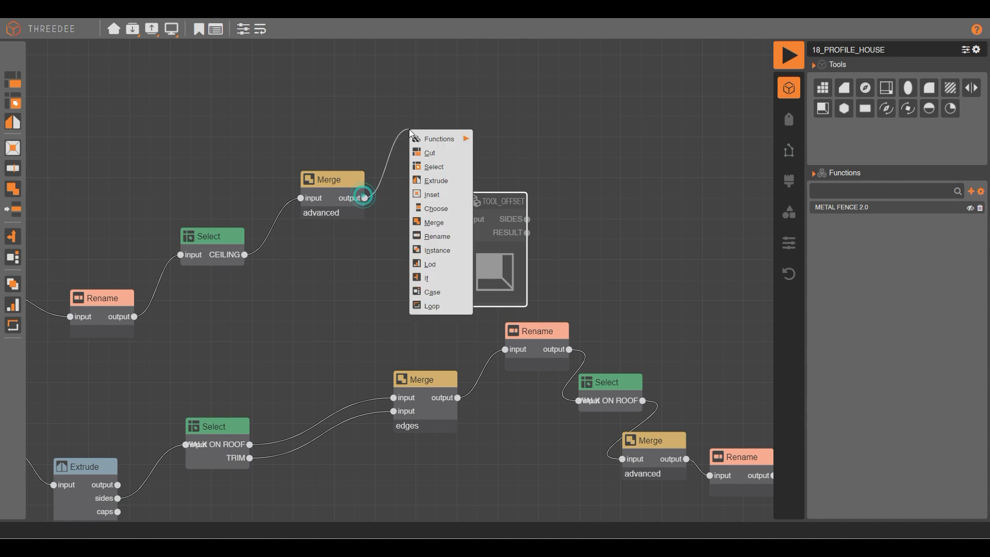
pyautogui.click(436, 237)
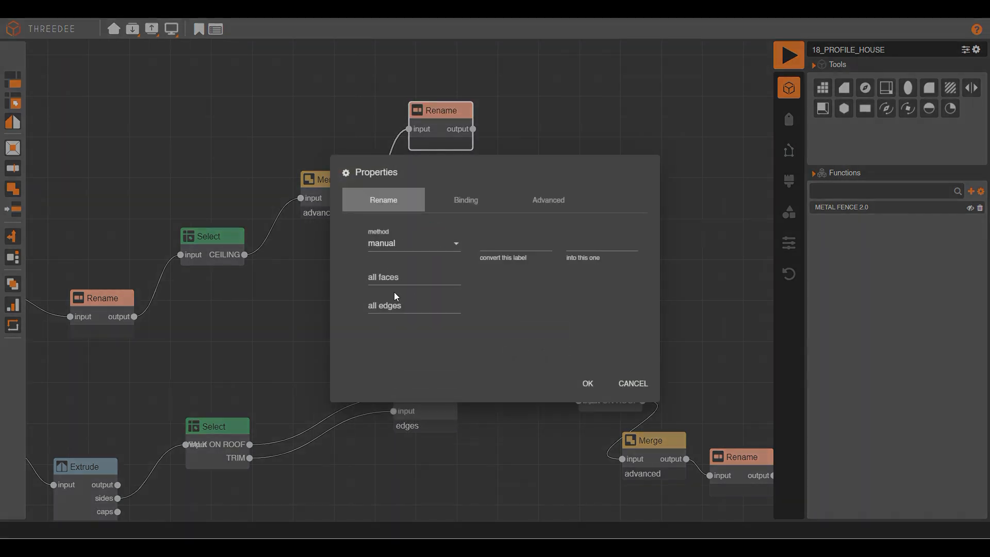
# Set the Rename to label all edges north and convert BLACK METAL into south.
pyautogui.click(394, 307)
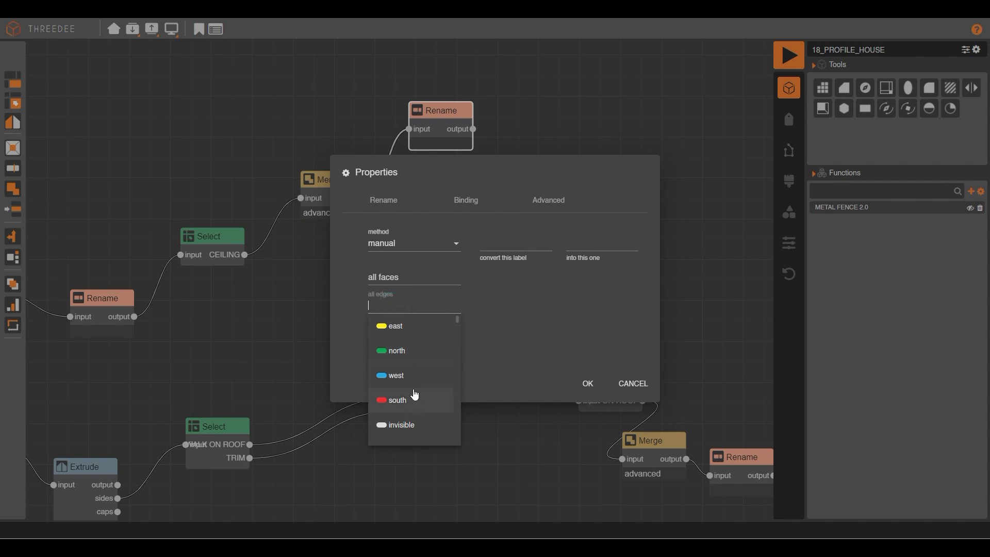
pyautogui.click(406, 353)
pyautogui.click(506, 244)
pyautogui.write('B')
pyautogui.click(522, 287)
pyautogui.click(591, 242)
pyautogui.write('S')
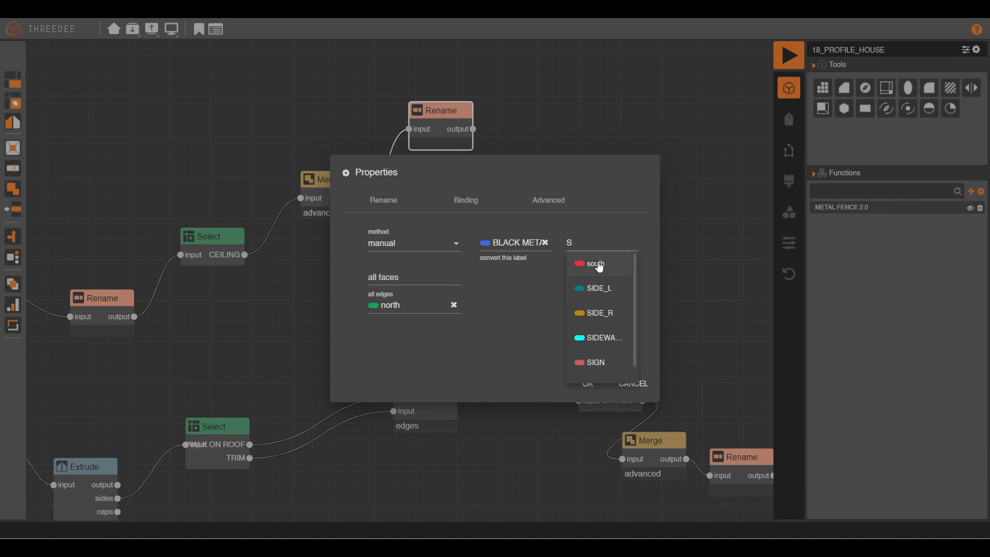
pyautogui.click(599, 266)
pyautogui.click(588, 383)
# Connect the Rename's output to the TOOL_OFFSET and set its SOUTH_DISTANCE variable to .1.
pyautogui.moveTo(473, 129); pyautogui.dragTo(530, 186)
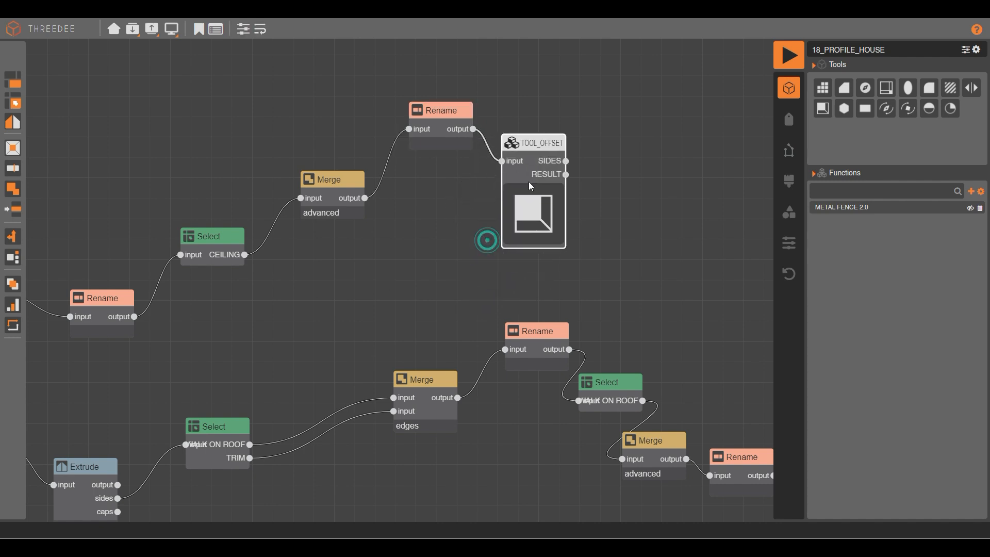
pyautogui.click(243, 29)
pyautogui.click(411, 242)
pyautogui.click(408, 290)
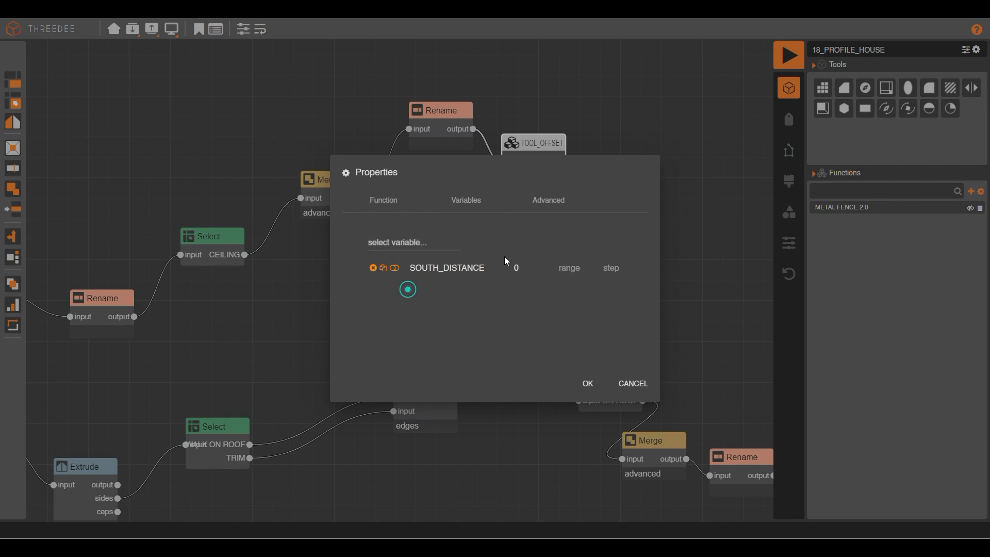
pyautogui.click(505, 268)
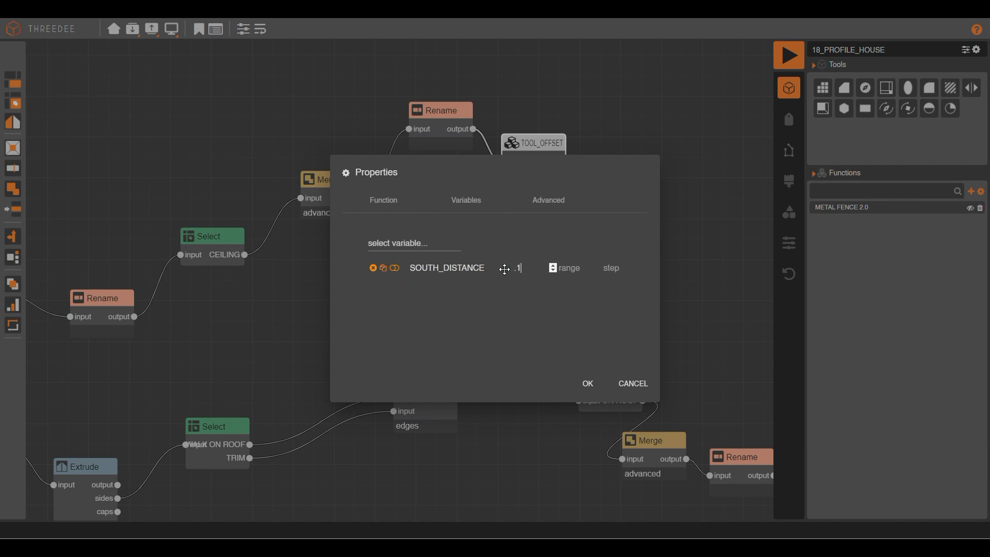
pyautogui.click(587, 383)
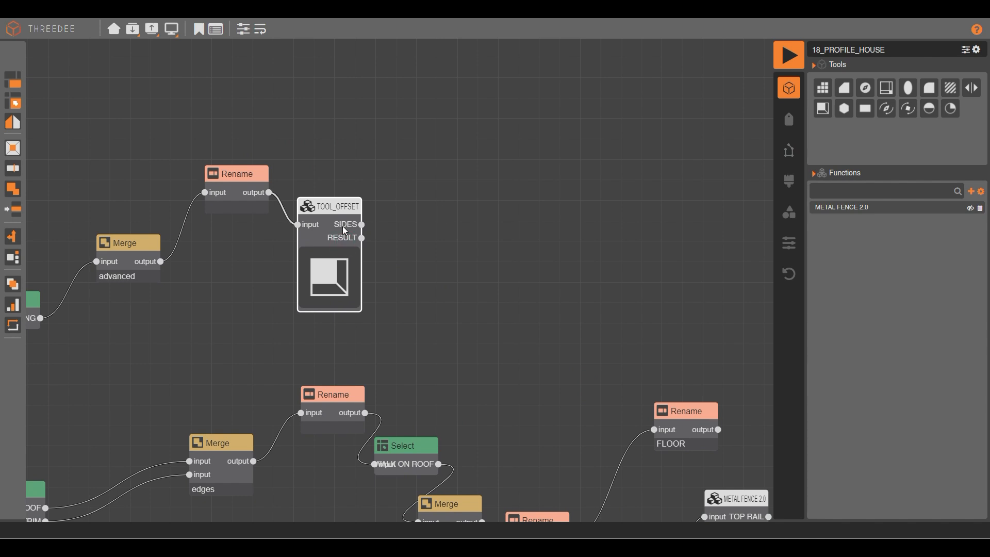
# Add a second TOOL_OFFSET and connect the first one's RESULT output to its input.
pyautogui.moveTo(361, 237); pyautogui.dragTo(439, 181)
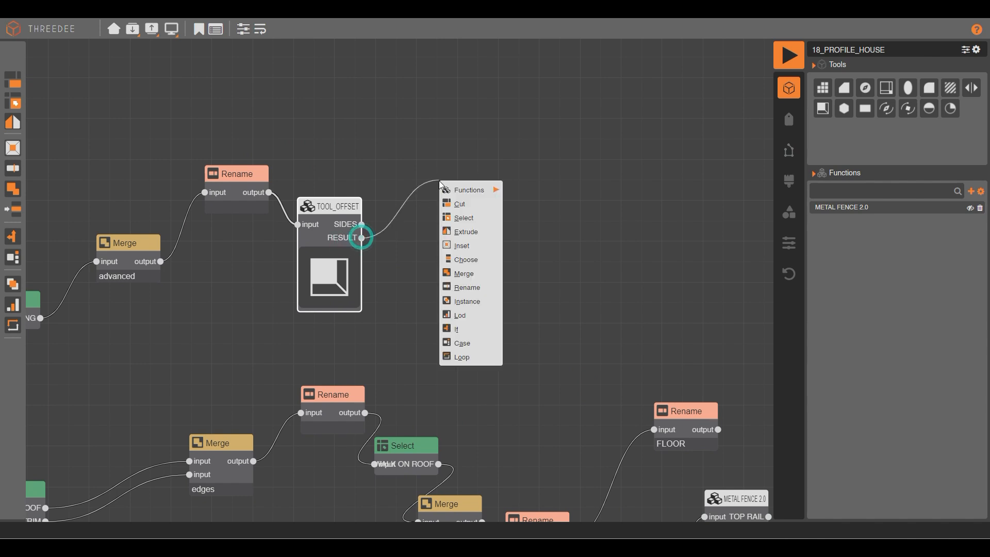
pyautogui.click(573, 158)
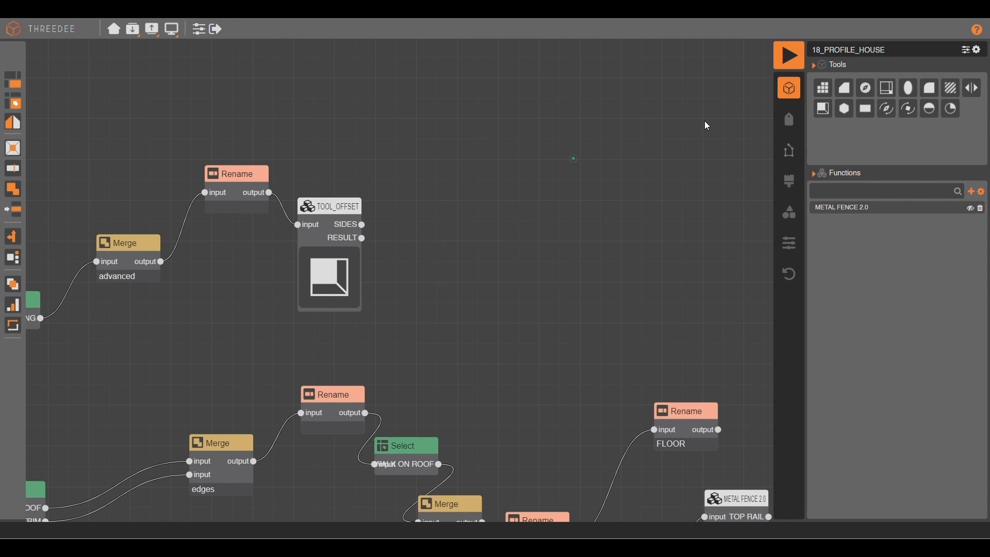
pyautogui.moveTo(822, 110); pyautogui.dragTo(457, 223)
pyautogui.moveTo(361, 237); pyautogui.dragTo(456, 247)
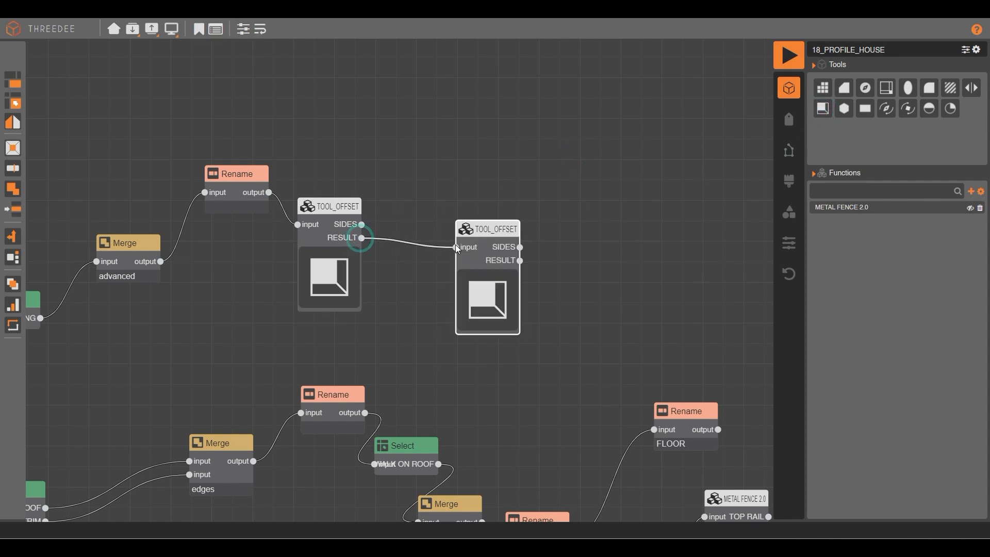
# Set the second TOOL_OFFSET's SOUTH_DISTANCE variable to .25.
pyautogui.click(260, 29)
pyautogui.click(409, 240)
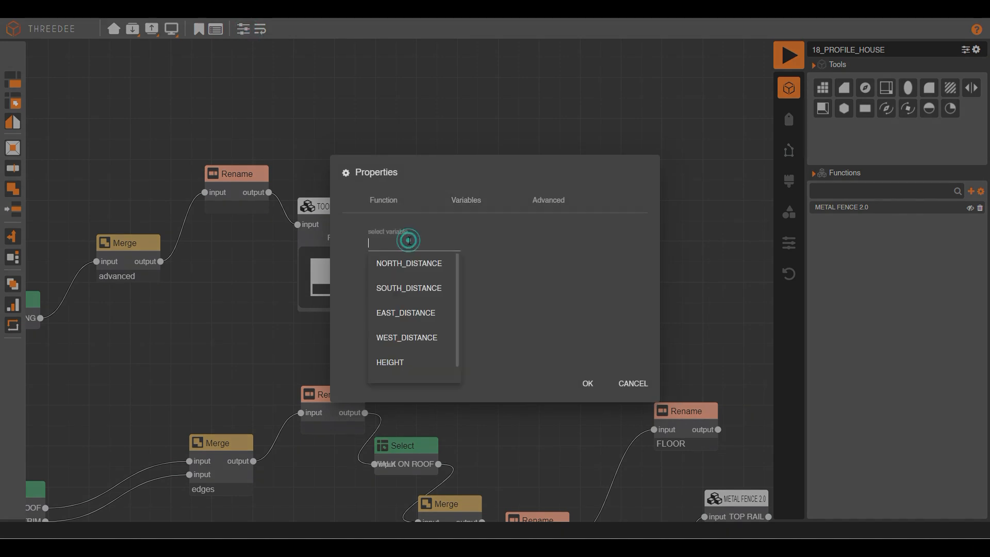
pyautogui.click(415, 287)
pyautogui.click(517, 267)
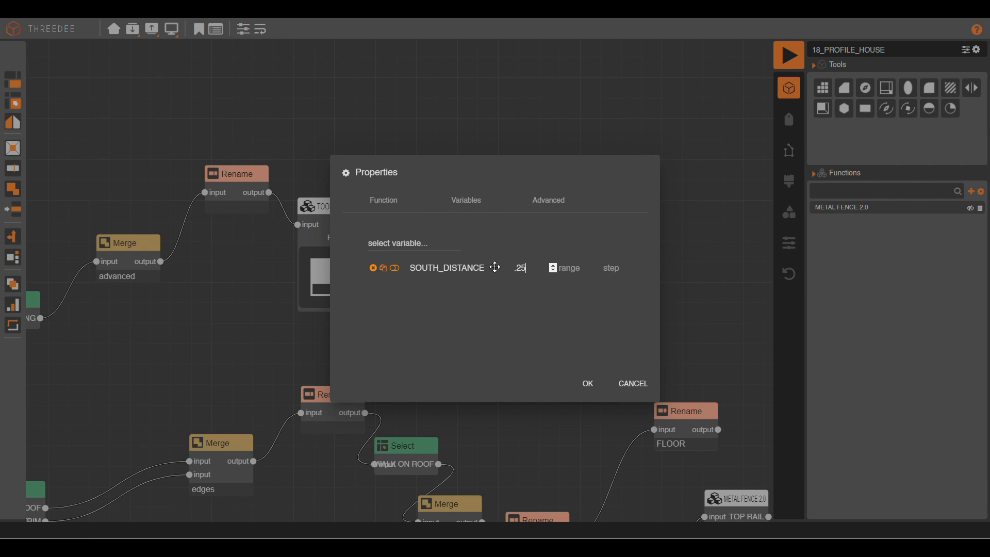
pyautogui.click(588, 383)
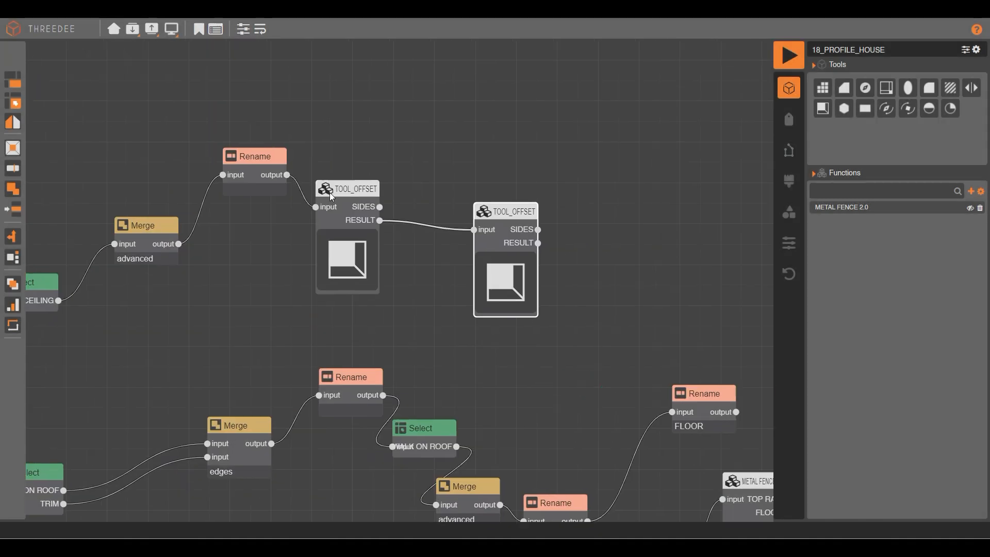
# Add a Rename on the first TOOL_OFFSET's SIDES output that labels all faces CEILING.
pyautogui.moveTo(379, 207); pyautogui.dragTo(424, 122)
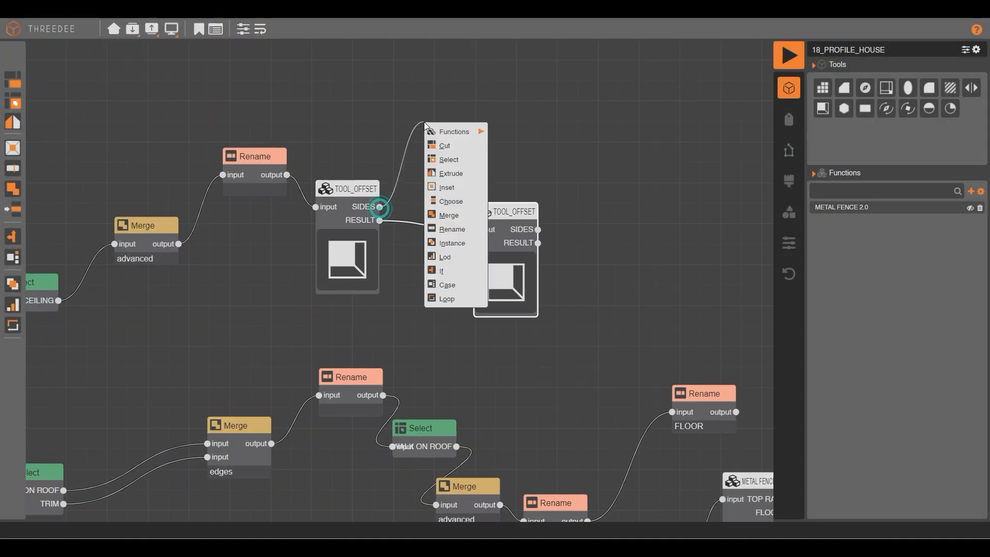
pyautogui.click(469, 224)
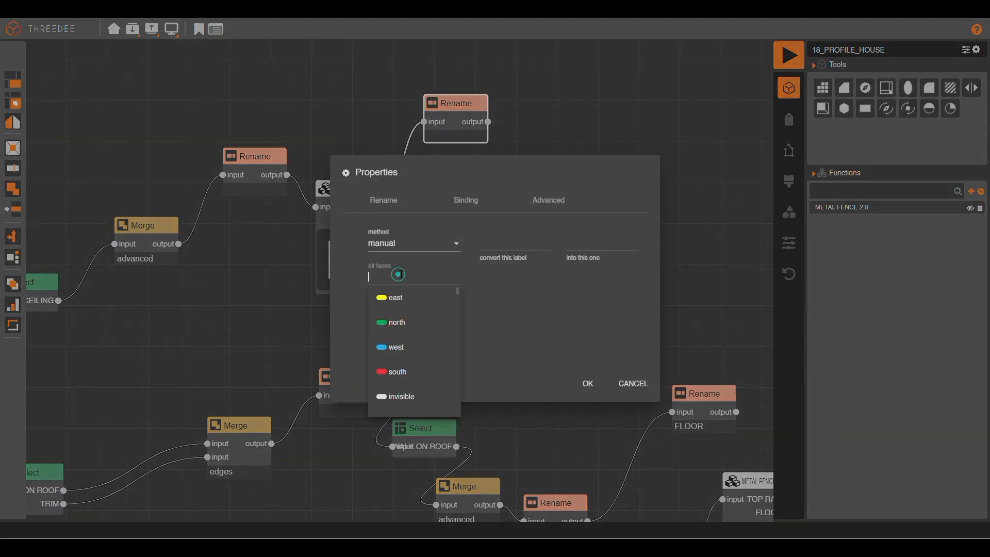
pyautogui.write('C')
pyautogui.click(418, 347)
pyautogui.click(587, 383)
# Run the graph and examine the offset strips along the outer edge of the ceiling.
pyautogui.click(789, 56)
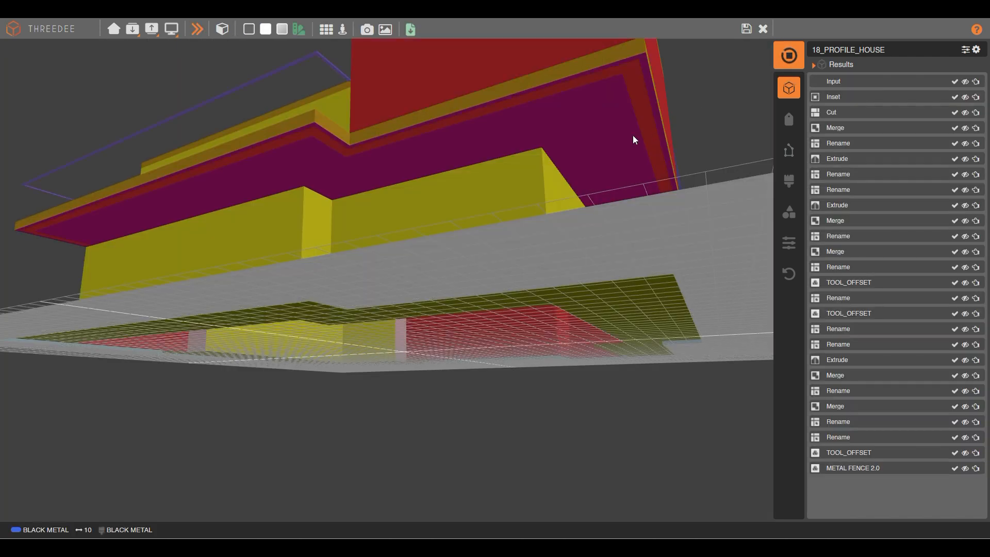
pyautogui.moveTo(632, 135); pyautogui.dragTo(538, 181, button='middle')
pyautogui.scroll(5, 590, 168)
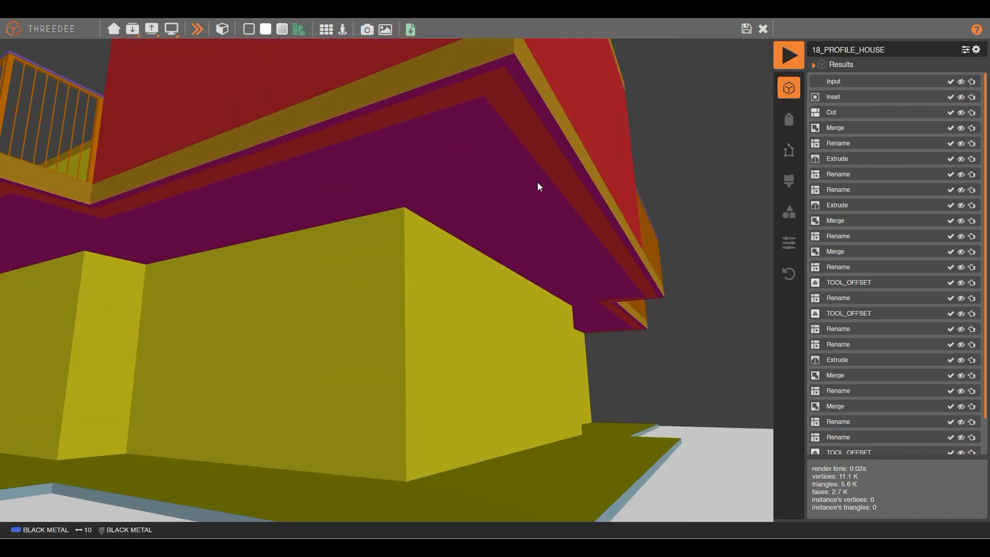
pyautogui.scroll(-2, 660, 281)
pyautogui.click(663, 285)
pyautogui.moveTo(469, 102); pyautogui.dragTo(287, 47, button='middle')
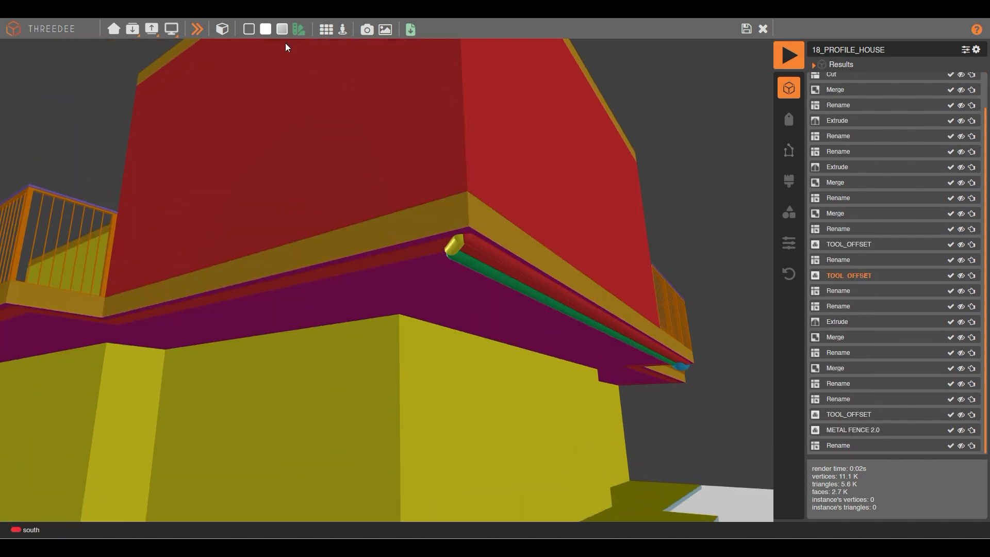
# Switch the model to the uncoloured display with outlines and check the ceiling strips under the overhang.
pyautogui.click(251, 32)
pyautogui.moveTo(619, 217); pyautogui.dragTo(586, 170, button='middle')
pyautogui.click(635, 170)
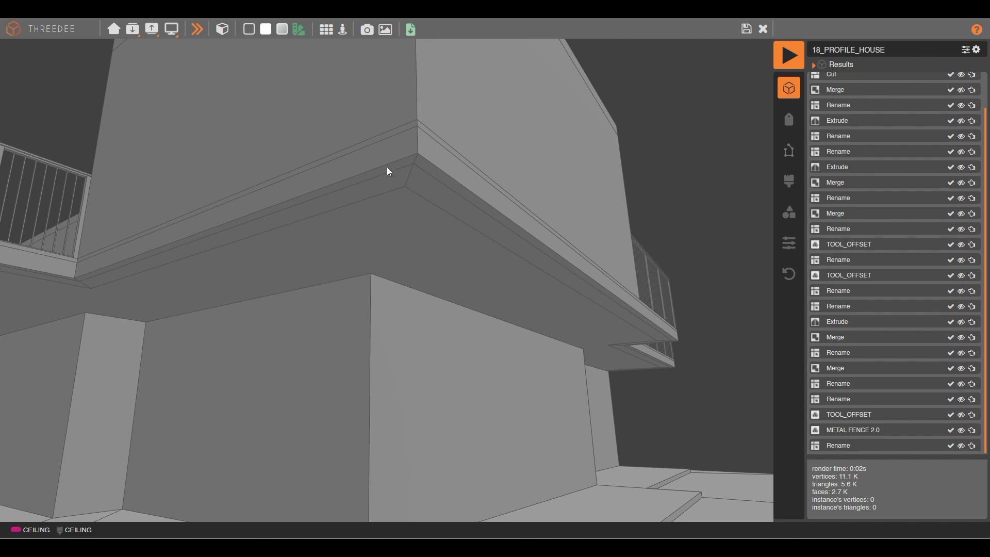
# Return to the node graph and add a TOOL_CORNERS node fed by the second TOOL_OFFSET's SIDES output.
pyautogui.click(744, 28)
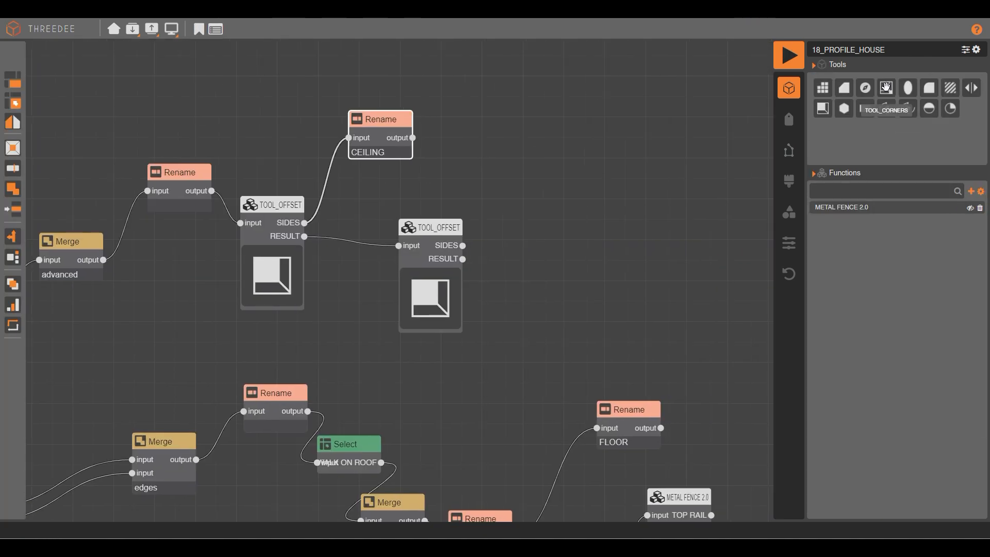
pyautogui.moveTo(886, 87); pyautogui.dragTo(539, 179)
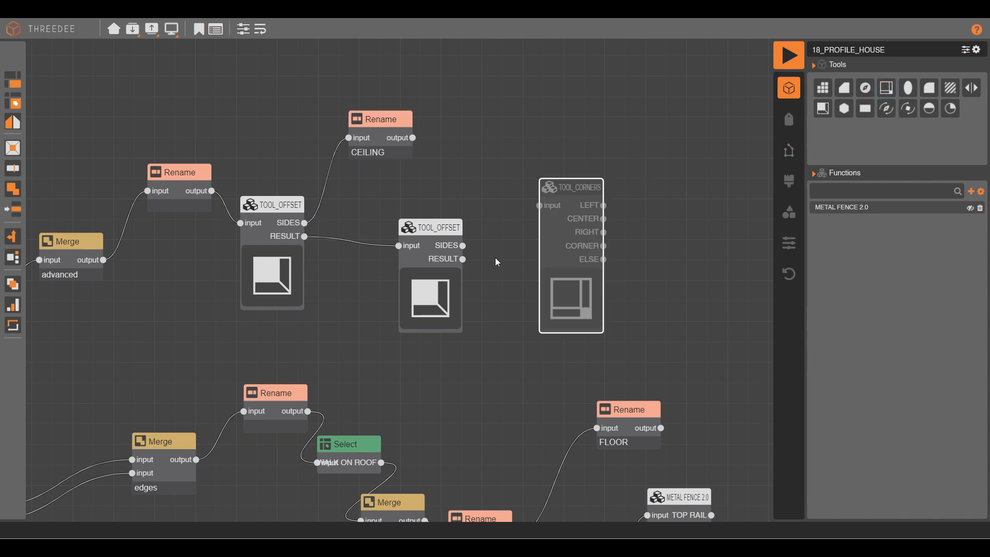
pyautogui.moveTo(463, 245); pyautogui.dragTo(561, 190)
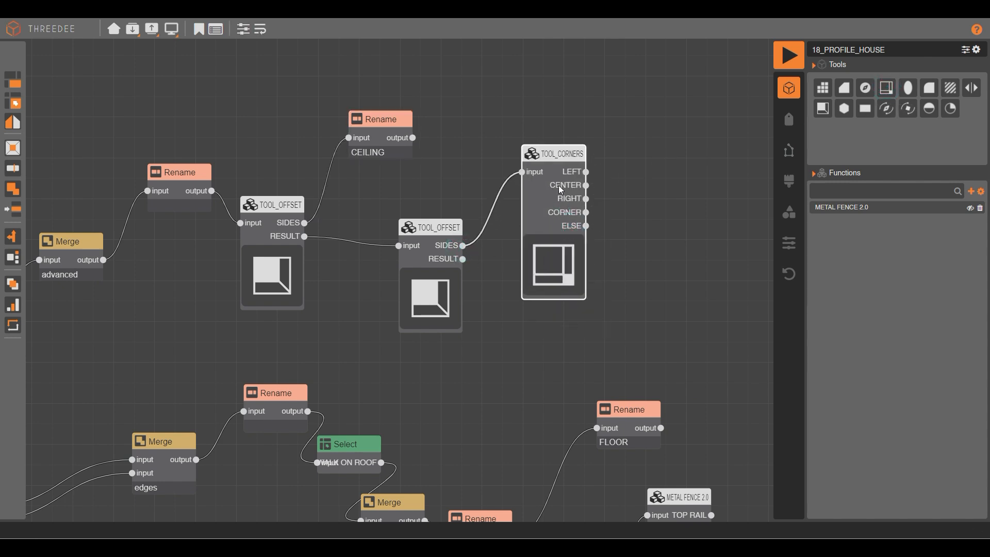
# Add the MERGE_CORNER variable to the TOOL_CORNERS node and set it to 1.
pyautogui.click(242, 29)
pyautogui.click(400, 244)
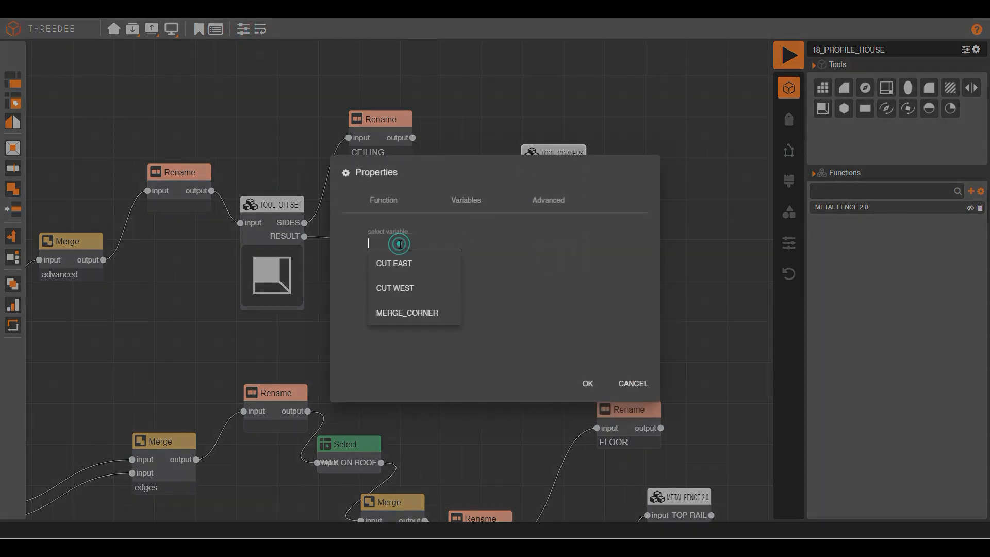
pyautogui.click(446, 315)
pyautogui.click(552, 268)
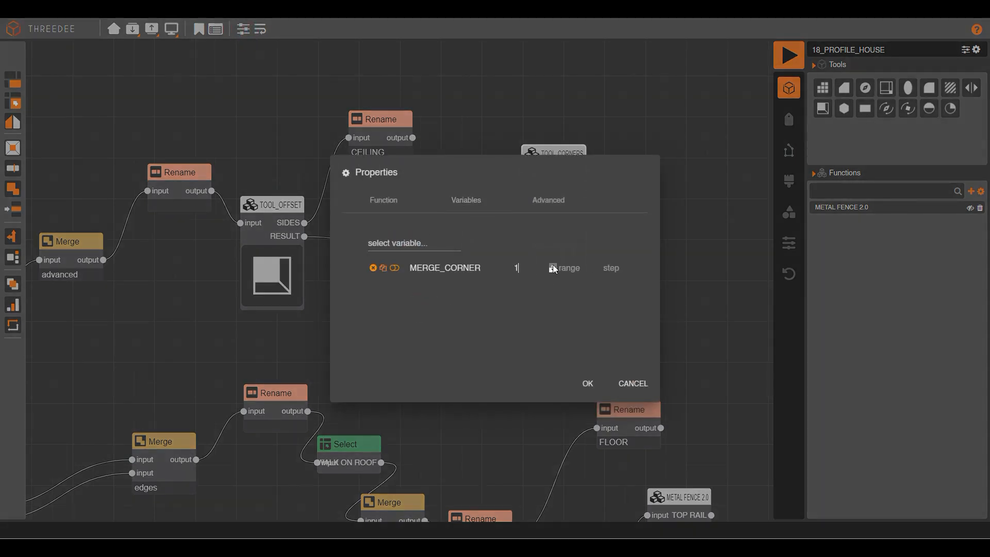
pyautogui.click(580, 381)
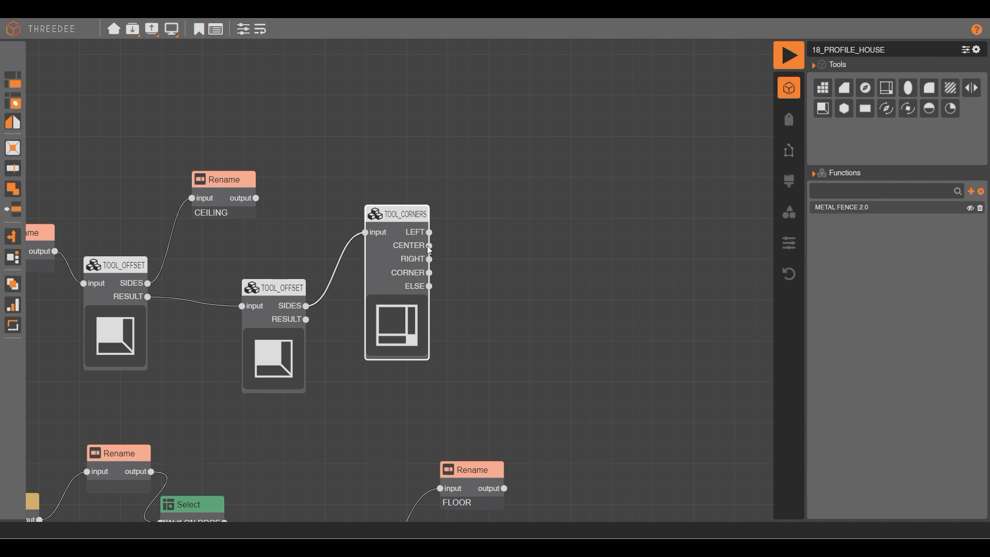
# Add a Rename on TOOL_CORNERS' CENTER output that labels all faces CEILING.
pyautogui.moveTo(430, 251); pyautogui.dragTo(485, 160)
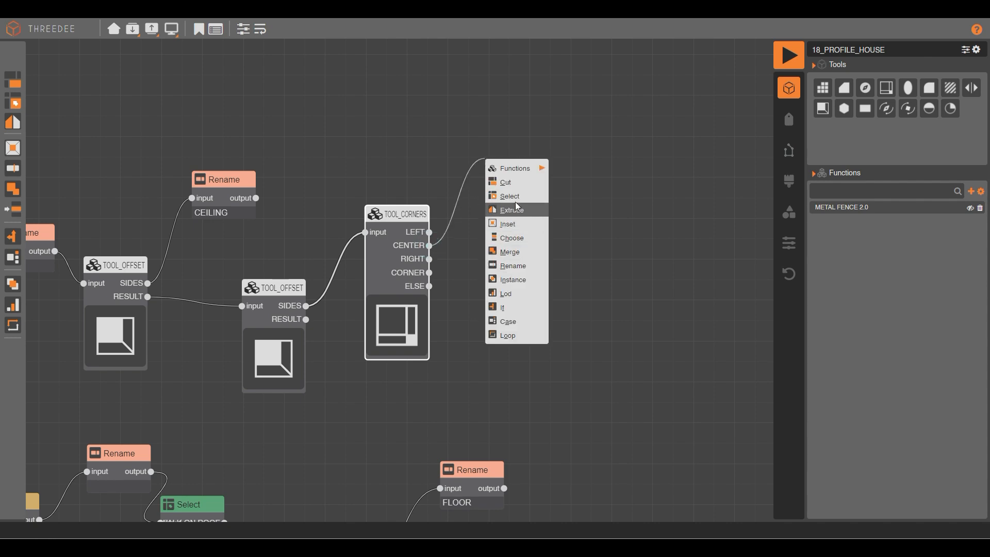
pyautogui.click(516, 266)
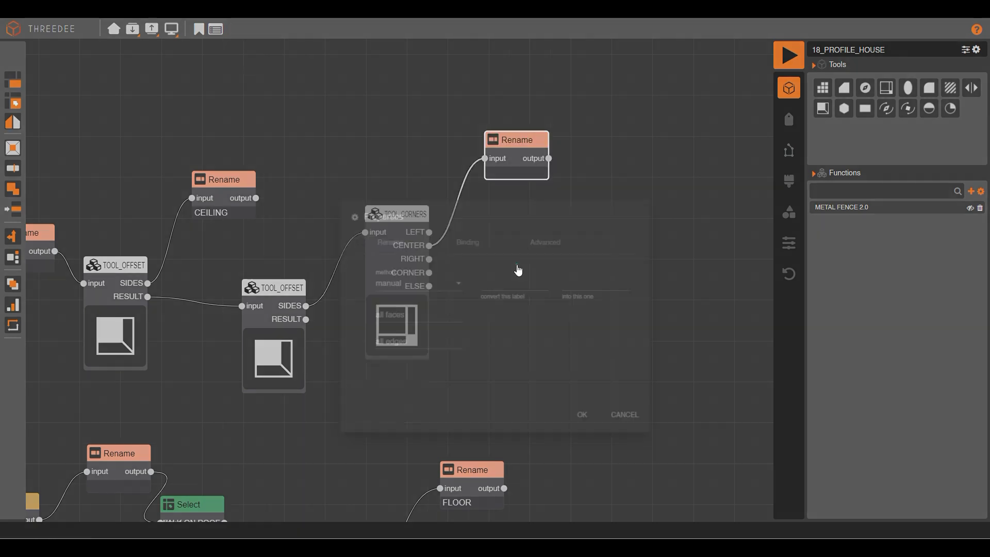
pyautogui.click(408, 278)
pyautogui.scroll(-3, 412, 335)
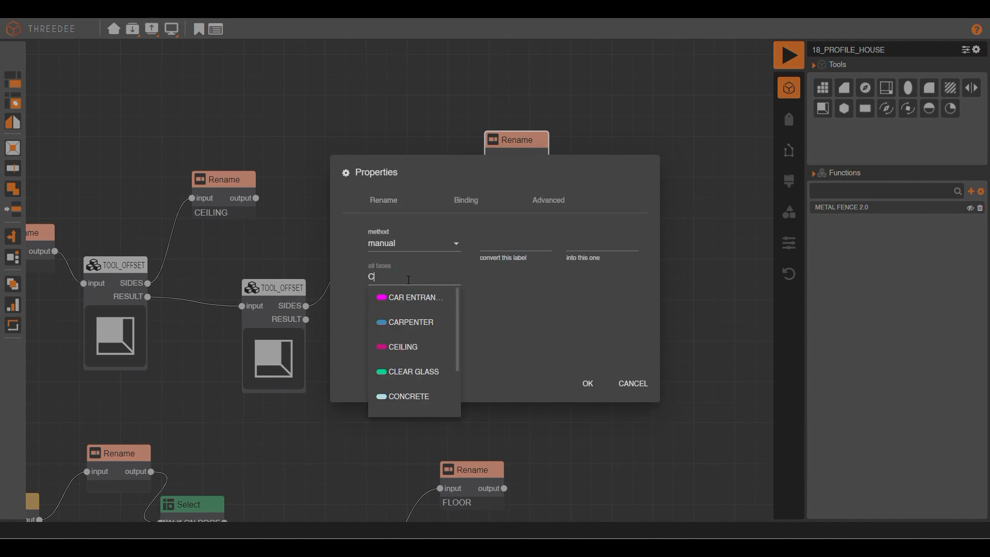
pyautogui.click(407, 347)
pyautogui.click(580, 382)
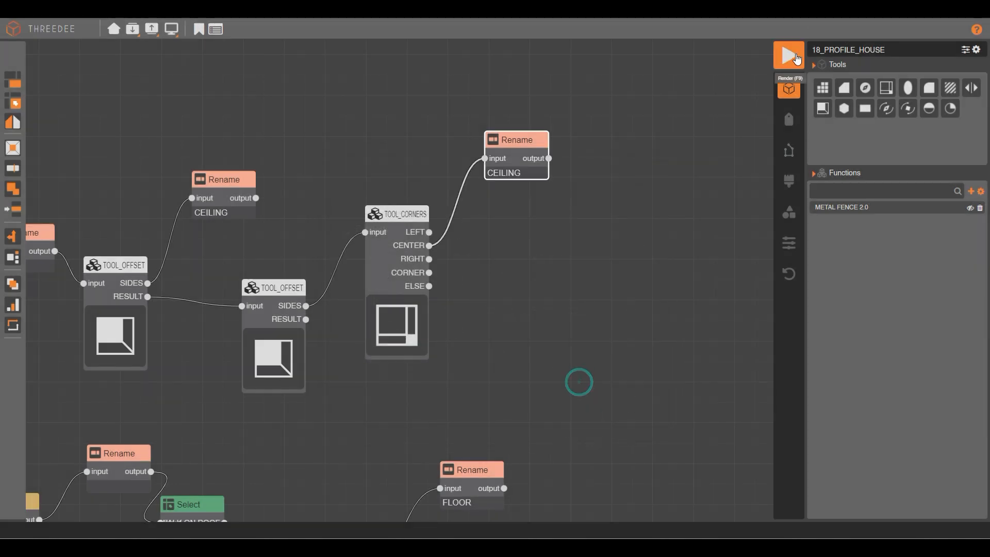
# Run the graph and examine the corner squares in the ceiling strips under the overhang.
pyautogui.click(788, 54)
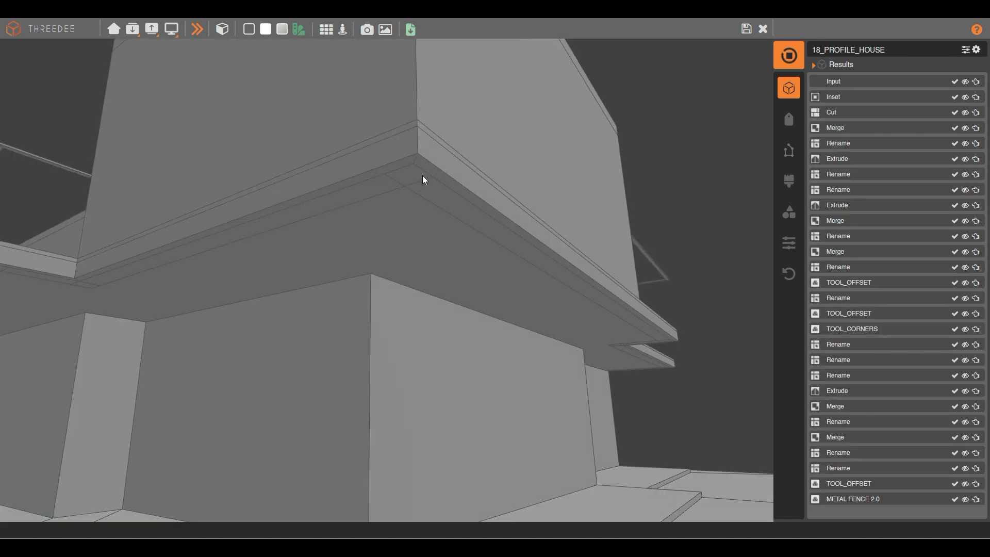
pyautogui.click(409, 174)
pyautogui.moveTo(410, 174); pyautogui.dragTo(361, 242, button='middle')
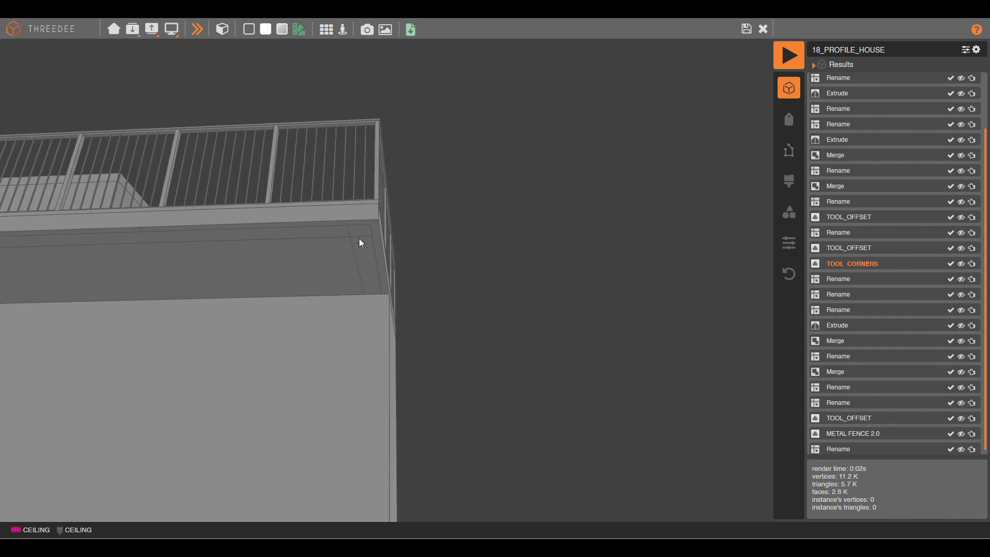
# Add an Extrude on TOOL_CORNERS' CORNER output, using the amount method with [FLOOR_H].
pyautogui.click(746, 29)
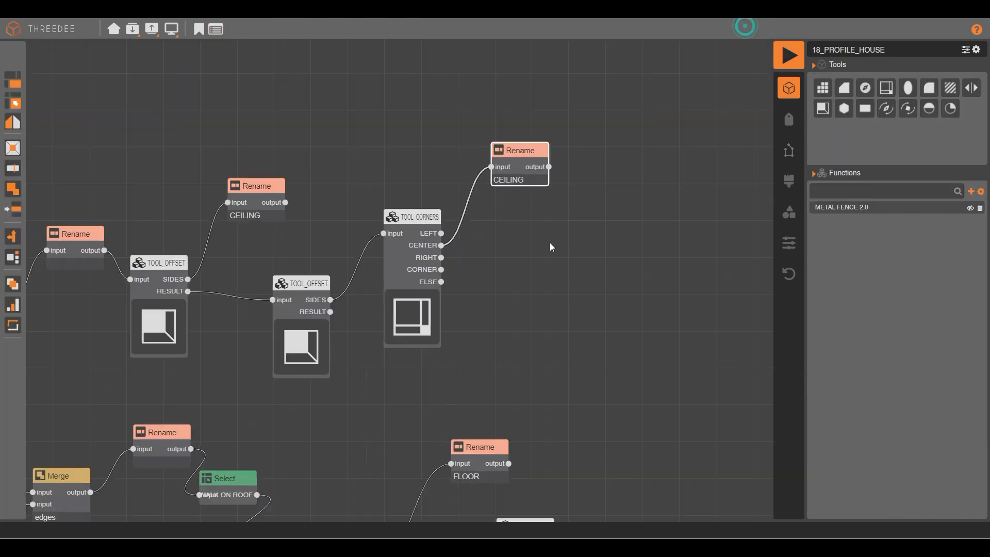
pyautogui.scroll(-3, 549, 243)
pyautogui.moveTo(614, 203); pyautogui.dragTo(498, 244)
pyautogui.scroll(5, 424, 225)
pyautogui.moveTo(360, 372); pyautogui.dragTo(473, 306)
pyautogui.click(508, 356)
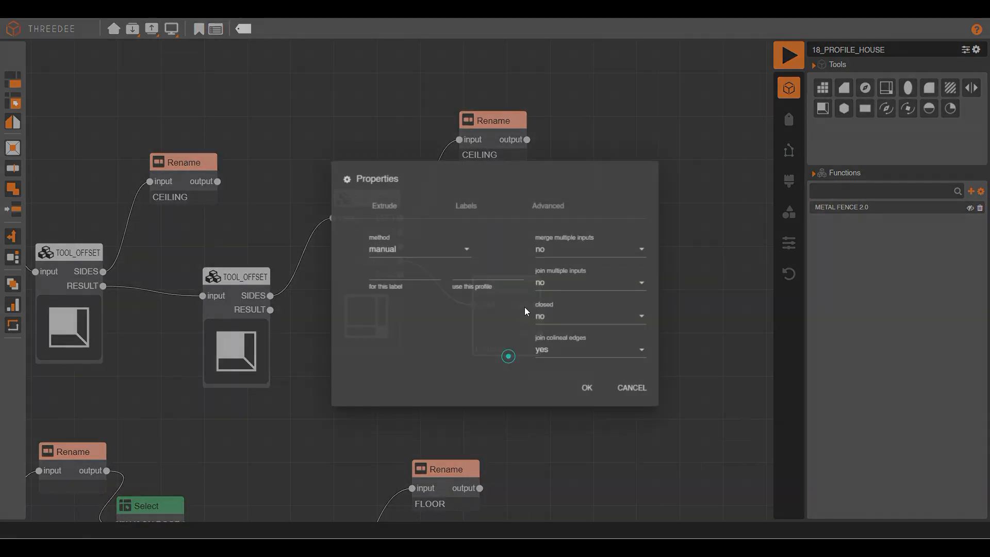
pyautogui.click(393, 246)
pyautogui.click(393, 263)
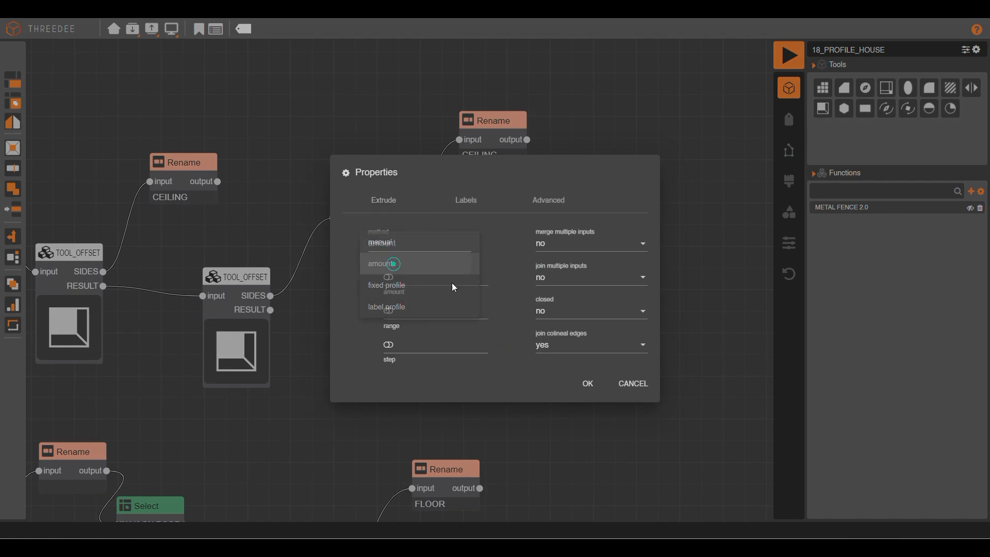
pyautogui.click(388, 278)
pyautogui.scroll(-1, 437, 340)
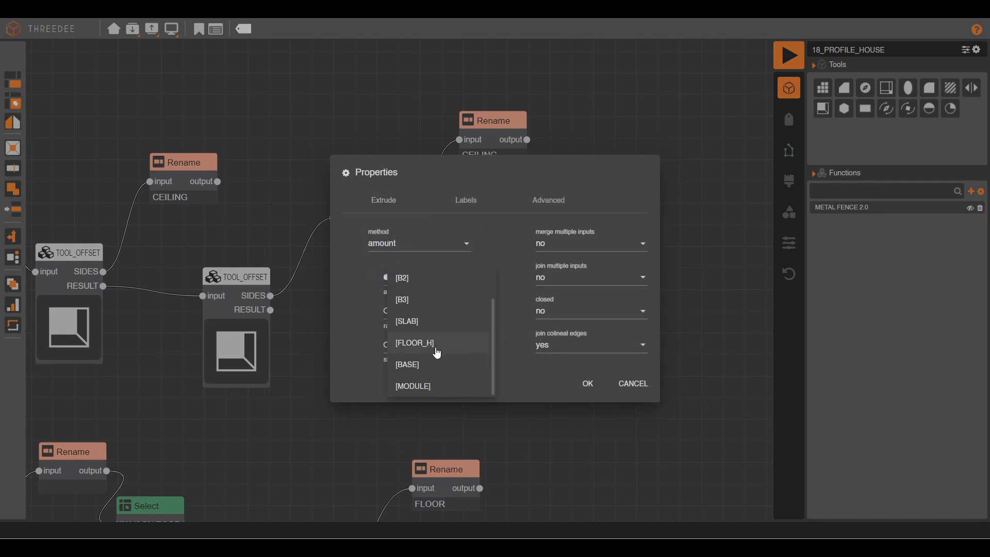
pyautogui.click(435, 344)
pyautogui.click(586, 383)
# Run the graph, inspect the extruded corner columns around the house, and switch the model back to the coloured display.
pyautogui.click(788, 54)
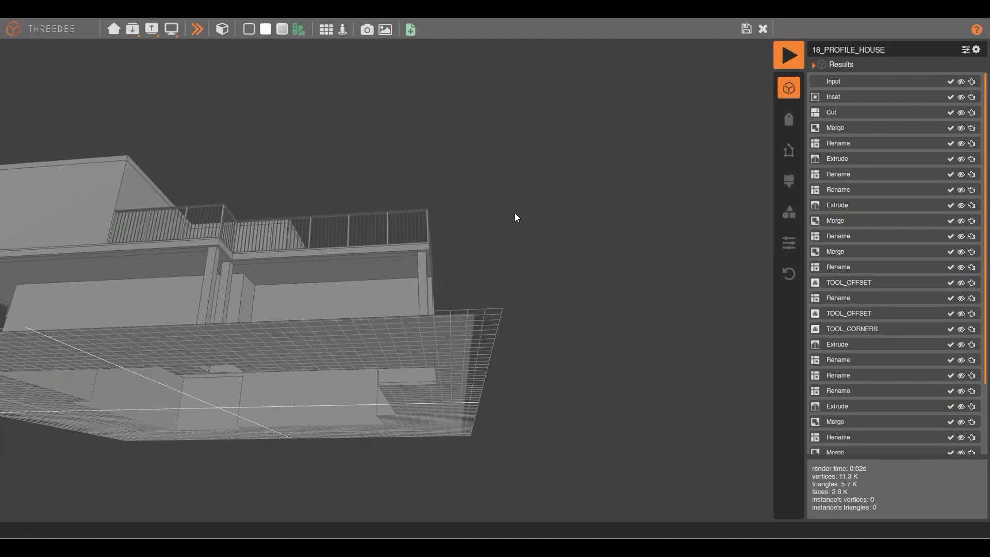
pyautogui.moveTo(515, 217); pyautogui.dragTo(539, 256)
pyautogui.scroll(-5, 538, 252)
pyautogui.moveTo(341, 255); pyautogui.dragTo(392, 242)
pyautogui.click(265, 29)
pyautogui.moveTo(567, 183); pyautogui.dragTo(439, 194)
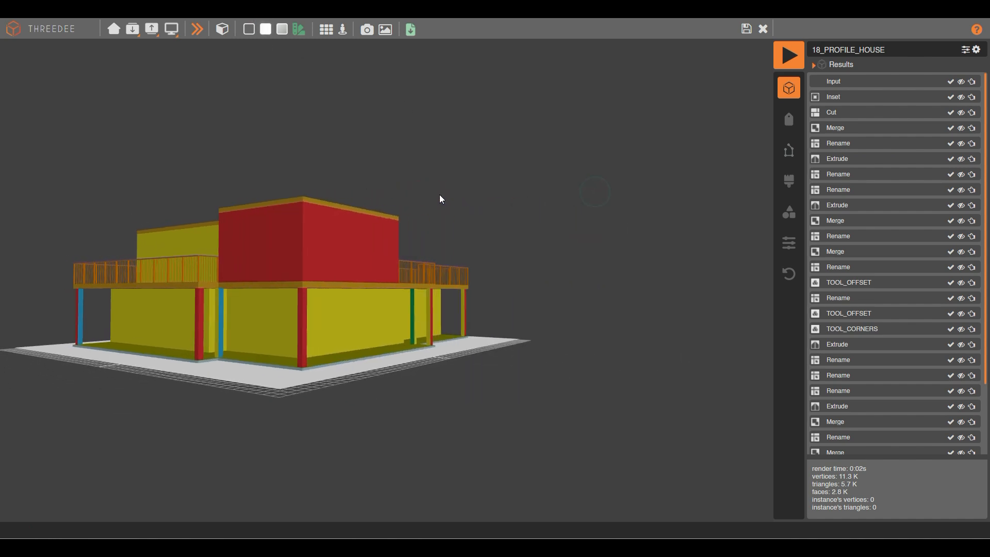
# Add a Rename on the column Extrude's sides output that labels all faces TRIM.
pyautogui.click(746, 29)
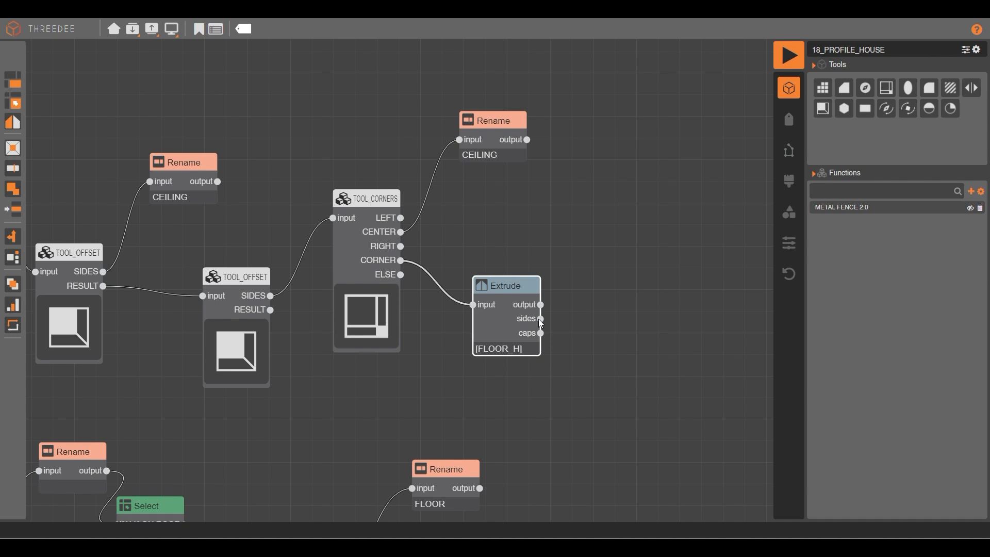
pyautogui.moveTo(540, 319); pyautogui.dragTo(590, 290)
pyautogui.click(630, 398)
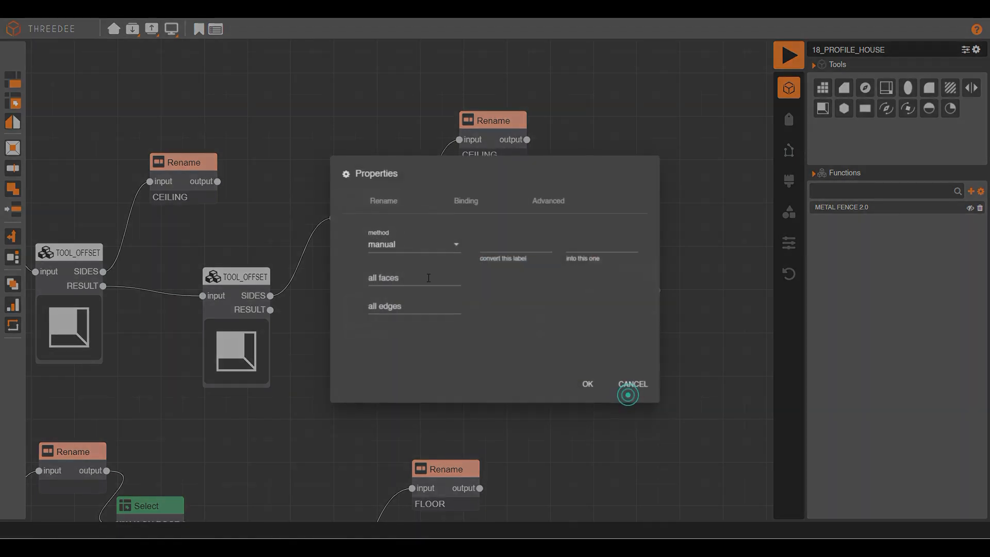
pyautogui.click(420, 276)
pyautogui.write('T')
pyautogui.click(407, 393)
pyautogui.click(585, 387)
# Run the graph and generate new house variations to check the trim columns from ground level.
pyautogui.click(792, 52)
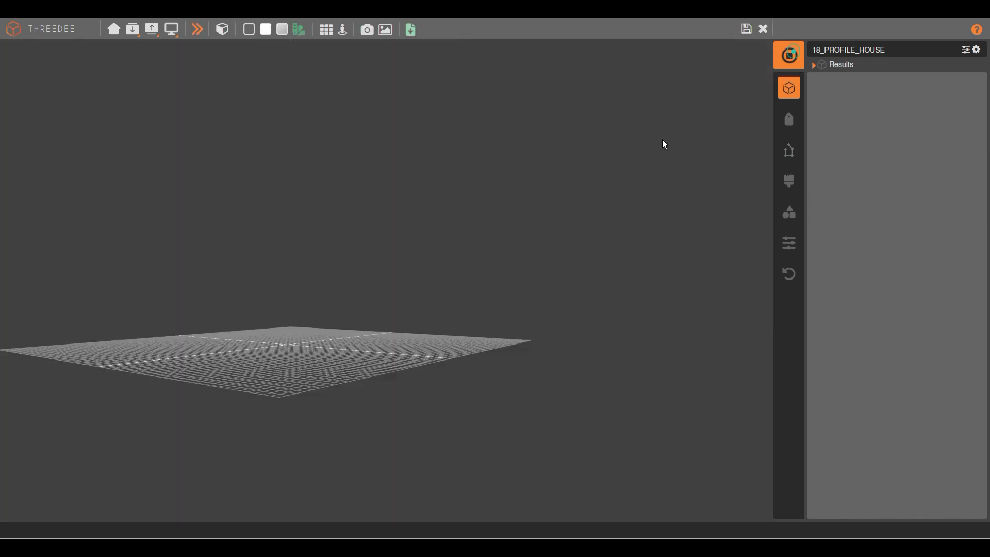
pyautogui.moveTo(558, 239)
pyautogui.mouseDown()
pyautogui.moveTo(429, 257)
pyautogui.moveTo(460, 271)
pyautogui.moveTo(331, 283)
pyautogui.moveTo(354, 258)
pyautogui.moveTo(369, 290)
pyautogui.moveTo(171, 284)
pyautogui.moveTo(262, 256)
pyautogui.mouseUp()
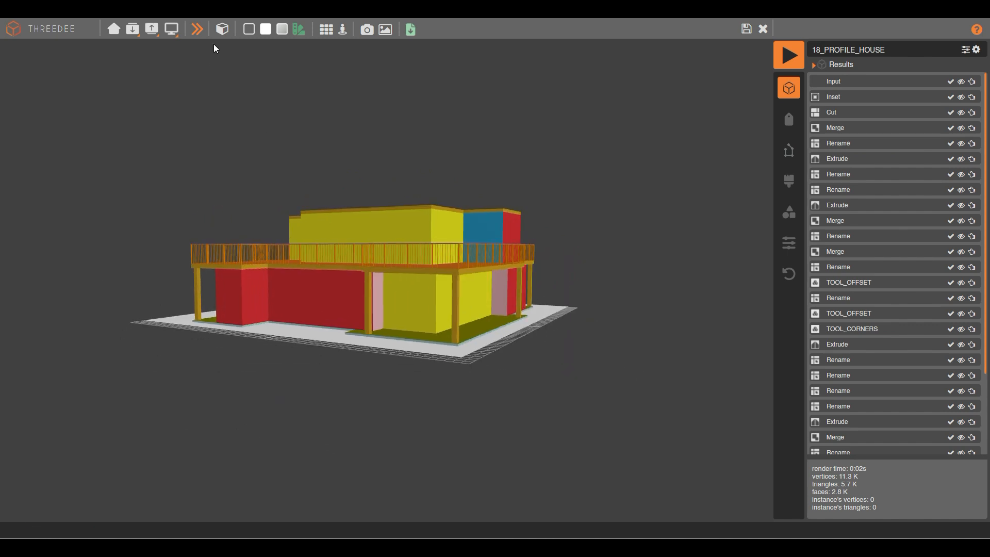
pyautogui.click(196, 30)
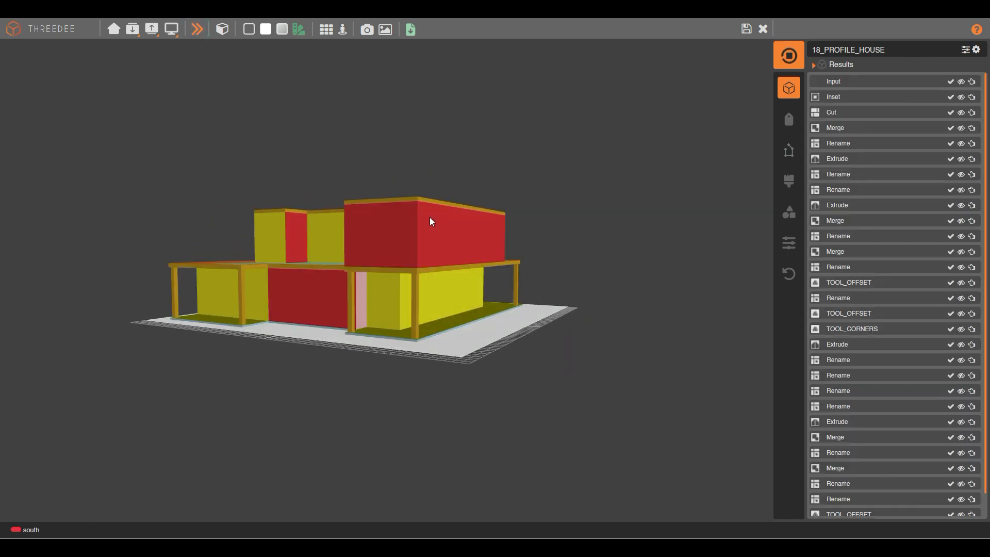
pyautogui.click(197, 29)
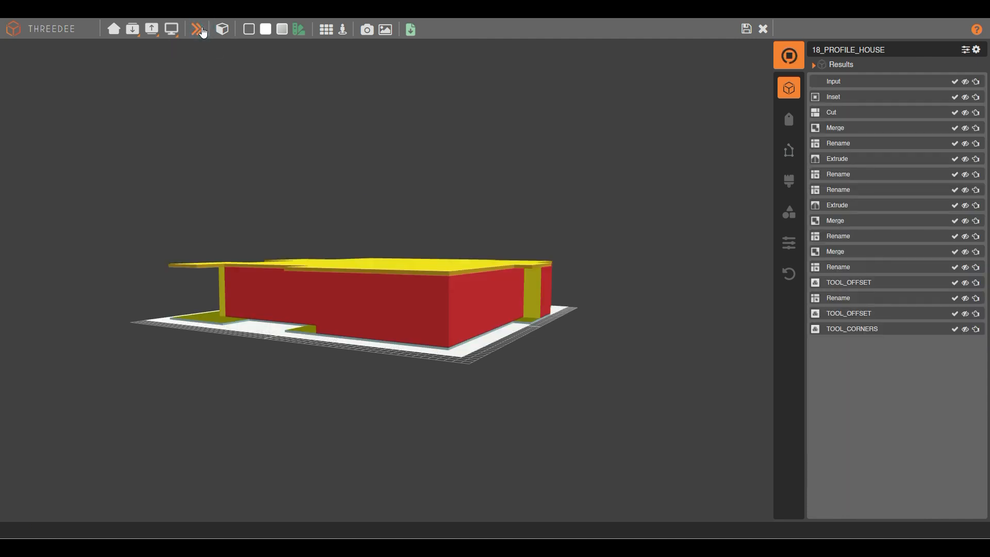
pyautogui.moveTo(251, 164); pyautogui.dragTo(394, 169)
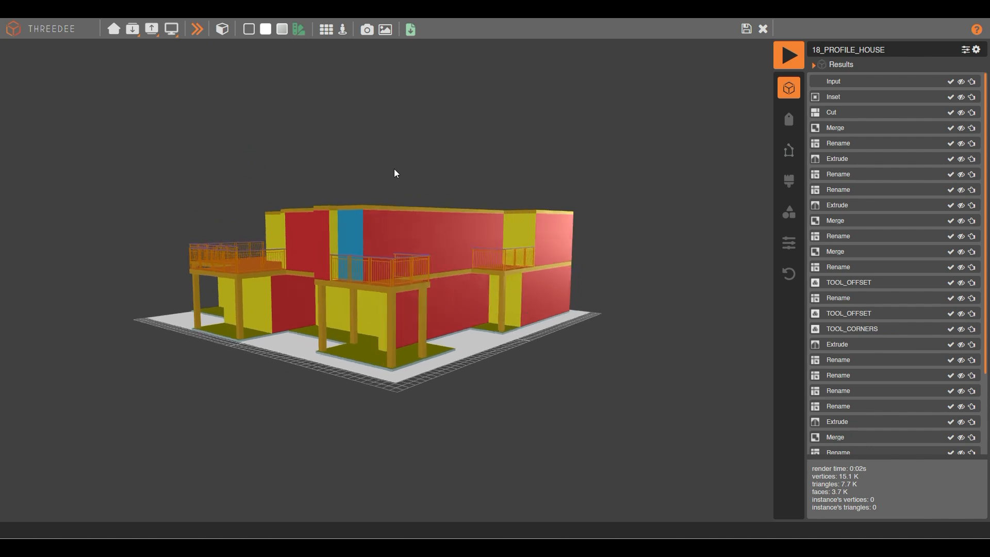
# Generate further house variations and examine the roofs, fences and columns from above.
pyautogui.click(197, 36)
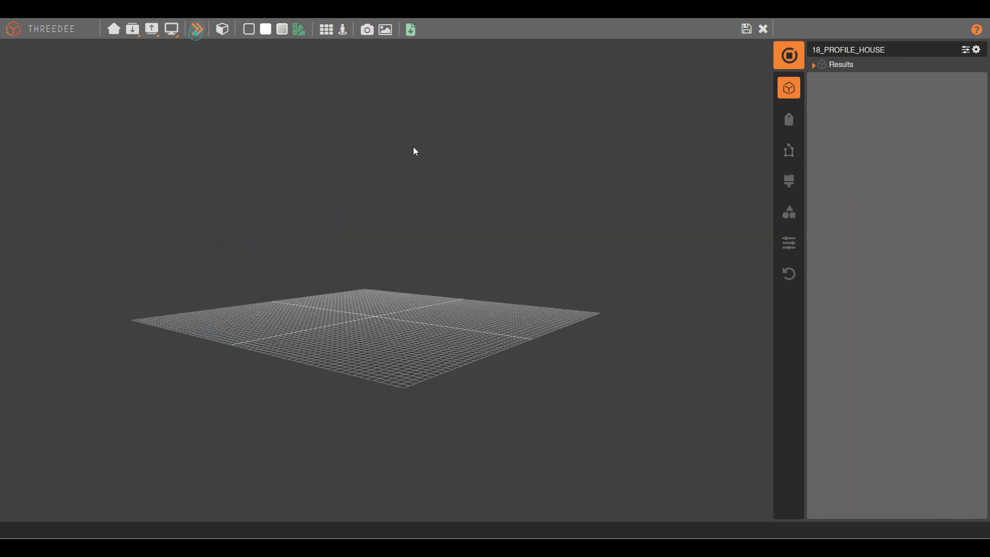
pyautogui.moveTo(525, 187); pyautogui.dragTo(497, 250)
pyautogui.moveTo(455, 186); pyautogui.dragTo(452, 231)
pyautogui.moveTo(459, 285); pyautogui.dragTo(453, 277)
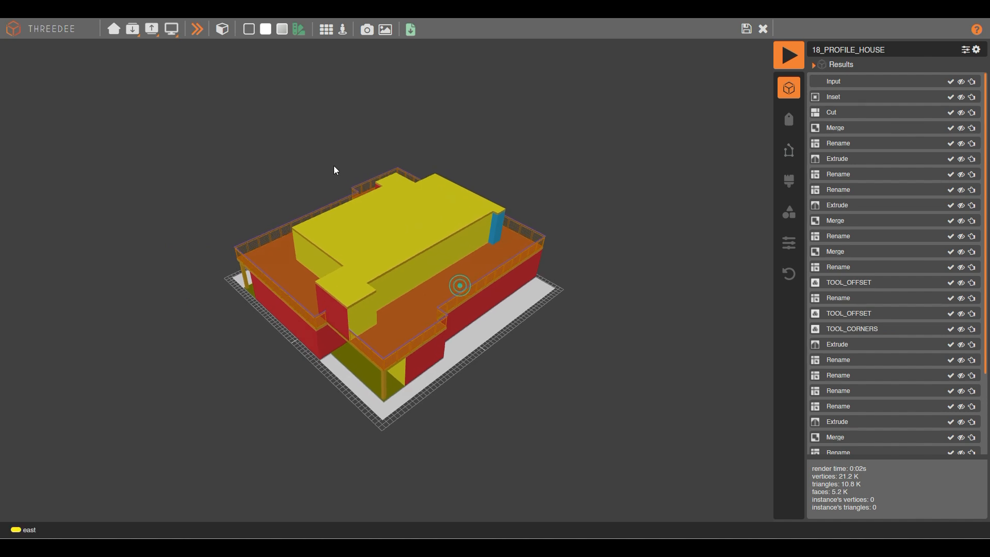
pyautogui.click(197, 30)
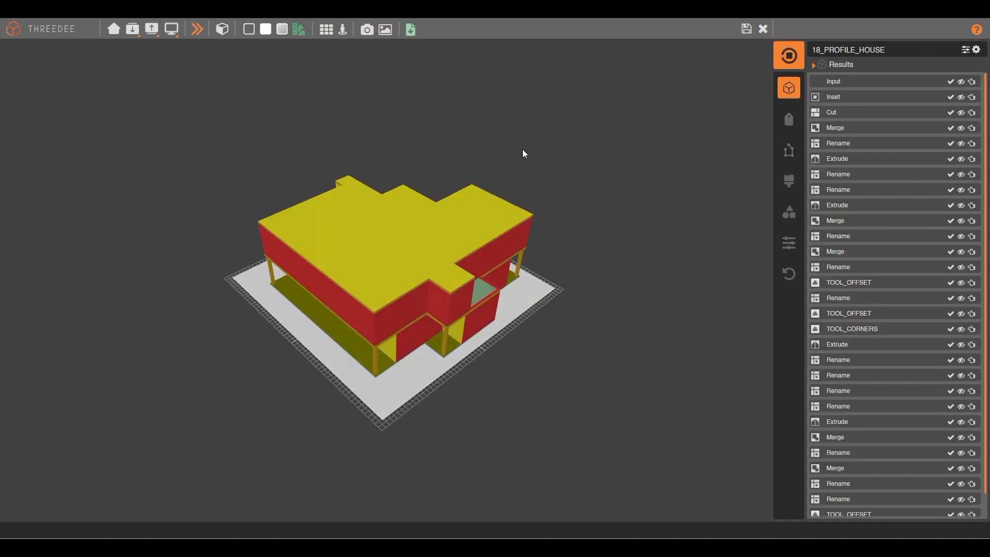
pyautogui.click(195, 34)
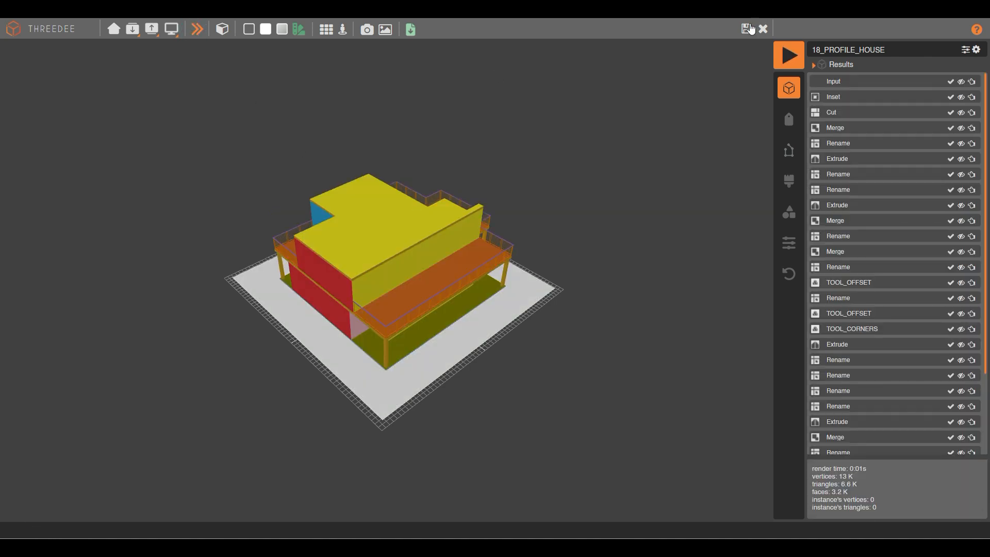
pyautogui.moveTo(598, 173); pyautogui.dragTo(363, 317)
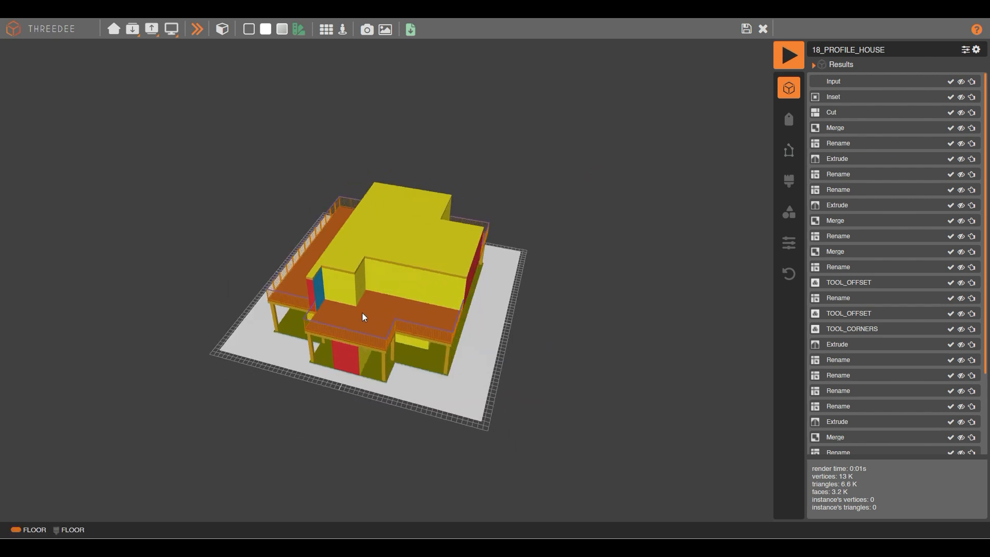
pyautogui.moveTo(359, 282); pyautogui.dragTo(342, 261)
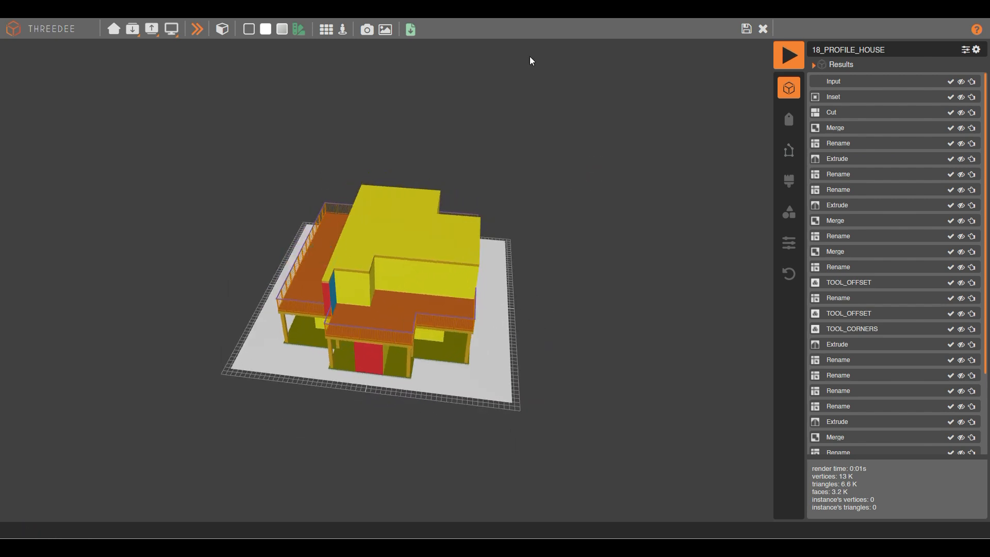
# Set the MODULE variable's value to 6 in the 18_PROFILE_HOUSE variables, edit its range, and run the graph.
pyautogui.click(748, 30)
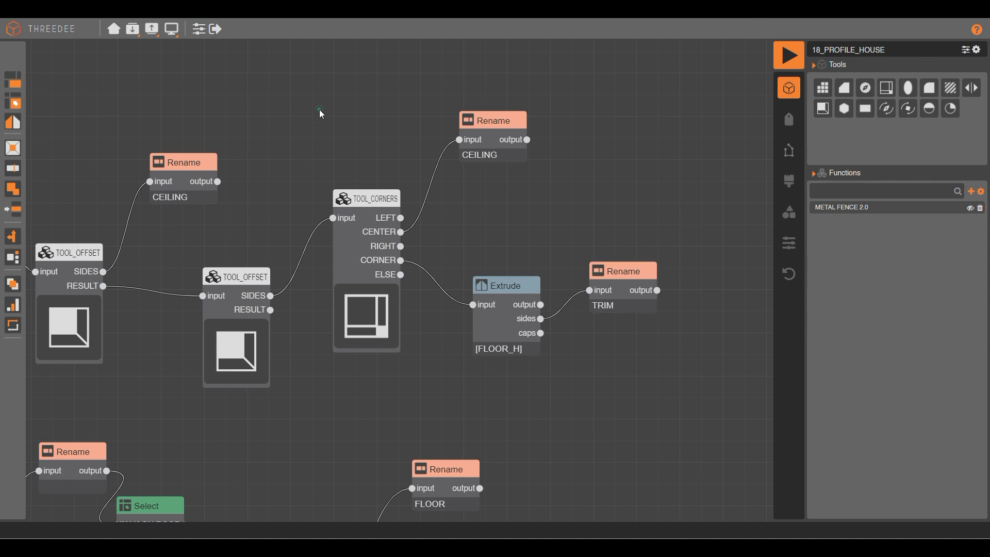
pyautogui.scroll(-3, 426, 147)
pyautogui.click(198, 28)
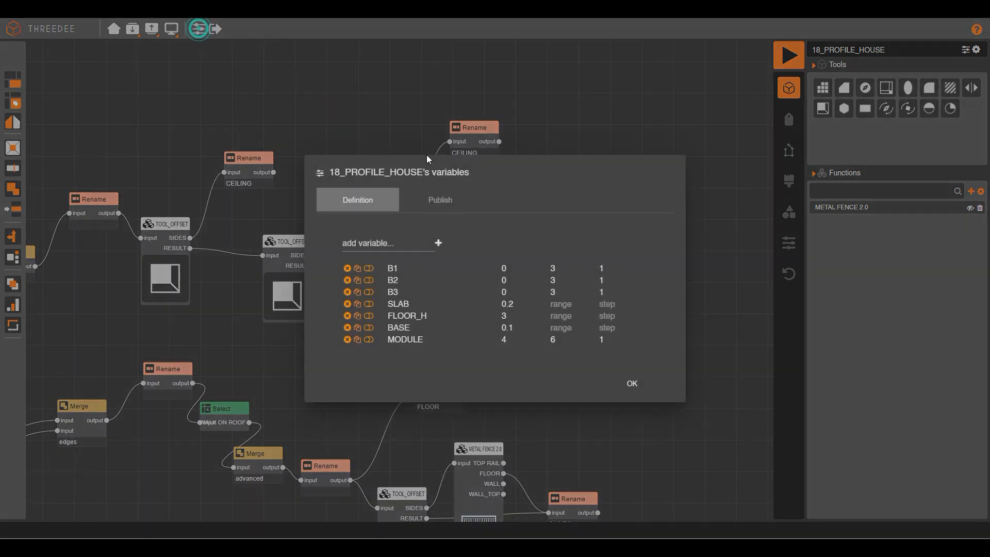
pyautogui.click(521, 340)
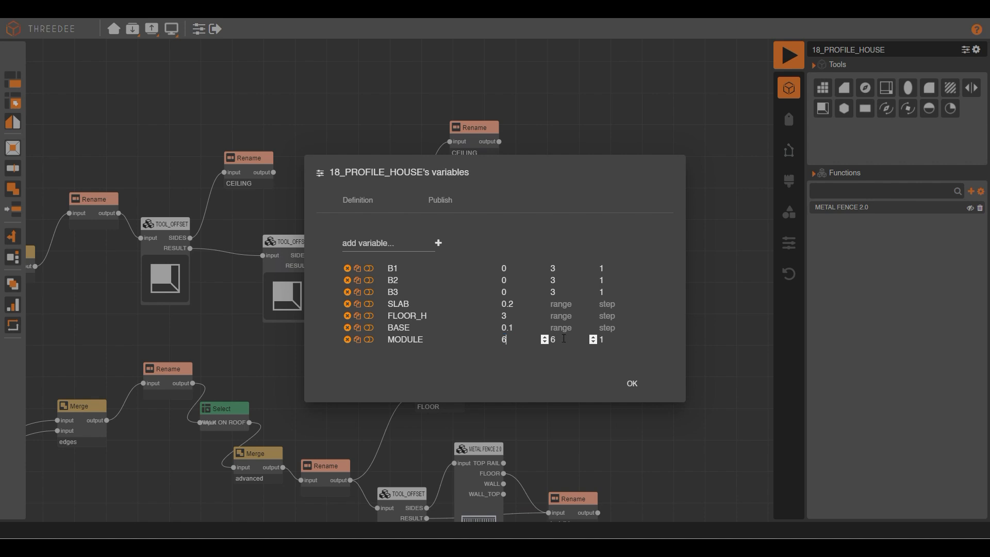
pyautogui.click(533, 338)
pyautogui.click(552, 341)
pyautogui.click(625, 386)
pyautogui.click(786, 59)
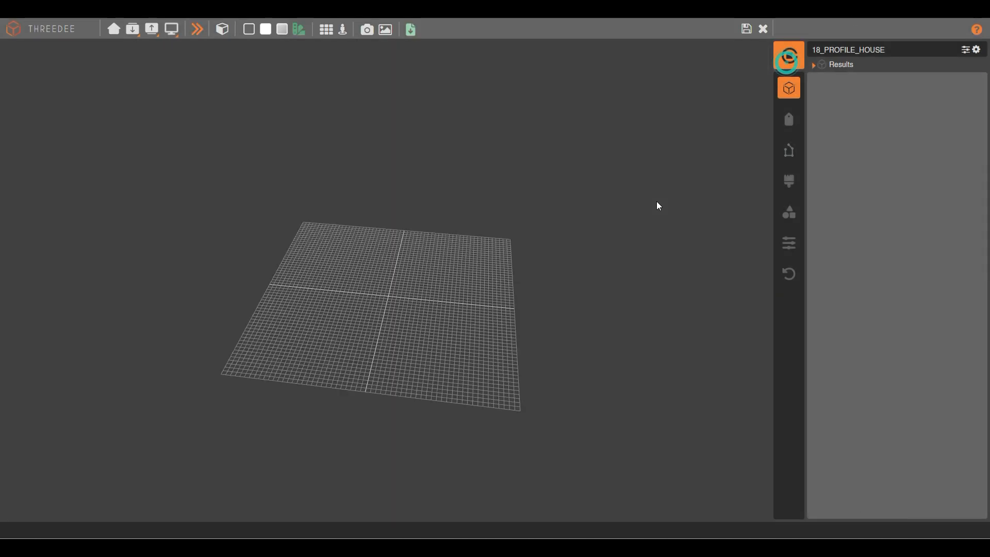
# Generate several new house variations with the edited MODULE variable and orbit around each to examine its proportions.
pyautogui.moveTo(301, 232); pyautogui.dragTo(371, 228)
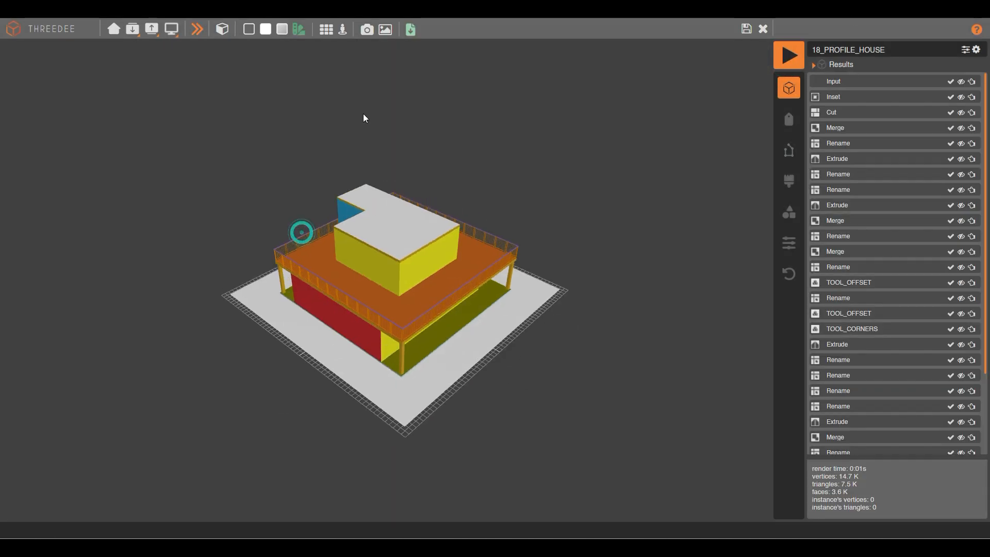
pyautogui.click(196, 34)
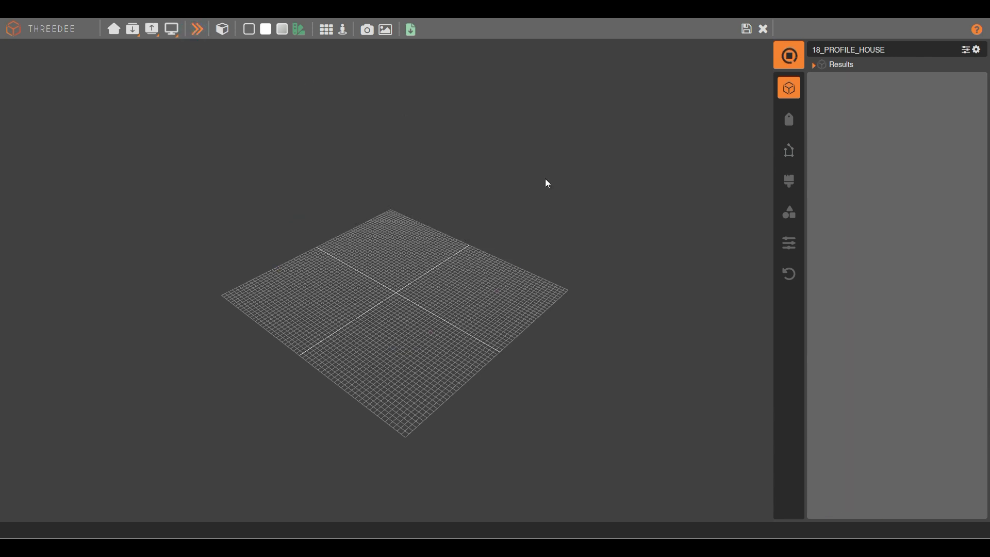
pyautogui.moveTo(446, 217); pyautogui.dragTo(267, 245)
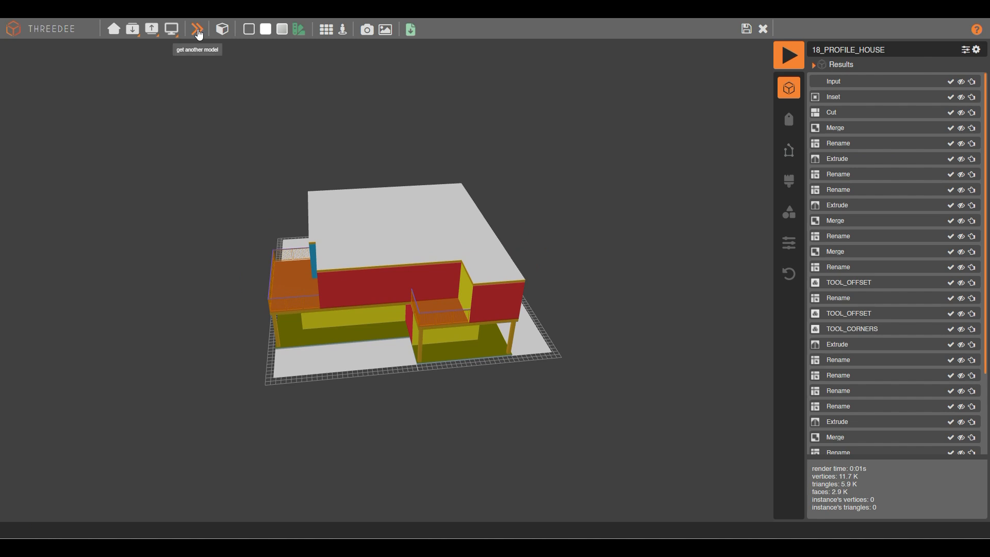
pyautogui.click(197, 30)
pyautogui.moveTo(309, 218); pyautogui.dragTo(170, 154)
pyautogui.click(197, 30)
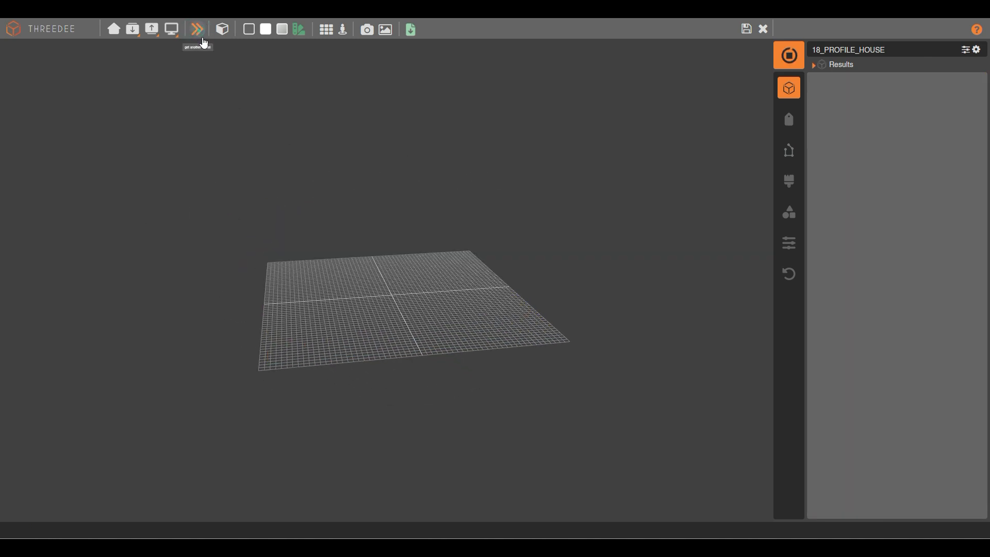
pyautogui.moveTo(397, 214); pyautogui.dragTo(390, 222)
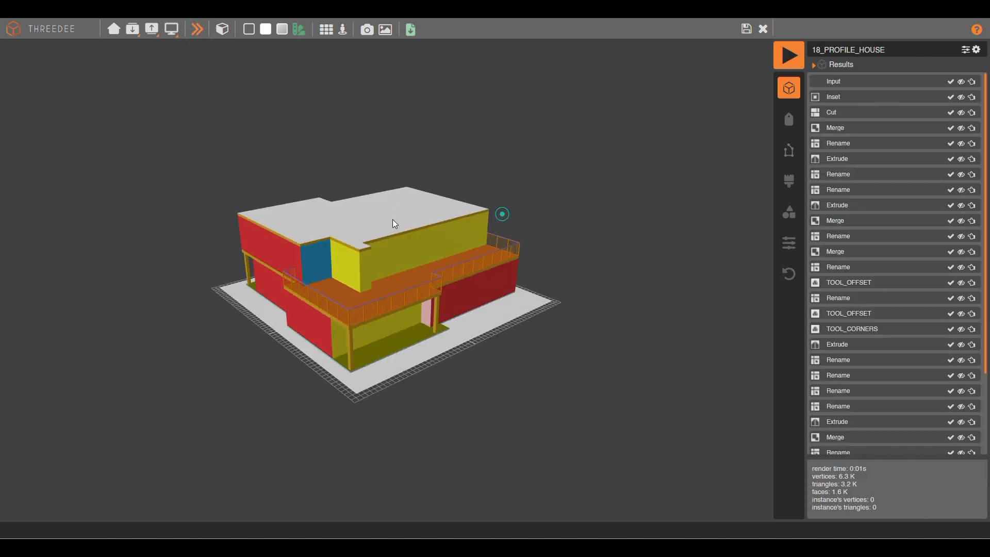
pyautogui.click(196, 31)
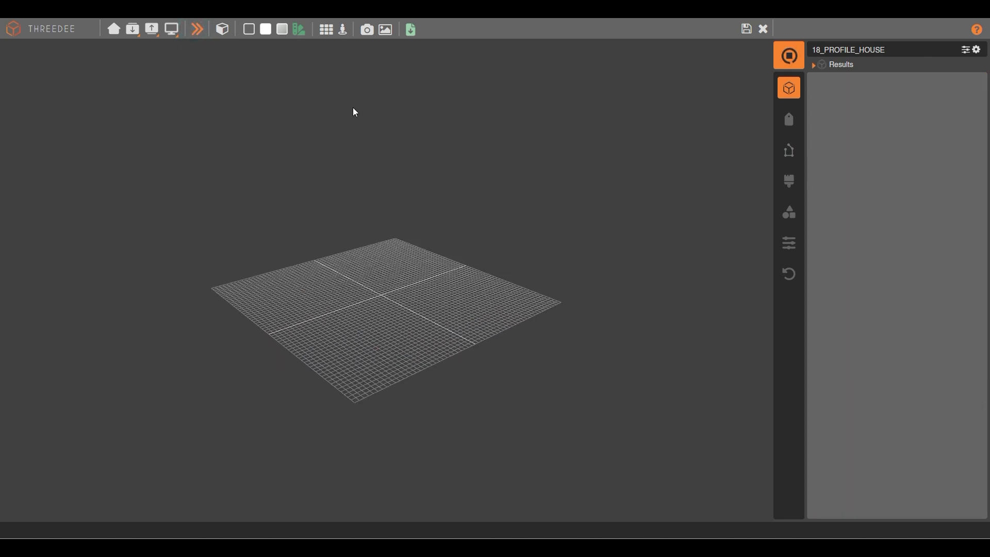
pyautogui.moveTo(427, 166); pyautogui.dragTo(251, 60)
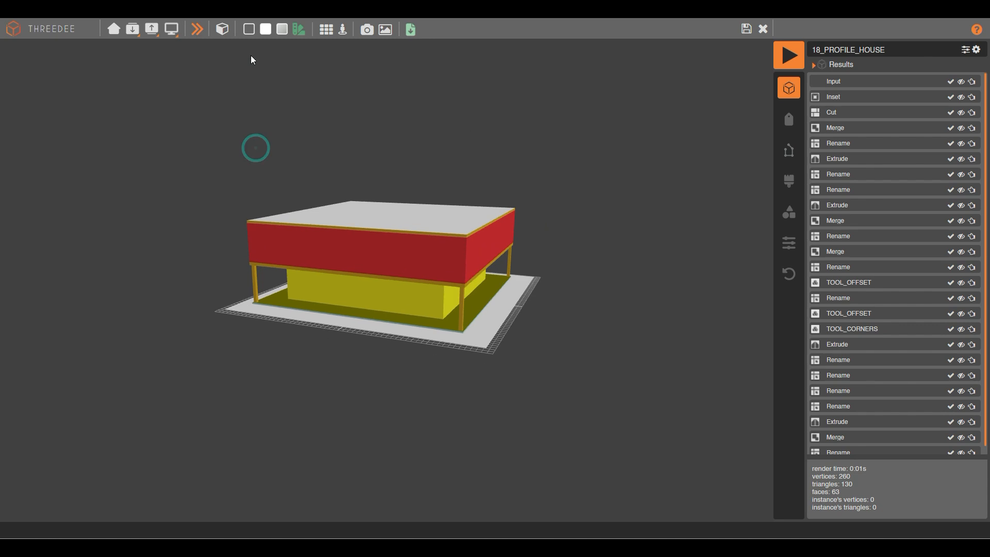
pyautogui.click(198, 30)
pyautogui.moveTo(537, 136); pyautogui.dragTo(737, 43)
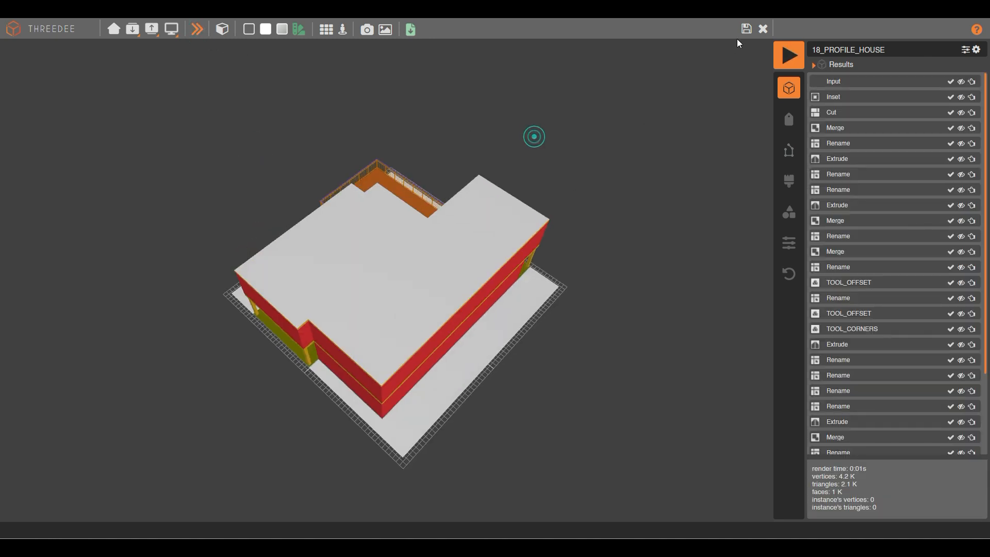
# Set the MODULE variable's range to 8 in the 18_PROFILE_HOUSE variables and run the graph.
pyautogui.click(748, 28)
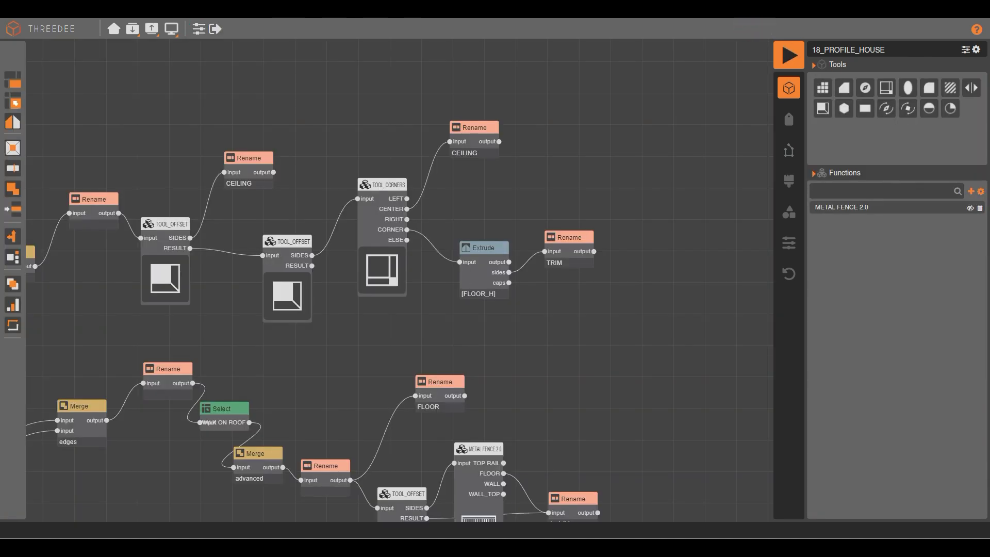
pyautogui.click(199, 29)
pyautogui.click(545, 343)
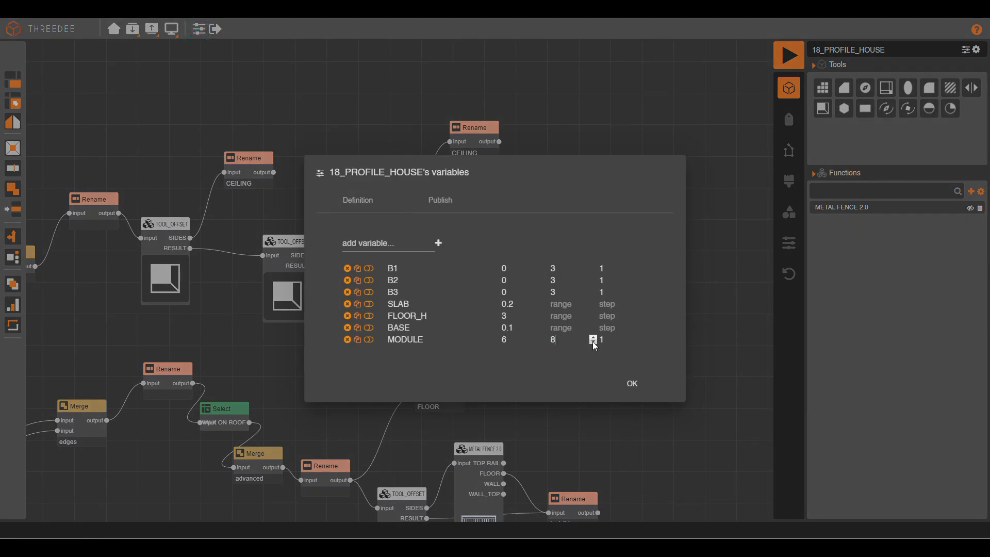
pyautogui.click(635, 387)
pyautogui.click(788, 56)
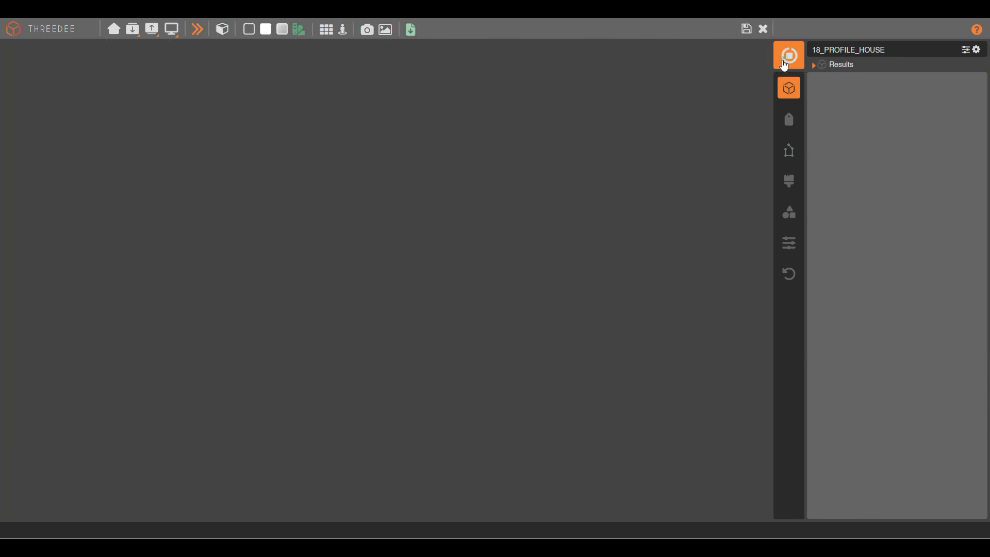
# Generate more house variations with the new MODULE range and examine their volumes, roofs and columns from several angles.
pyautogui.moveTo(601, 308); pyautogui.dragTo(290, 247)
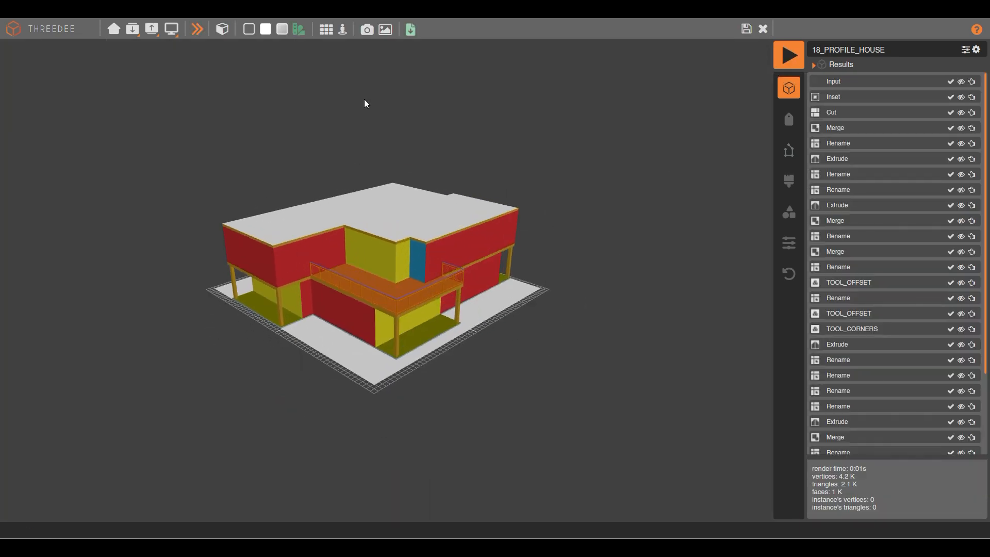
pyautogui.click(196, 32)
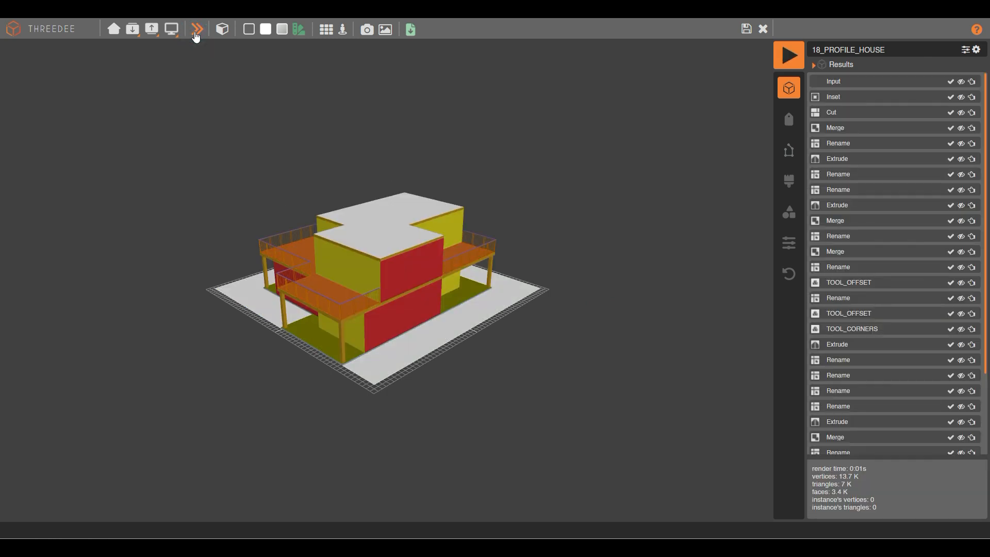
pyautogui.click(196, 32)
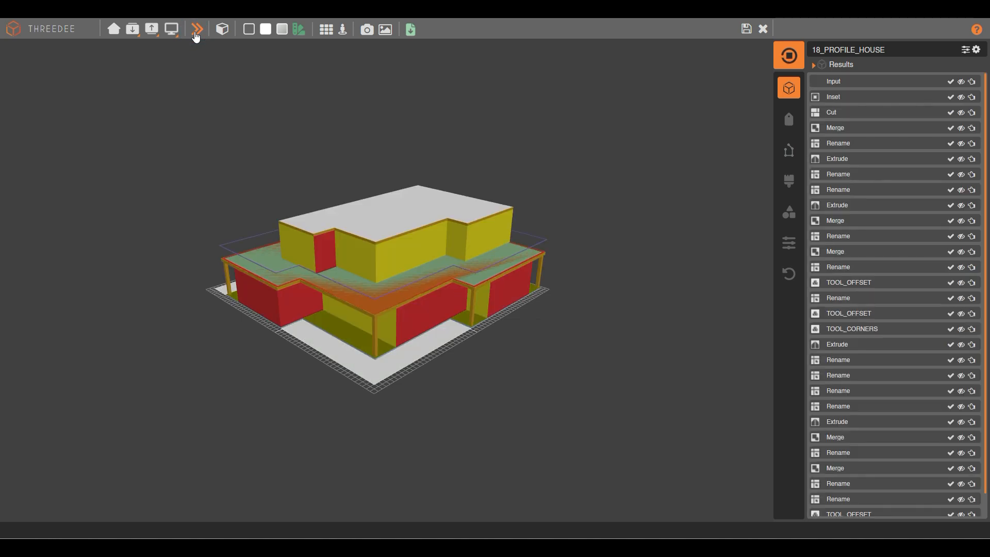
pyautogui.click(195, 31)
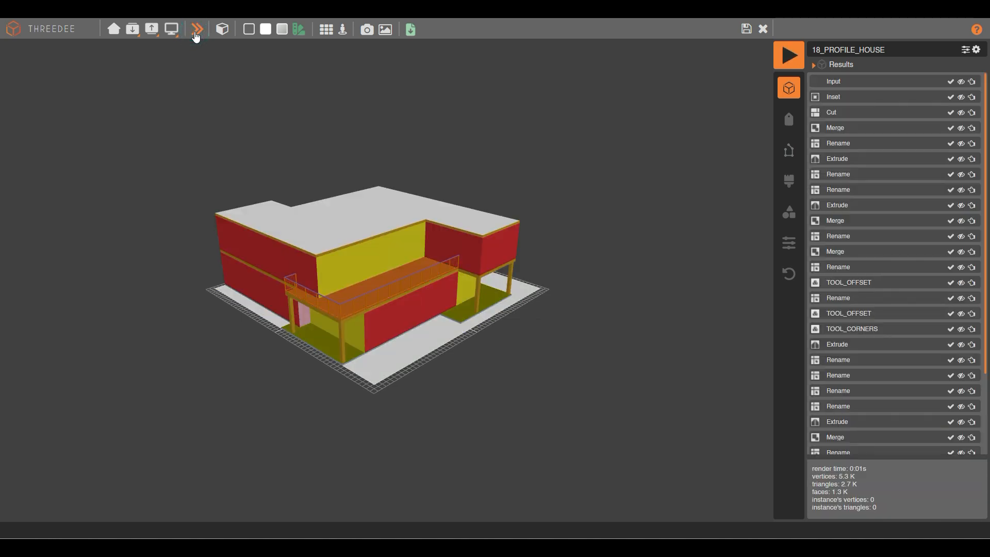
pyautogui.click(196, 34)
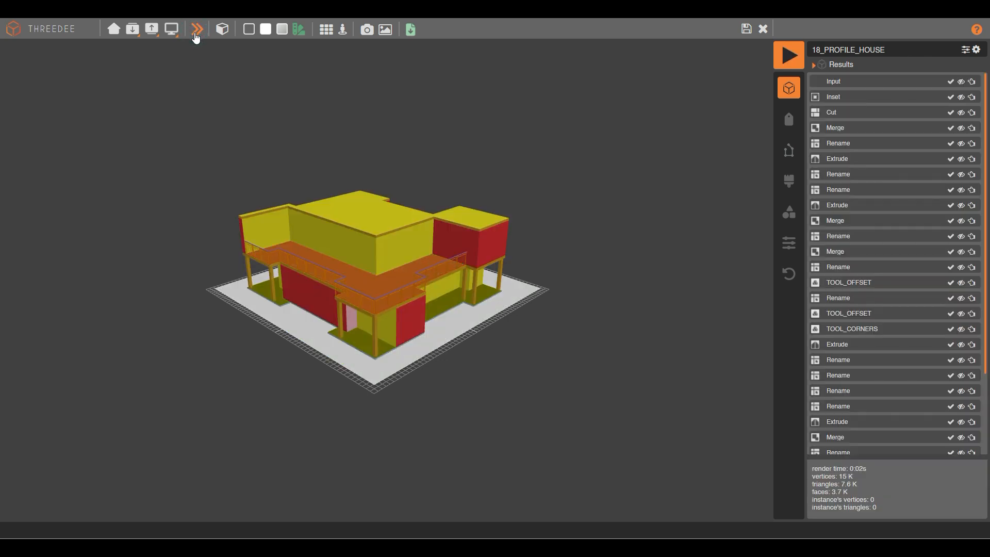
pyautogui.moveTo(414, 161); pyautogui.dragTo(423, 211)
pyautogui.moveTo(446, 262); pyautogui.dragTo(432, 231)
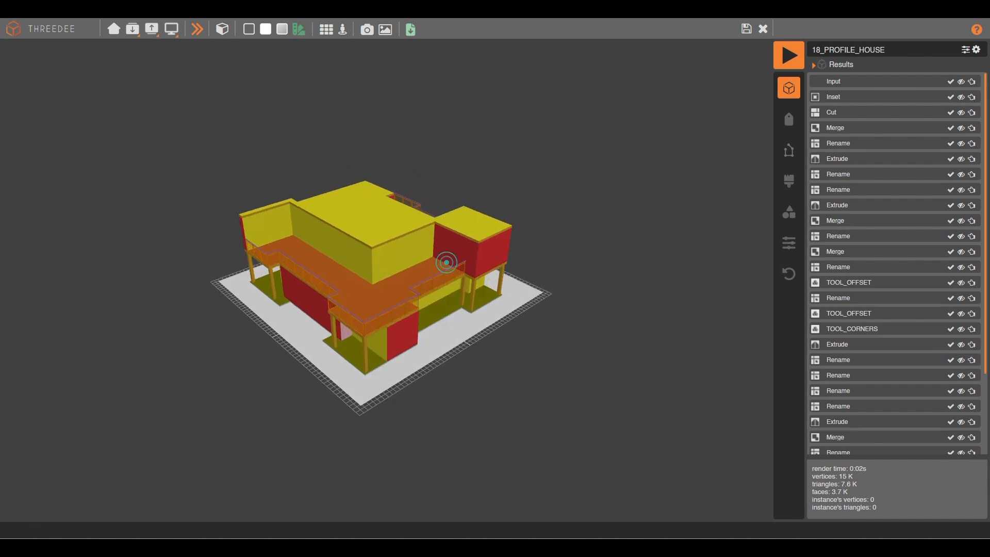
pyautogui.click(197, 29)
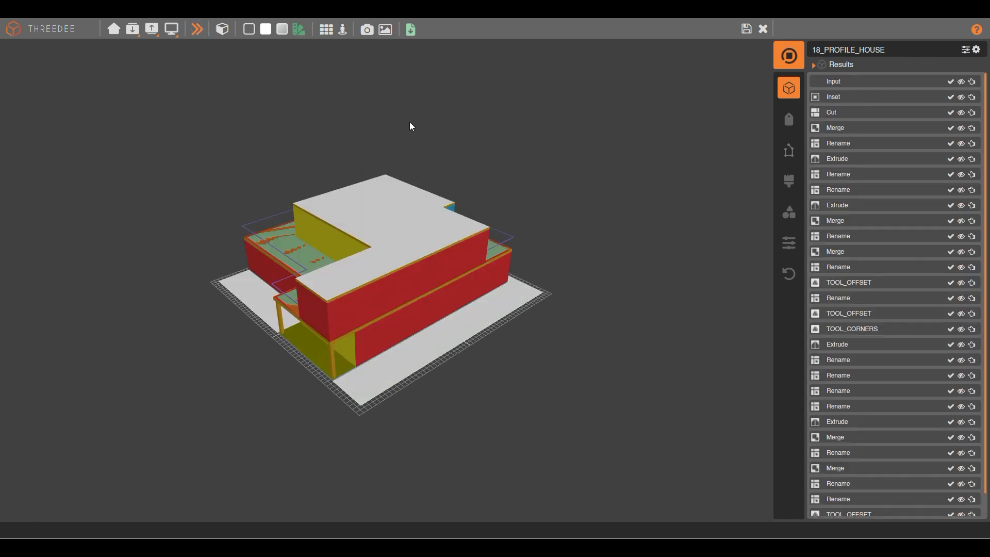
pyautogui.moveTo(314, 221); pyautogui.dragTo(256, 95)
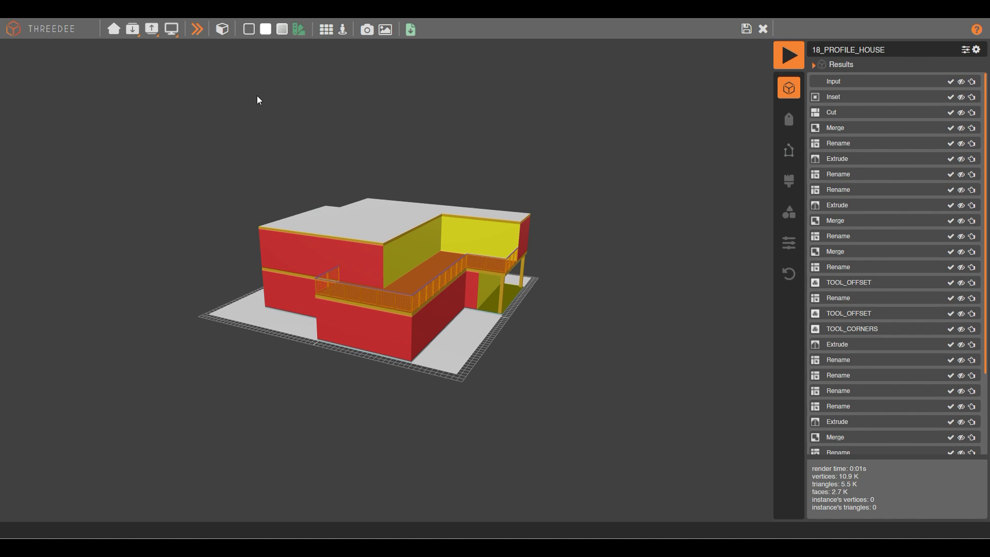
pyautogui.click(196, 29)
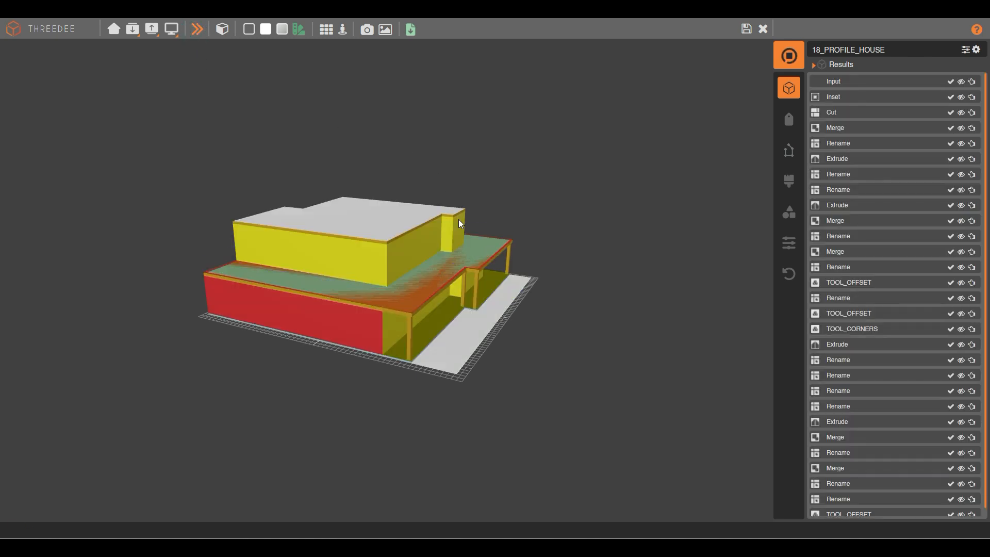
pyautogui.moveTo(478, 247); pyautogui.dragTo(412, 301)
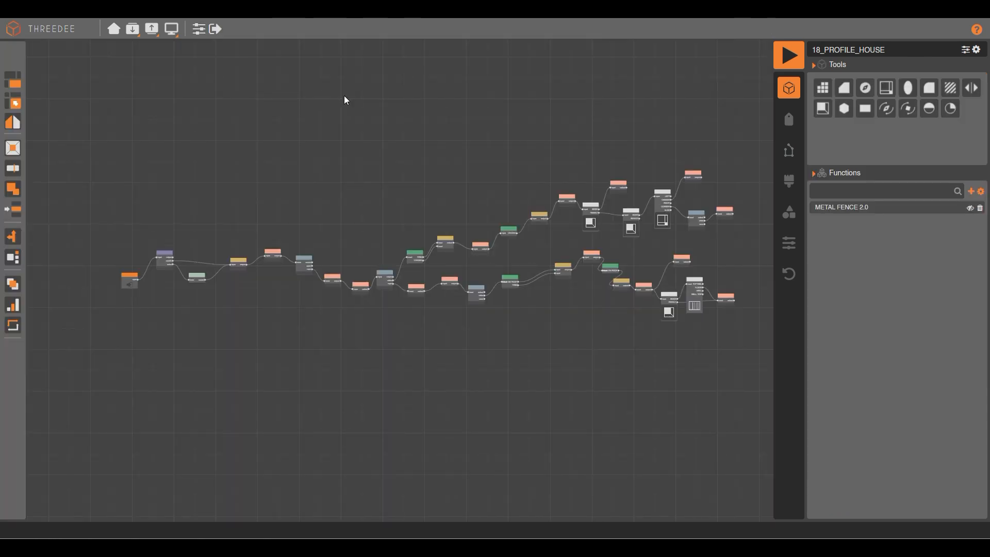
# Spread the Input, Inset and Cut nodes at the start of the graph to make room for additional nodes.
pyautogui.scroll(3, 118, 310)
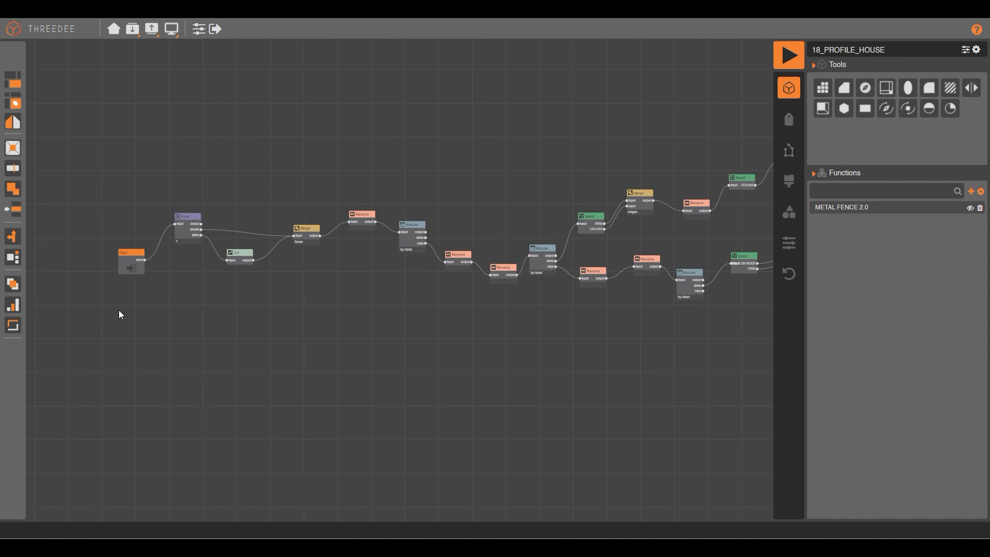
pyautogui.moveTo(139, 269); pyautogui.dragTo(87, 241)
pyautogui.moveTo(192, 230); pyautogui.dragTo(156, 219)
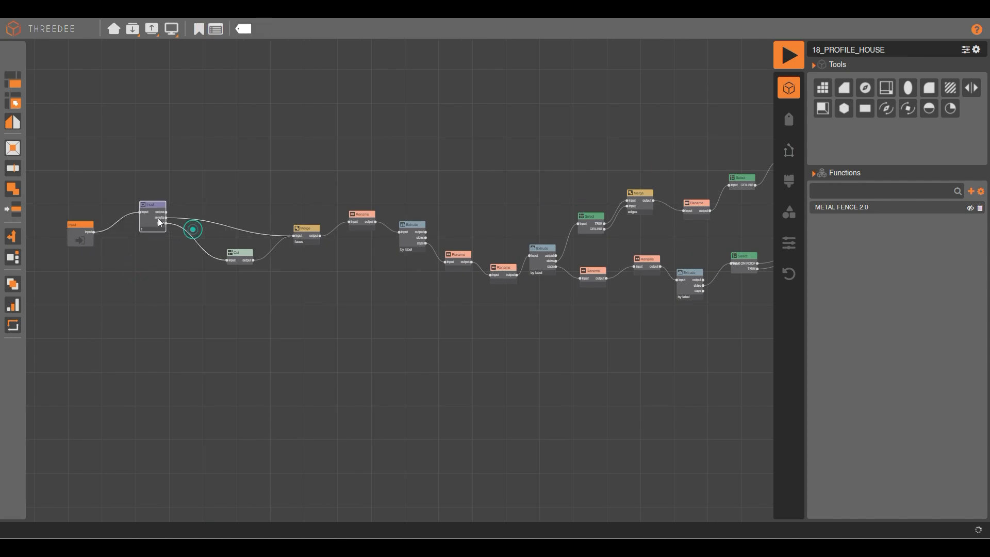
pyautogui.scroll(3, 214, 255)
pyautogui.scroll(1, 222, 261)
pyautogui.moveTo(274, 256); pyautogui.dragTo(248, 257)
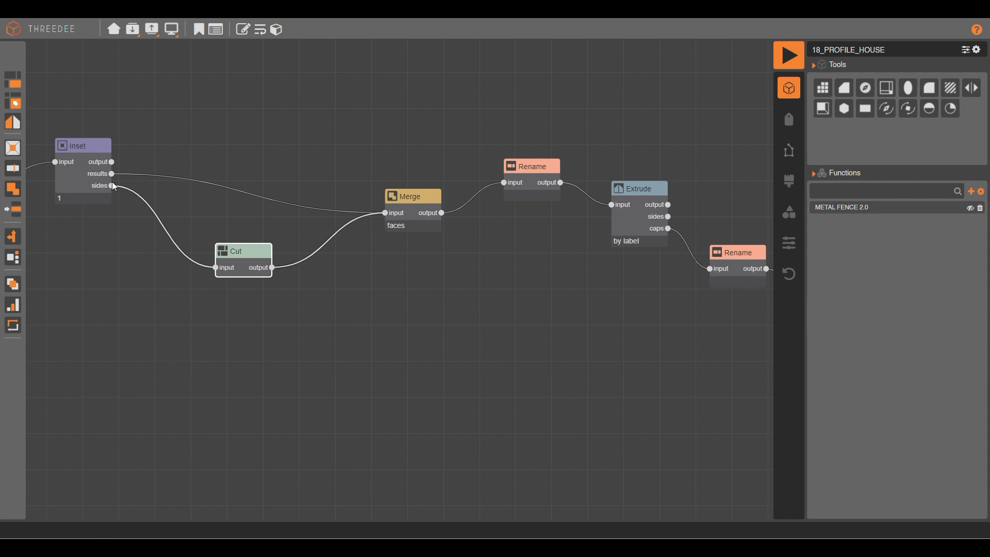
# Reroute the Inset's sides output from the Cut into a new Select by label south, with its else output enabled.
pyautogui.moveTo(111, 186); pyautogui.dragTo(119, 233)
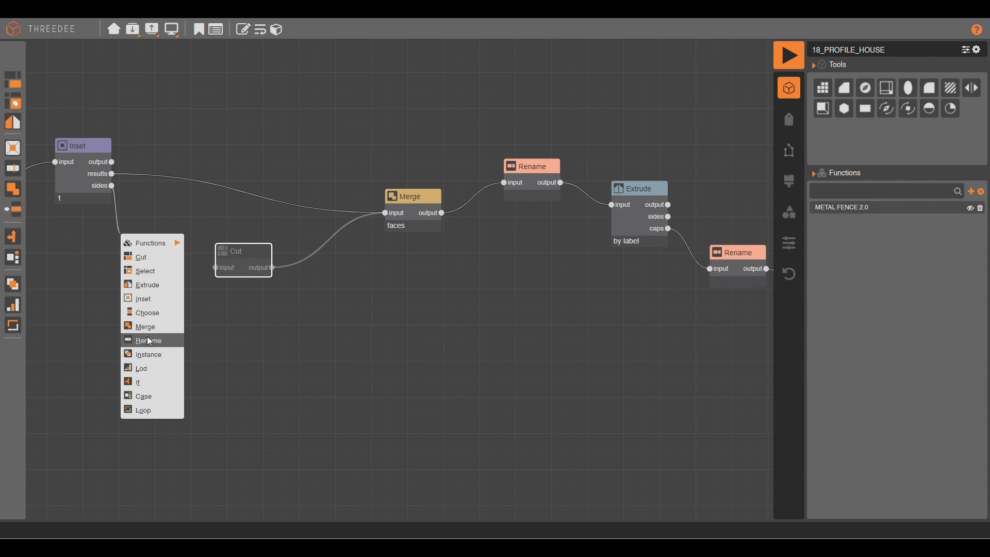
pyautogui.click(144, 270)
pyautogui.click(511, 245)
pyautogui.write('s')
pyautogui.click(515, 254)
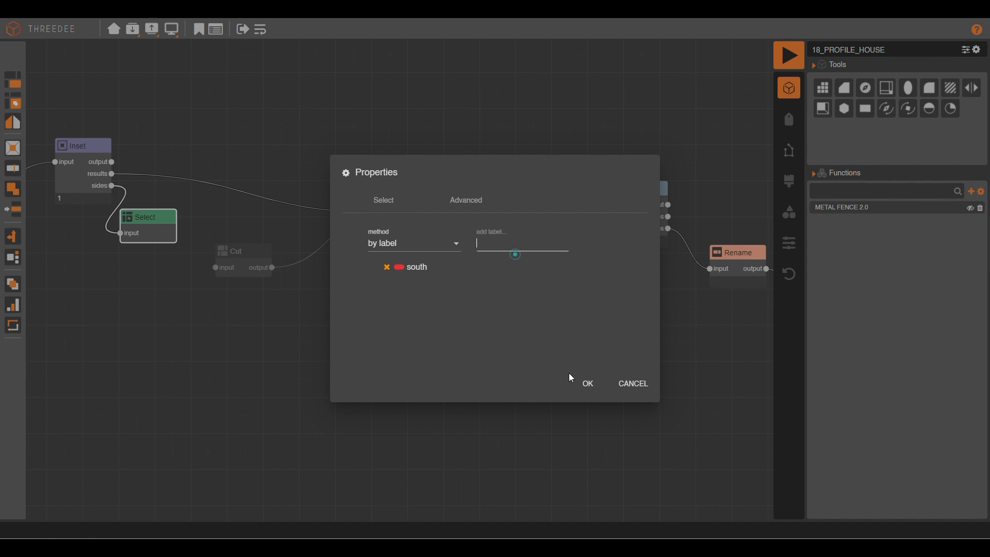
pyautogui.click(583, 377)
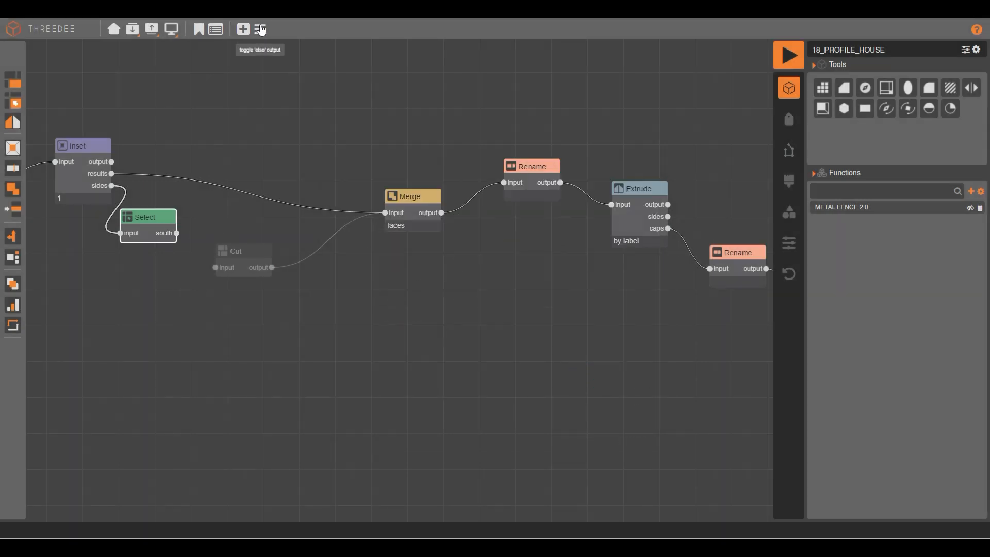
pyautogui.click(260, 29)
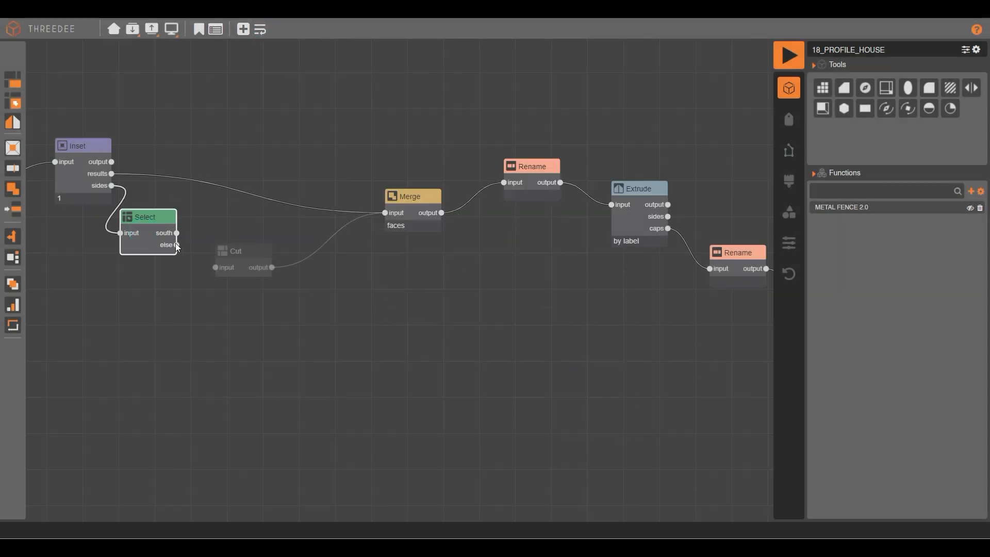
# Connect the Select's else output to the existing Cut, and its south output to a pasted copy of that Cut.
pyautogui.moveTo(214, 269); pyautogui.dragTo(261, 253)
pyautogui.click(387, 335)
pyautogui.hotkey('ctrl', 'v')
pyautogui.moveTo(277, 260); pyautogui.dragTo(255, 313)
pyautogui.moveTo(178, 233); pyautogui.dragTo(242, 315)
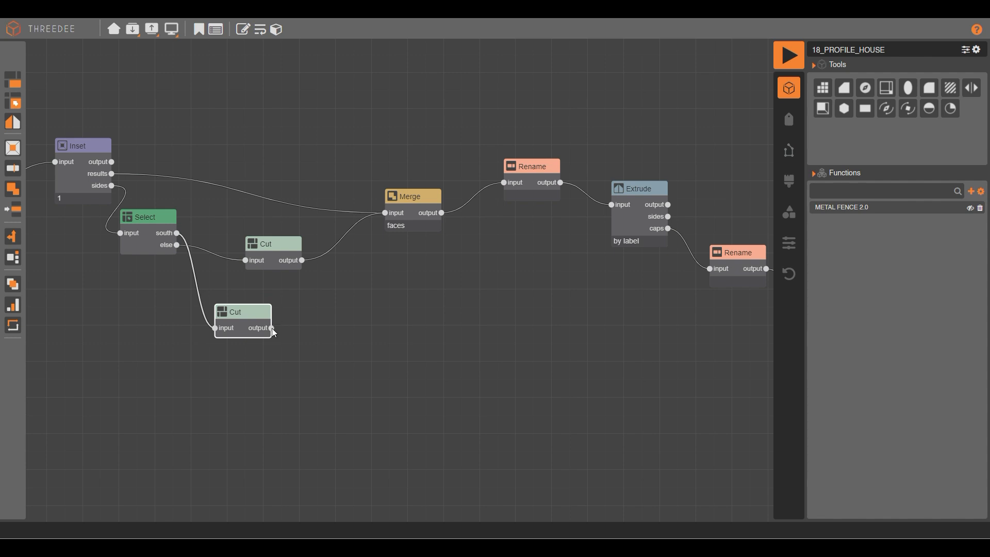
pyautogui.moveTo(272, 327); pyautogui.dragTo(330, 356)
pyautogui.moveTo(348, 363)
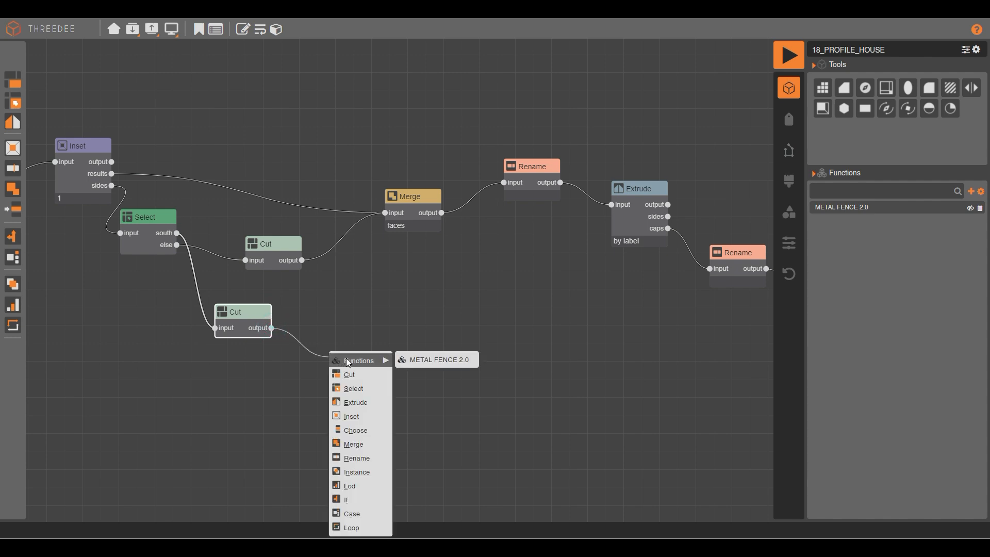
pyautogui.click(329, 308)
# Add a Select by amount with output limit 1 on the copied Cut's output, and connect its else output to the faces Merge.
pyautogui.moveTo(272, 327); pyautogui.dragTo(303, 372)
pyautogui.click(335, 388)
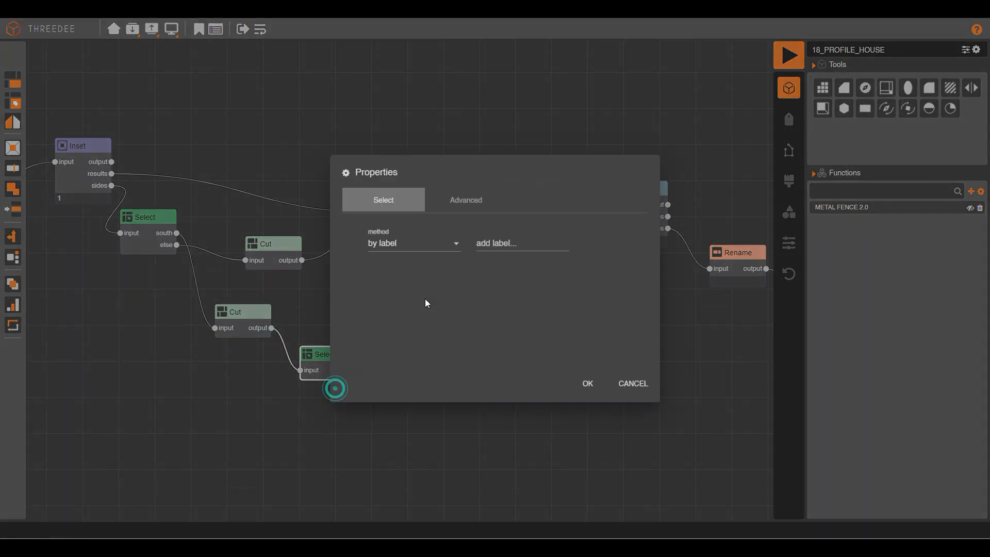
pyautogui.click(417, 243)
pyautogui.click(403, 285)
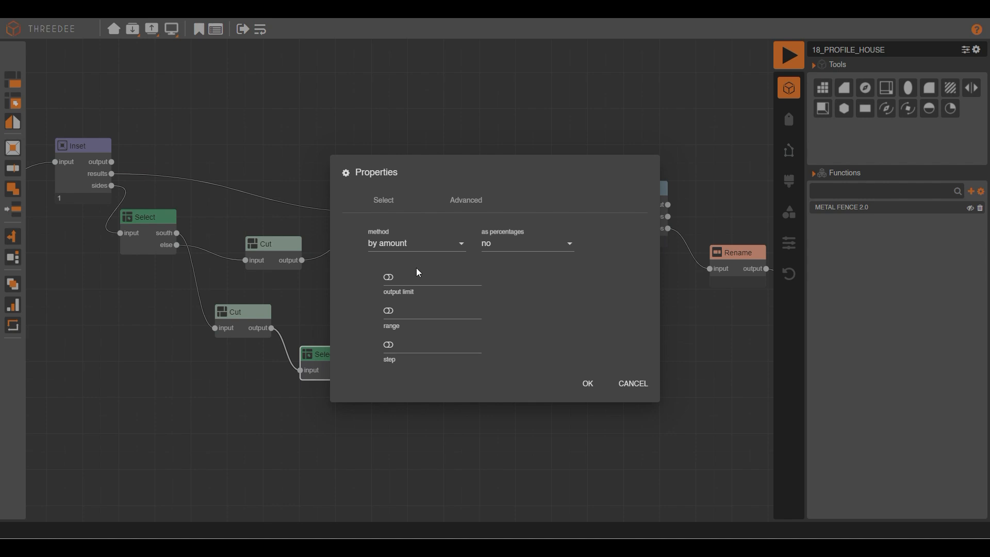
pyautogui.click(407, 276)
pyautogui.write('1')
pyautogui.click(588, 384)
pyautogui.moveTo(358, 383); pyautogui.dragTo(387, 222)
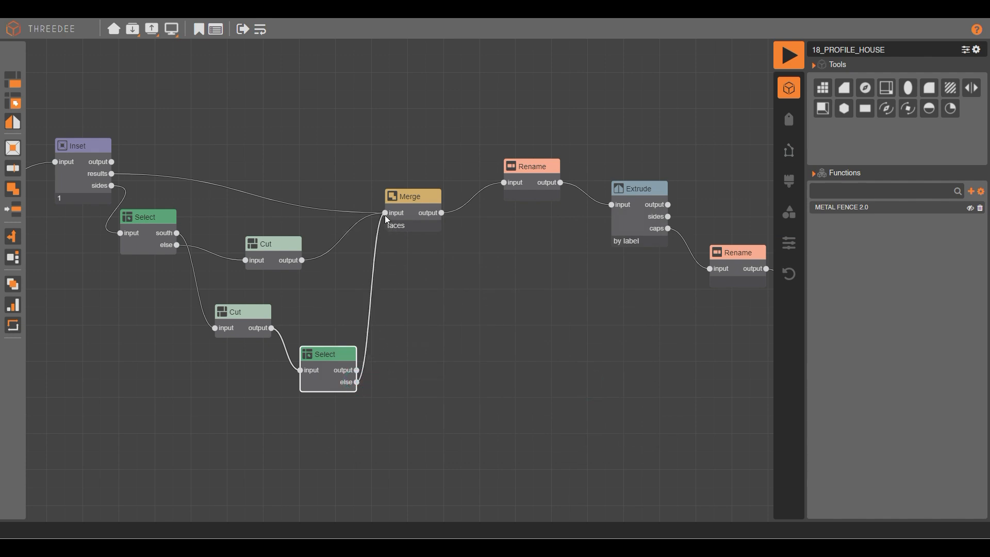
pyautogui.moveTo(357, 369); pyautogui.dragTo(388, 399)
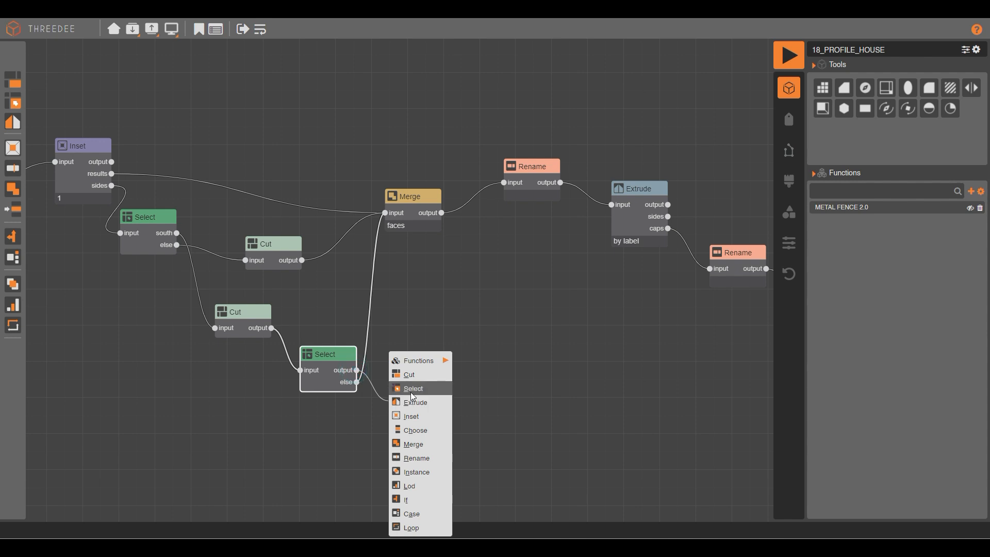
pyautogui.click(415, 374)
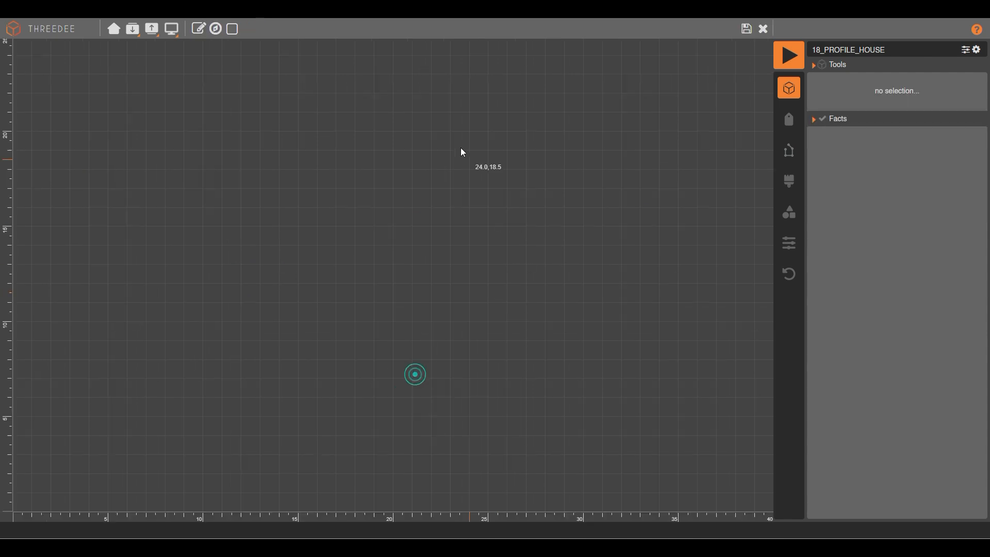
pyautogui.click(764, 29)
pyautogui.click(539, 300)
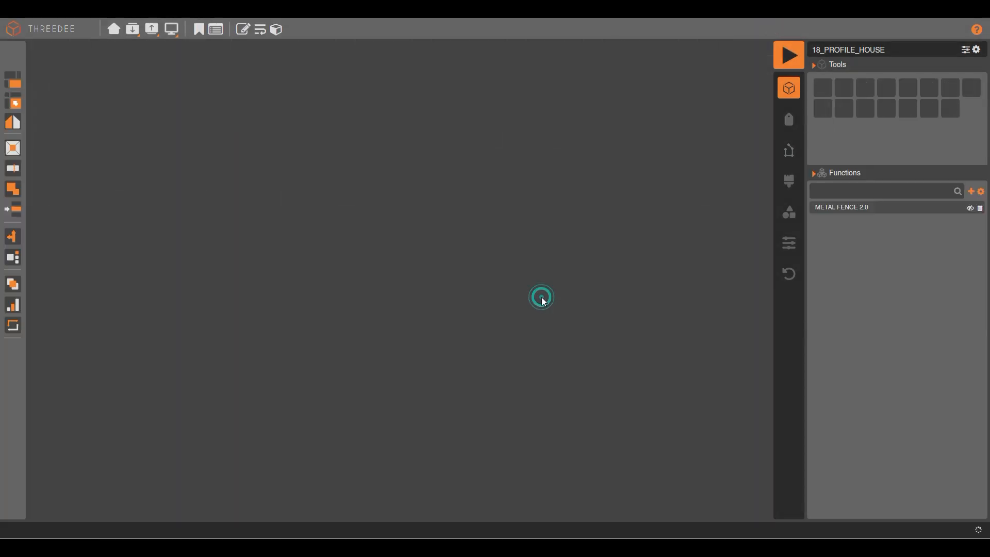
pyautogui.press('Delete')
# Add a Rename converting south into ENTRANCE on the amount Select's output, and connect its output to the faces Merge.
pyautogui.moveTo(356, 369); pyautogui.dragTo(386, 392)
pyautogui.click(425, 455)
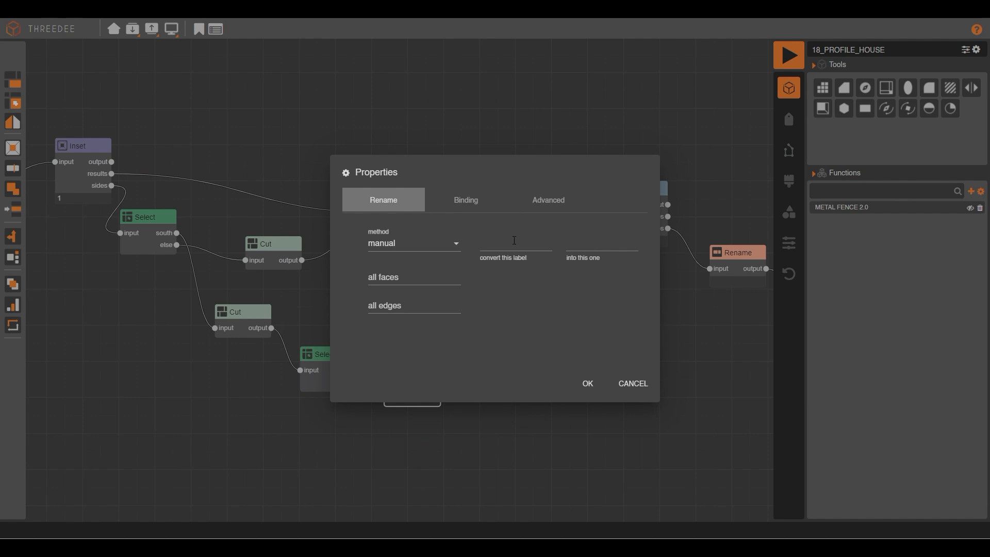
pyautogui.click(512, 239)
pyautogui.click(515, 339)
pyautogui.click(583, 241)
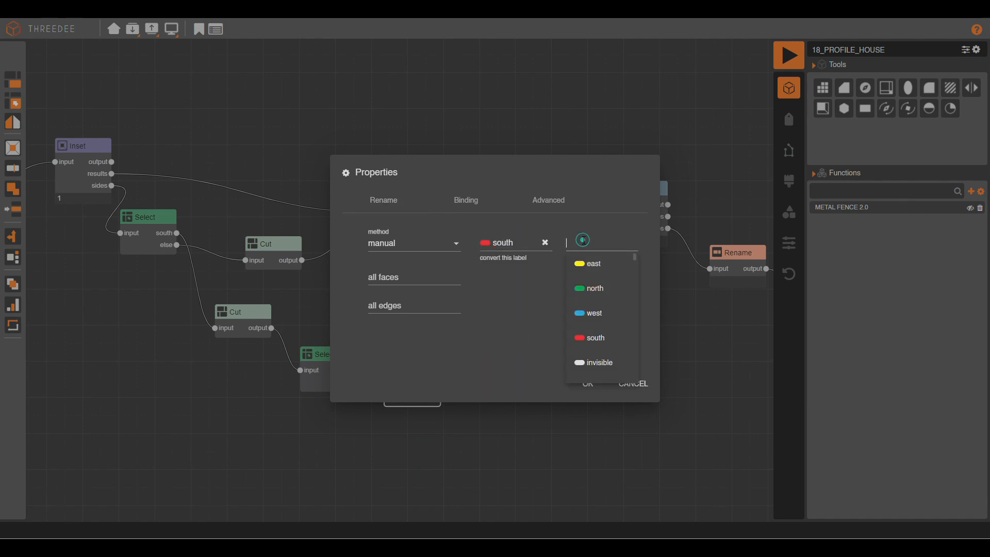
pyautogui.write('E')
pyautogui.click(608, 338)
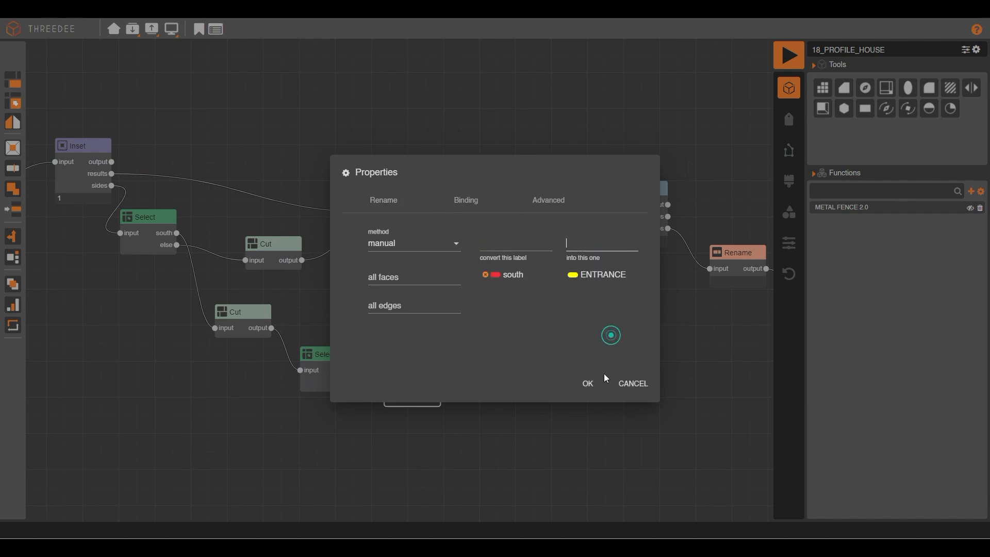
pyautogui.click(597, 383)
pyautogui.moveTo(441, 387); pyautogui.dragTo(385, 213)
# Disable the first Extrude after the faces Merge and render the footprint on its own.
pyautogui.moveTo(701, 319); pyautogui.dragTo(498, 297)
pyautogui.rightClick(457, 187)
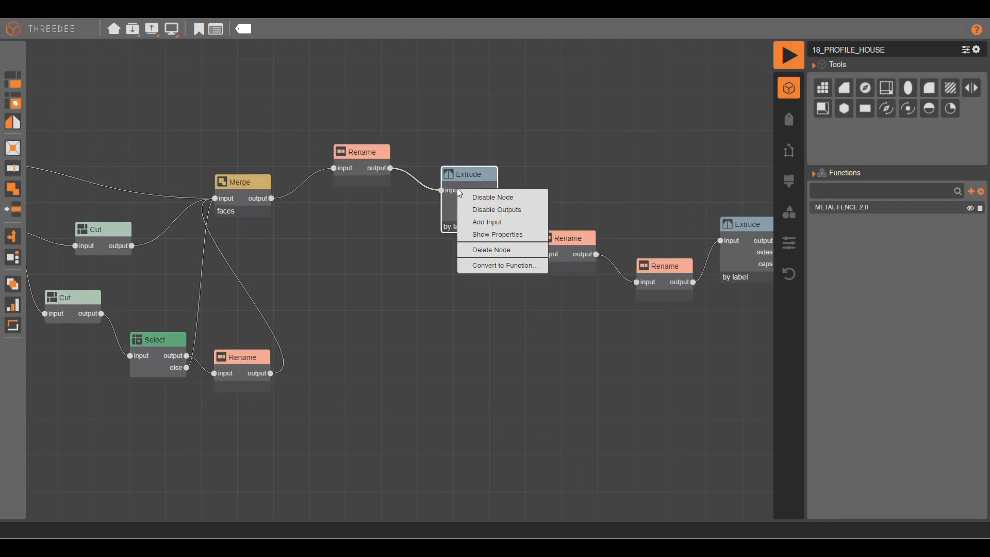
pyautogui.click(485, 198)
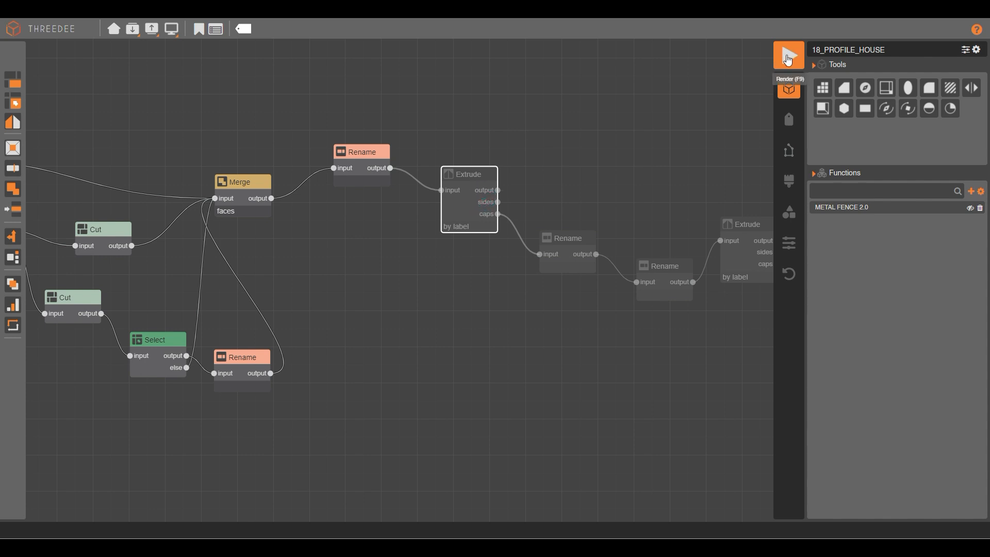
pyautogui.click(788, 57)
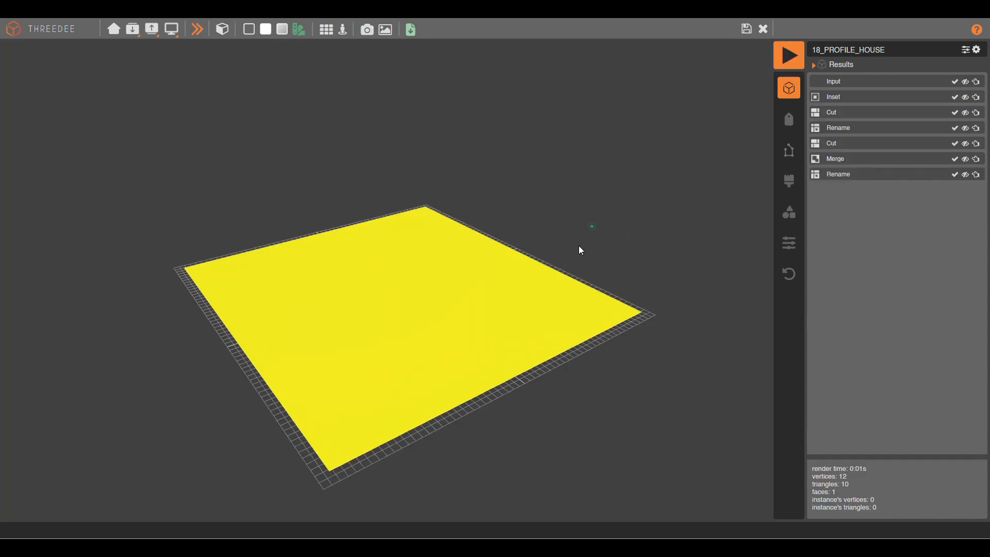
pyautogui.moveTo(448, 295)
pyautogui.mouseDown()
pyautogui.moveTo(497, 265)
pyautogui.moveTo(296, 278)
pyautogui.moveTo(387, 323)
pyautogui.moveTo(453, 313)
pyautogui.mouseUp()
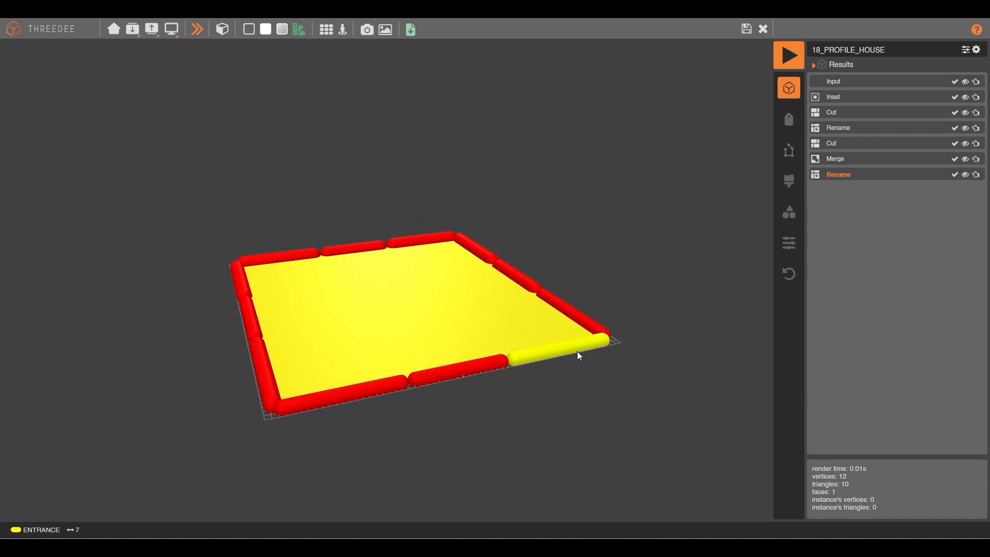
# Render several random variations and inspect where the ENTRANCE edge lies on the footprint's south side.
pyautogui.click(200, 36)
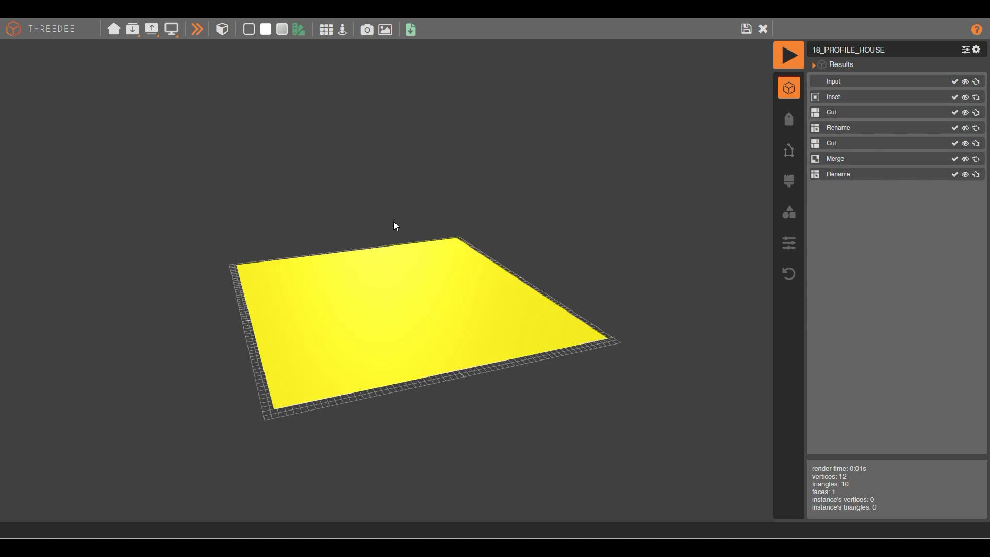
pyautogui.click(200, 32)
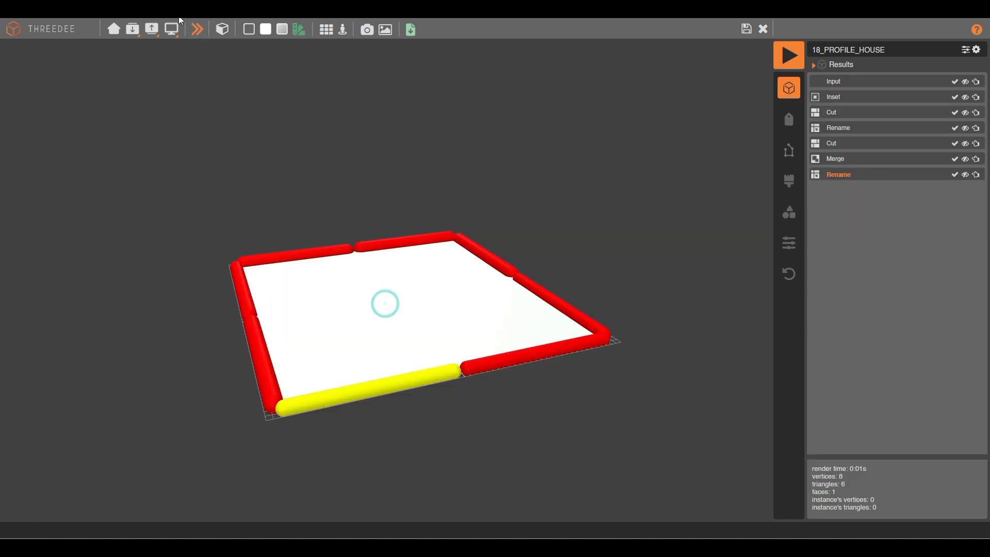
pyautogui.click(199, 30)
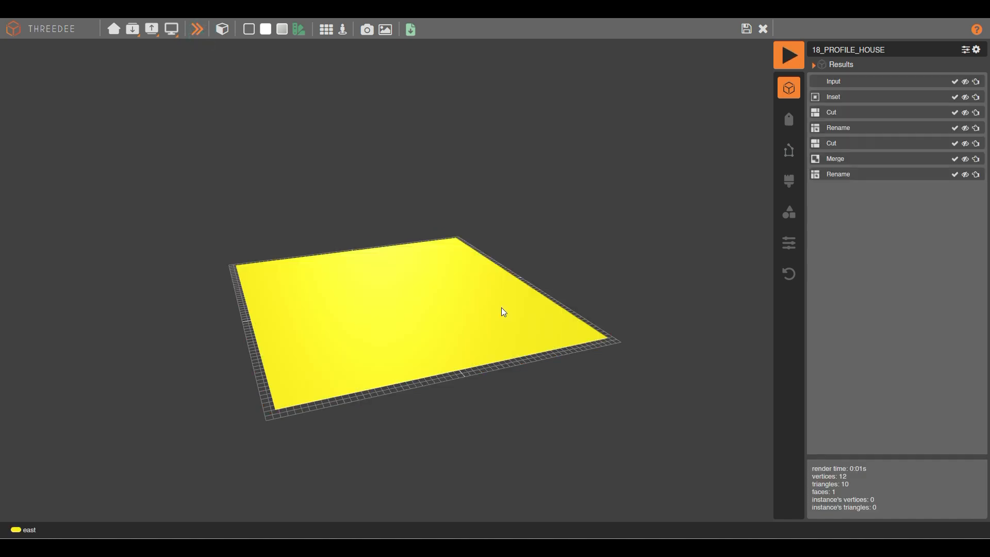
pyautogui.click(198, 30)
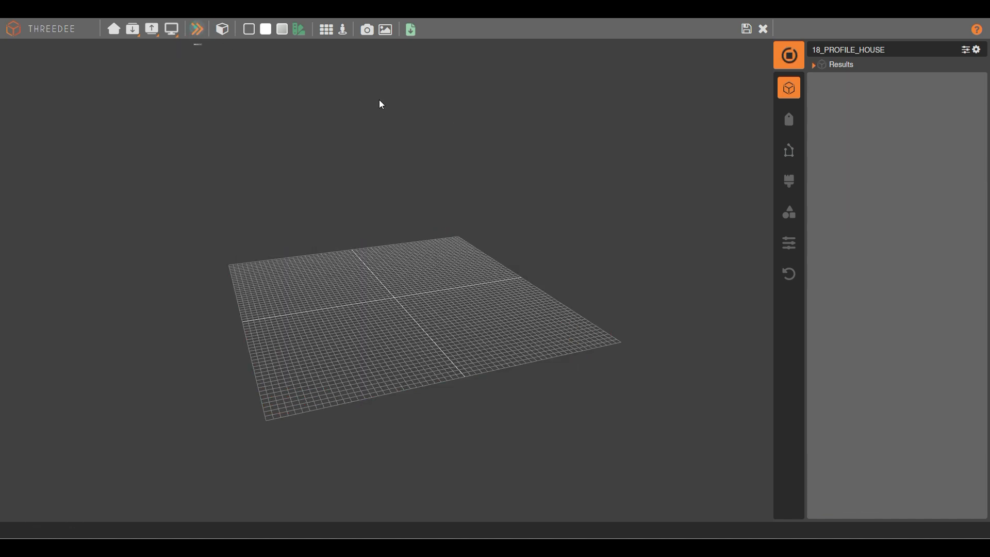
pyautogui.click(470, 277)
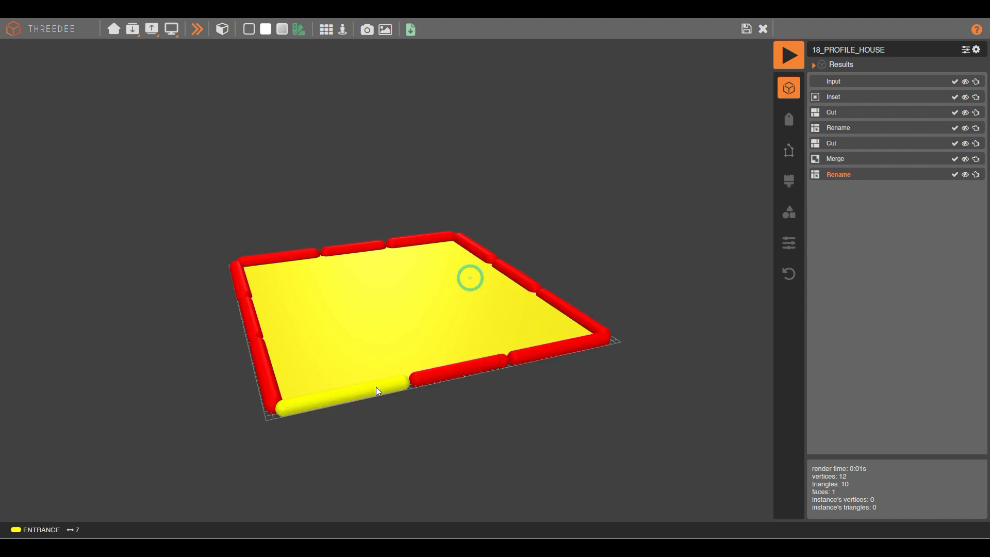
pyautogui.click(199, 31)
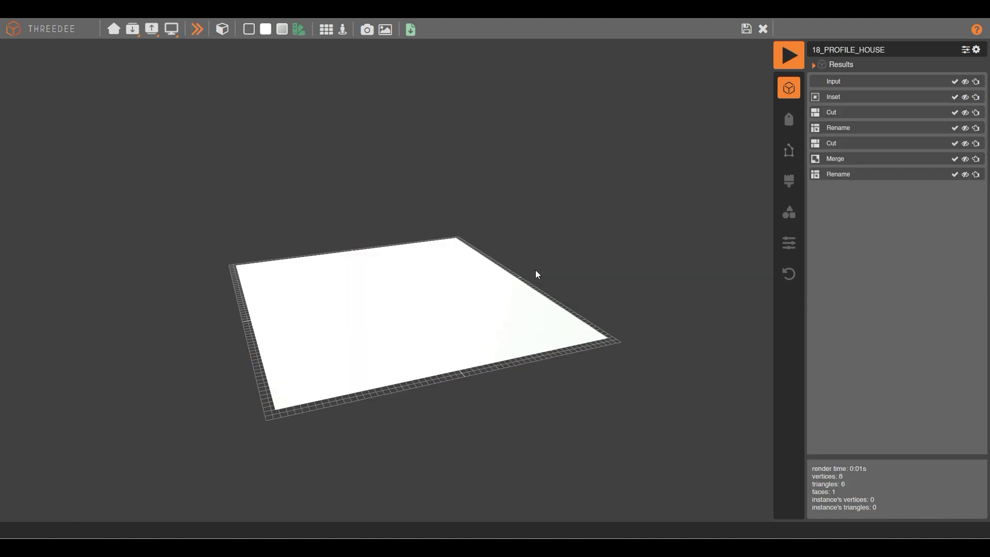
pyautogui.click(420, 306)
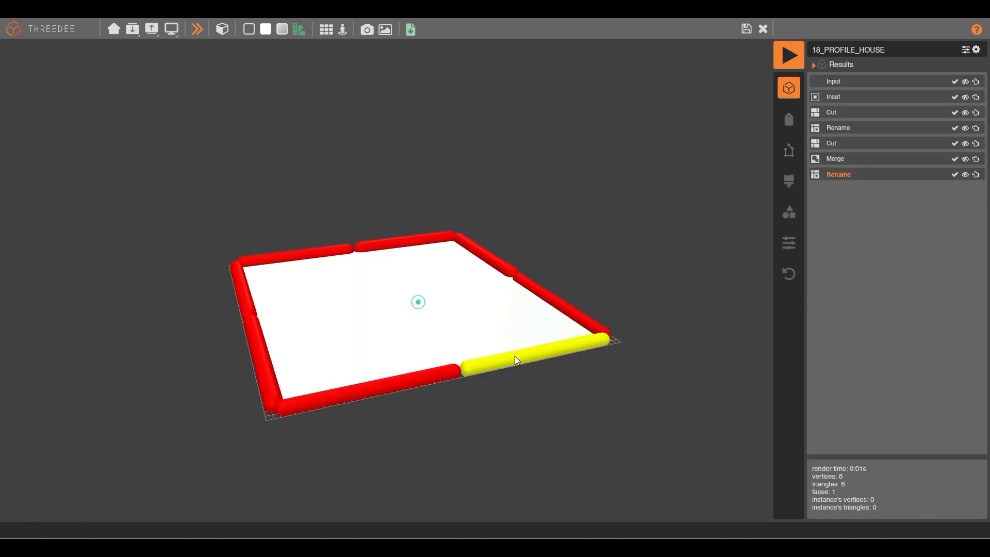
# Leave the rendered preview and re-enable the first Extrude after the faces Merge.
pyautogui.click(746, 30)
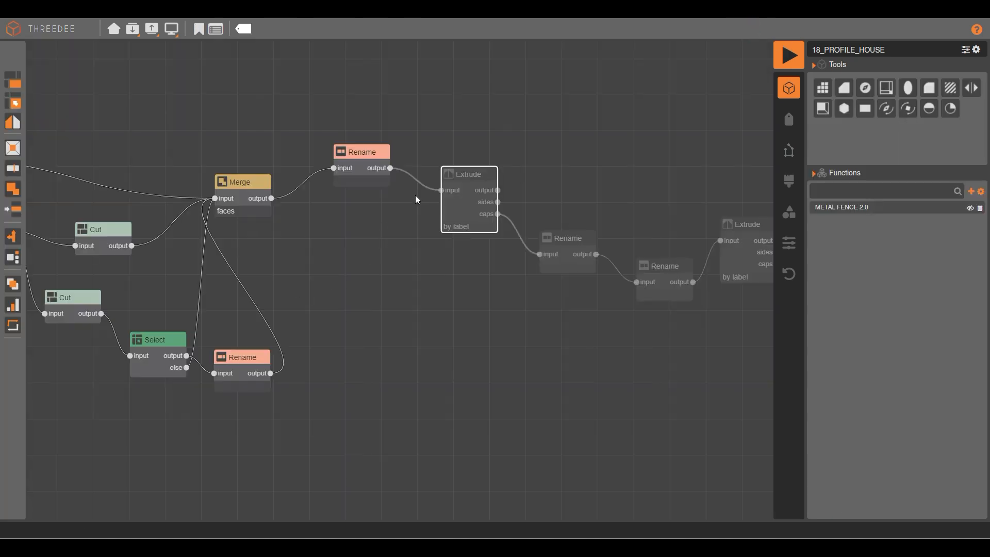
pyautogui.rightClick(452, 196)
pyautogui.click(482, 202)
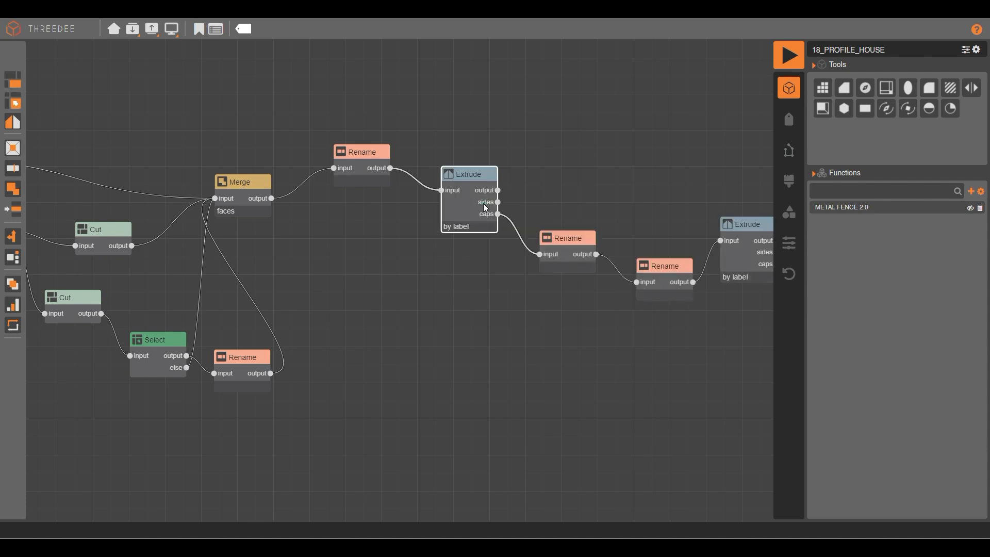
pyautogui.click(619, 118)
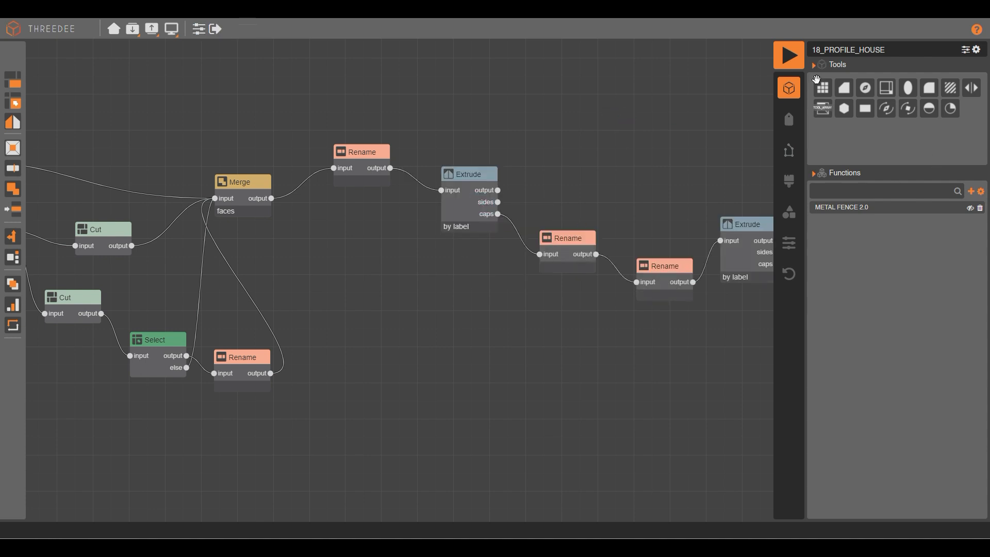
pyautogui.click(790, 152)
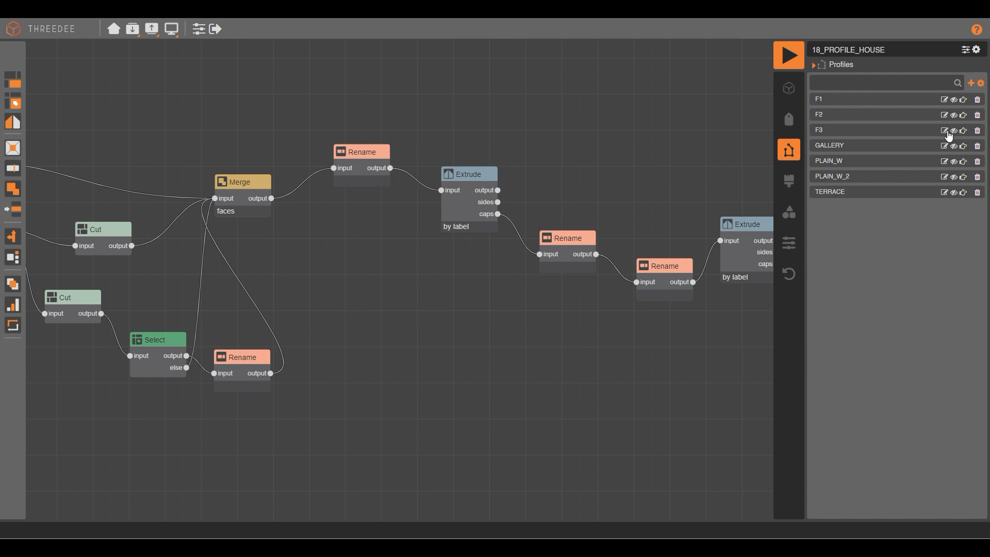
pyautogui.click(980, 84)
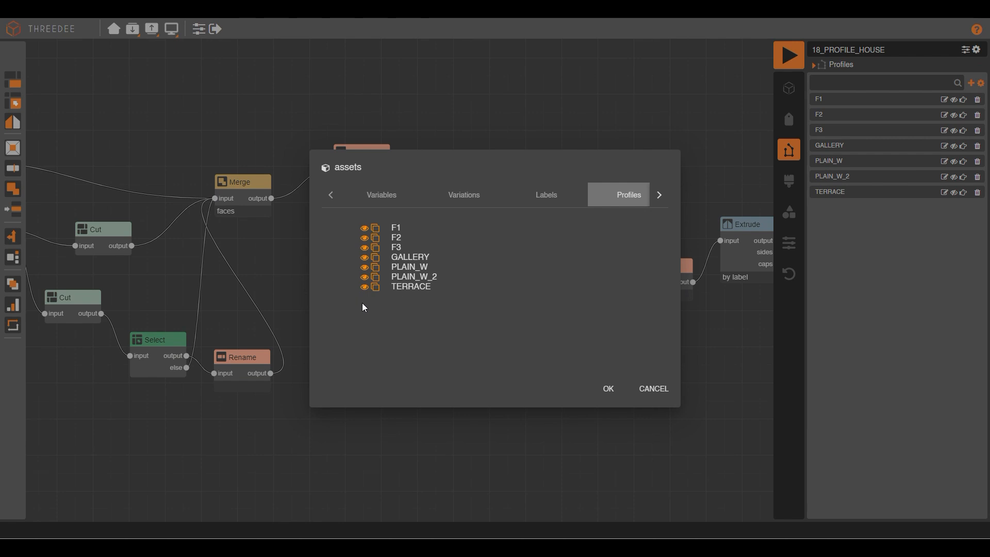
pyautogui.click(662, 388)
pyautogui.click(122, 43)
# Add a project variable B4 with value 0, range 3 and step 1.
pyautogui.click(198, 29)
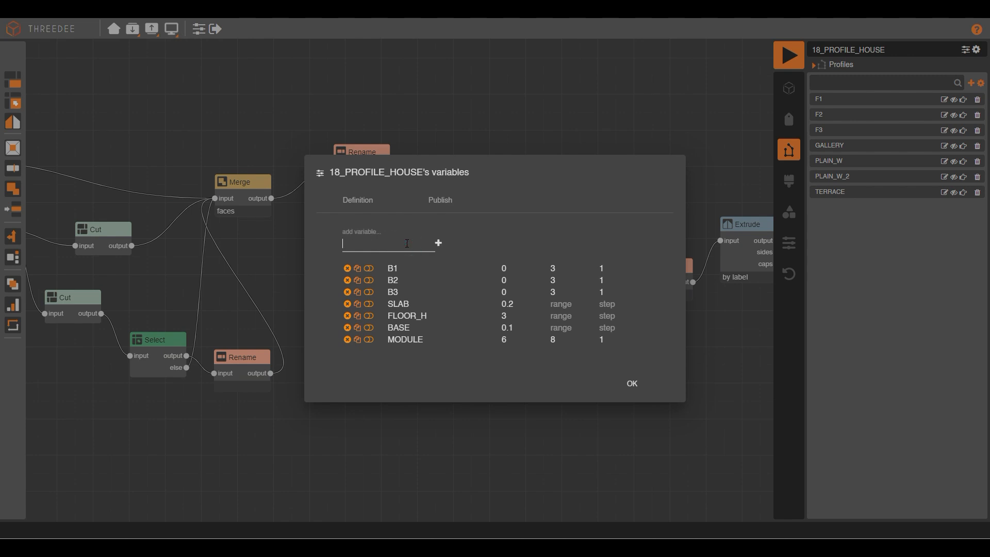
pyautogui.write('B4')
pyautogui.click(438, 243)
pyautogui.click(508, 352)
pyautogui.write('0')
pyautogui.click(557, 351)
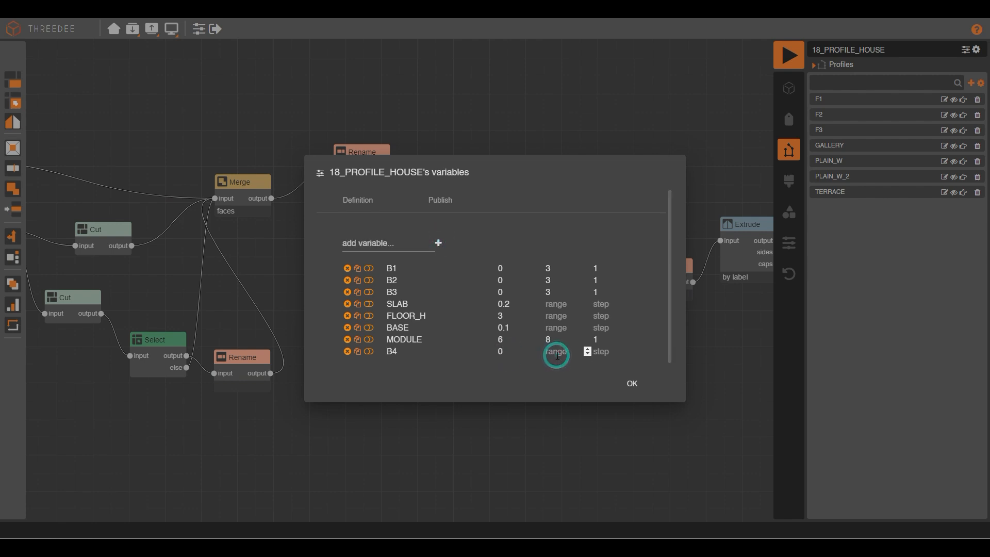
pyautogui.write('3')
pyautogui.click(601, 353)
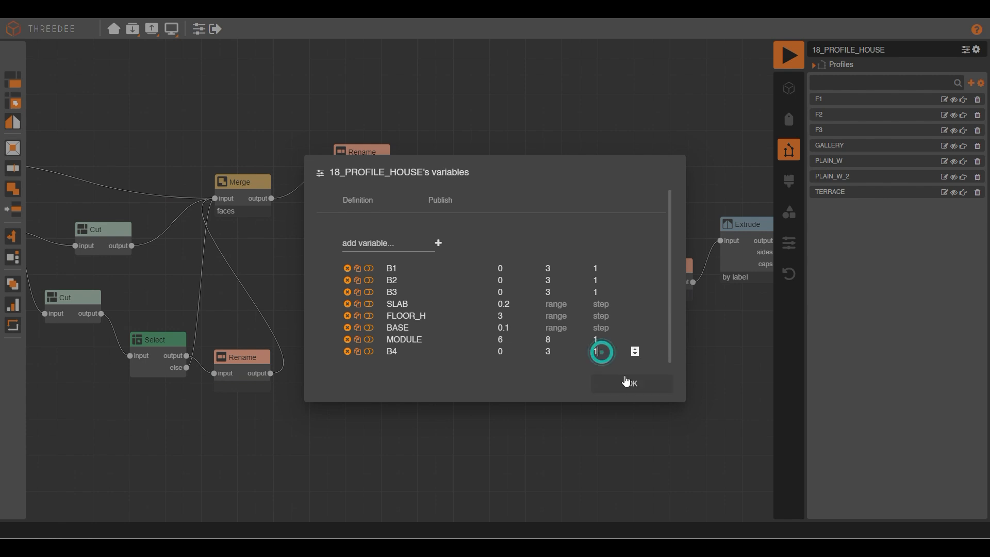
pyautogui.click(625, 377)
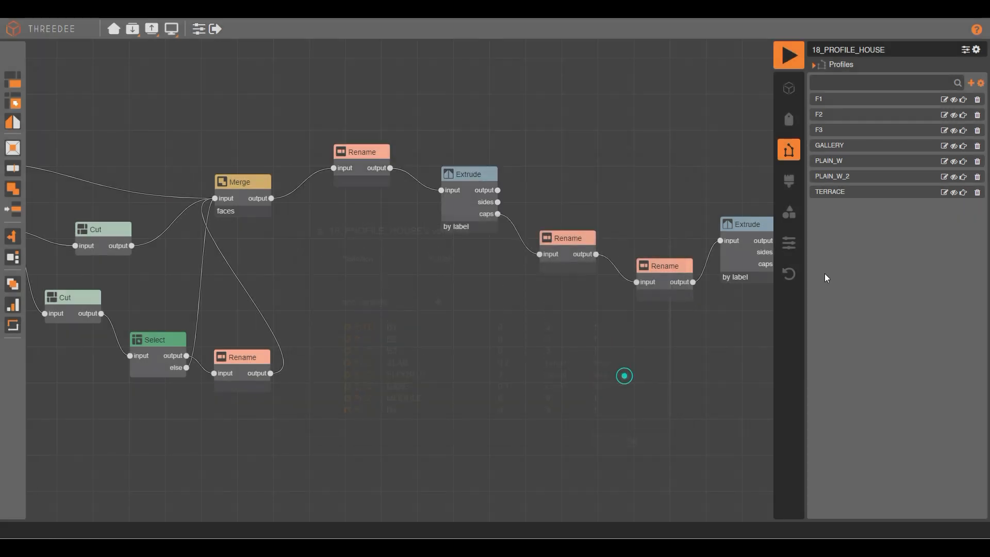
# Clone the F3 profile under the name E1.
pyautogui.click(981, 84)
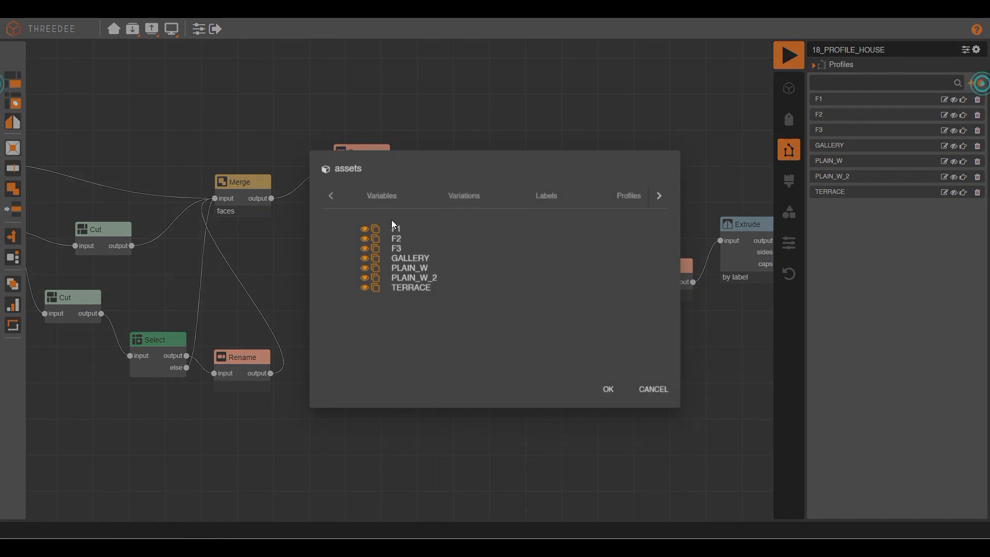
pyautogui.click(372, 249)
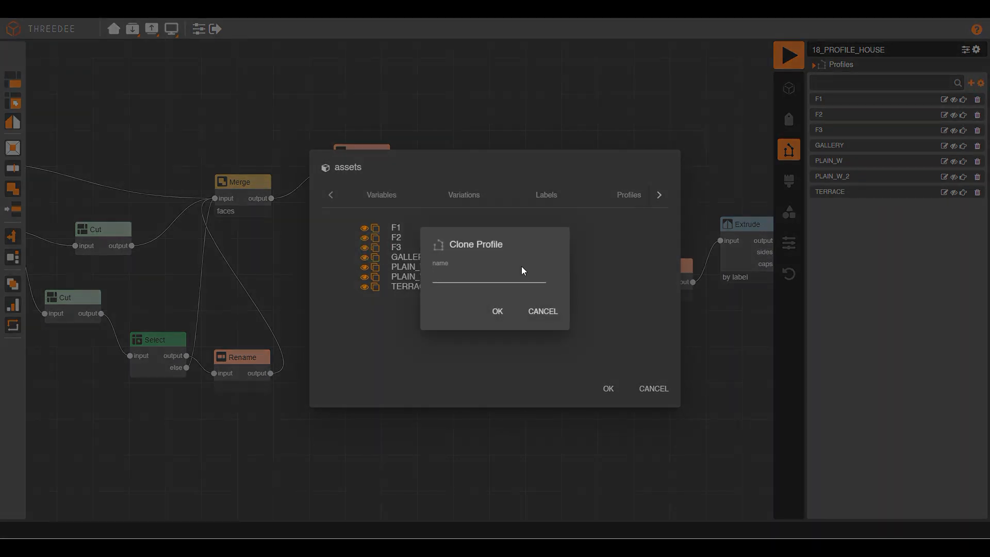
pyautogui.write('E1')
pyautogui.click(497, 311)
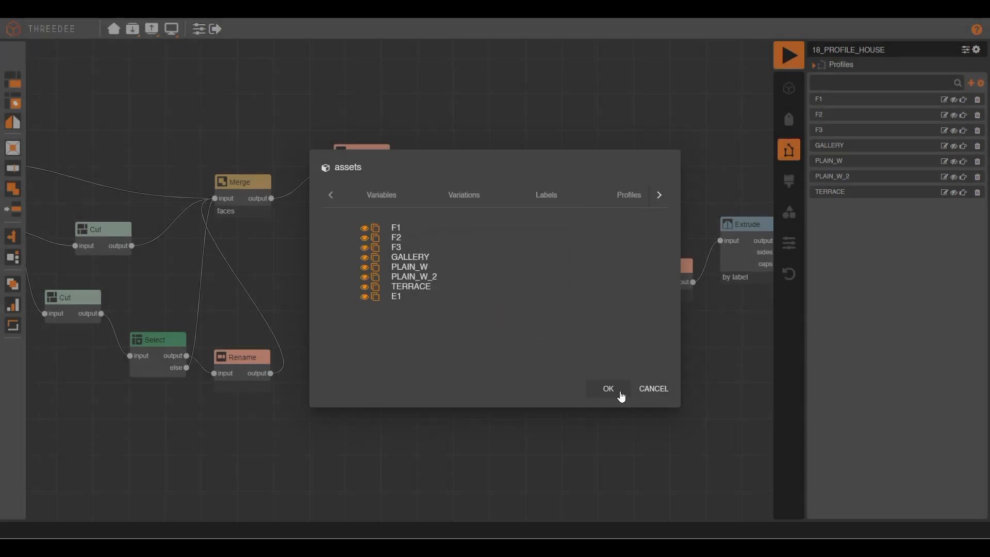
pyautogui.click(620, 393)
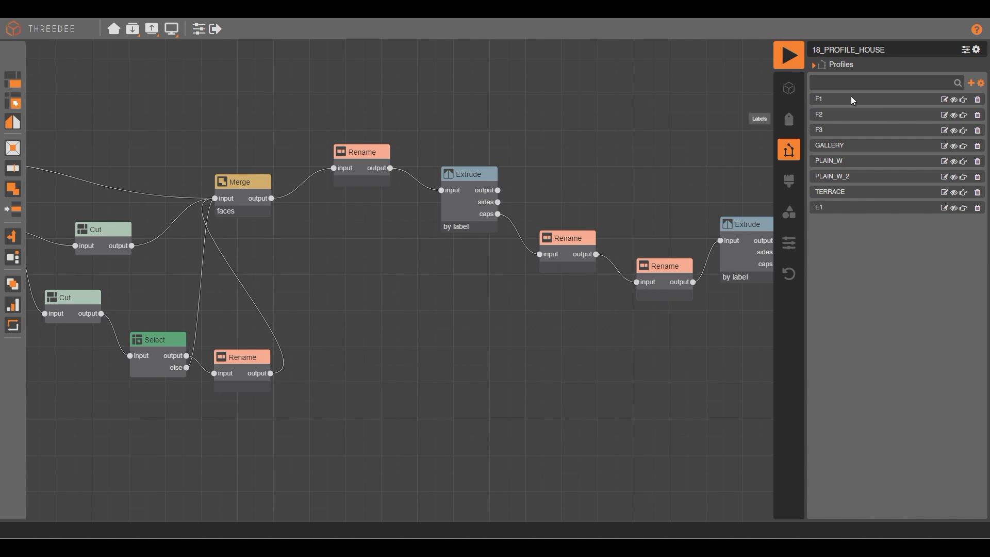
# Open the E1 profile for editing and set its segment's width to the variable [B4].
pyautogui.click(944, 207)
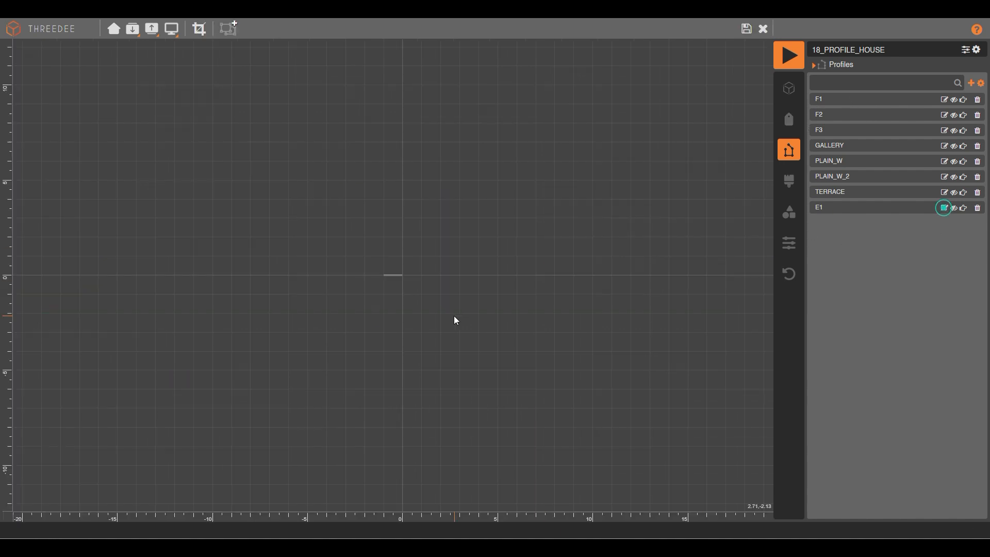
pyautogui.click(391, 276)
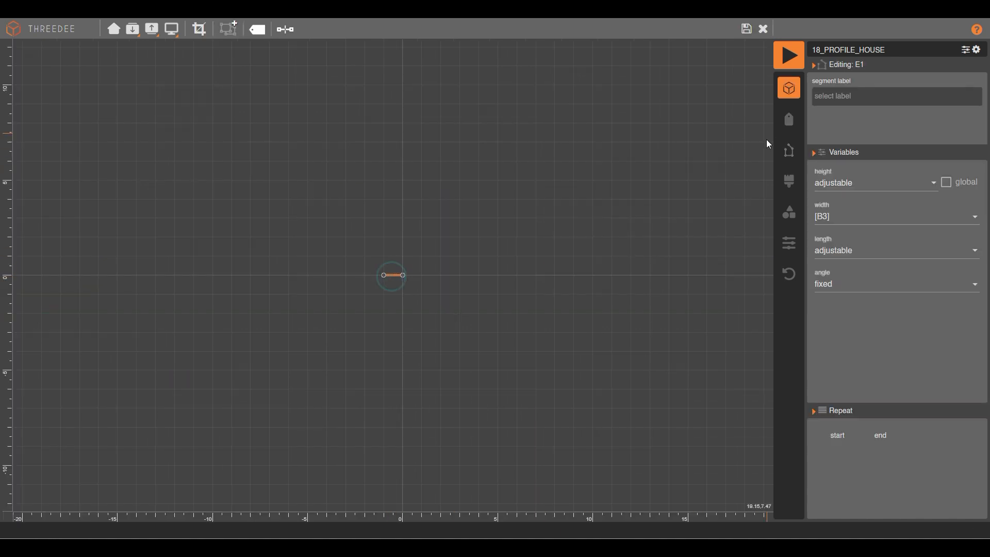
pyautogui.click(837, 219)
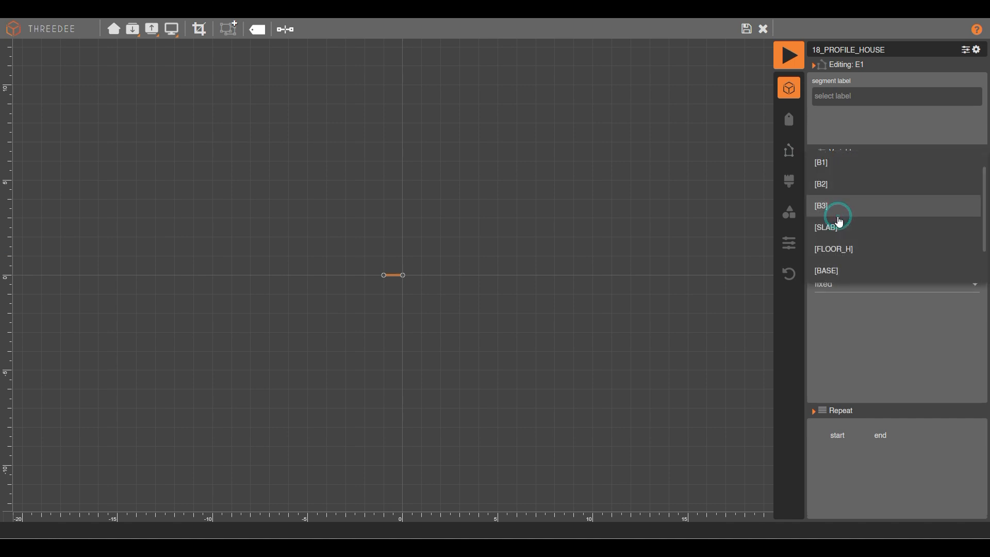
pyautogui.scroll(-2, 845, 232)
pyautogui.click(836, 272)
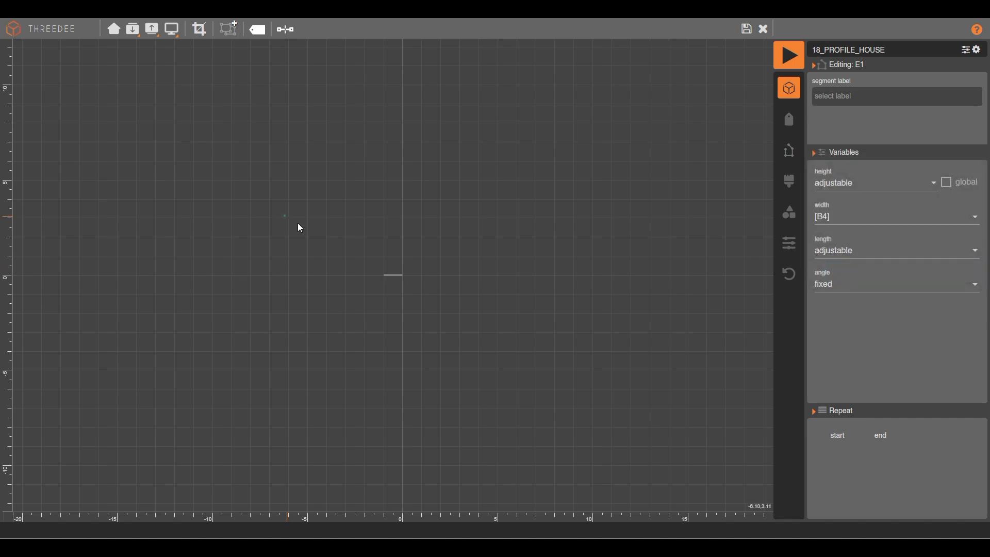
pyautogui.click(283, 215)
pyautogui.click(392, 275)
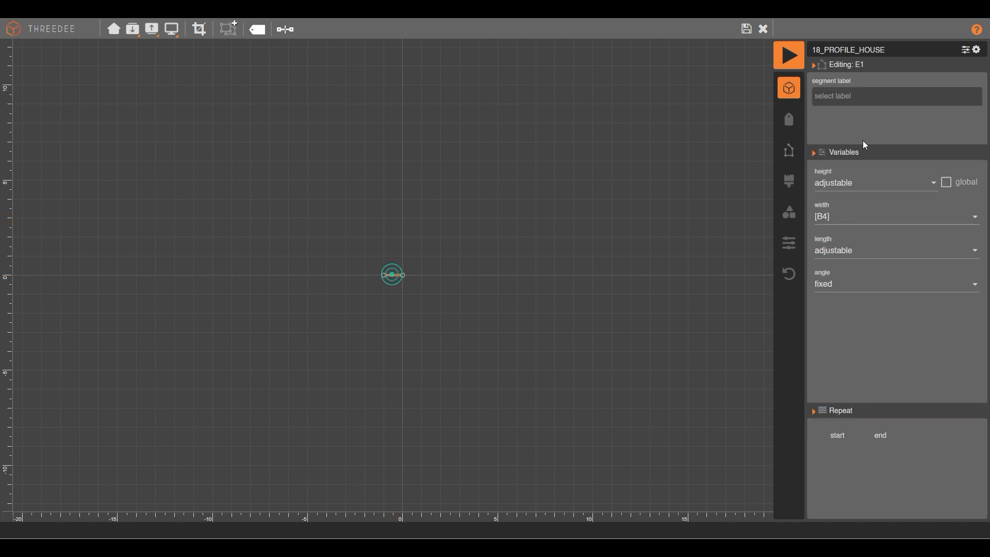
# Label the E1 profile's segment PAVEMENT and close the profile editor.
pyautogui.click(848, 96)
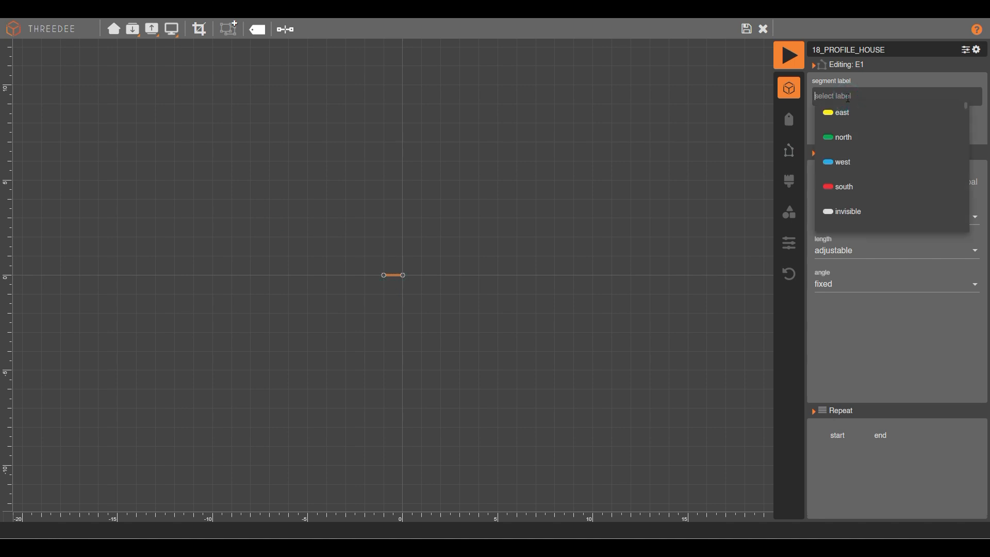
pyautogui.write('p')
pyautogui.click(849, 160)
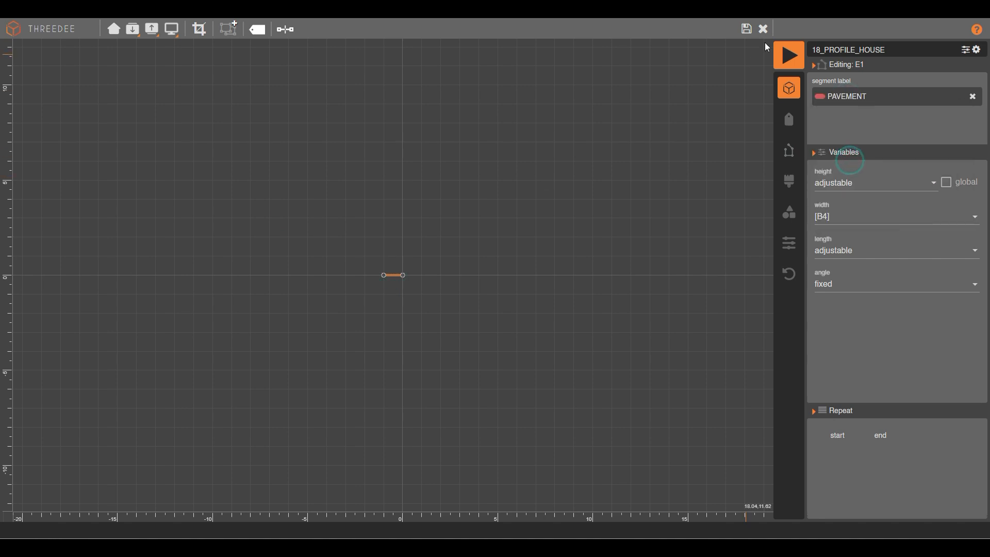
pyautogui.click(762, 29)
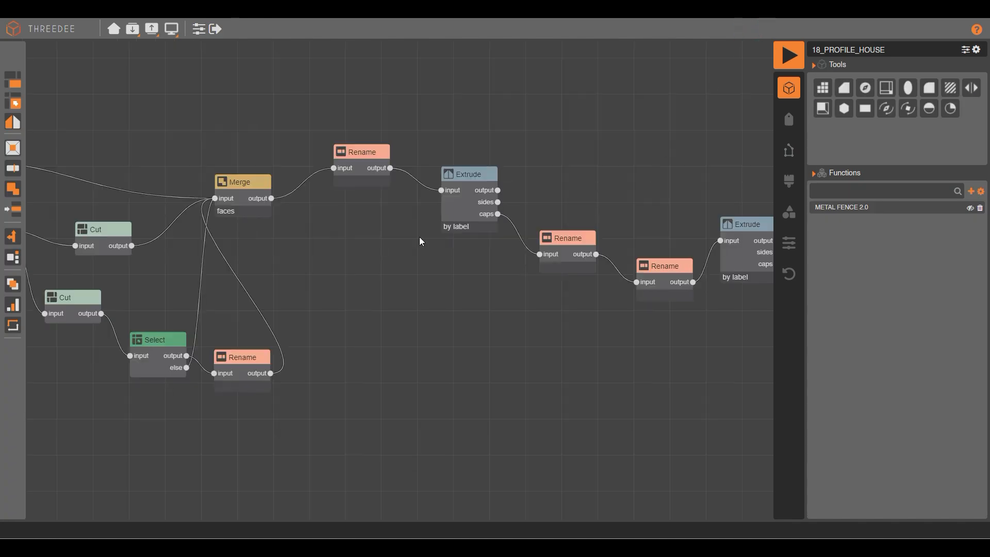
# Add a conversion from PAVEMENT to PAVEMENT in the Rename directly after the first Extrude.
pyautogui.doubleClick(569, 237)
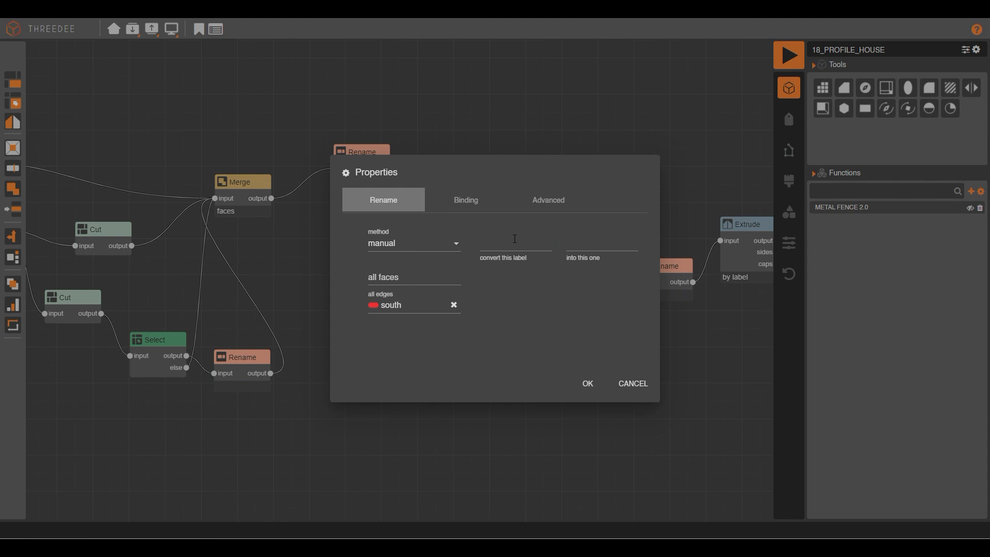
pyautogui.click(515, 238)
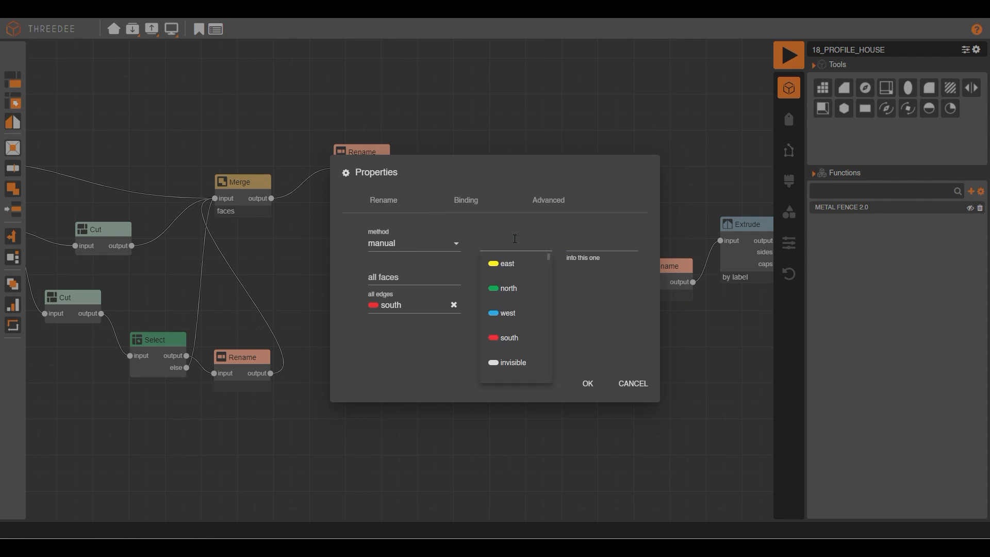
pyautogui.write('P')
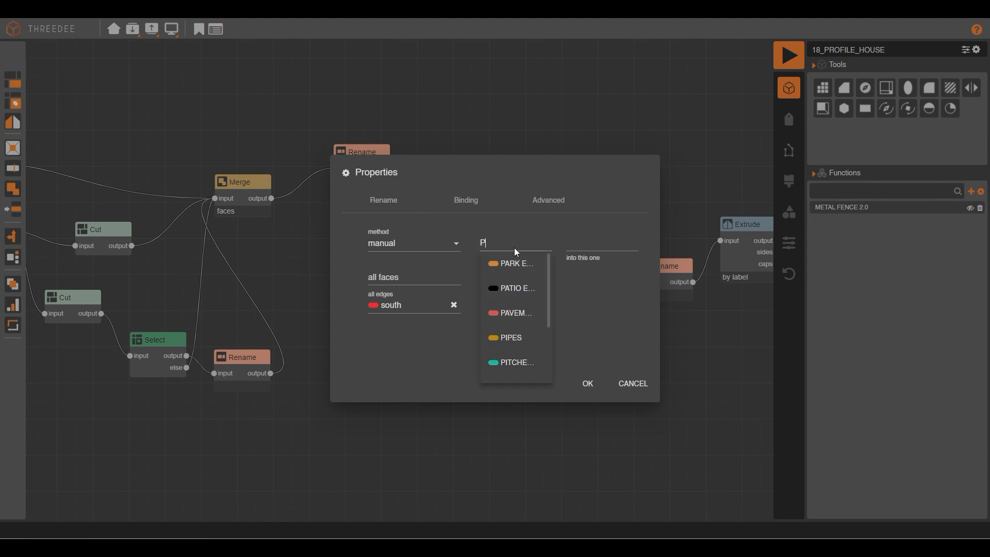
pyautogui.click(514, 311)
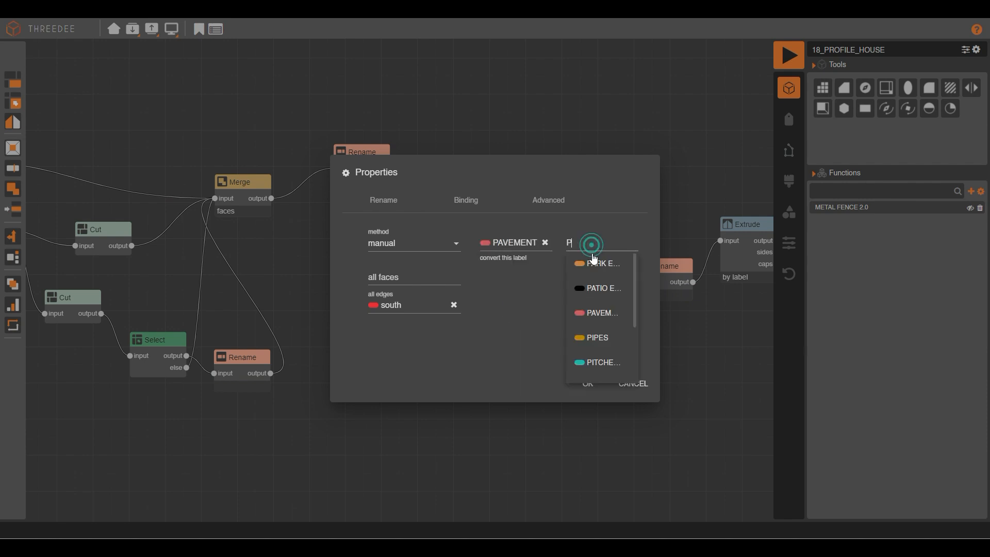
pyautogui.click(596, 312)
pyautogui.click(587, 383)
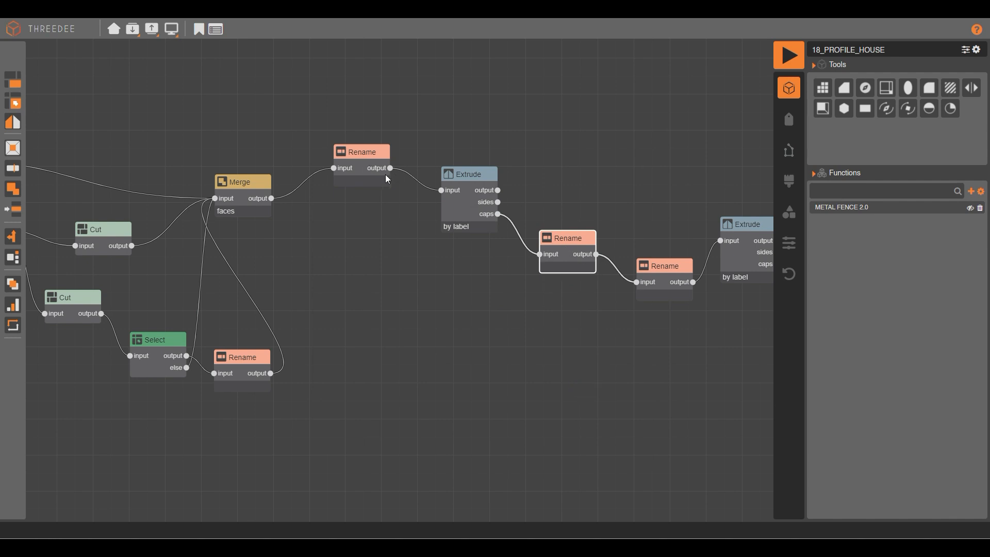
# Remove the PAVEMENT conversion from the Rename directly after the first Extrude.
pyautogui.doubleClick(571, 249)
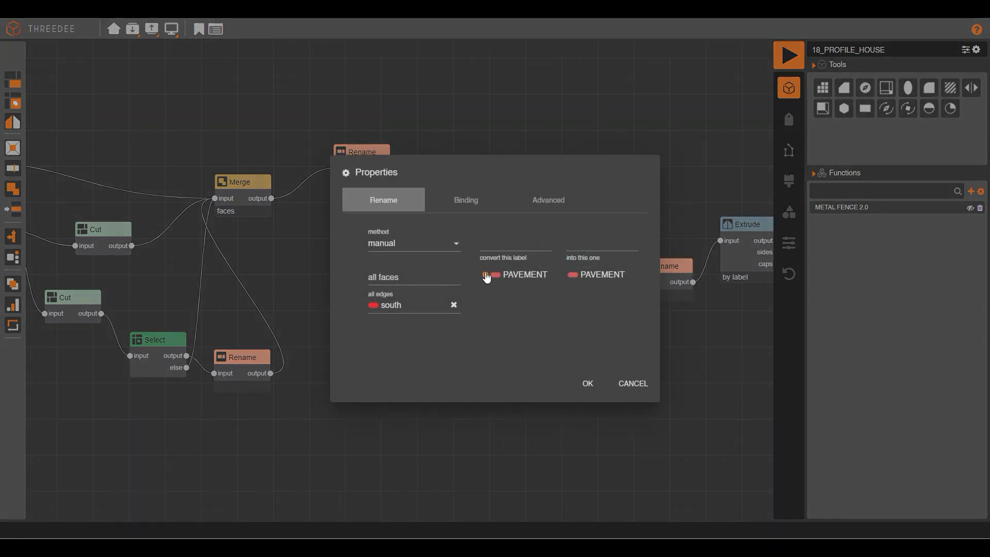
pyautogui.click(485, 273)
pyautogui.click(588, 383)
pyautogui.click(313, 75)
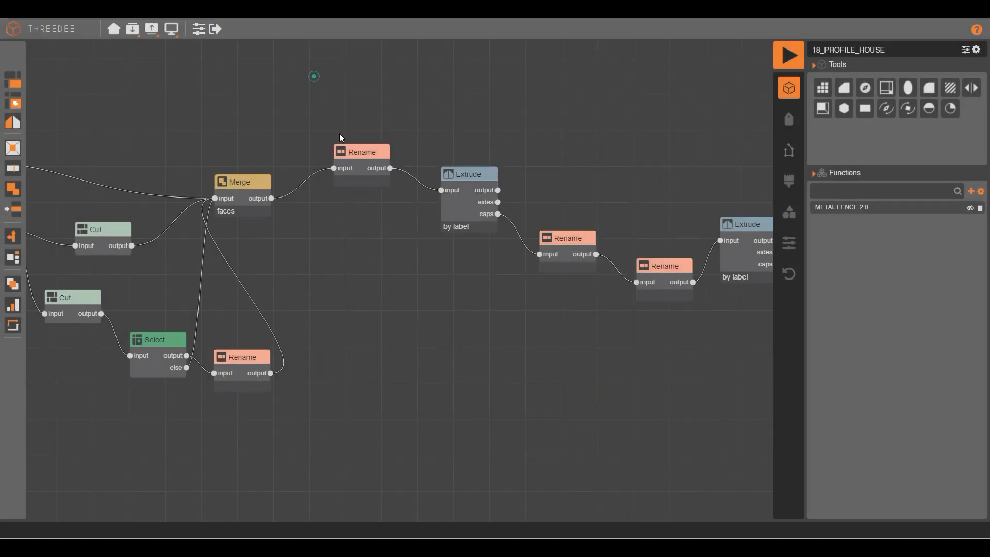
# Add a conversion from ENTRANCE to E1 in the Rename between the faces Merge and the first Extrude.
pyautogui.doubleClick(357, 166)
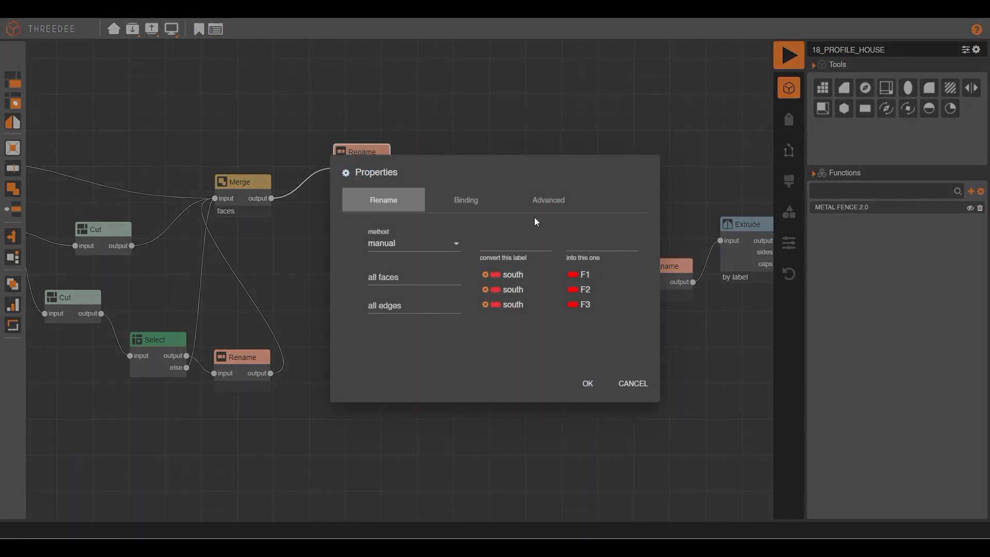
pyautogui.click(501, 242)
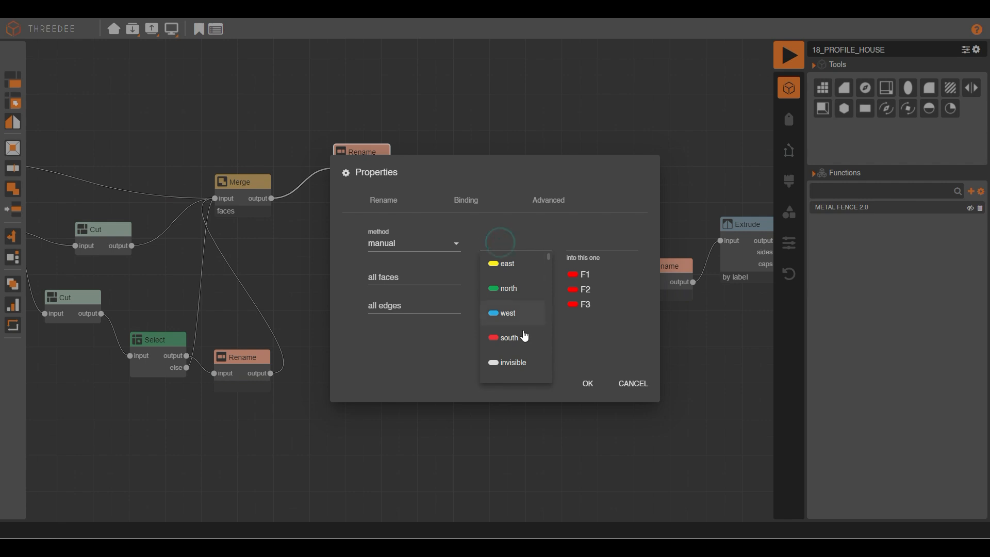
pyautogui.scroll(-2, 514, 288)
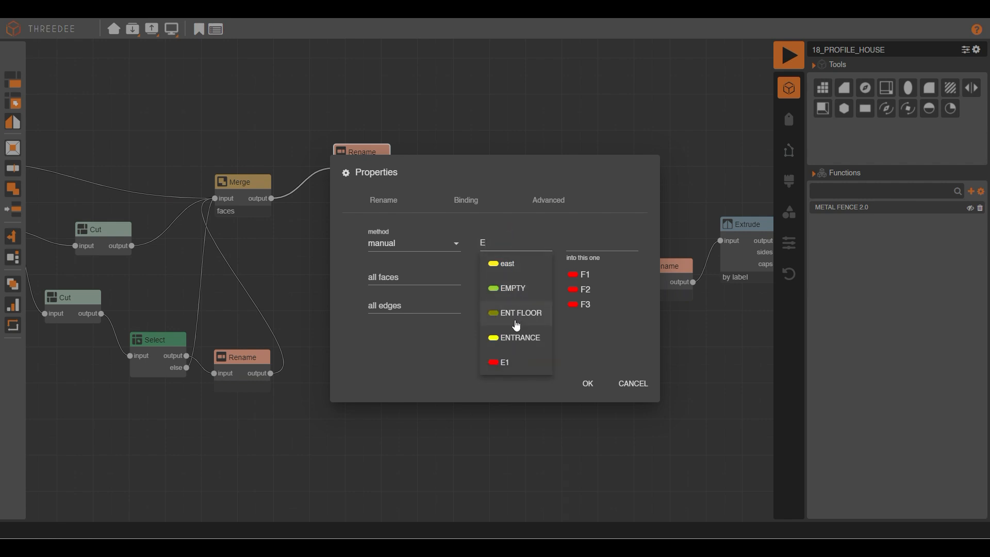
pyautogui.click(514, 338)
pyautogui.click(578, 241)
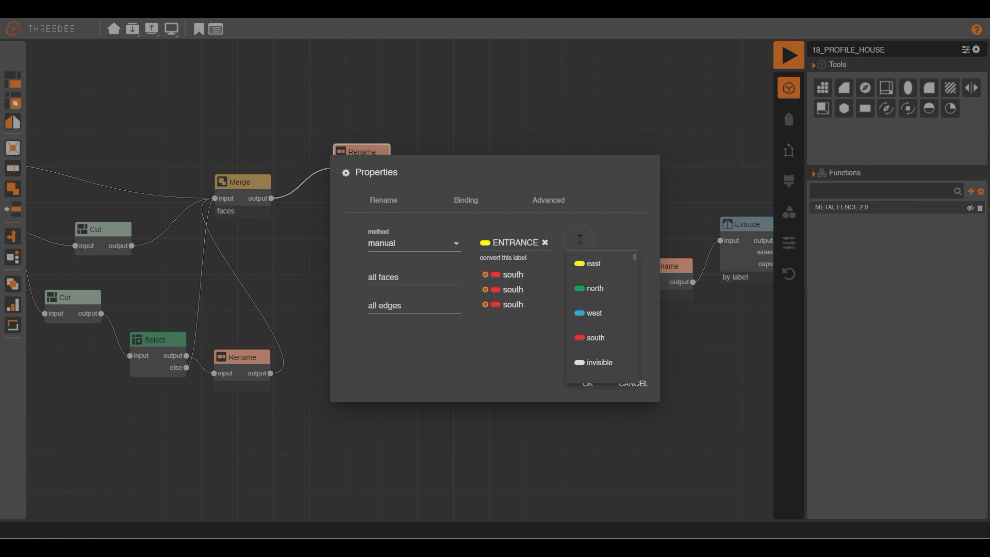
pyautogui.write('E')
pyautogui.click(601, 362)
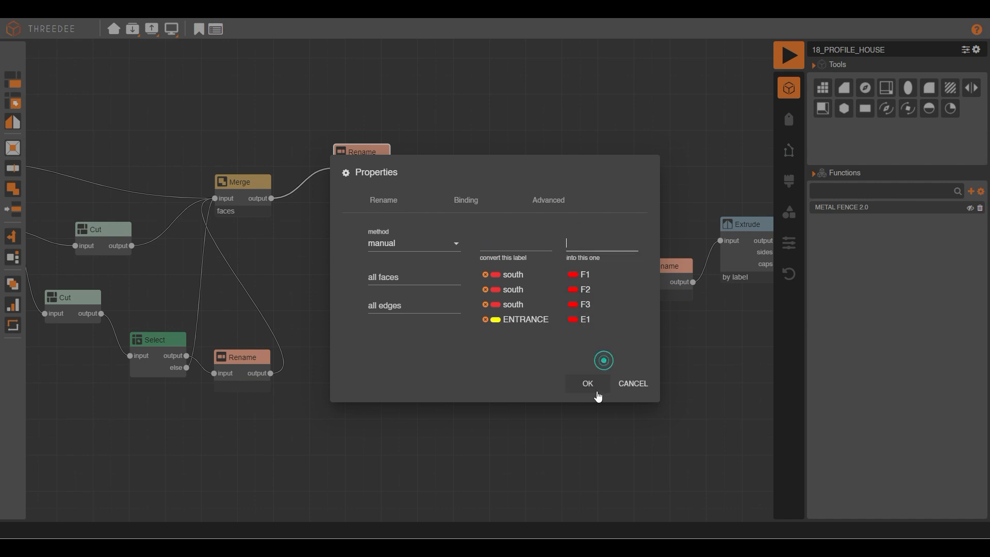
pyautogui.click(590, 384)
# Disable the Rename directly after the first Extrude and run the graph to inspect the extruded faces in the 3D preview.
pyautogui.rightClick(574, 254)
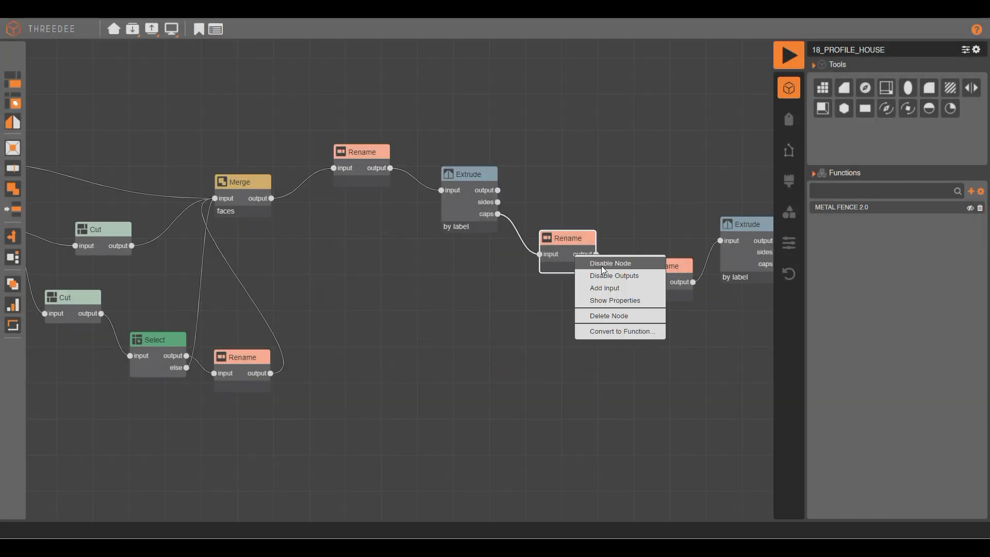
pyautogui.click(601, 265)
pyautogui.click(788, 55)
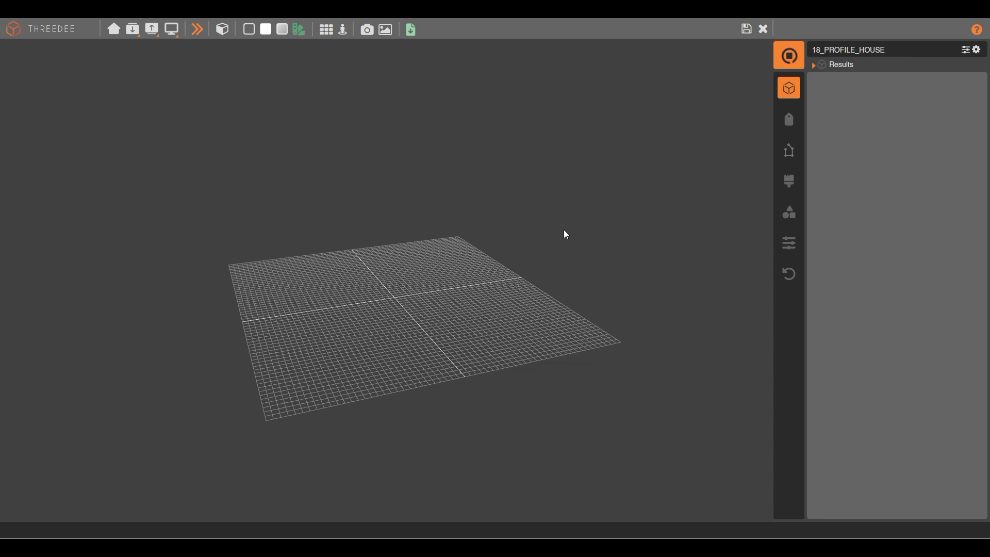
pyautogui.moveTo(460, 285); pyautogui.dragTo(461, 297)
pyautogui.click(459, 300)
pyautogui.moveTo(564, 331); pyautogui.dragTo(412, 399)
pyautogui.click(404, 332)
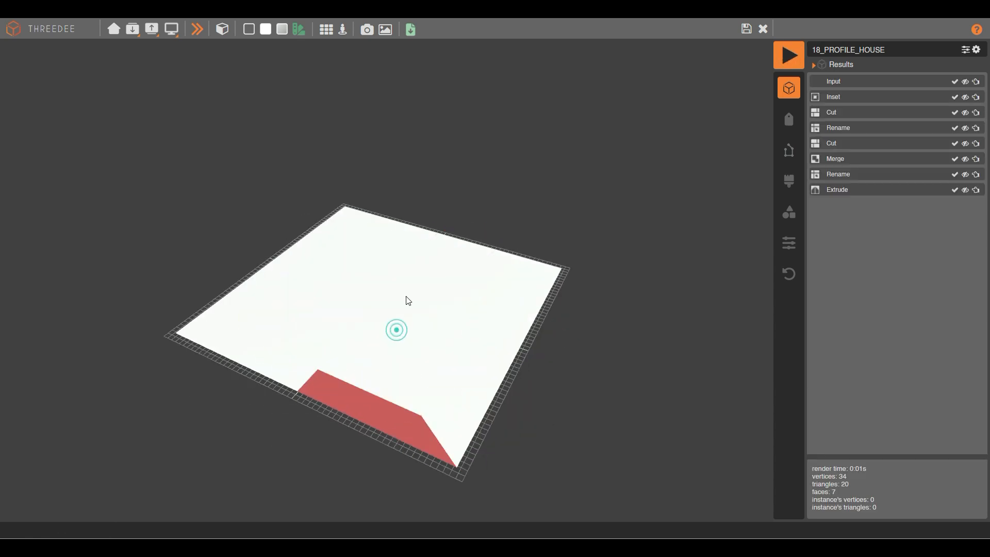
# Regenerate random variations of the model and examine the edge labels of the house and pavement faces.
pyautogui.click(197, 29)
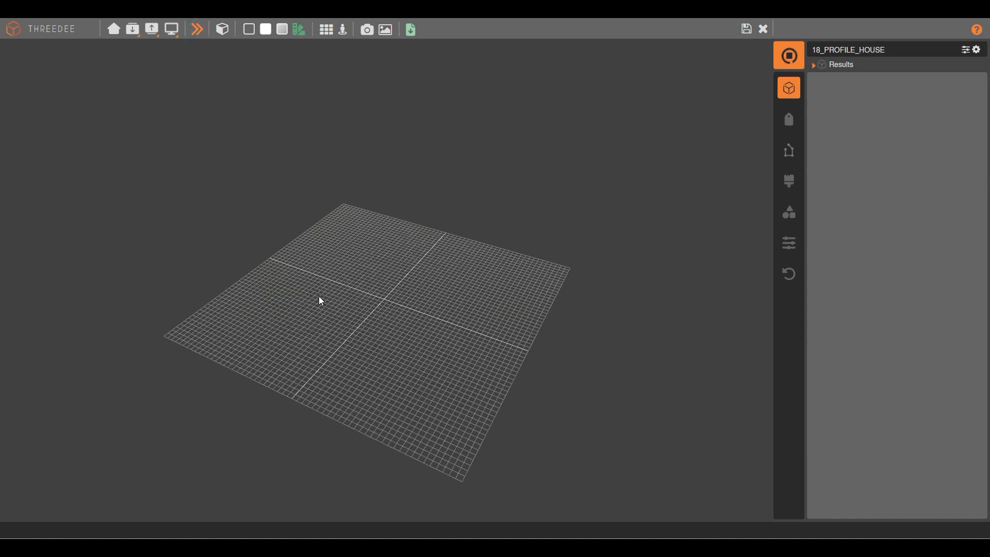
pyautogui.moveTo(333, 290); pyautogui.dragTo(397, 291)
pyautogui.click(505, 367)
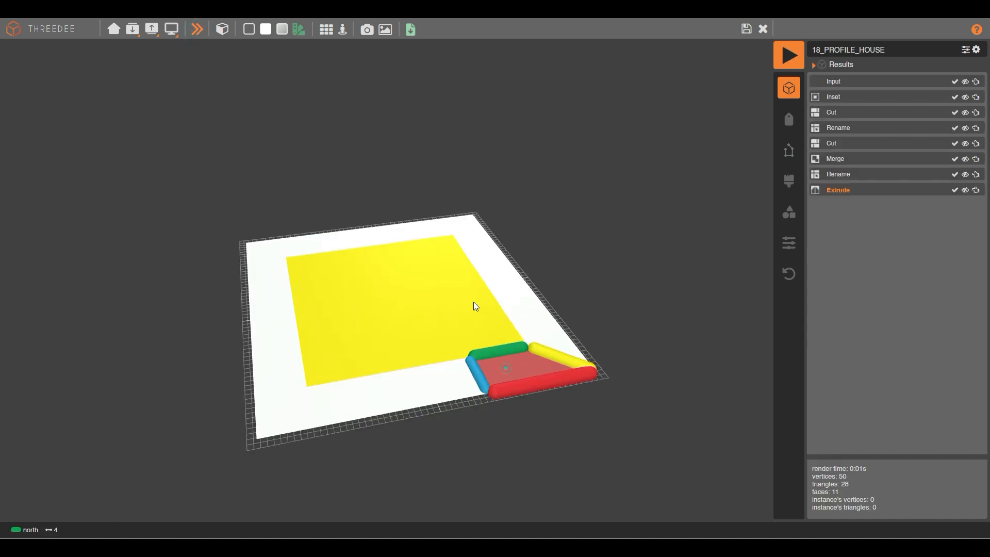
pyautogui.click(444, 319)
pyautogui.click(509, 372)
pyautogui.click(428, 298)
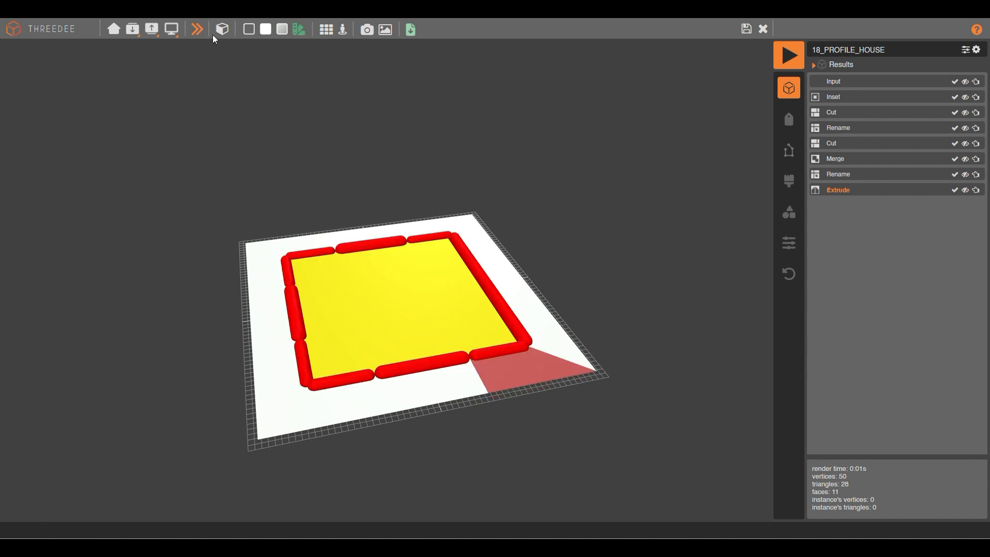
pyautogui.click(197, 30)
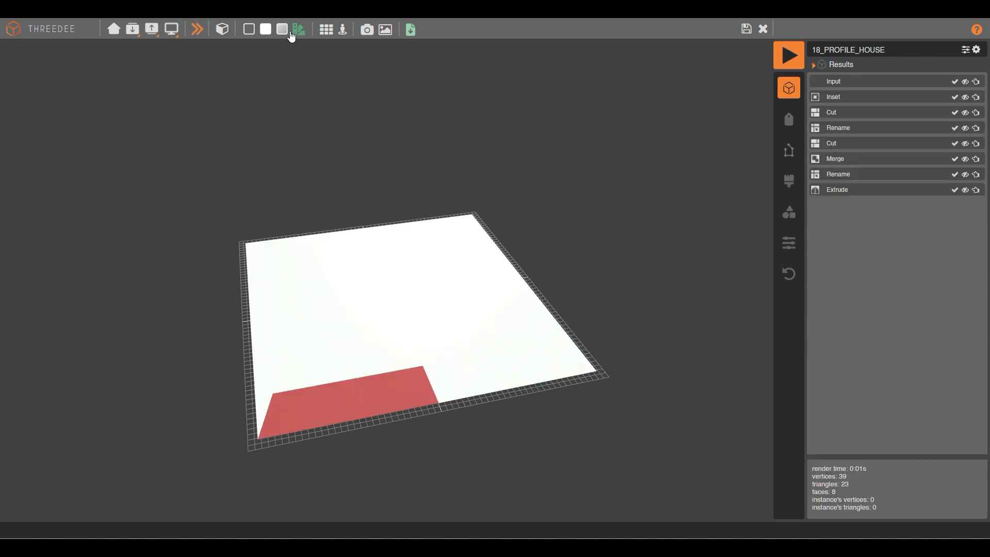
pyautogui.click(462, 287)
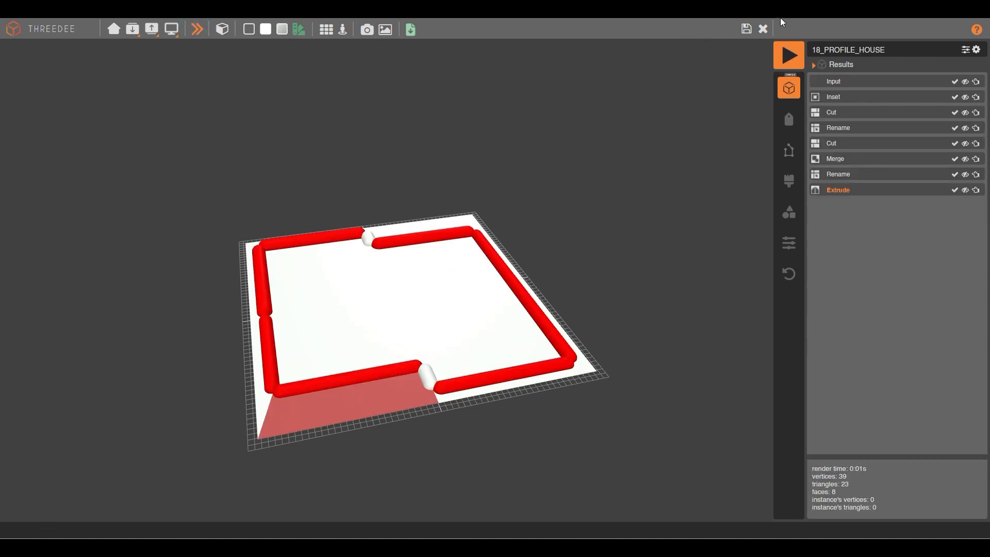
# Leave the rendered preview, re-enable the Rename directly after the first Extrude and check its properties.
pyautogui.click(745, 29)
pyautogui.click(655, 129)
pyautogui.rightClick(571, 250)
pyautogui.click(614, 259)
pyautogui.doubleClick(574, 248)
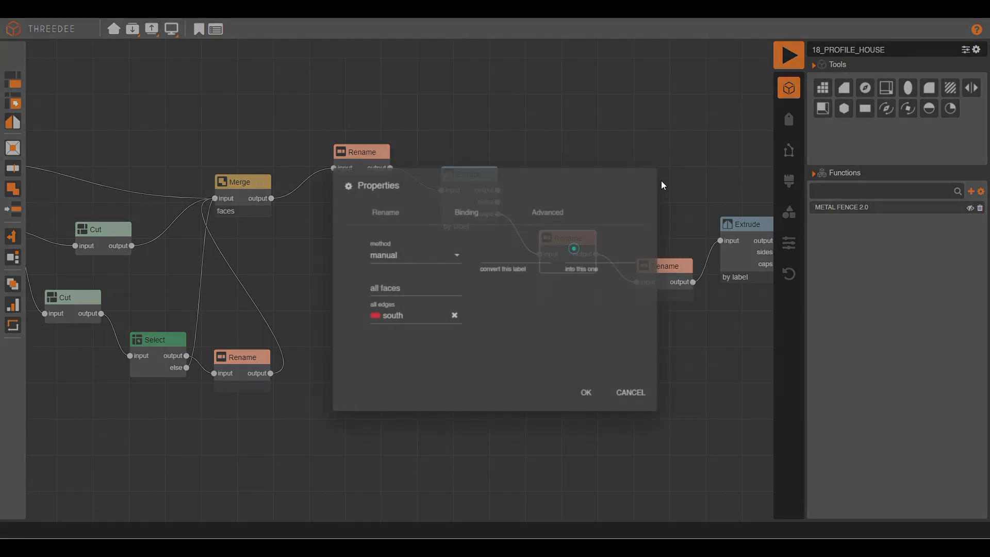
pyautogui.click(663, 116)
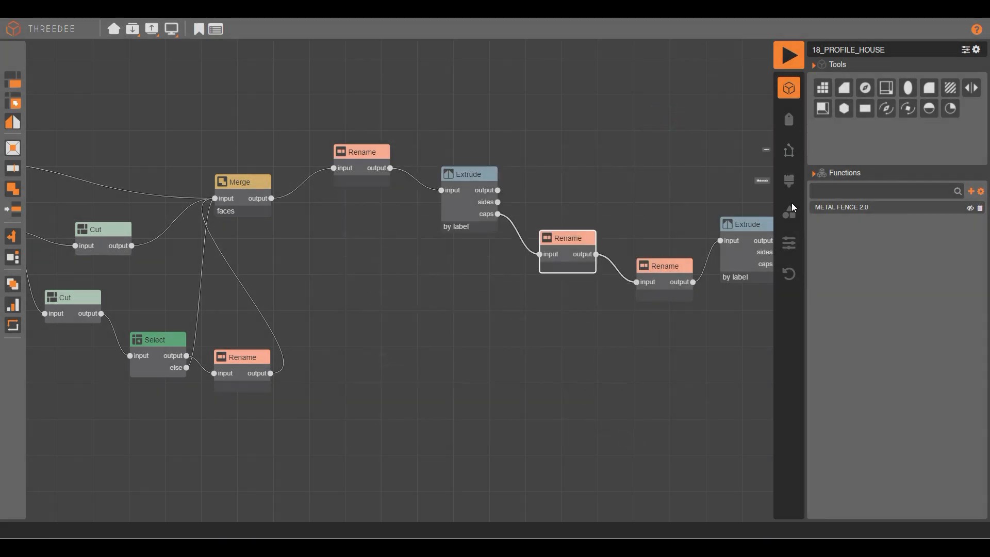
# Clone the GALLERY profile under the name ENTRANCE.
pyautogui.click(789, 150)
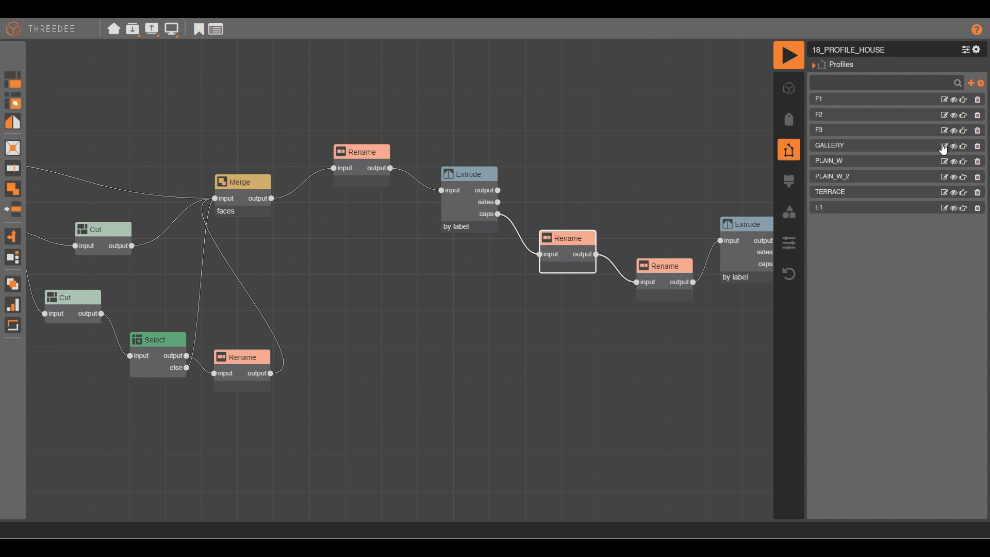
pyautogui.click(979, 85)
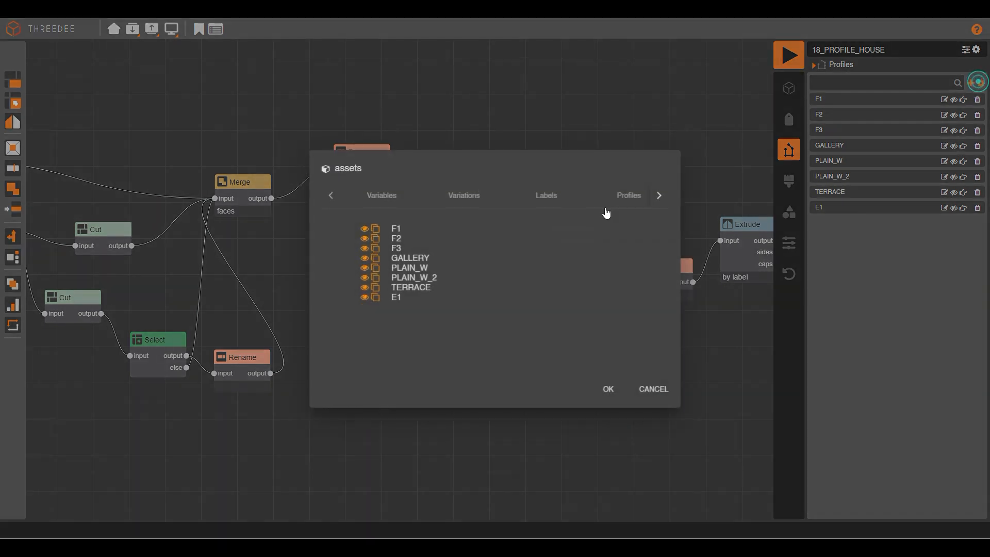
pyautogui.click(375, 257)
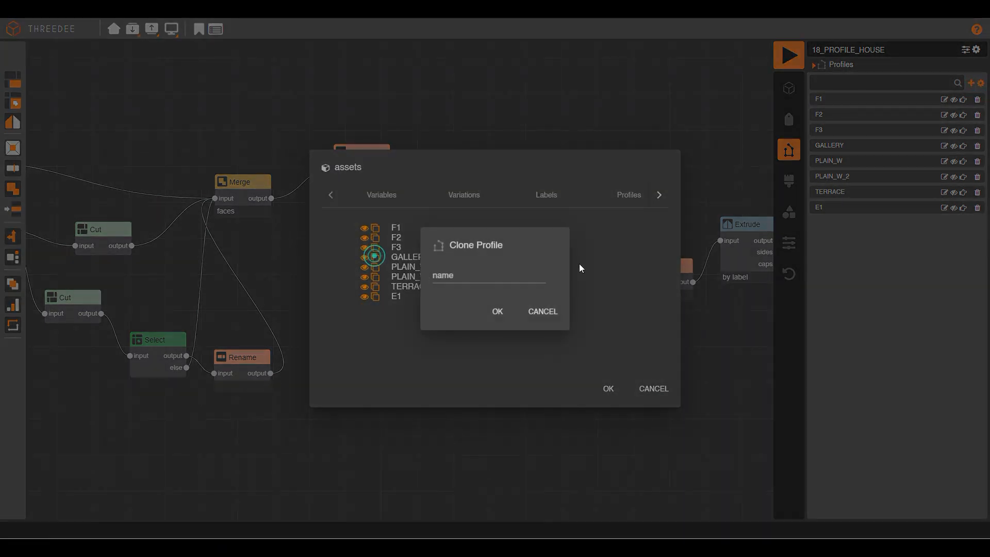
pyautogui.write('ENTRANCE')
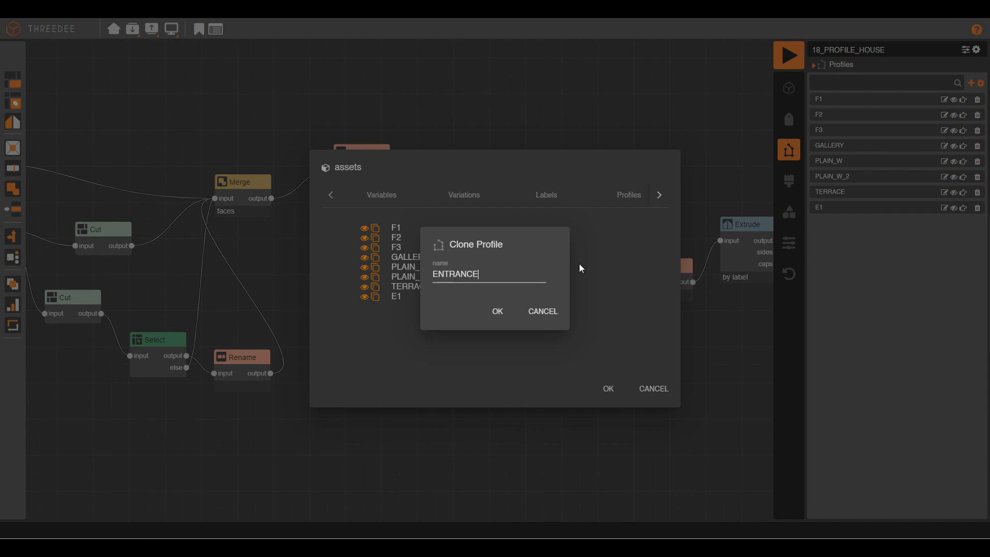
pyautogui.click(491, 310)
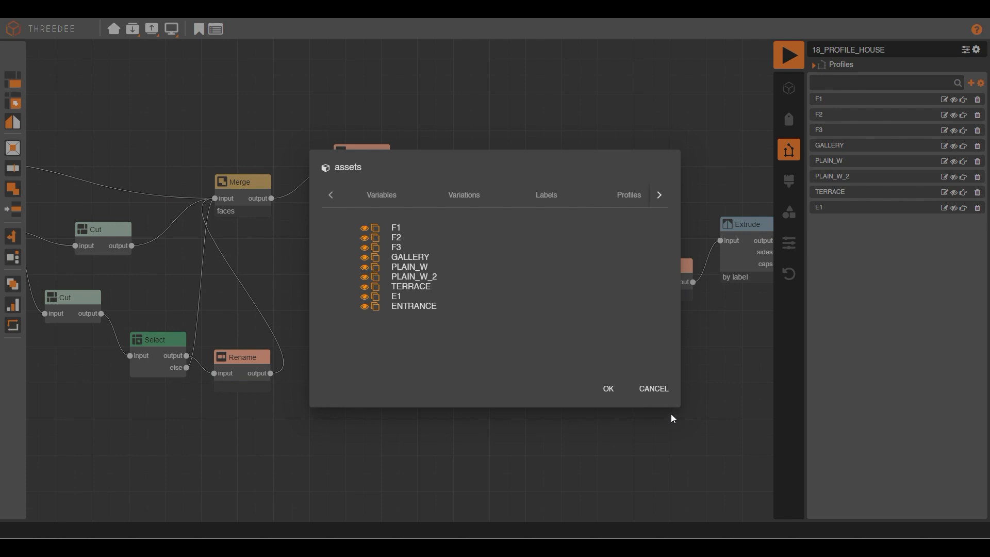
pyautogui.click(600, 395)
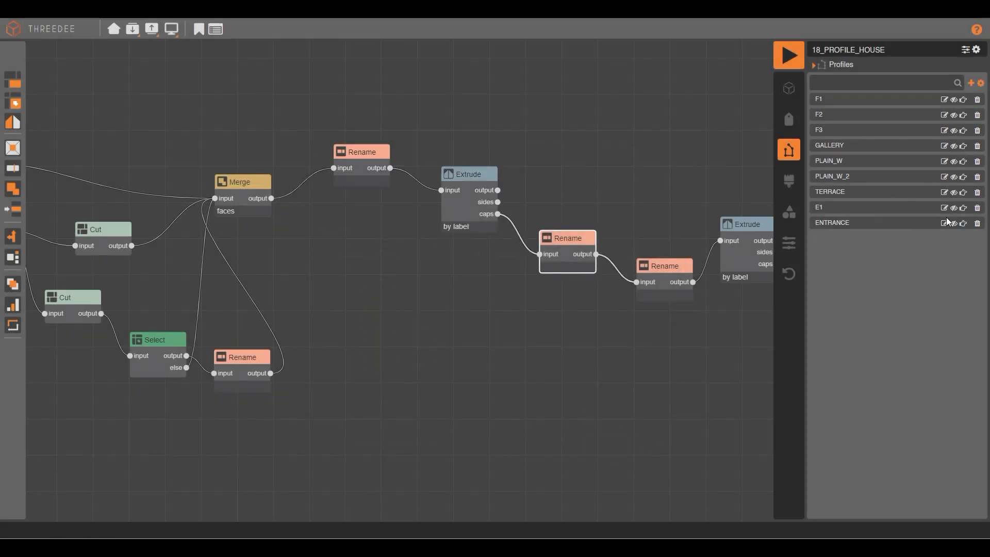
# Open the ENTRANCE profile for editing and change its tall vertical segment's label to ENTRANCE.
pyautogui.click(944, 223)
pyautogui.click(274, 181)
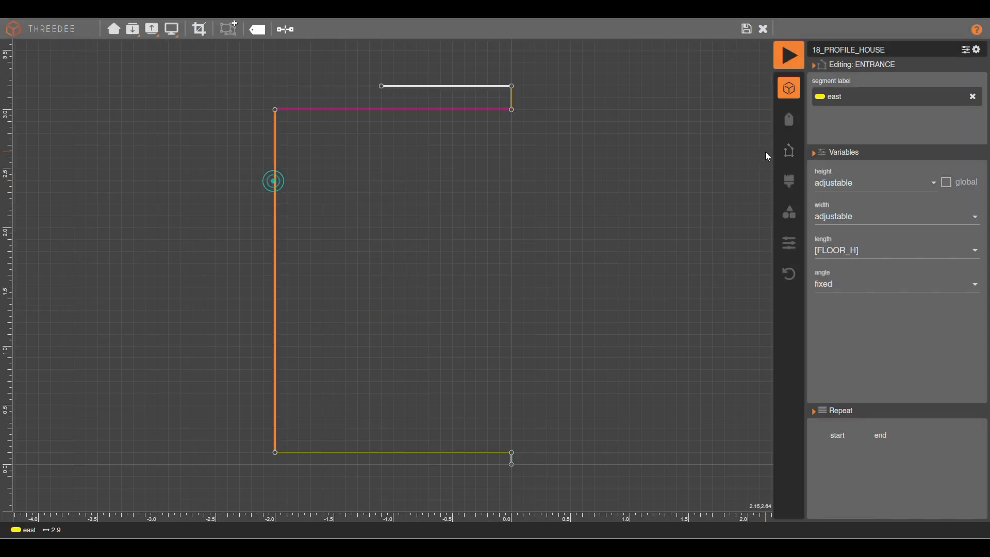
pyautogui.click(972, 98)
pyautogui.click(961, 96)
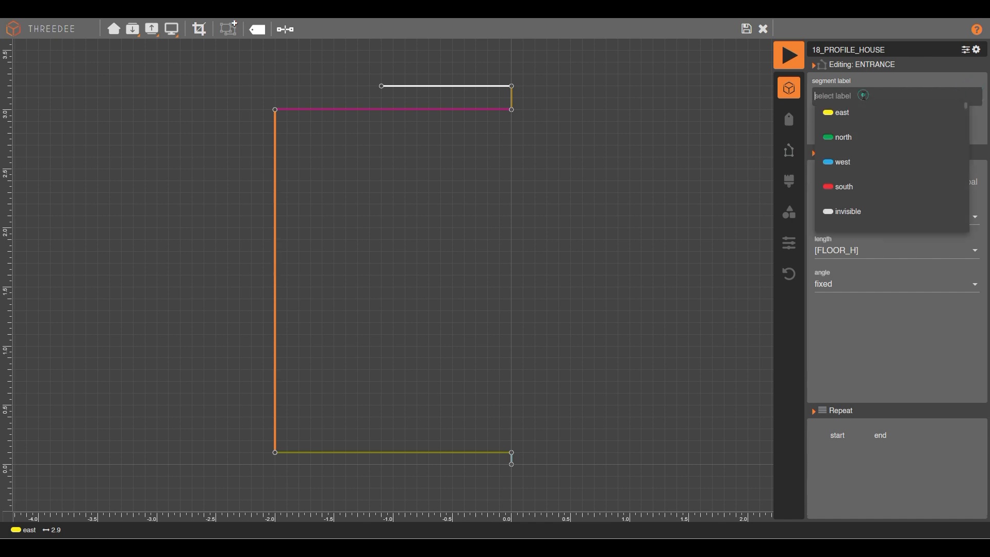
pyautogui.write('E')
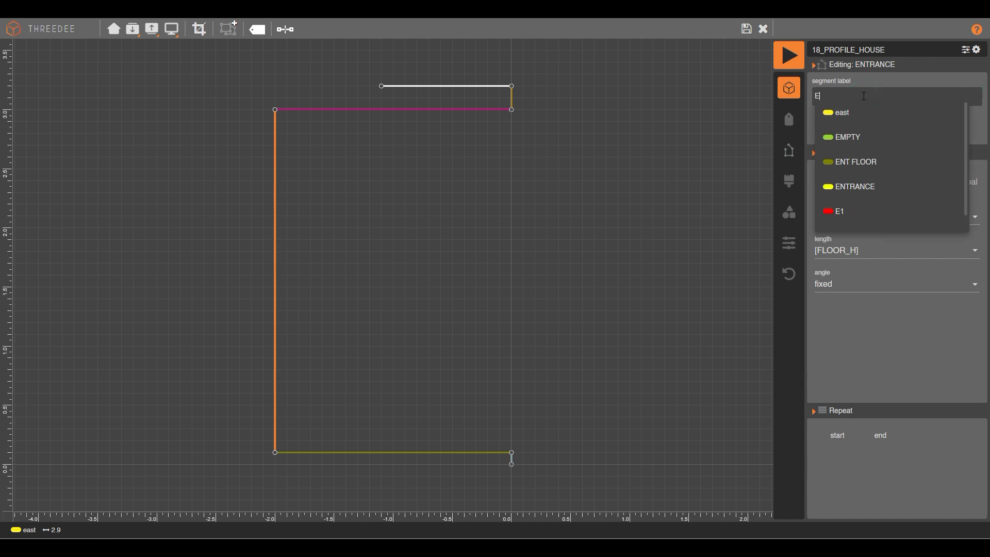
pyautogui.click(872, 192)
pyautogui.click(603, 184)
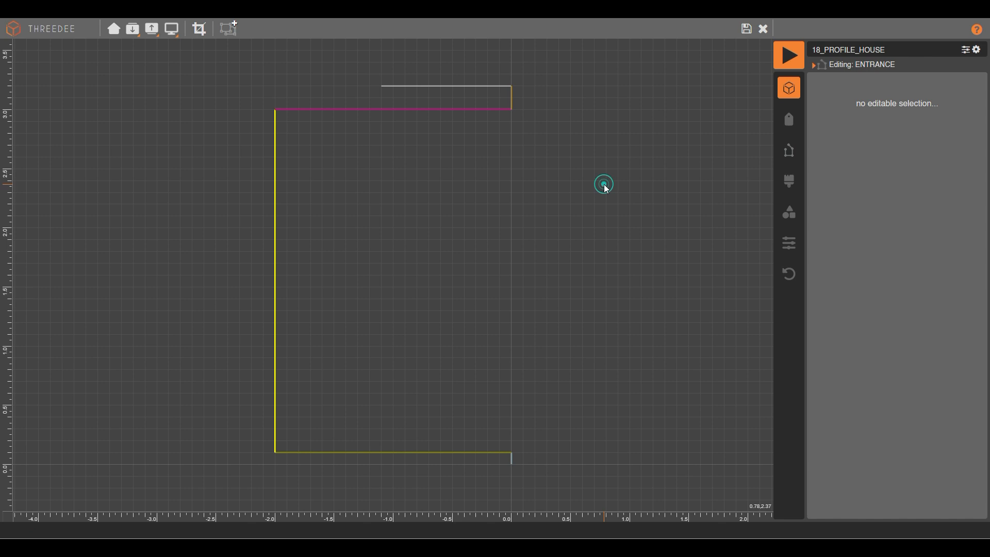
# Save the ENTRANCE profile and check the label conversions in the Rename nodes before and after the first Extrude.
pyautogui.click(747, 30)
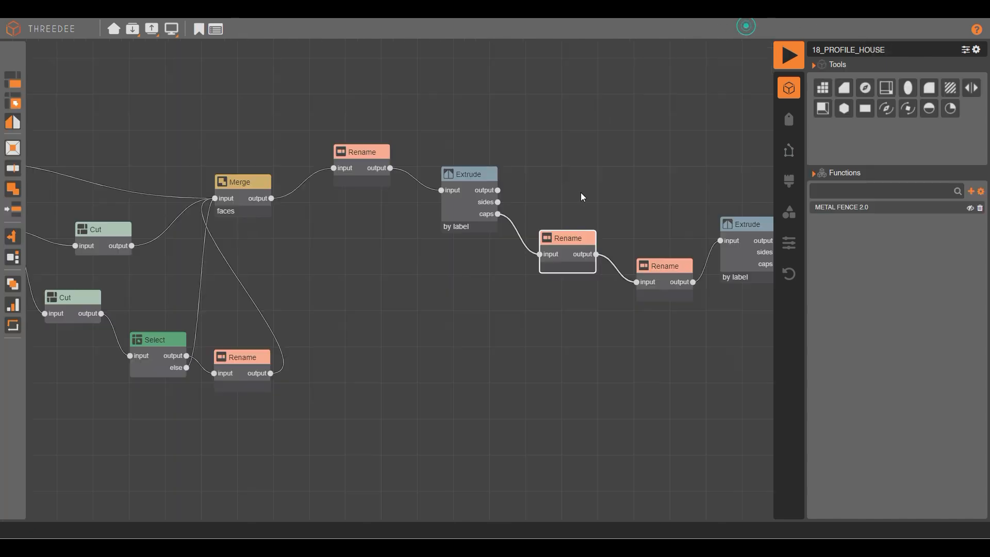
pyautogui.doubleClick(566, 243)
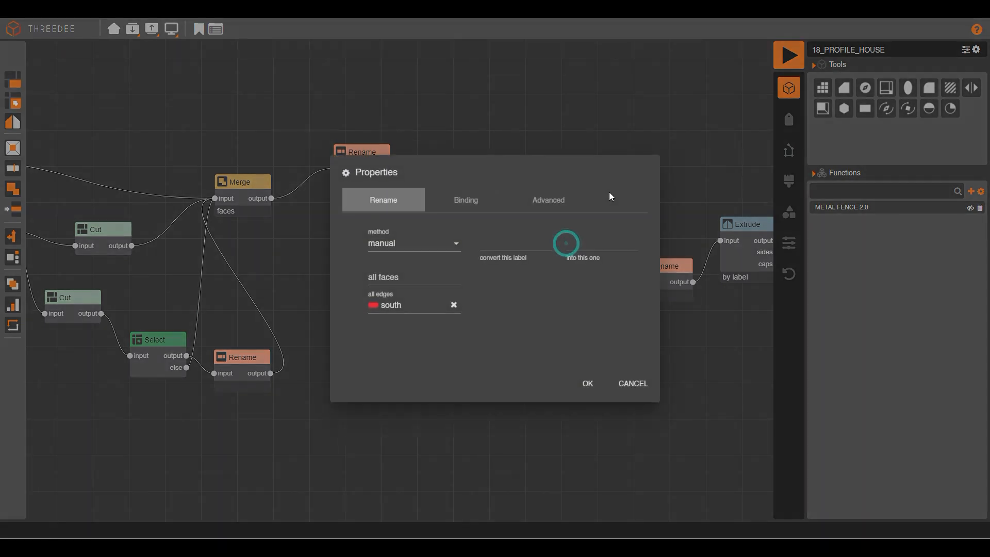
pyautogui.click(595, 100)
pyautogui.doubleClick(344, 170)
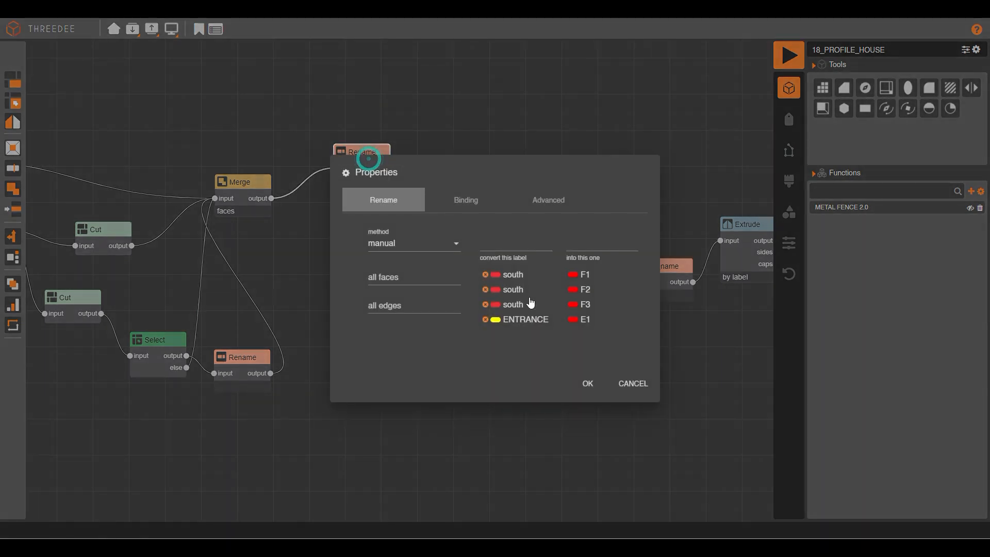
pyautogui.click(591, 109)
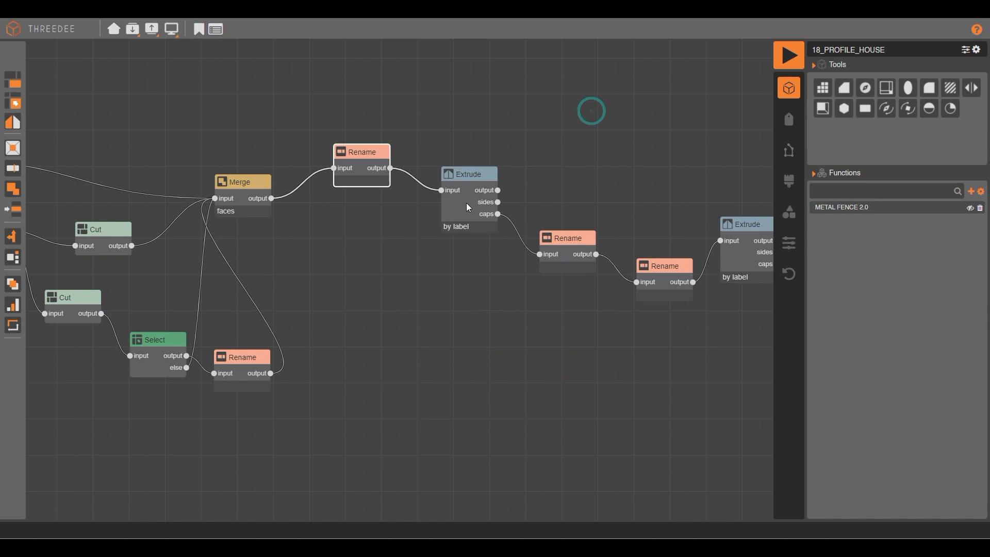
# Add a conversion from label E1 to E1 in the Rename directly after the first Extrude.
pyautogui.click(569, 245)
pyautogui.doubleClick(569, 243)
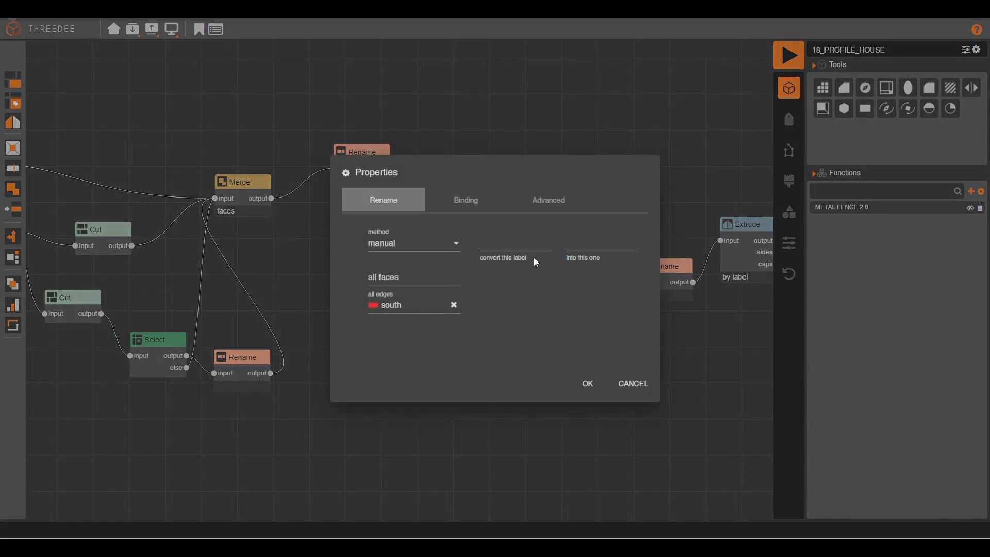
pyautogui.click(492, 243)
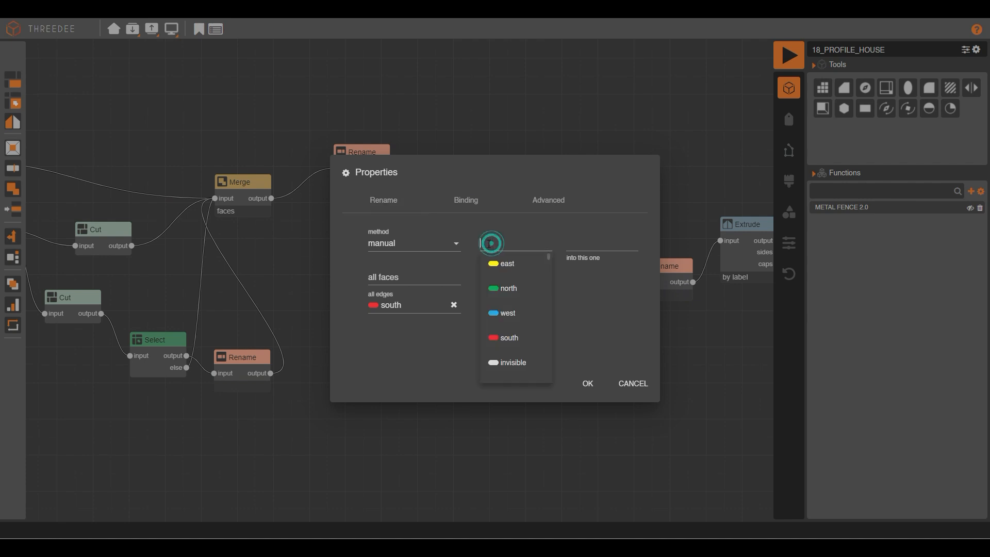
pyautogui.scroll(-3, 515, 320)
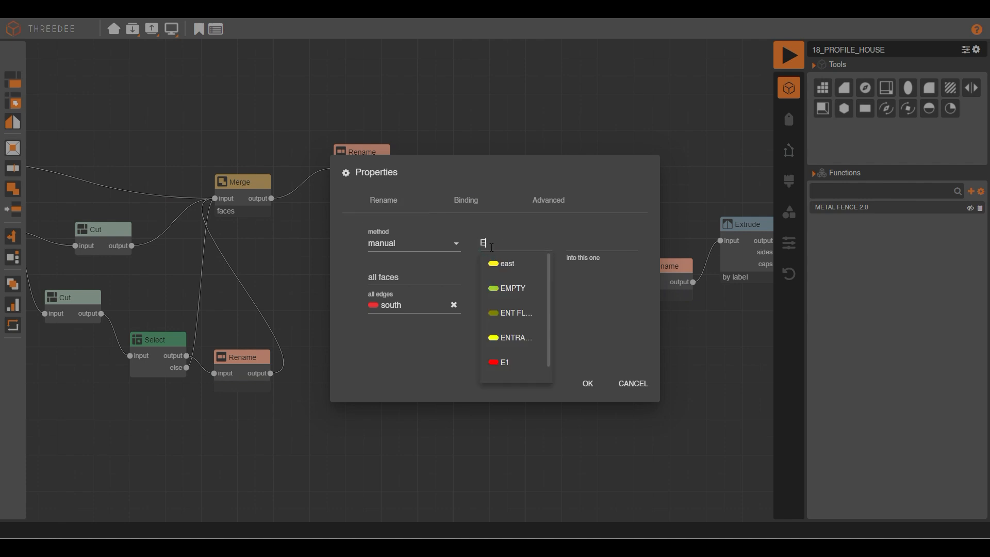
pyautogui.click(518, 362)
pyautogui.click(603, 244)
pyautogui.click(604, 246)
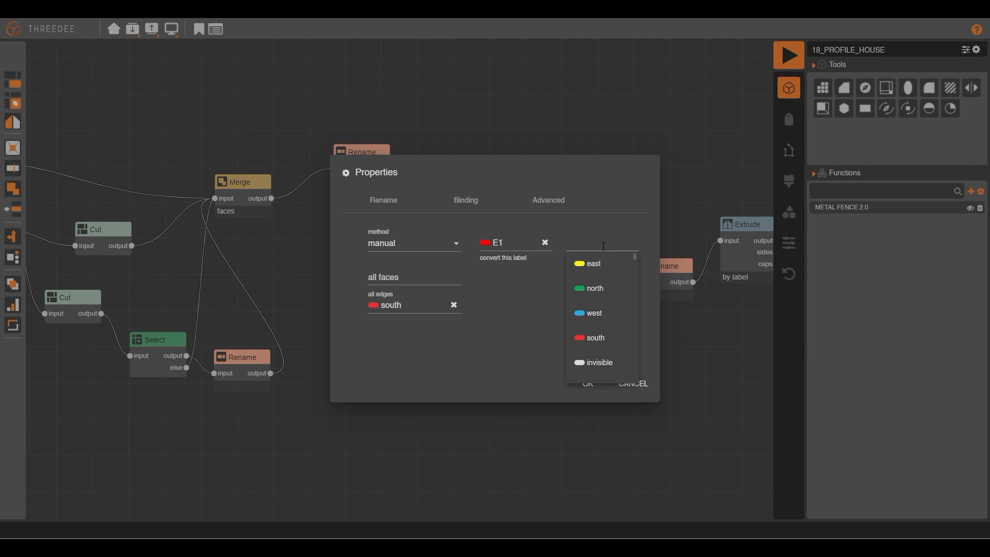
pyautogui.scroll(-3, 598, 283)
pyautogui.click(593, 362)
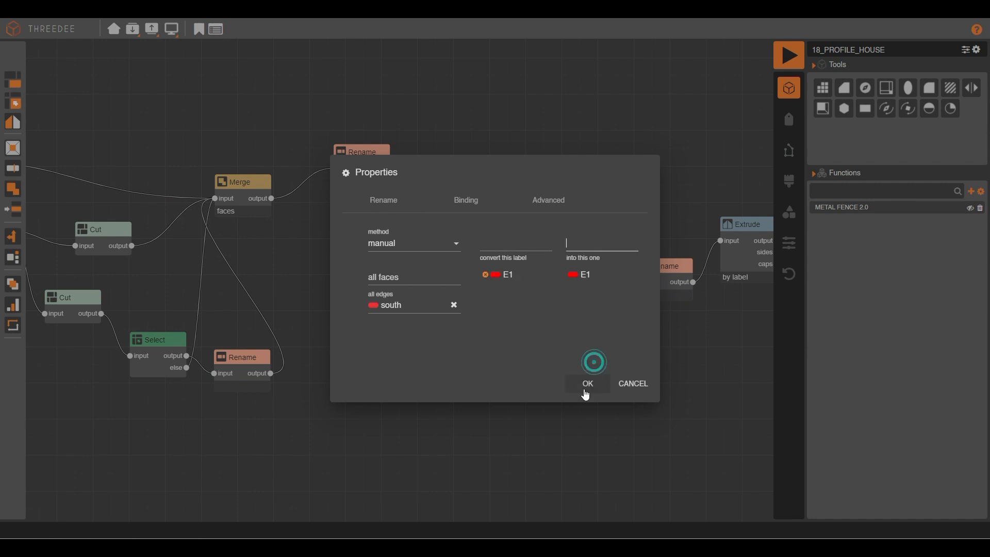
pyautogui.click(587, 384)
# Add a conversion from label E1 to ENTRANCE in the Rename that feeds the second Extrude.
pyautogui.doubleClick(666, 280)
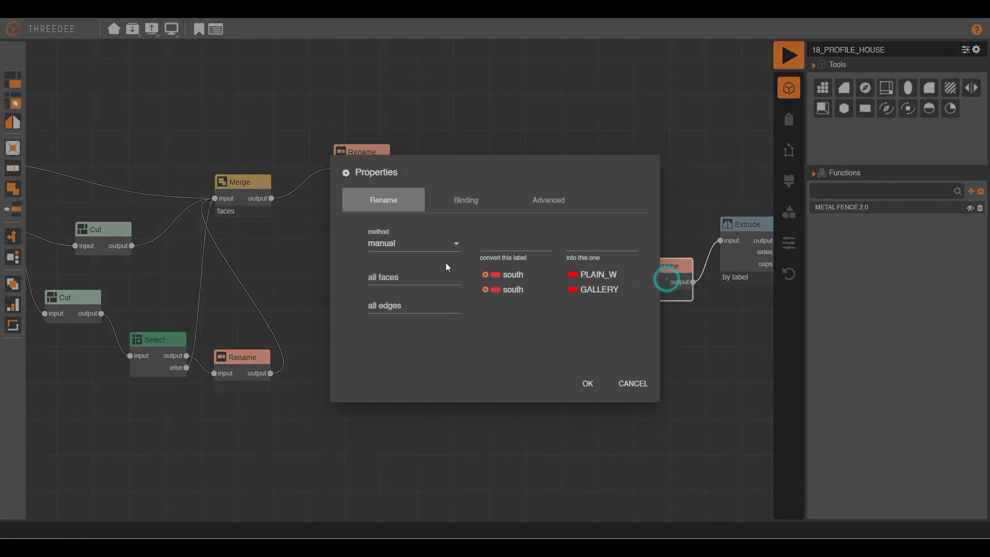
pyautogui.click(521, 242)
pyautogui.write('E')
pyautogui.click(522, 361)
pyautogui.click(592, 242)
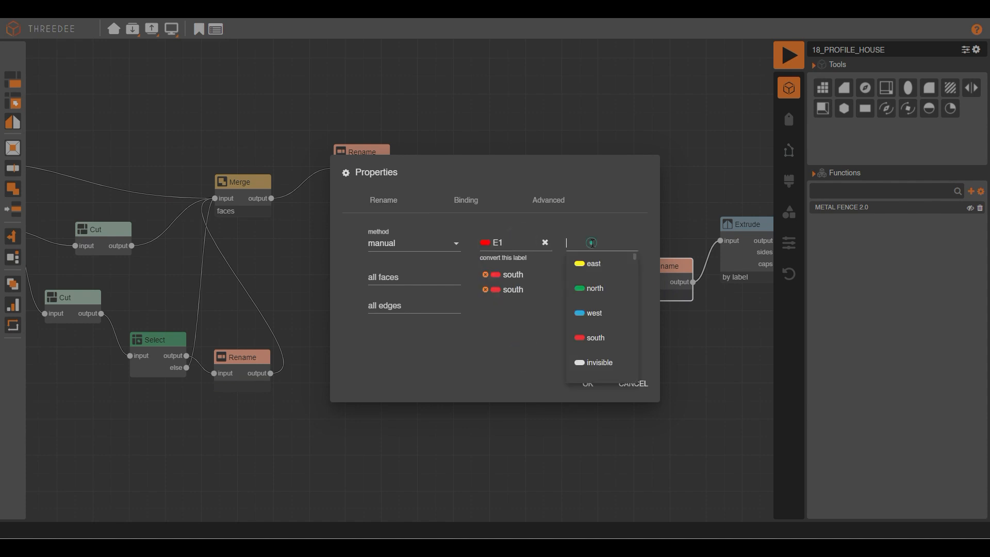
pyautogui.write('E')
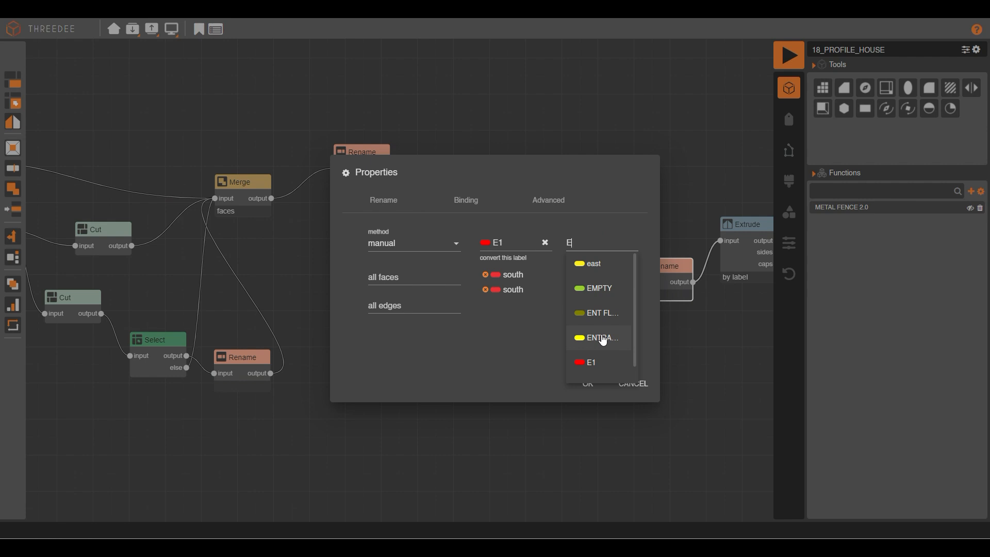
pyautogui.scroll(-1, 614, 355)
pyautogui.click(609, 369)
pyautogui.click(585, 384)
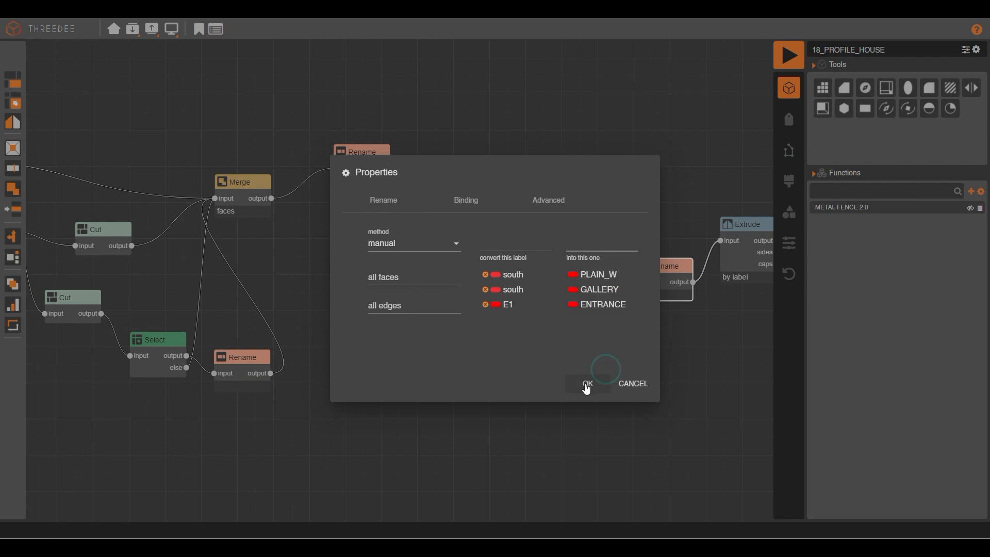
pyautogui.moveTo(679, 334); pyautogui.dragTo(561, 335)
pyautogui.scroll(-3, 541, 325)
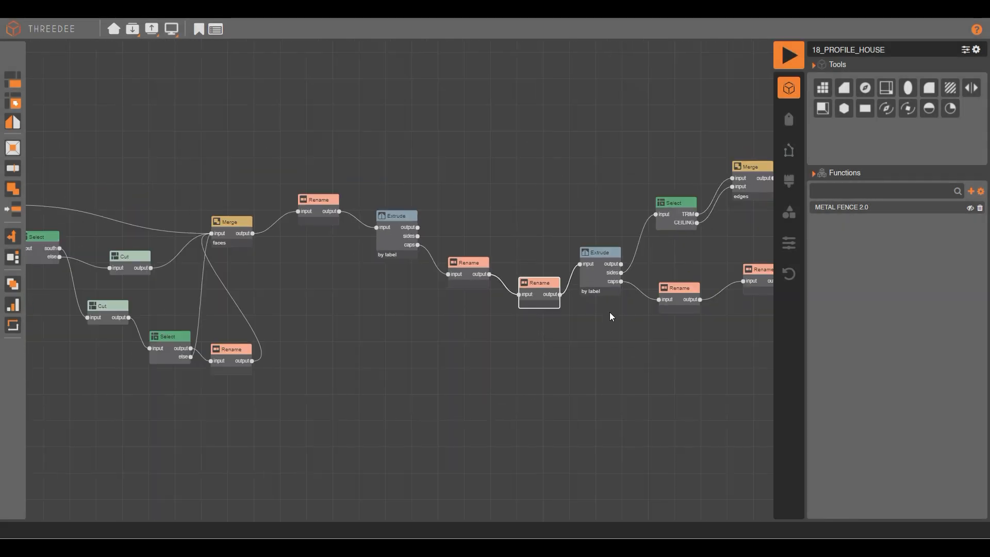
pyautogui.scroll(3, 612, 314)
pyautogui.moveTo(648, 273); pyautogui.dragTo(494, 280)
pyautogui.moveTo(594, 193); pyautogui.dragTo(466, 219)
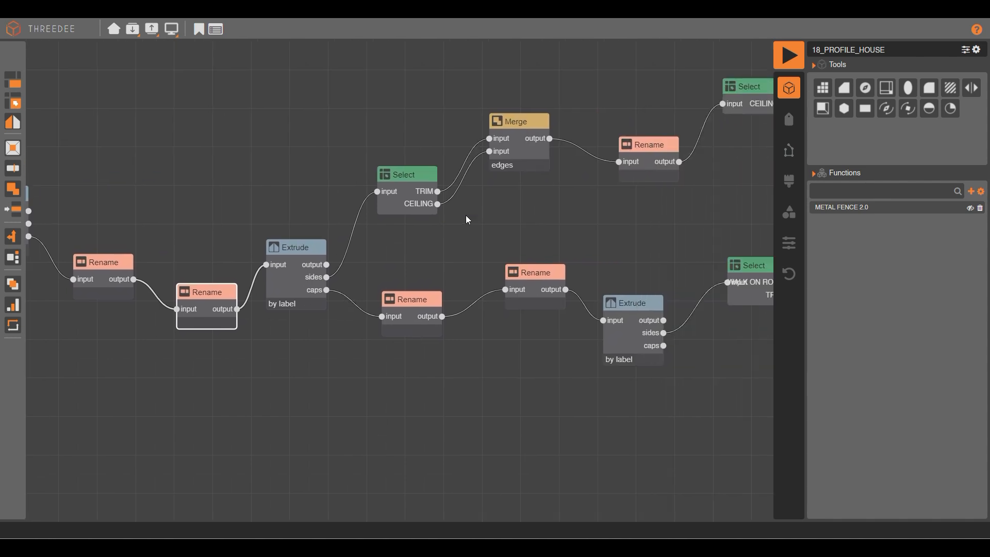
pyautogui.doubleClick(406, 310)
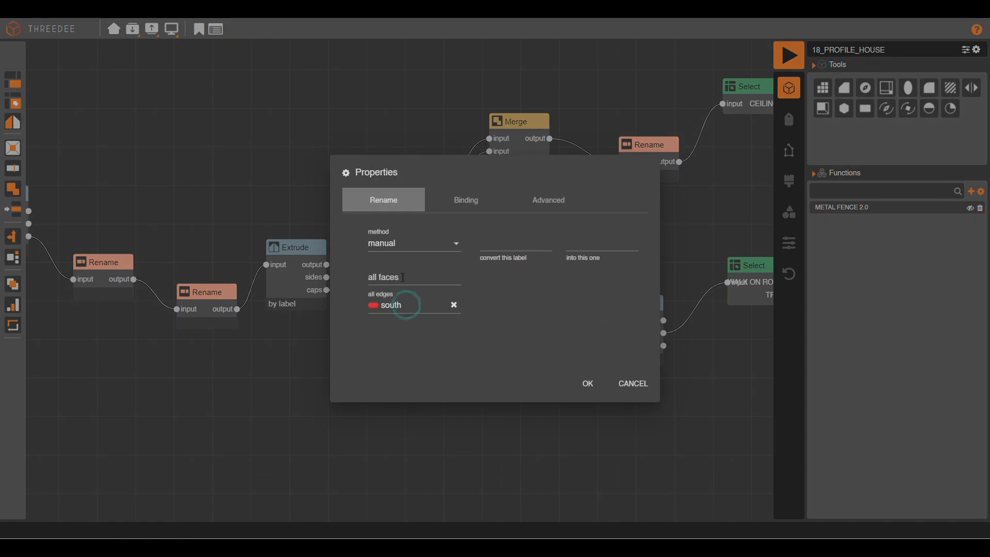
pyautogui.click(515, 243)
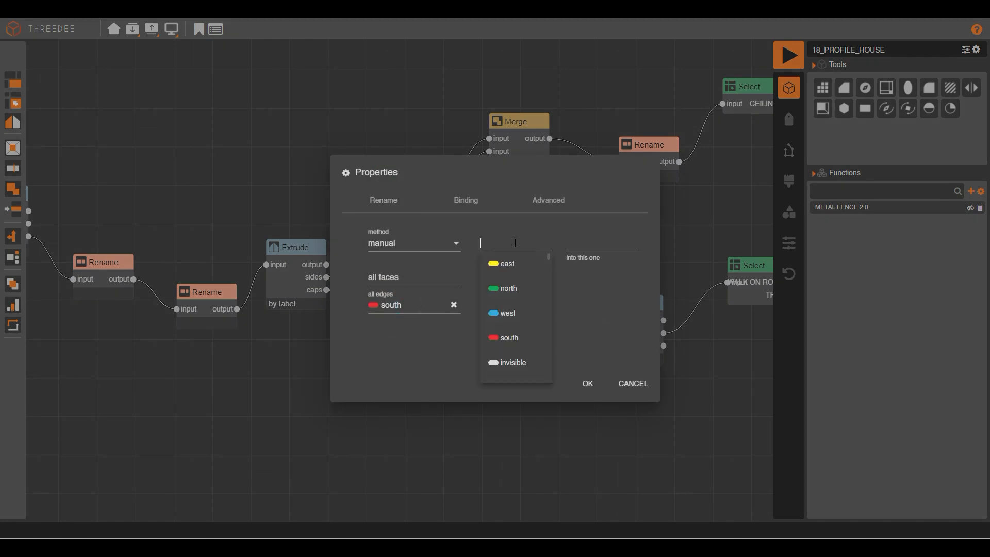
pyautogui.write('E')
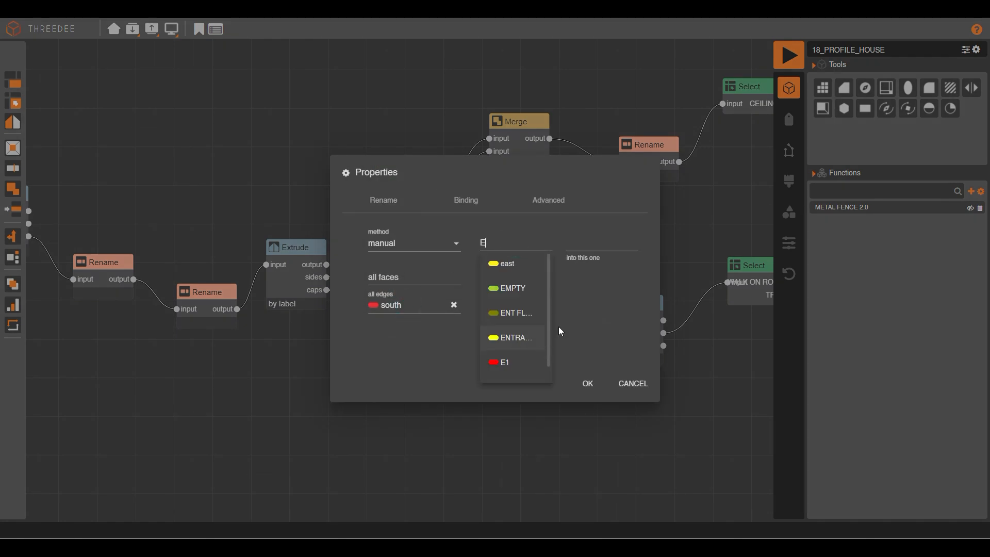
pyautogui.press('BackSpace')
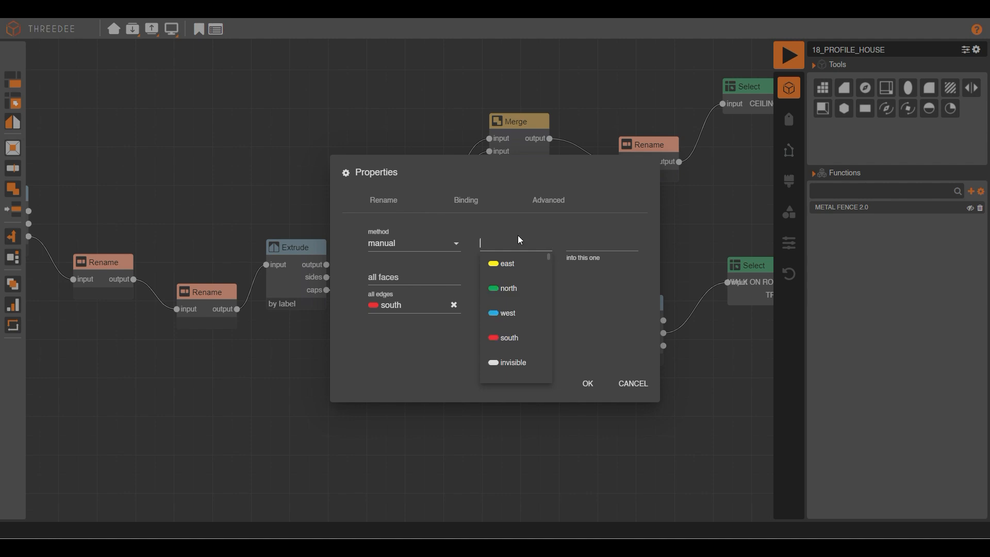
pyautogui.click(588, 384)
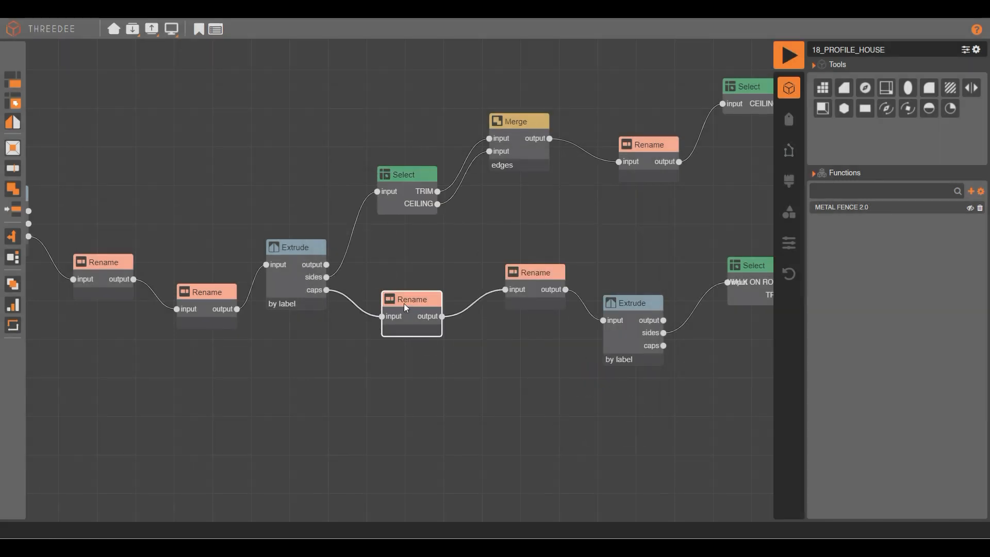
# Render the model, examine the ground-floor entrance wall and its label, and return to the graph.
pyautogui.click(788, 55)
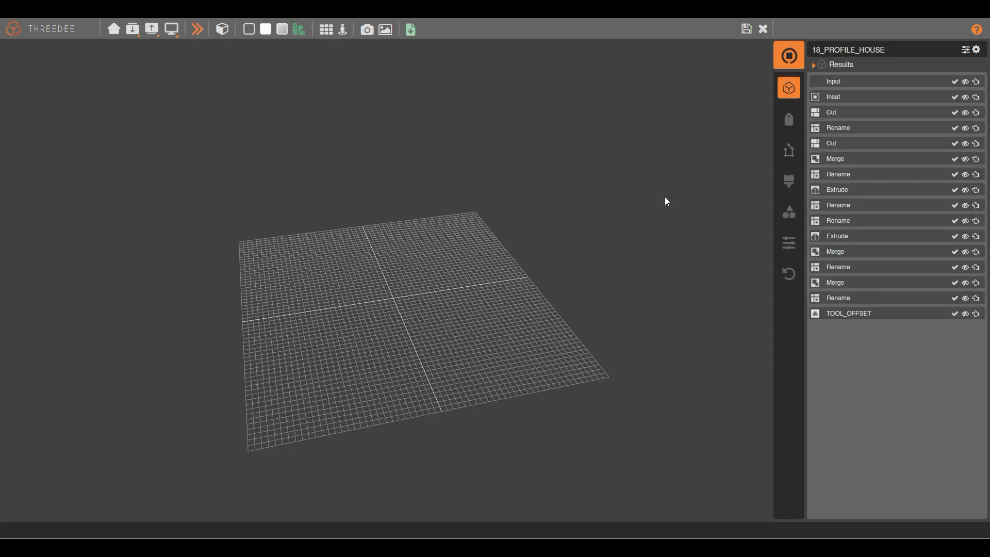
pyautogui.moveTo(513, 305); pyautogui.dragTo(525, 248)
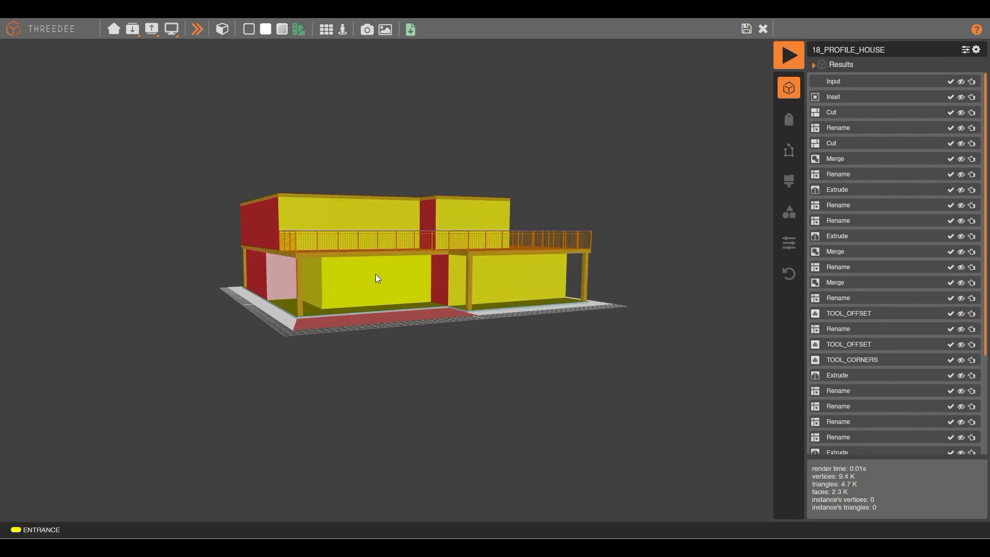
pyautogui.moveTo(389, 281); pyautogui.dragTo(401, 285)
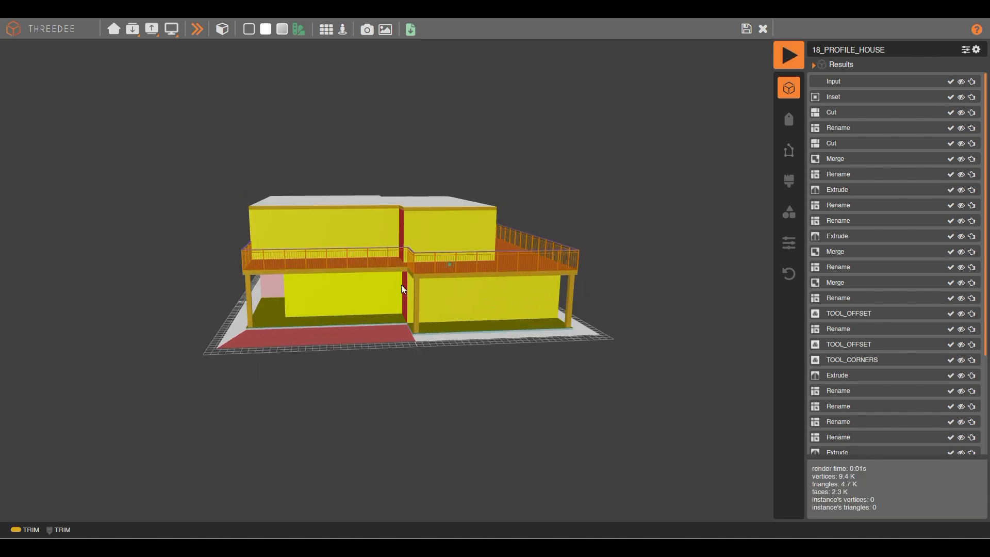
pyautogui.click(344, 295)
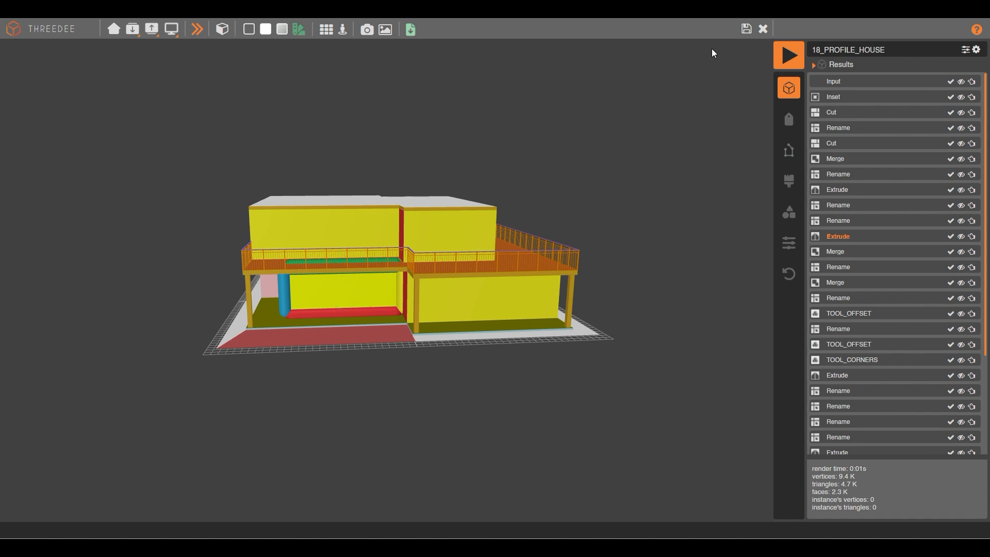
pyautogui.click(743, 31)
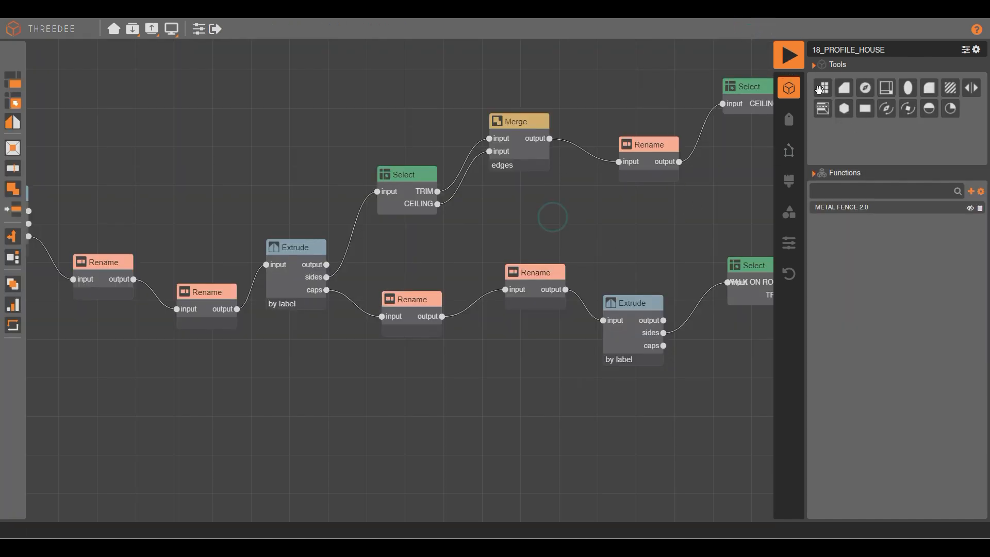
# Change the tall vertical segment's label in the GALLERY profile to CORNER and save the profile.
pyautogui.click(791, 123)
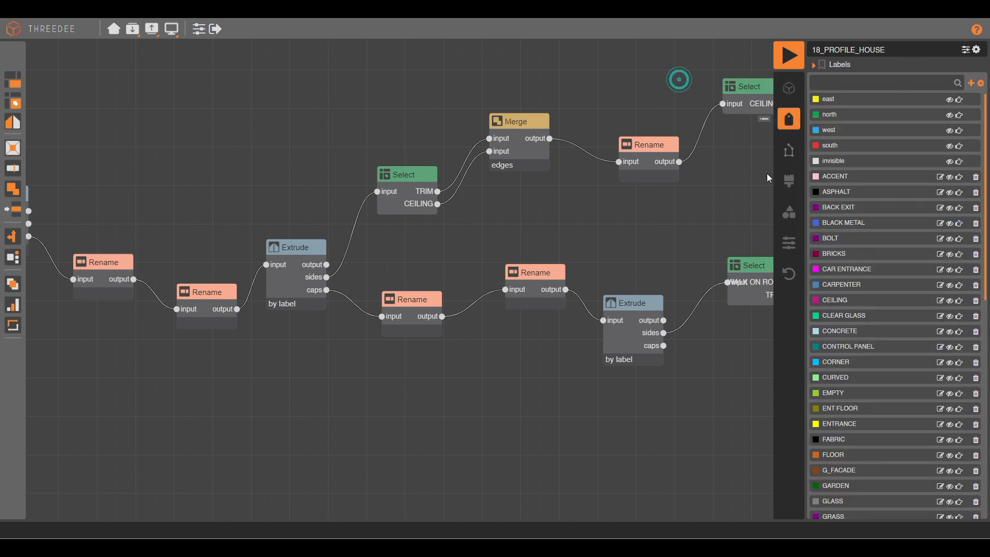
pyautogui.click(788, 150)
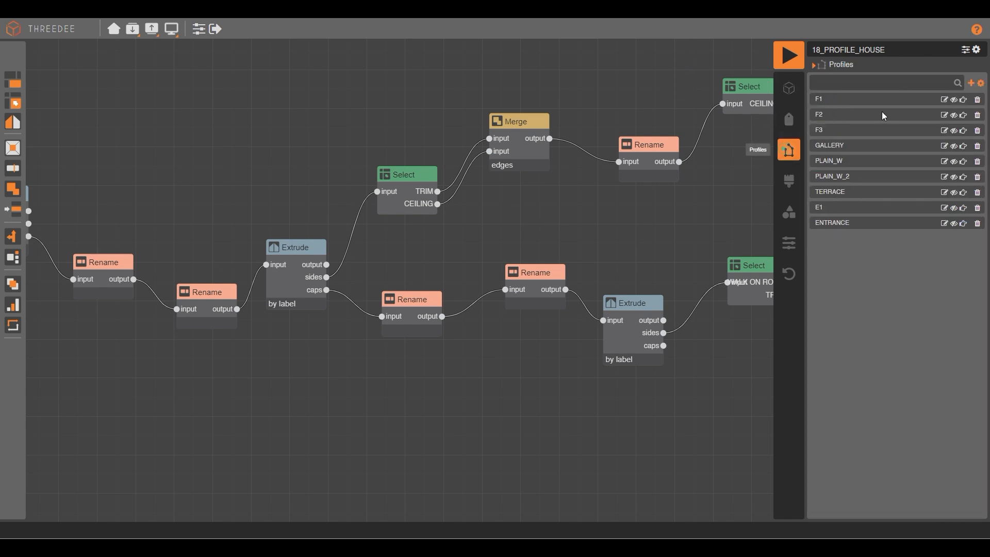
pyautogui.click(944, 147)
pyautogui.click(276, 196)
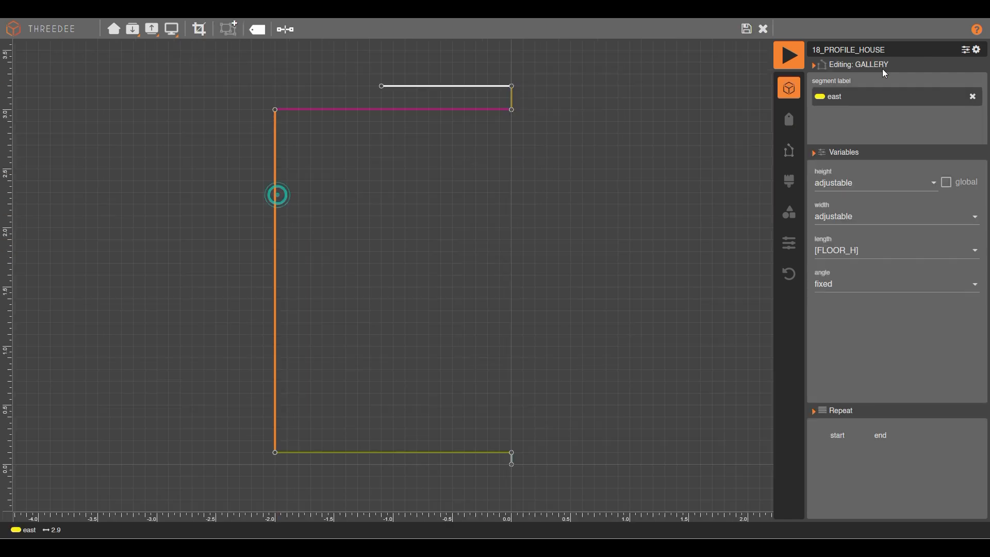
pyautogui.click(973, 97)
pyautogui.scroll(-5, 881, 148)
pyautogui.scroll(-2, 915, 149)
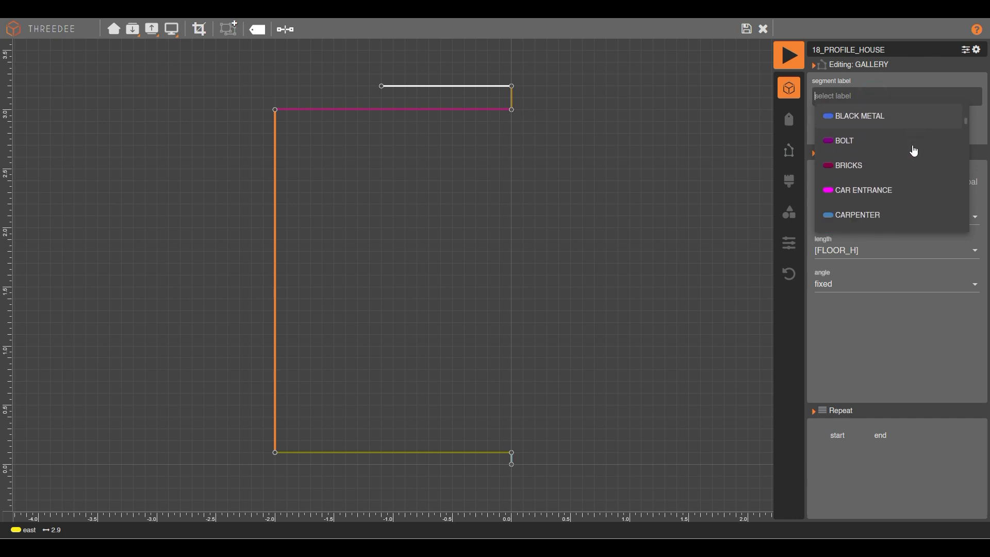
pyautogui.scroll(-1, 898, 177)
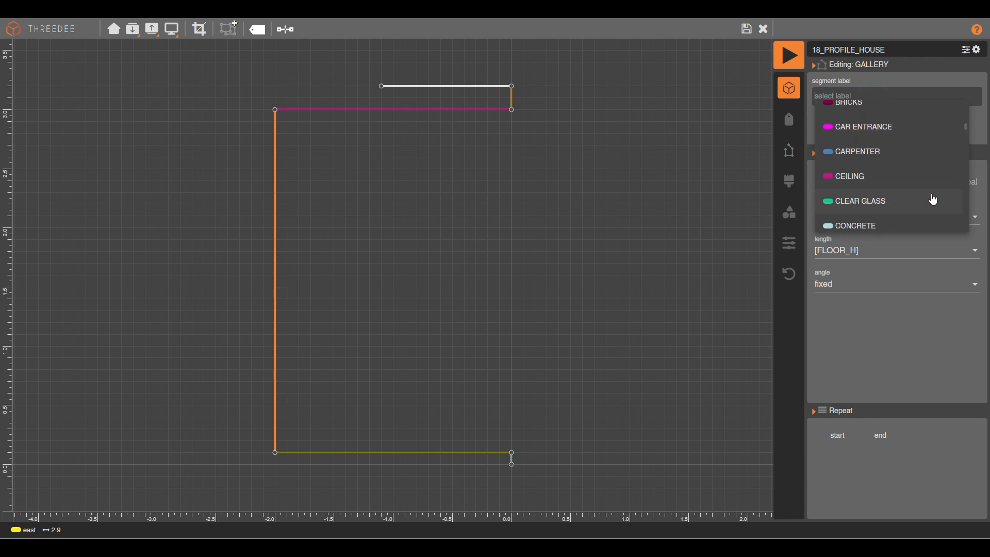
pyautogui.scroll(-1, 928, 199)
pyautogui.scroll(-1, 911, 192)
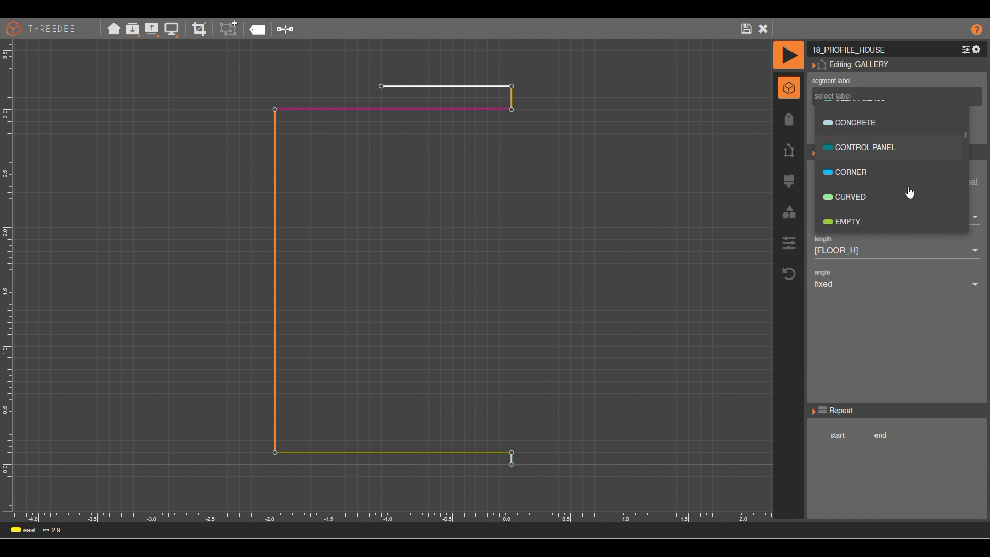
pyautogui.click(860, 178)
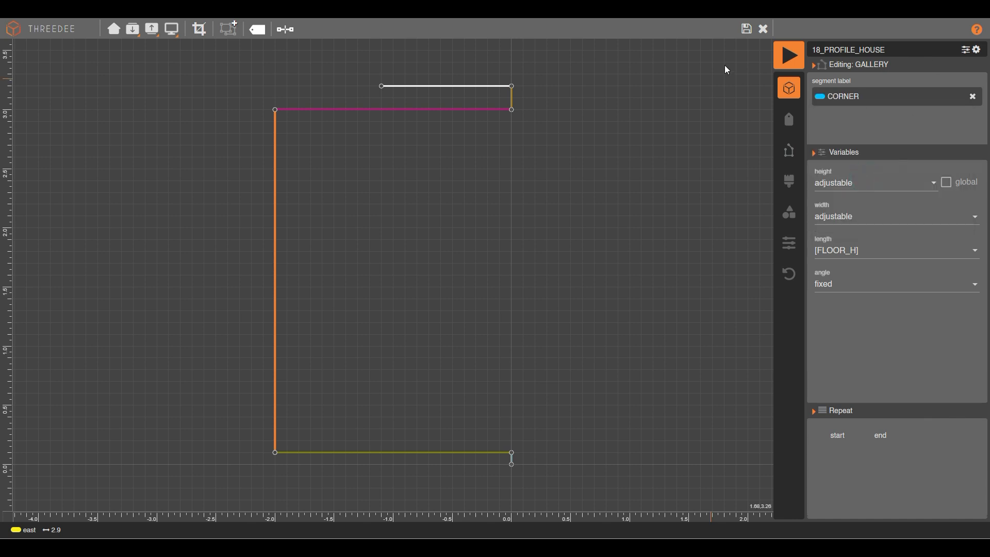
pyautogui.click(751, 33)
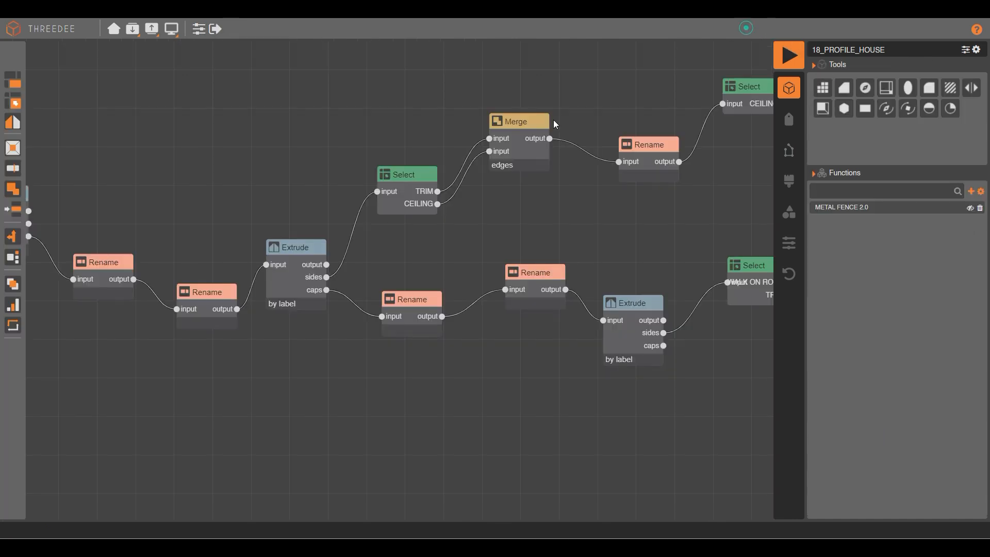
# Render the model again and examine the ground-floor walls from several angles.
pyautogui.click(789, 55)
pyautogui.moveTo(416, 272); pyautogui.dragTo(449, 246)
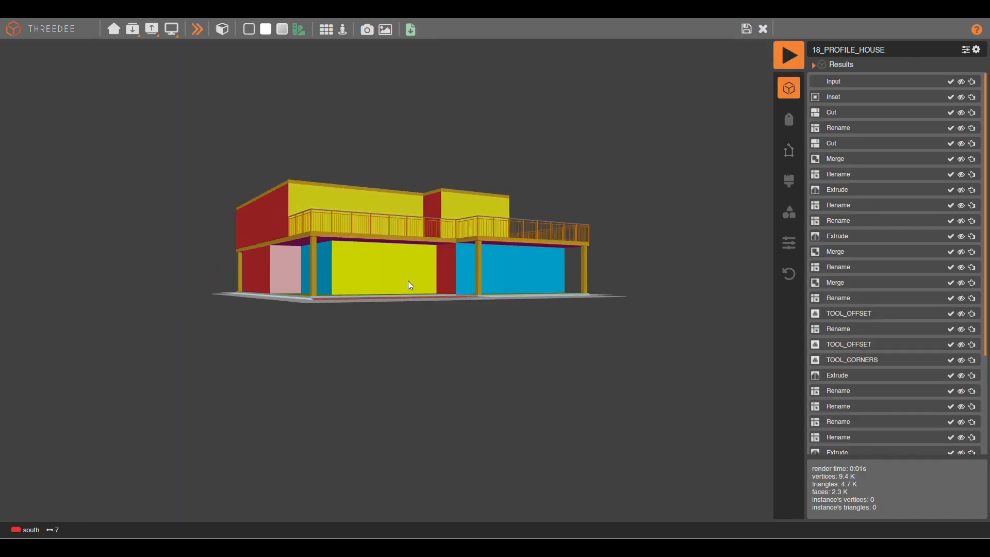
pyautogui.moveTo(454, 254); pyautogui.dragTo(338, 286)
pyautogui.moveTo(422, 279); pyautogui.dragTo(502, 256)
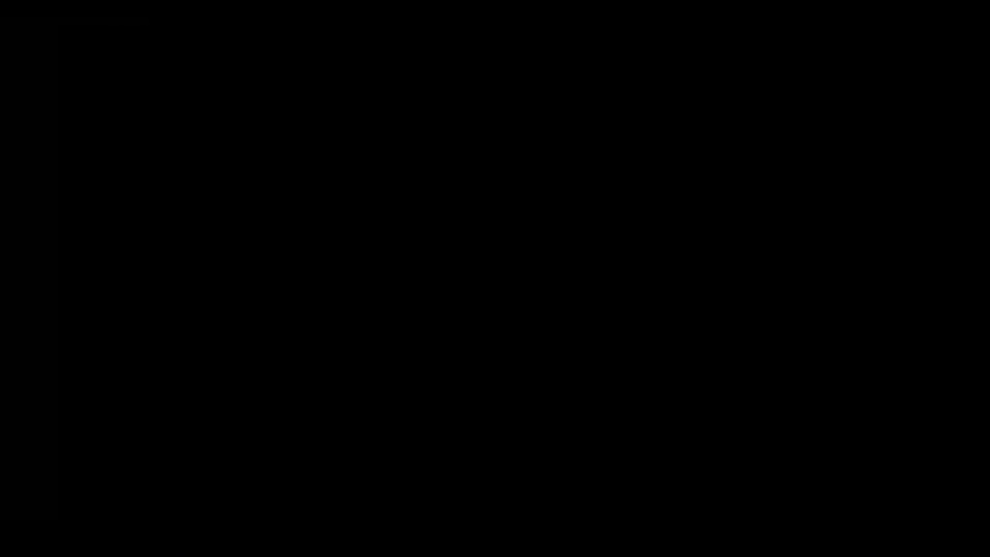